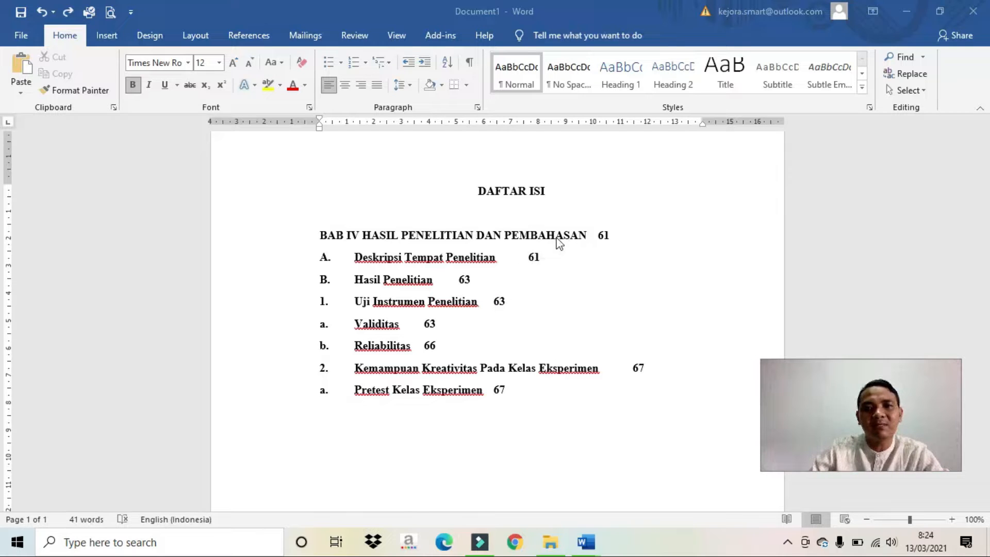
Replace the wide tab gap after the number with a single space in entries A, B, 1 and a. Validitas
left_click(329, 256)
left_click(356, 258)
key("BackSpace")
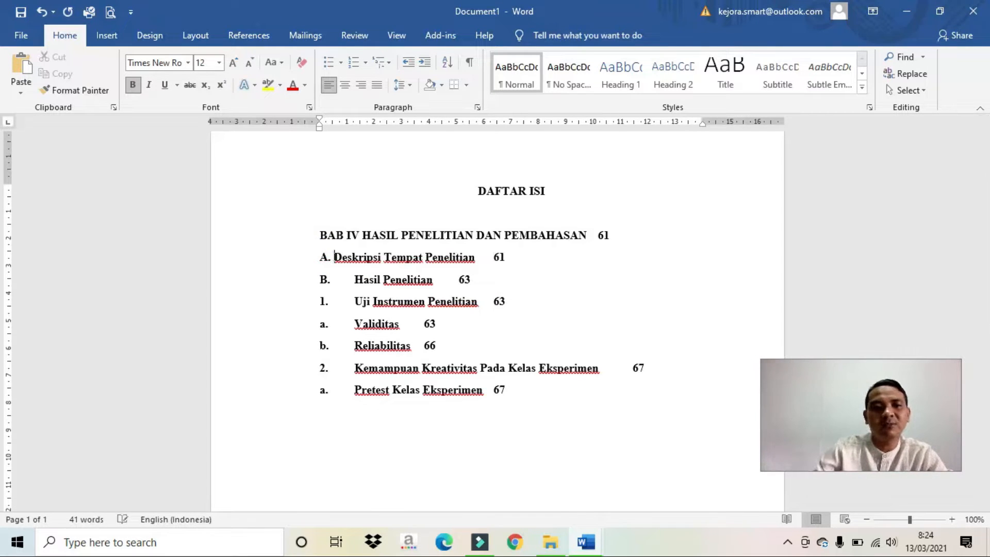
left_click(355, 279)
key("BackSpace")
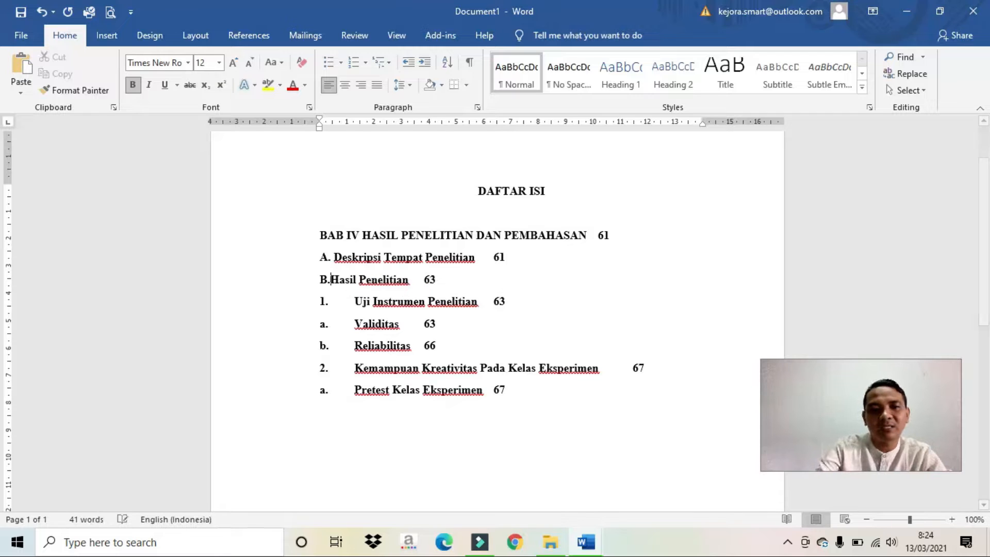
left_click(354, 301)
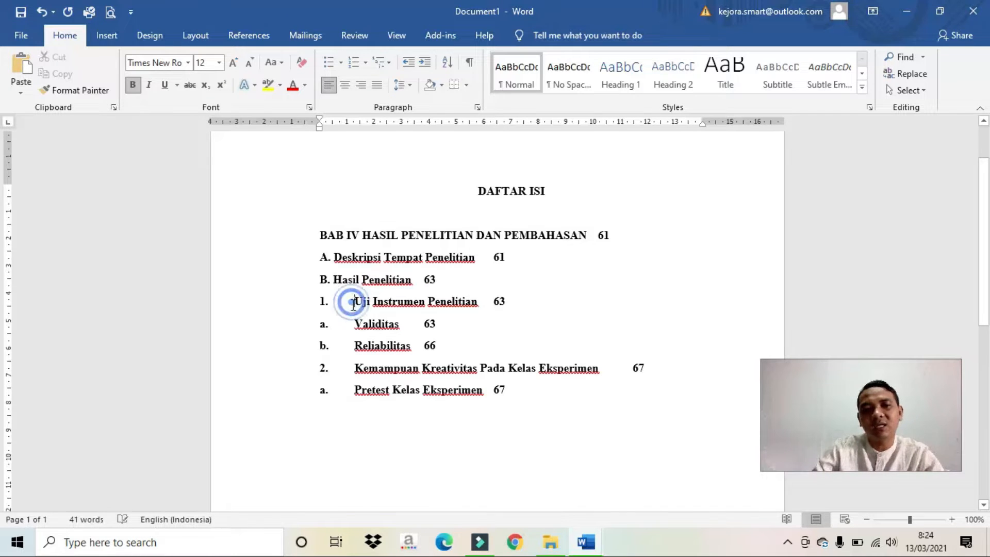
key("BackSpace")
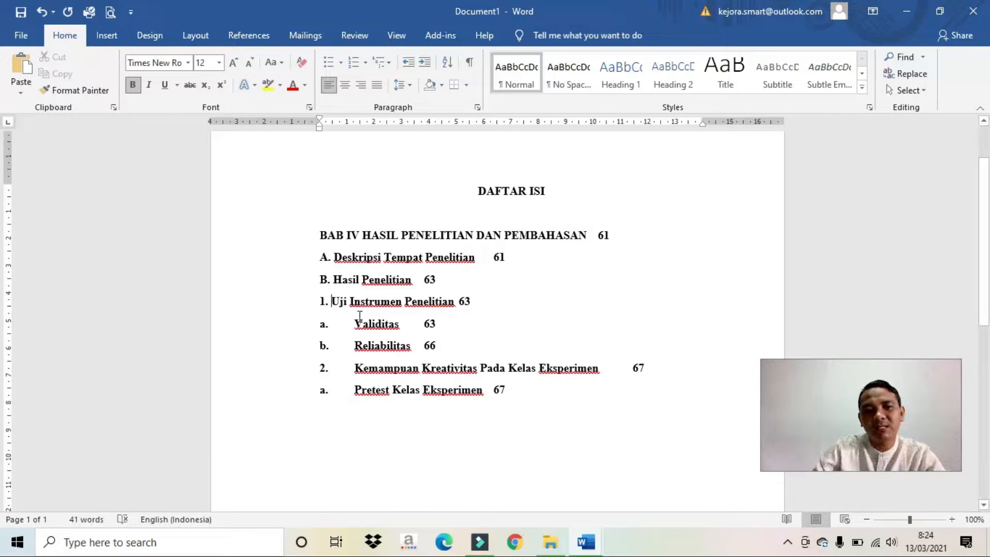
left_click(354, 323)
key("BackSpace")
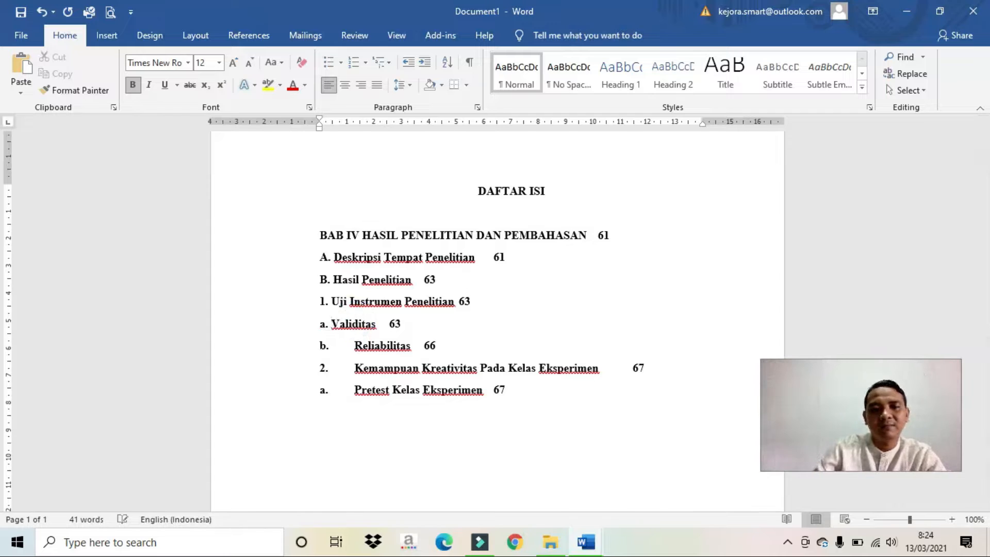
Close the gap in the Reliabilitas entry and retype its number as a lowercase "b." followed by a space
left_click(352, 345)
key("BackSpace")
key("BackSpace")
key("Return")
type("B.")
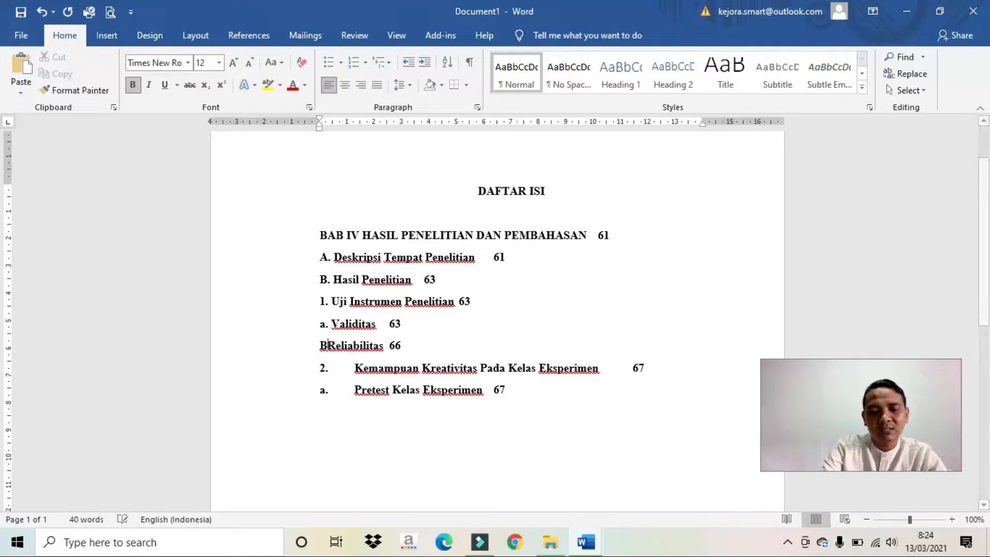
key("BackSpace")
key("BackSpace")
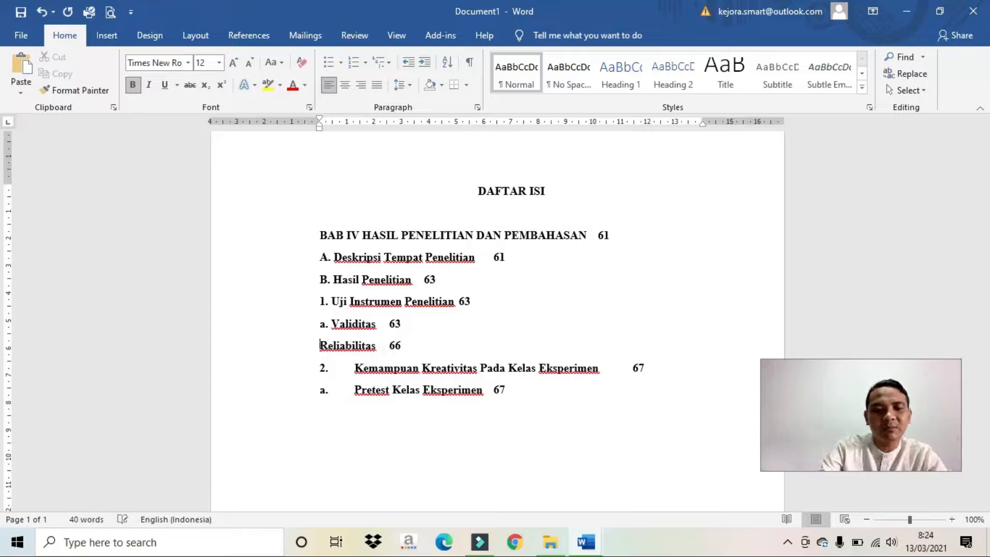
key("Caps_Lock")
type("b.")
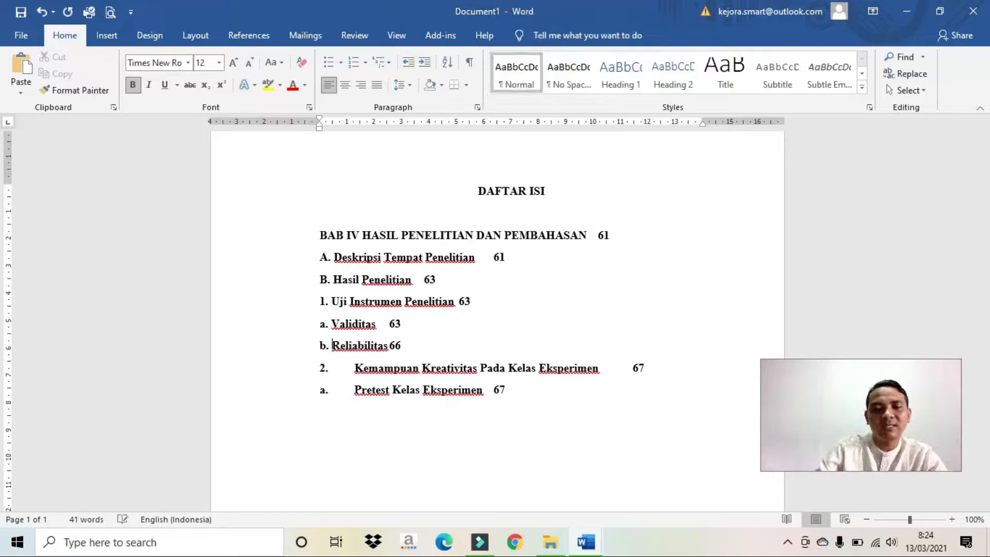
Replace the tab gap after the number with a space in the "2. Kemampuan Kreativitas" and "a. Pretest Kelas Eksperimen" entries
left_click(347, 370)
key("BackSpace")
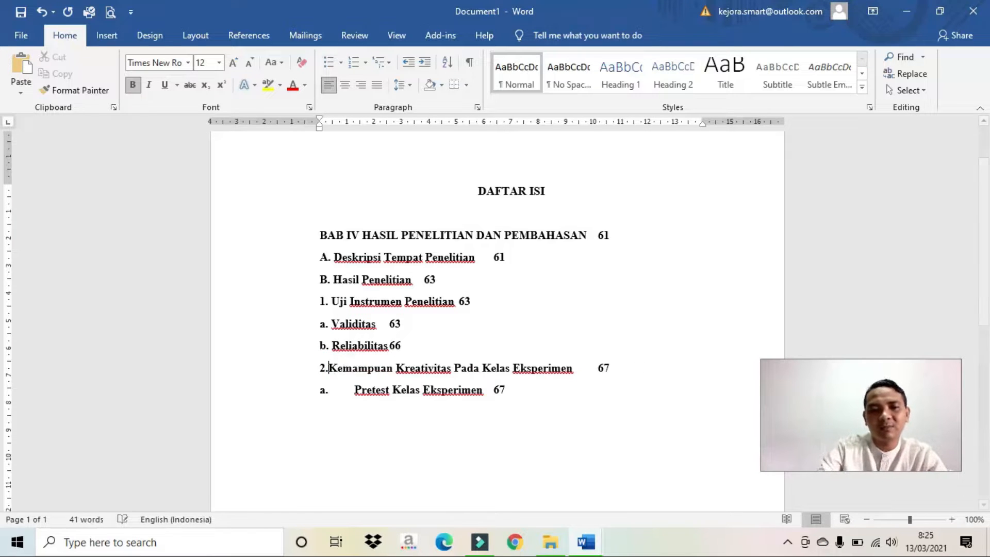
left_click(349, 388)
key("BackSpace")
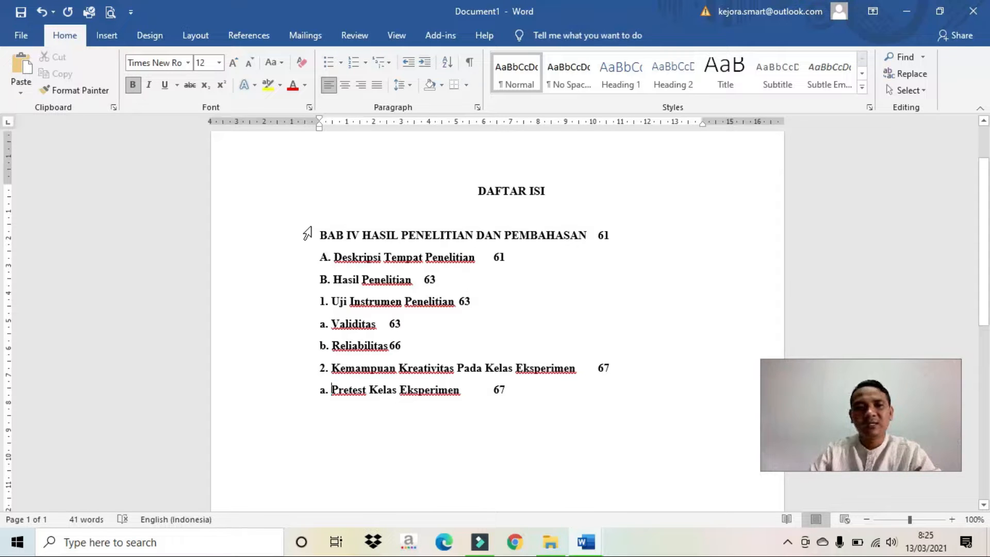
Try to fill the space before the page number of the BAB IV entry with manually entered dots
left_click_drag(314, 233, 526, 402)
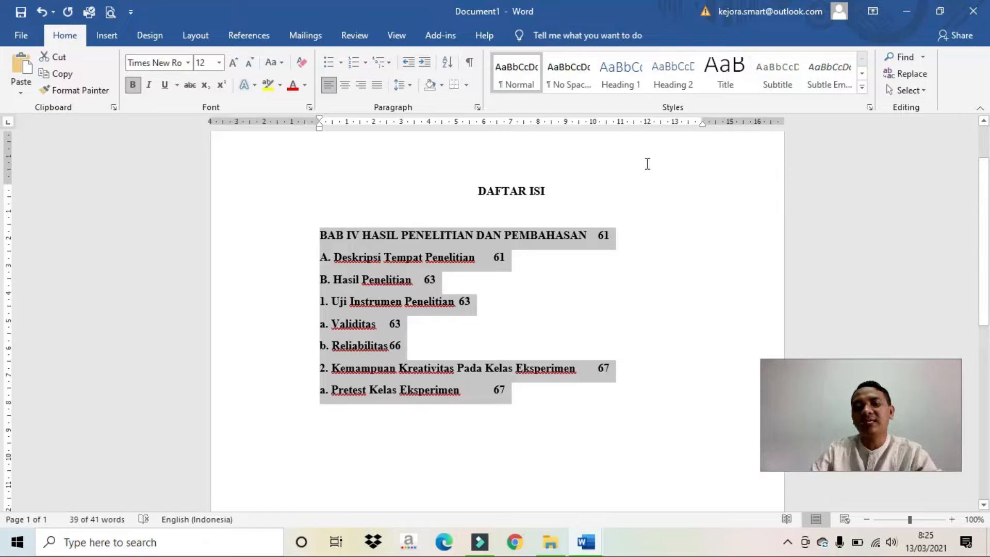
left_click(602, 244)
left_click(600, 246)
left_click(588, 236)
type("...")
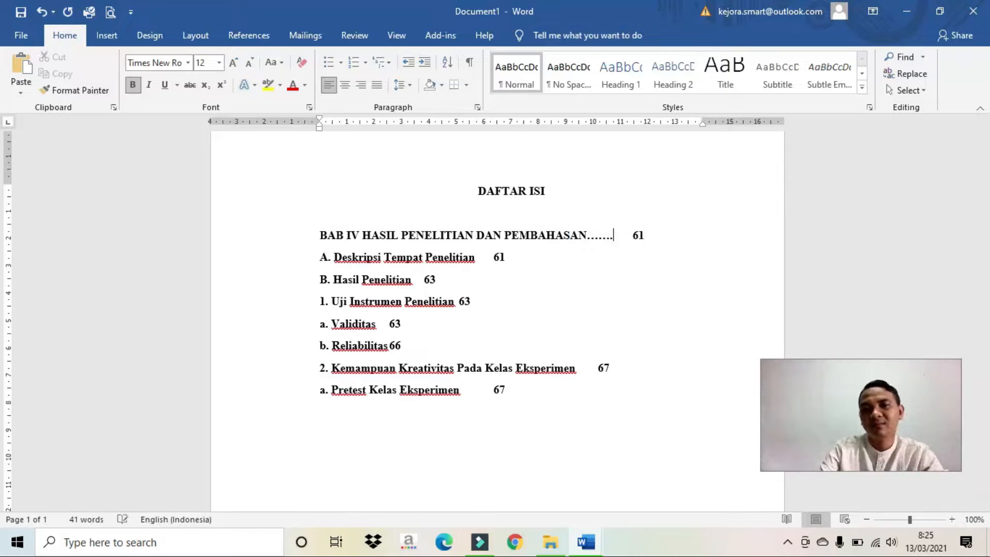
type("..................")
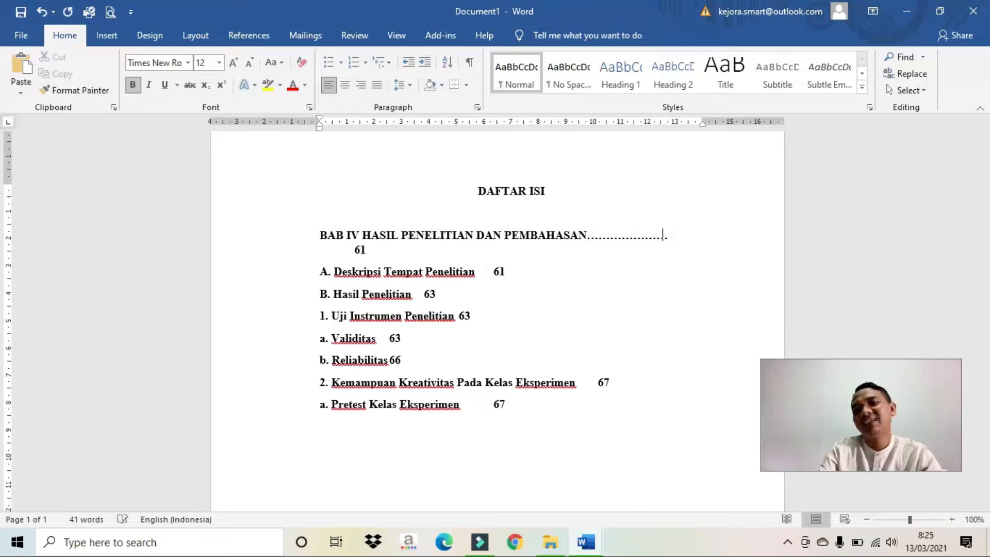
key("BackSpace")
key("BackSpace")
key("BackSpace")
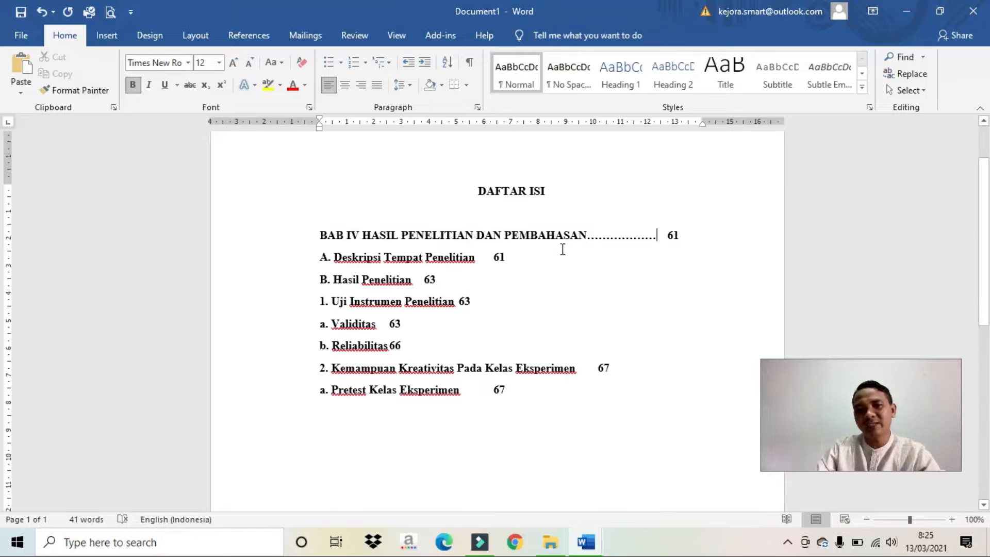
Try to extend the Deskripsi Tempat Penelitian entry with manual dots, aligning its page number, and undo the last dots
left_click(483, 261)
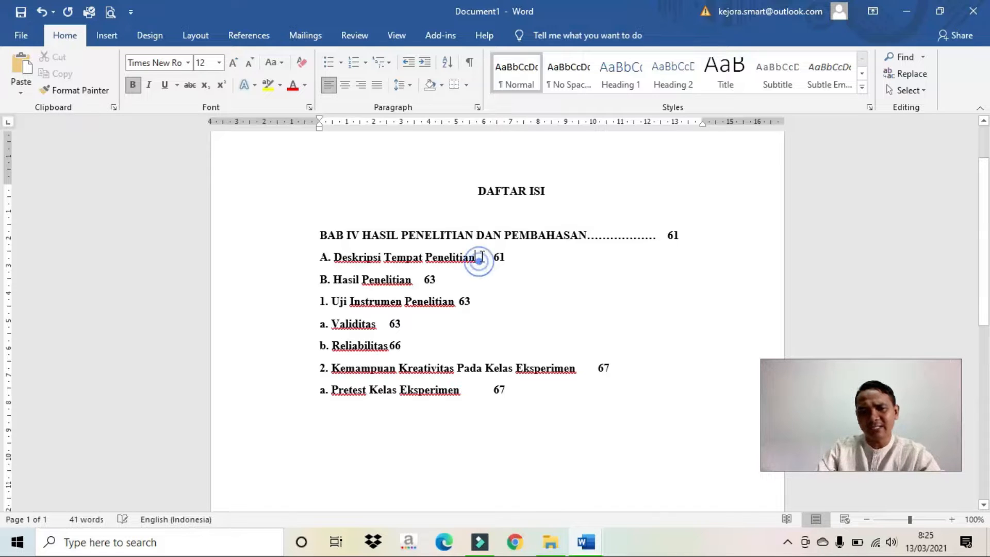
type("...........................................")
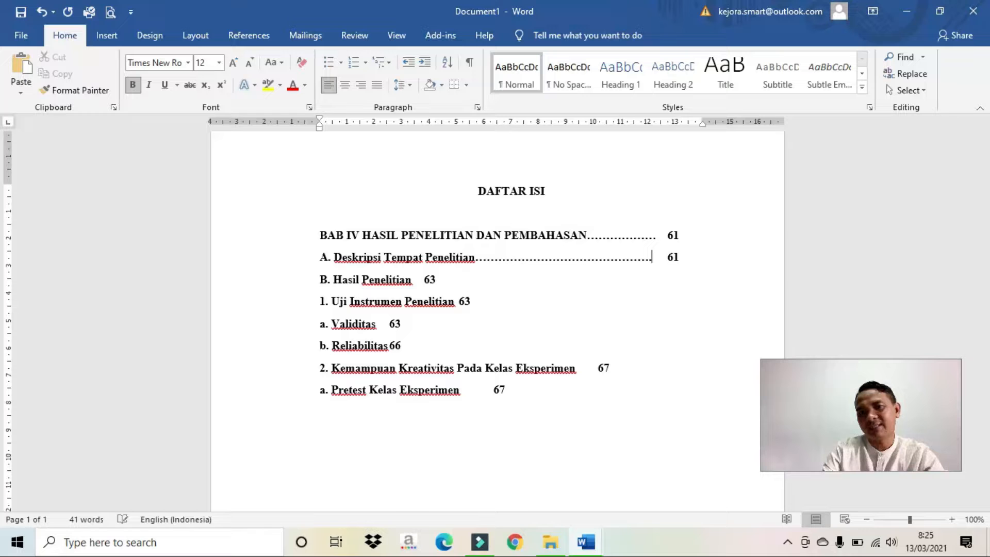
type("..")
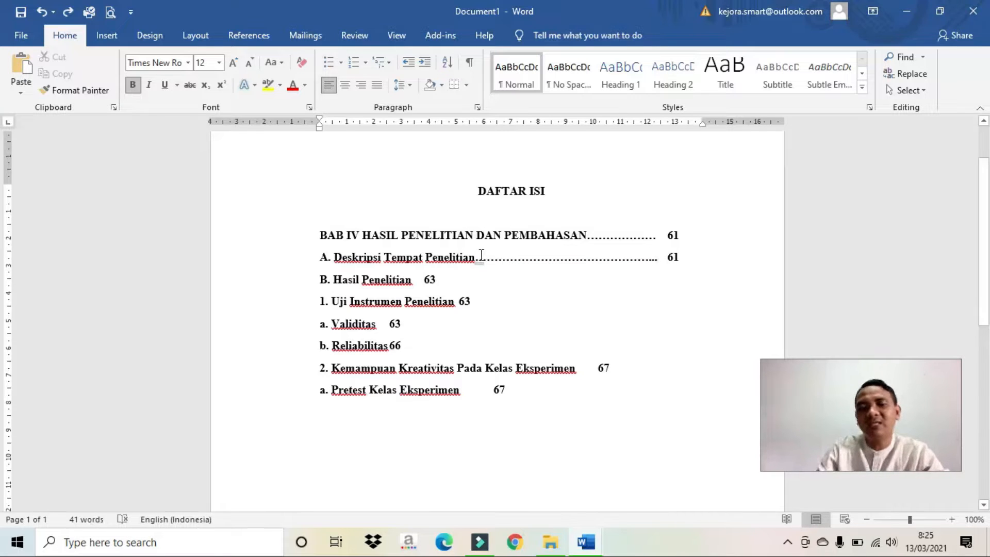
left_click(41, 11)
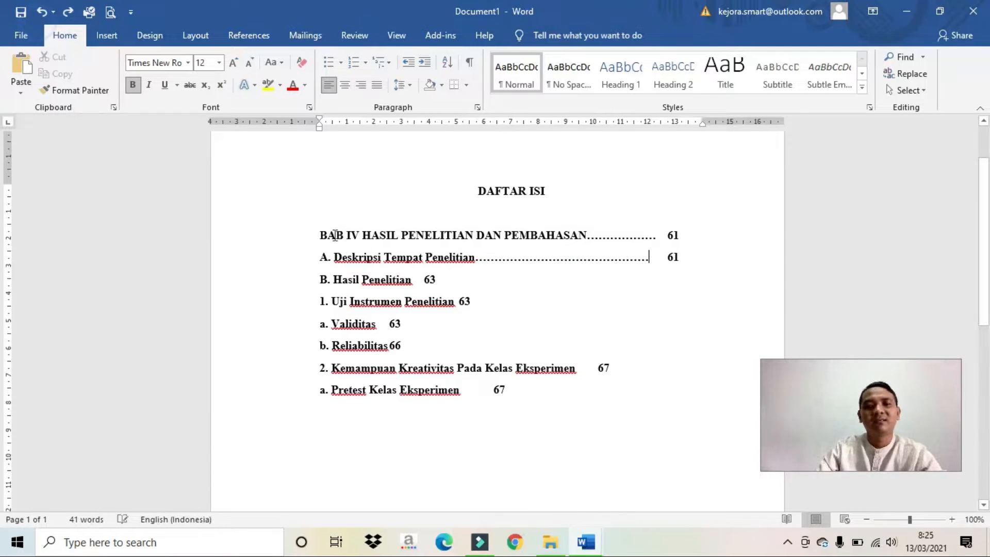
Delete the manual dots from the Deskripsi Tempat Penelitian and BAB IV entries, keeping a tab before each page number
left_click_drag(475, 258, 636, 270)
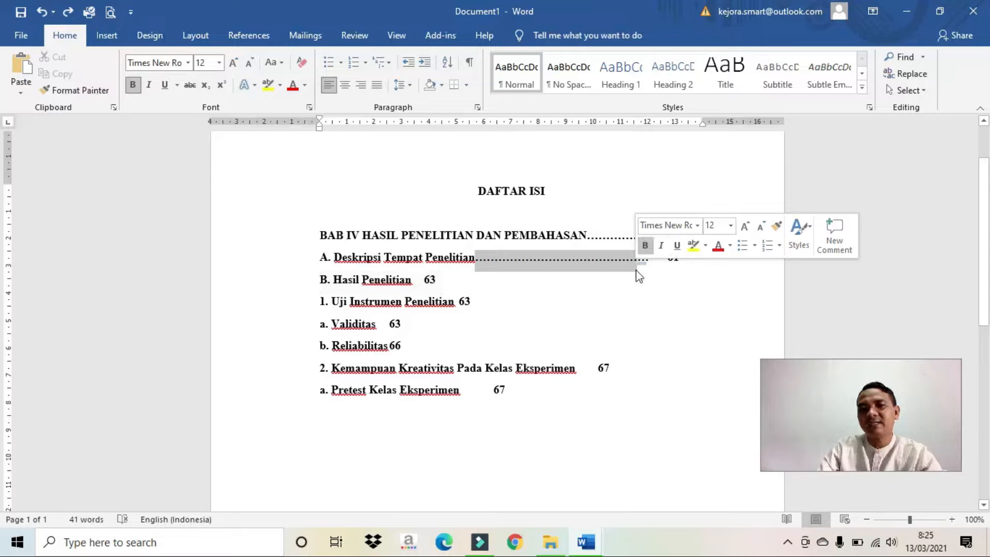
key("Delete")
key("Delete")
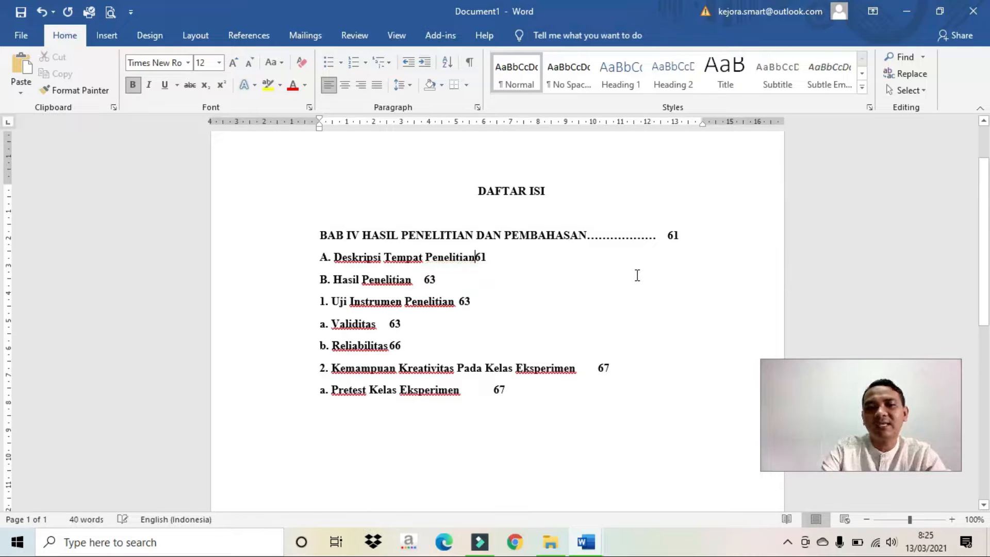
key("Tab")
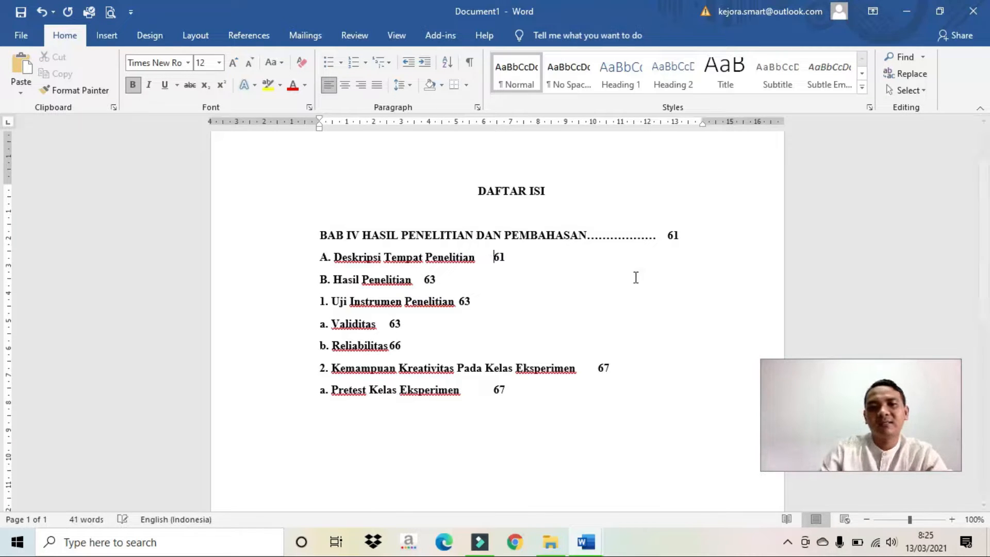
left_click(590, 237)
left_click_drag(590, 237, 652, 242)
key("Delete")
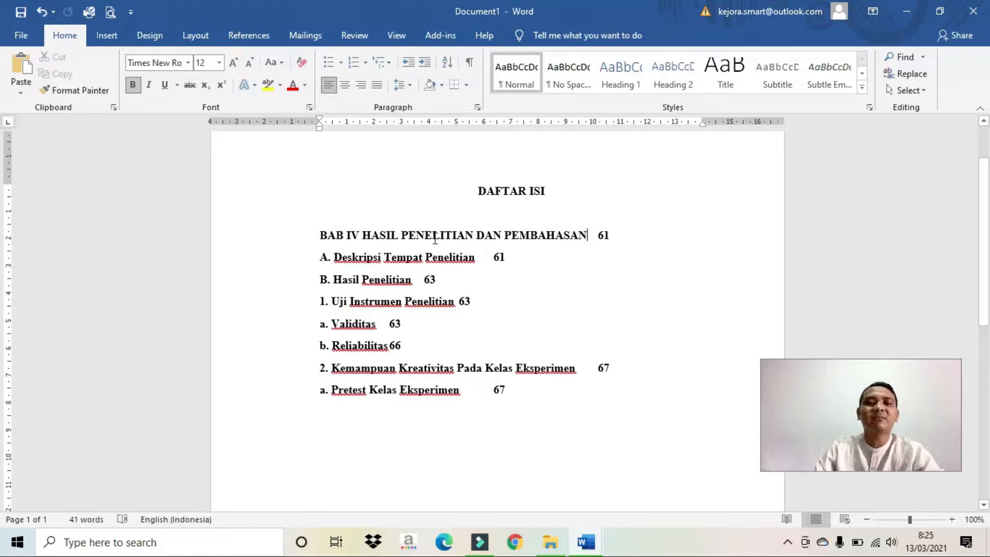
Give all contents entries from BAB IV to Pretest a left tab stop at 12,75 cm with dotted leader 2
left_click_drag(316, 233, 505, 409)
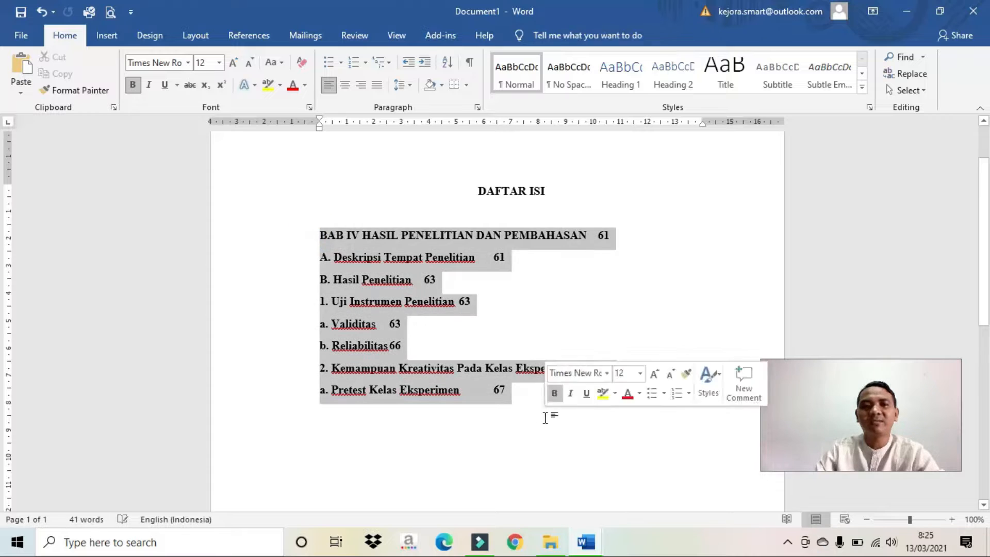
left_click(671, 123)
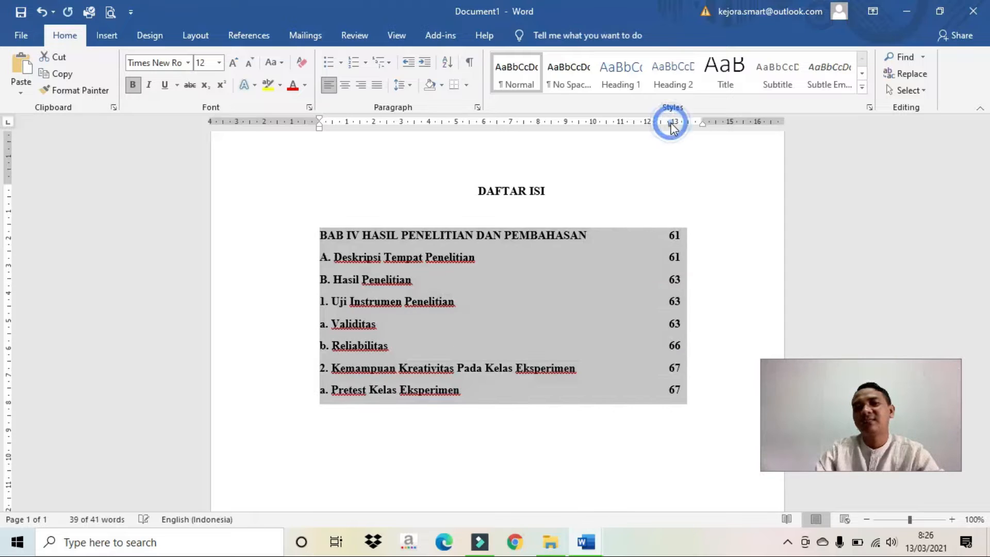
double_click(671, 123)
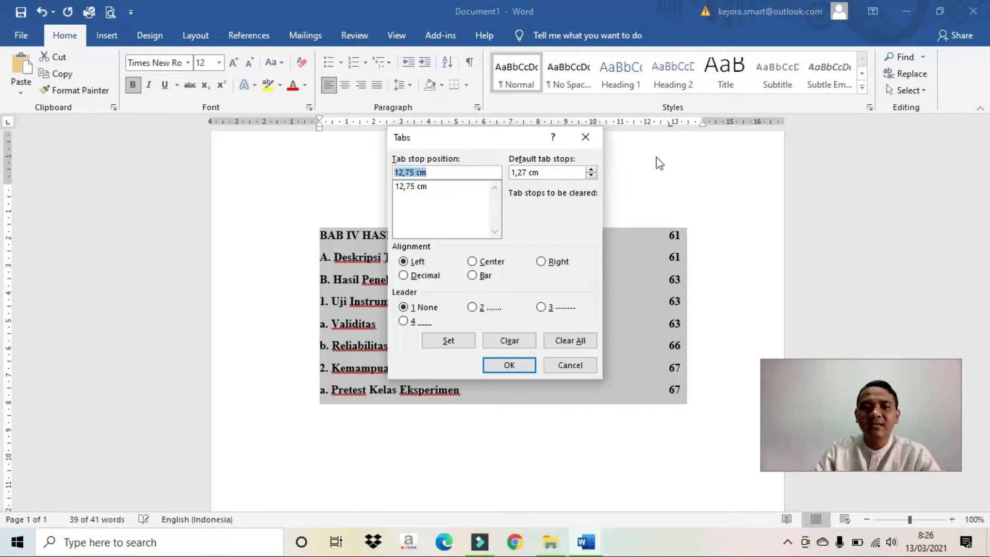
left_click(496, 309)
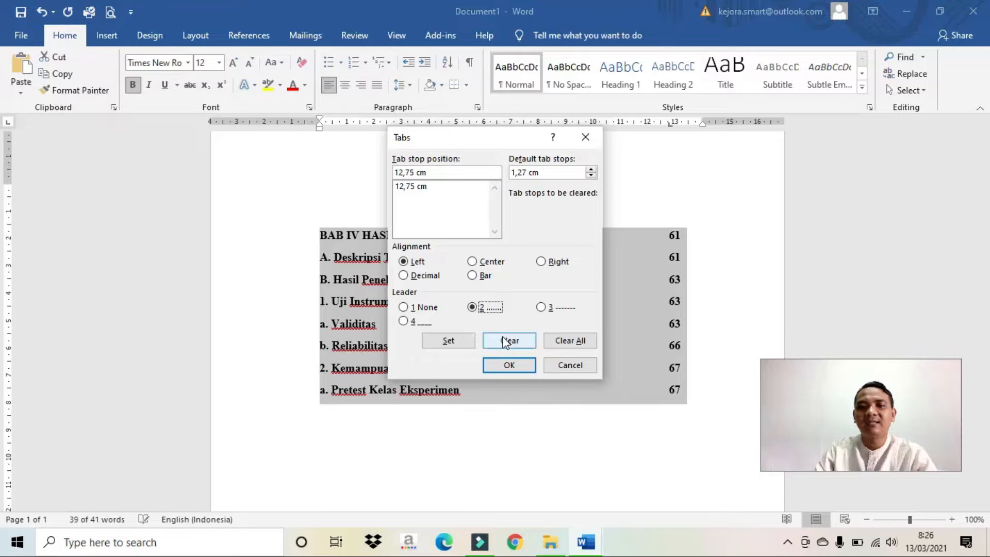
left_click(453, 342)
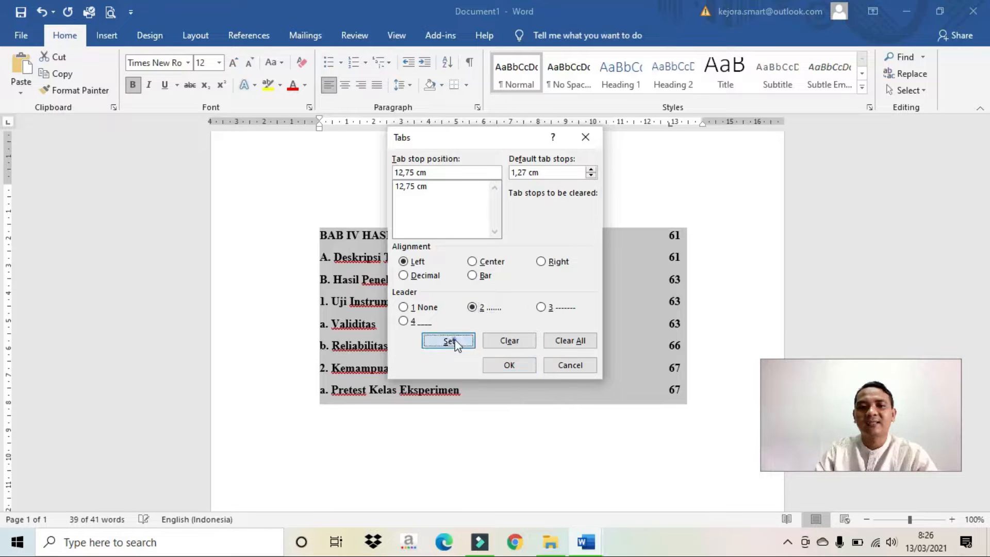
left_click(503, 366)
left_click(821, 272)
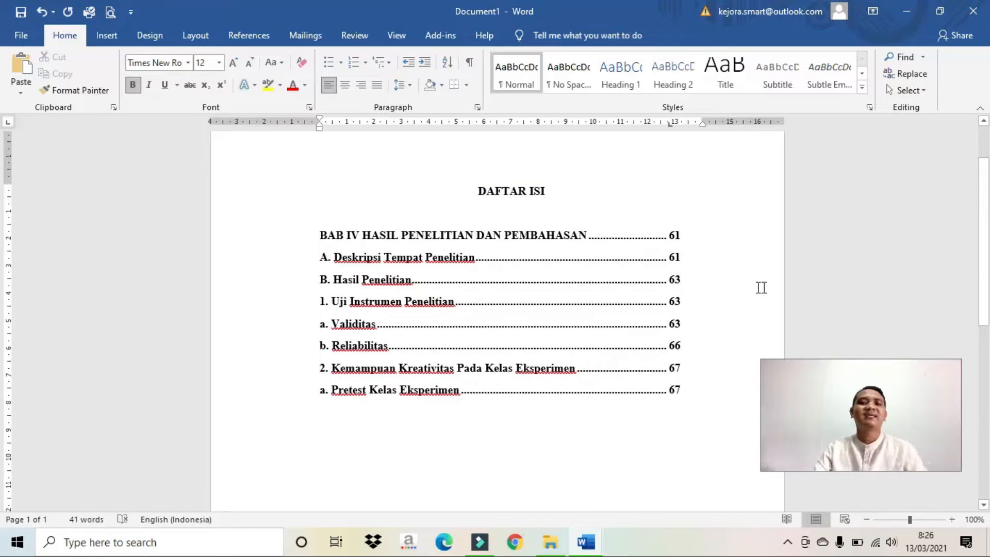
Remove the bold formatting from all entries below the DAFTAR ISI title
left_click_drag(308, 235, 684, 392)
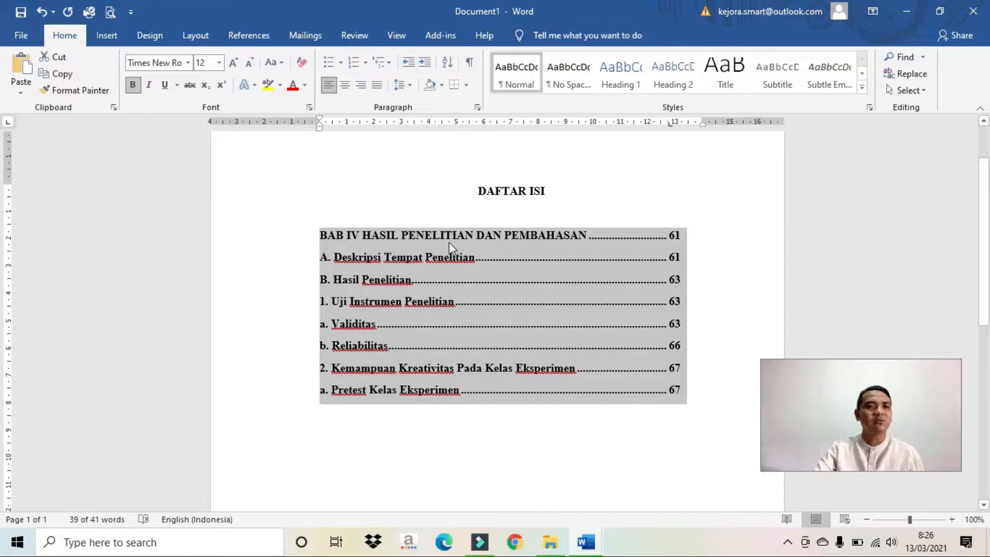
key("ctrl+b")
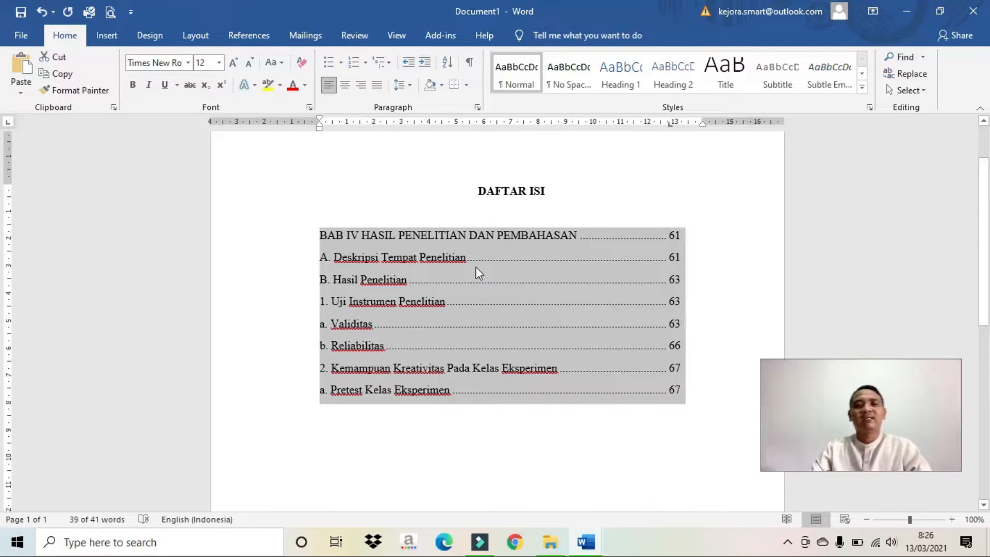
left_click(476, 264)
Add the entry "b. Posttest Kelas Eksperimen" below the Pretest entry, with a tabbed dotted leader and page number 68
left_click(700, 390)
key("Return")
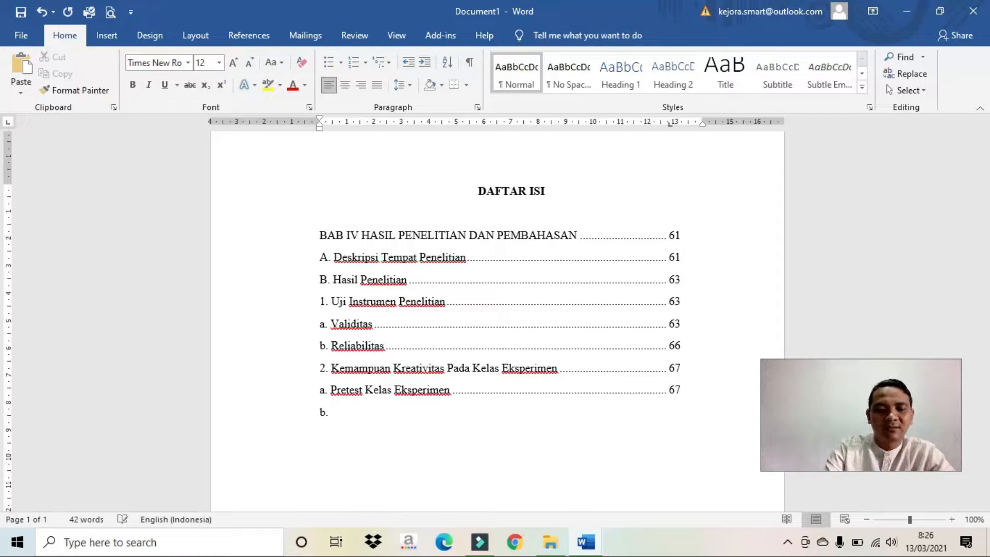
type("b. Posttes")
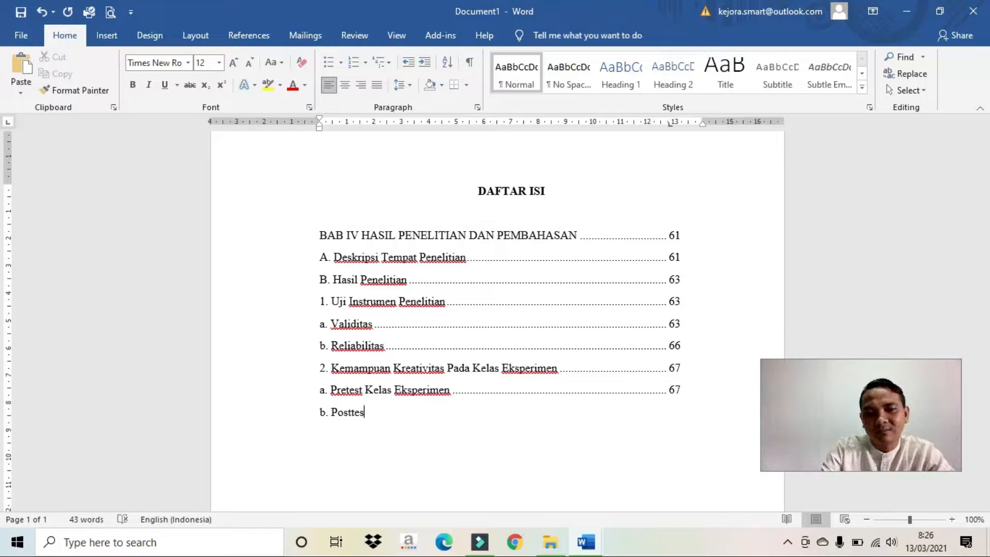
type("t Kela")
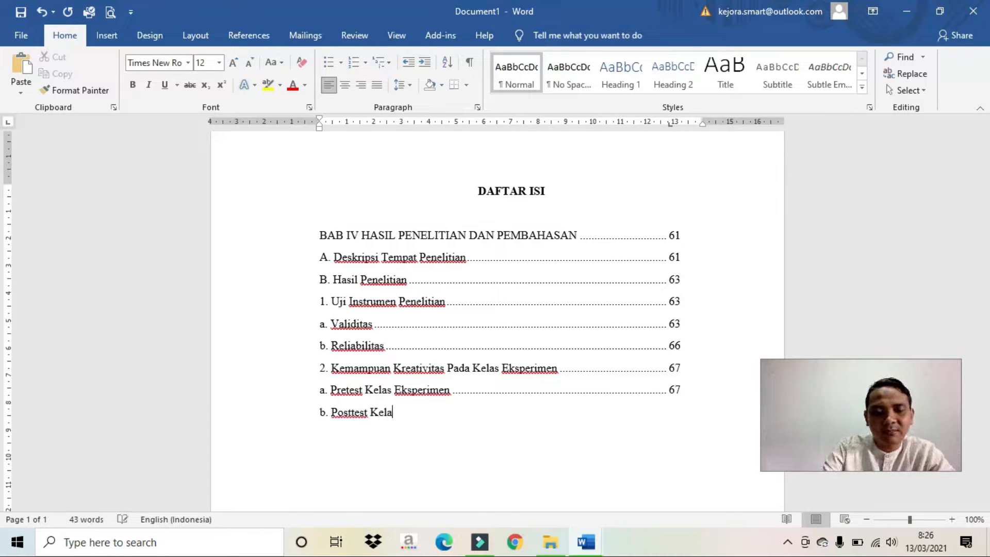
type("s Ekspe")
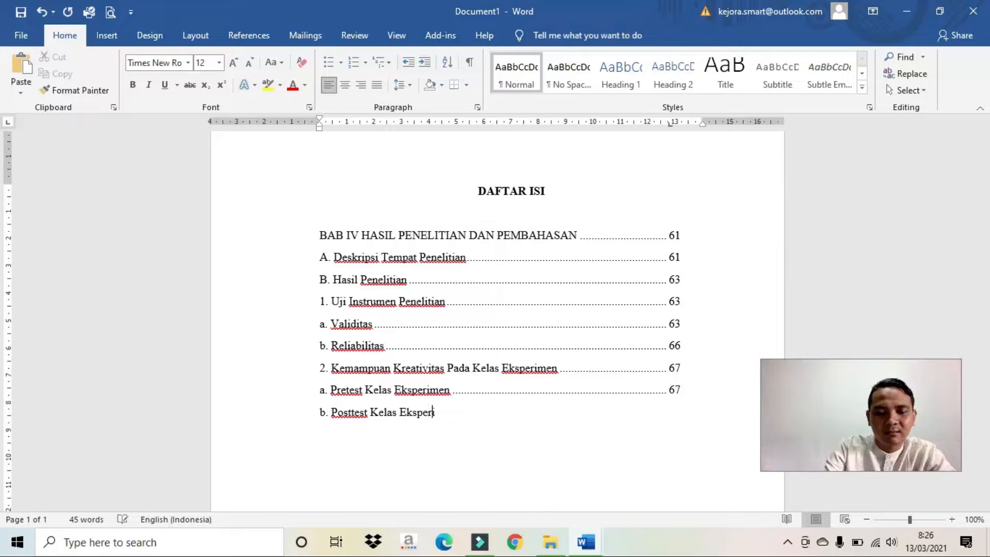
type("rimen")
key("Tab")
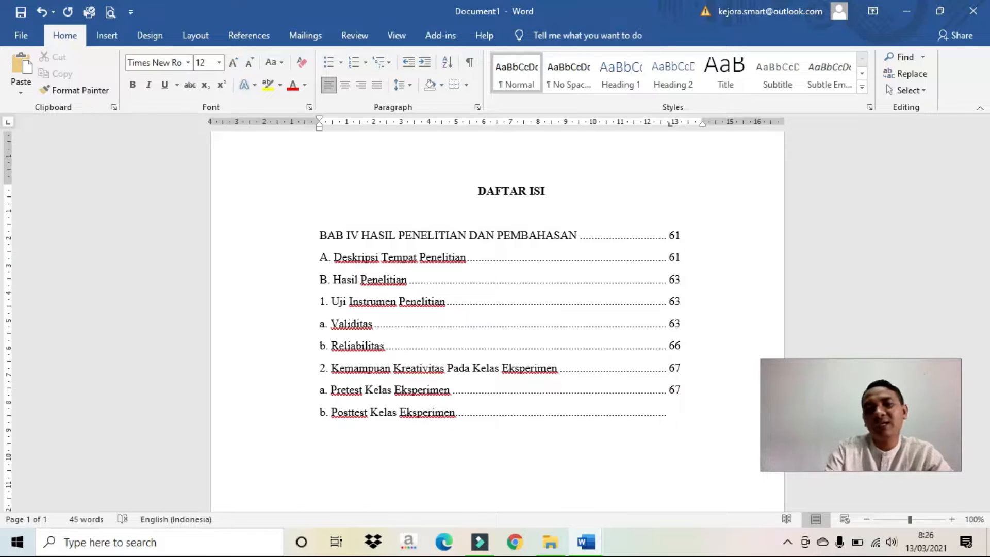
type("68")
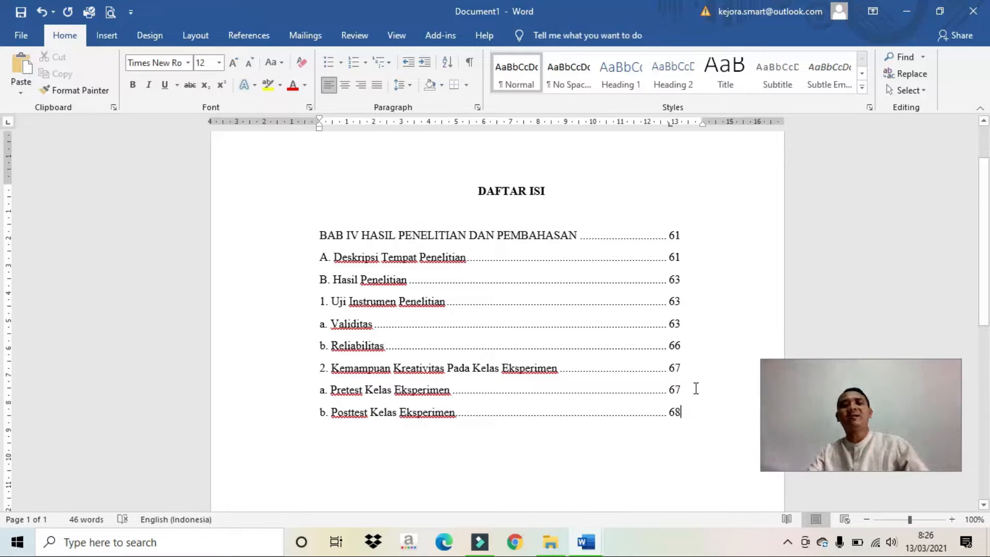
Add a second left tab stop at about 13,5 cm to all entries from BAB IV to Posttest Kelas Eksperimen
left_click(670, 236)
left_click(671, 254)
left_click(673, 236)
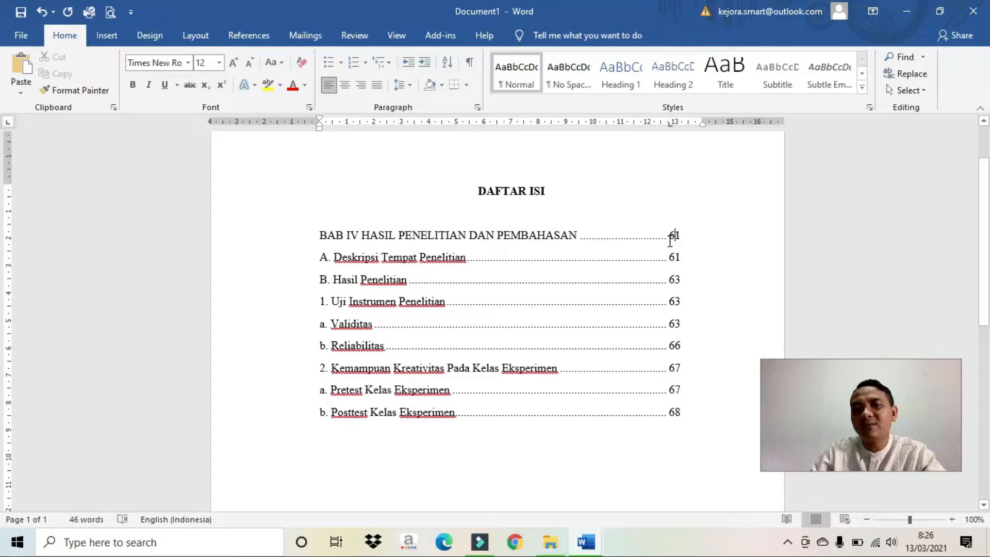
left_click(671, 237)
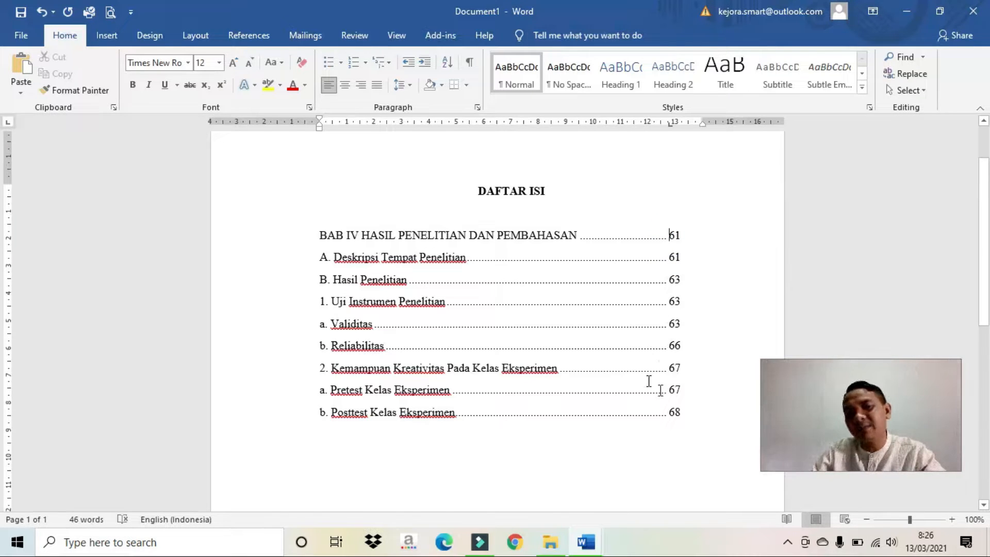
left_click_drag(320, 233, 691, 422)
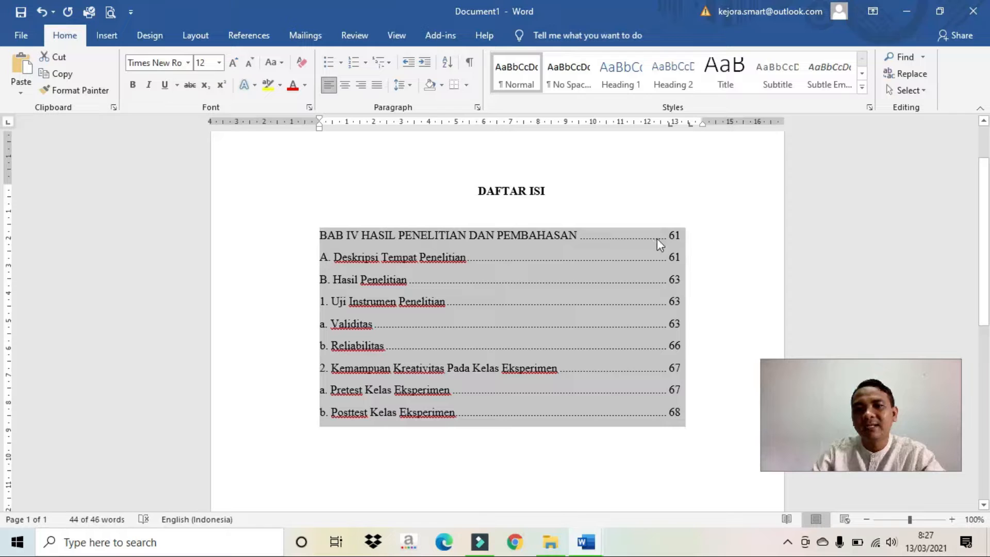
left_click(671, 122)
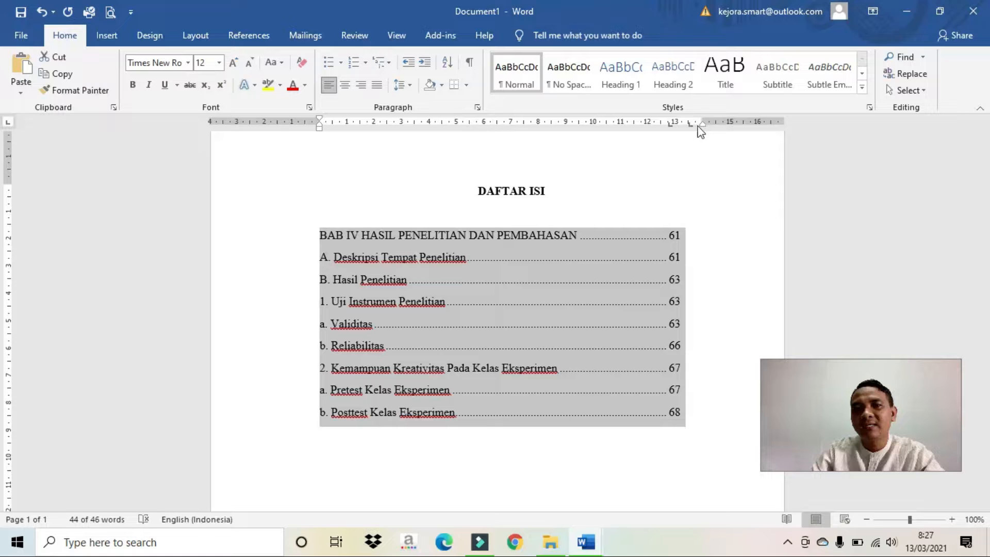
Move the page numbers of the BAB IV, Deskripsi Tempat Penelitian, Hasil Penelitian and Uji Instrumen Penelitian entries to the second tab stop
left_click(669, 236)
key("Tab")
left_click(669, 257)
key("Tab")
left_click(669, 279)
key("Tab")
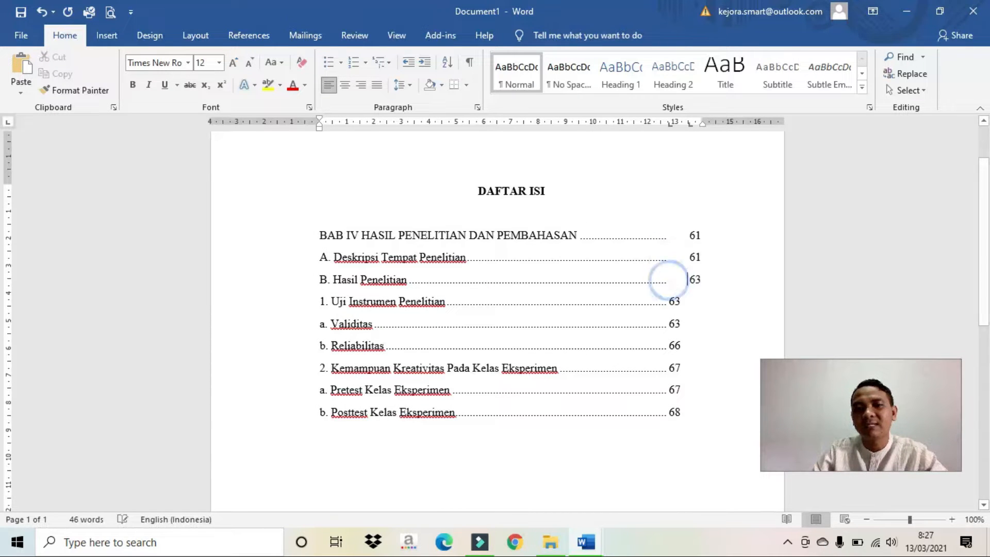
left_click(670, 302)
key("Tab")
left_click(673, 324)
key("Tab")
left_click(36, 12)
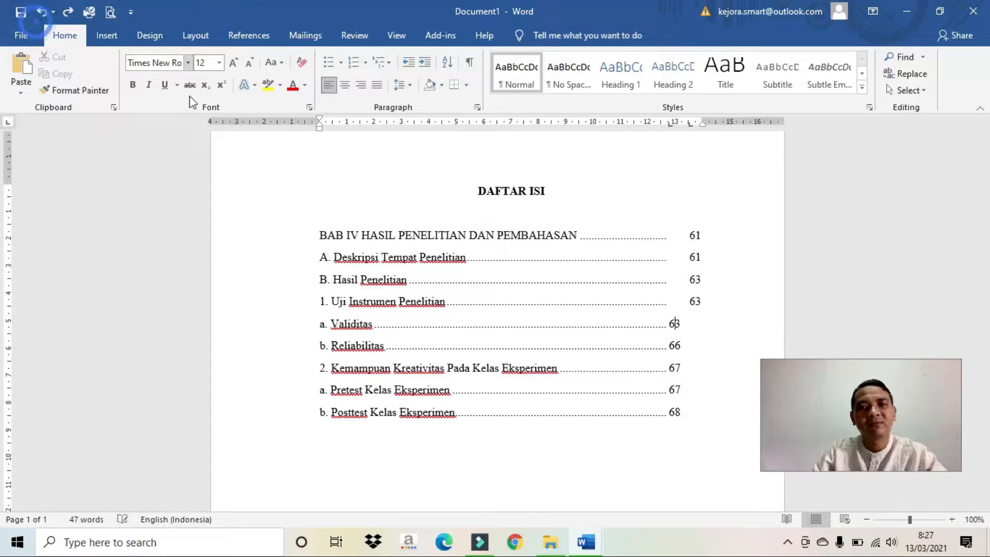
Move the page numbers of the entries from Validitas to Posttest Kelas Eksperimen to the second tab stop
left_click(669, 323)
key("Tab")
left_click(671, 348)
key("Tab")
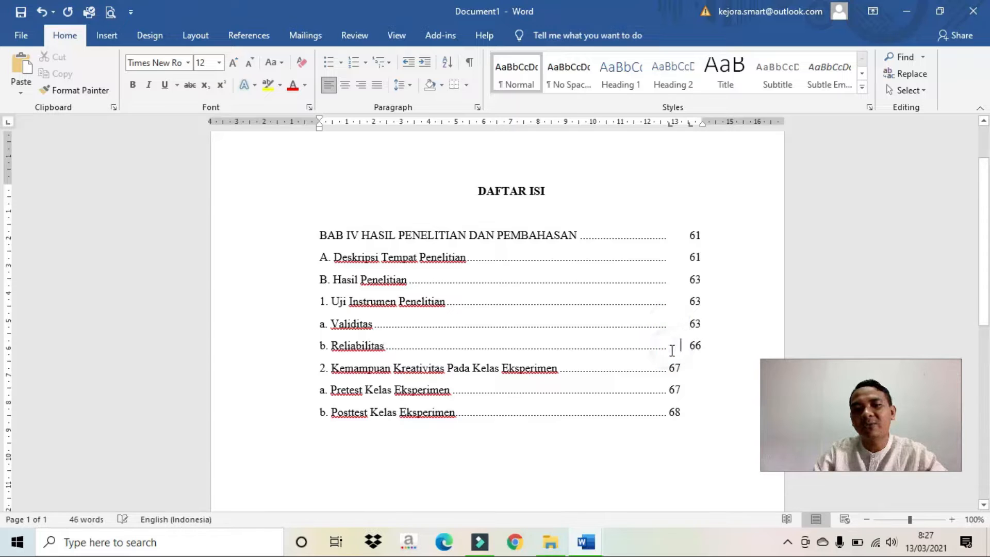
left_click(669, 366)
key("Tab")
left_click(671, 391)
key("Tab")
left_click(667, 410)
key("Tab")
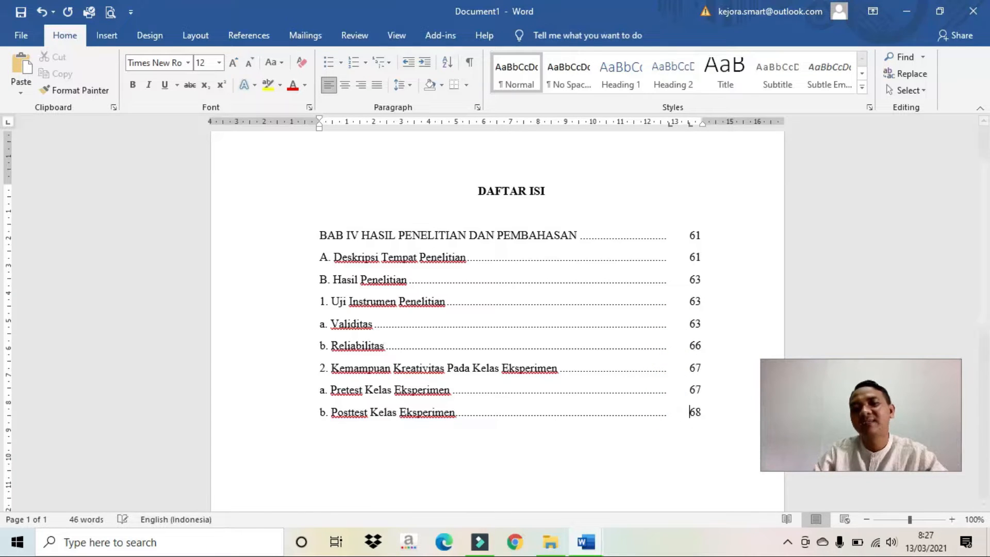
scroll(633, 455, "down", 3)
scroll(635, 455, "up", 3)
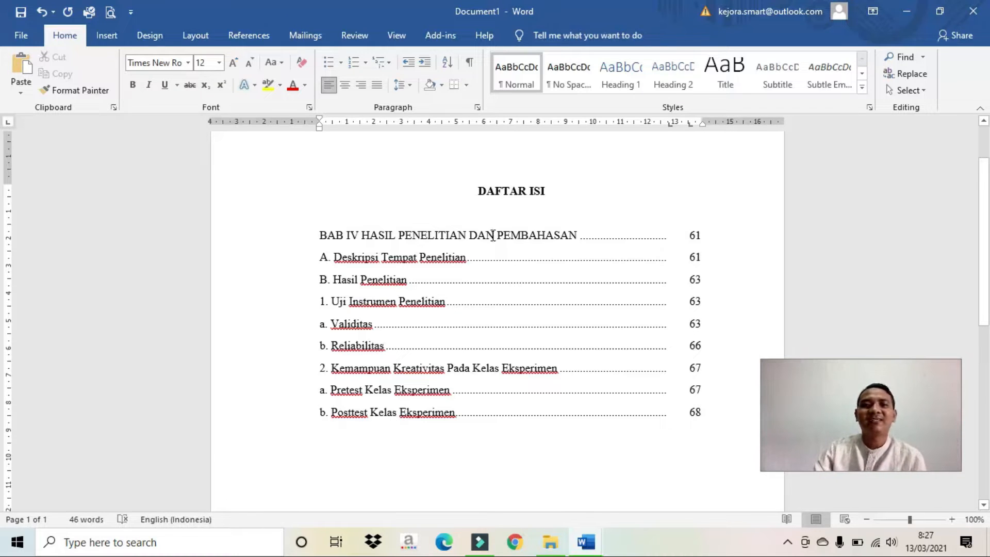
Indent the first line of entries A. Deskripsi Tempat Penelitian and B. Hasil Penelitian to about 1 cm
left_click_drag(469, 198, 565, 196)
left_click(406, 234)
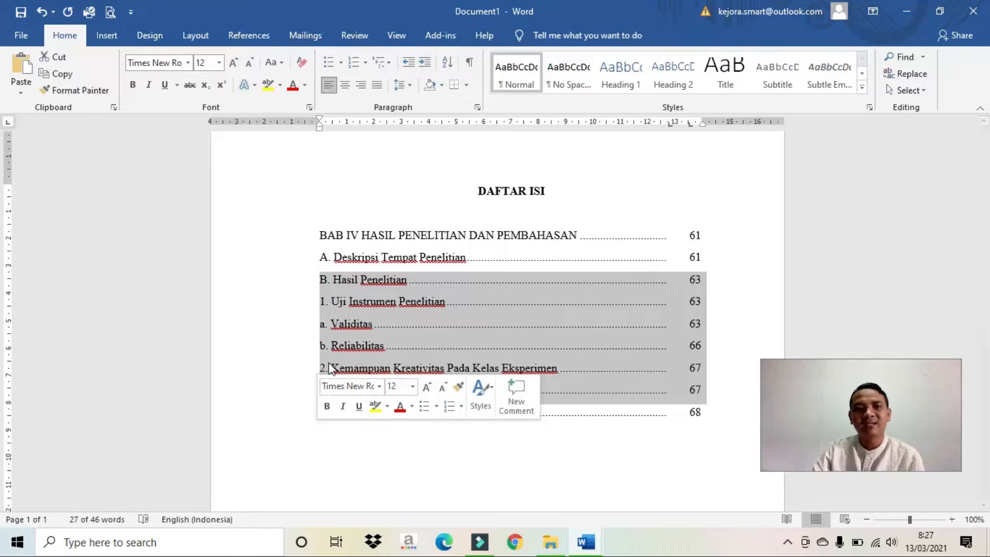
left_click(330, 344)
left_click(320, 260)
left_click_drag(321, 262, 359, 281)
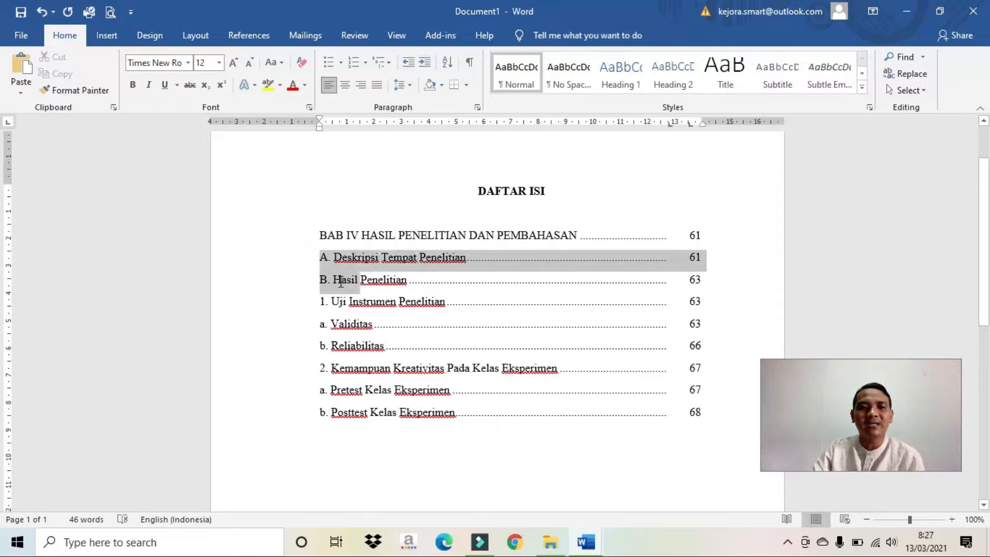
left_click_drag(318, 119, 360, 133)
Indent all entries from 1. Uji Instrumen Penelitian to b. Posttest, with the first line at 1,5 cm and the left indent at 2 cm
left_click_drag(321, 299, 370, 412)
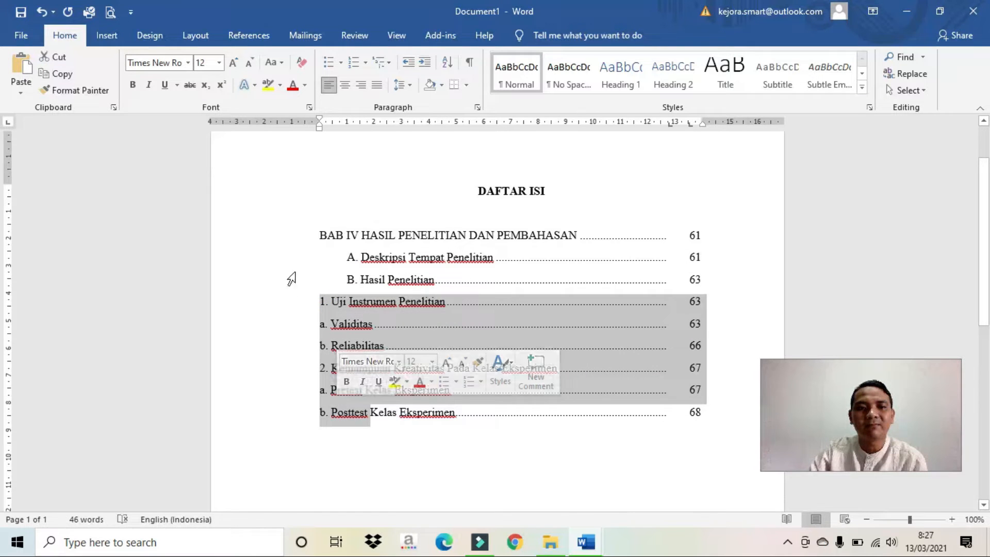
left_click_drag(321, 123, 373, 134)
left_click(401, 349)
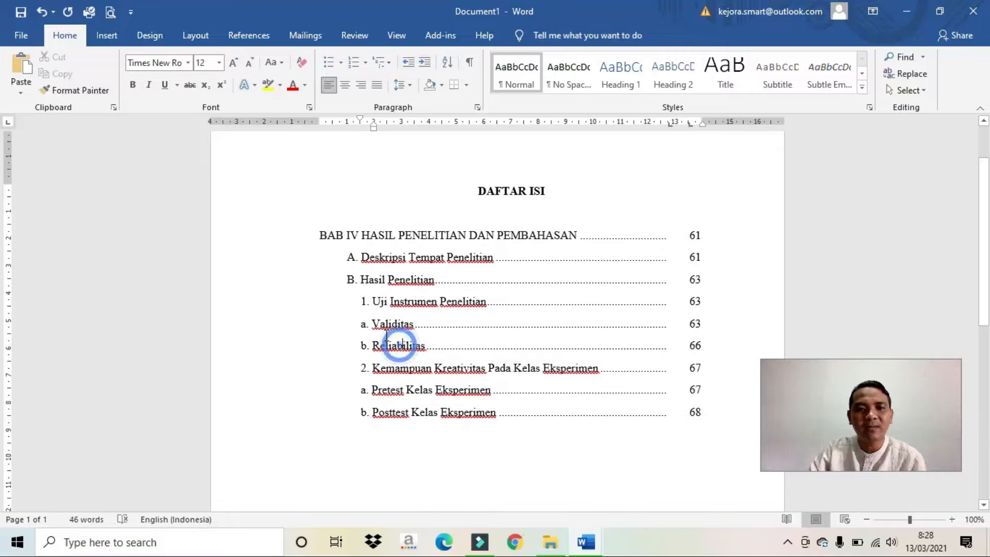
Indent the Validitas, Reliabilitas, Pretest and Posttest entries further, with the first line at 2 cm and the left indent at about 2,75 cm
left_click_drag(369, 323, 426, 346)
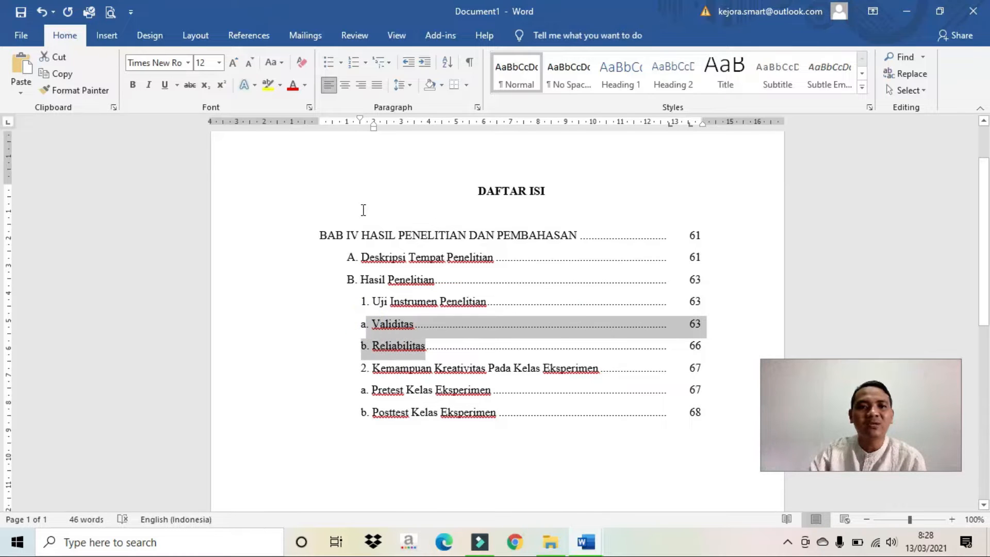
left_click_drag(360, 124, 394, 126)
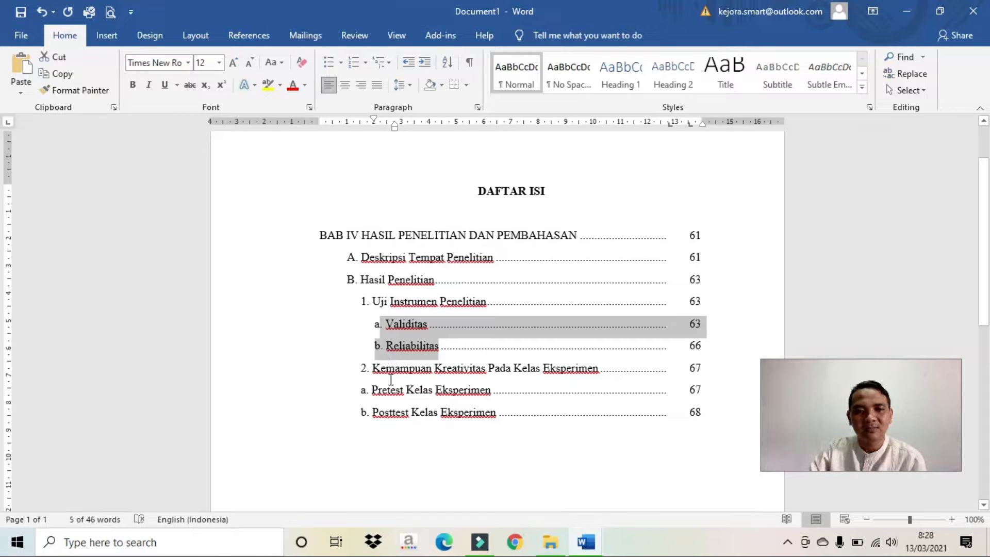
left_click_drag(370, 386, 411, 415)
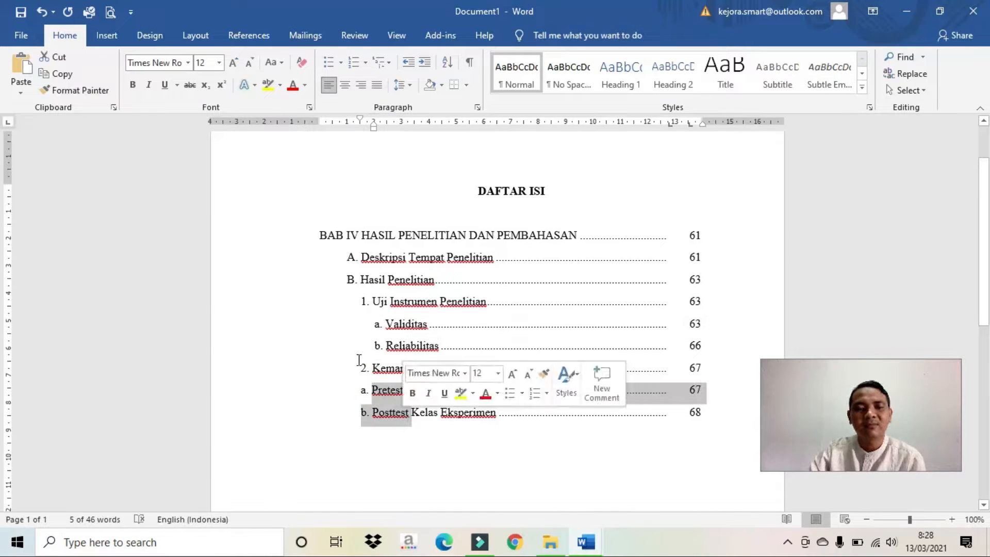
left_click_drag(360, 124, 397, 133)
left_click(428, 324)
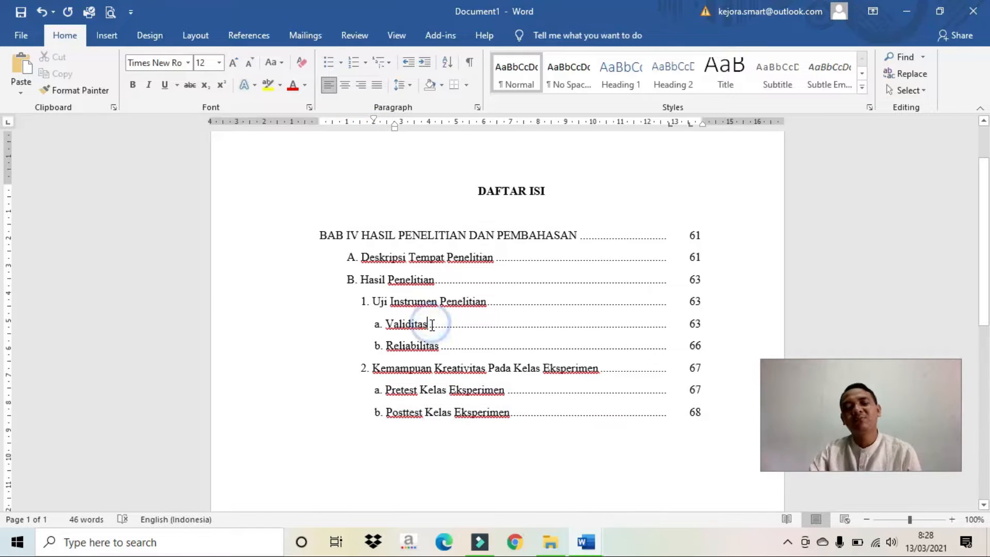
scroll(435, 335, "down", 4)
scroll(435, 337, "up", 5)
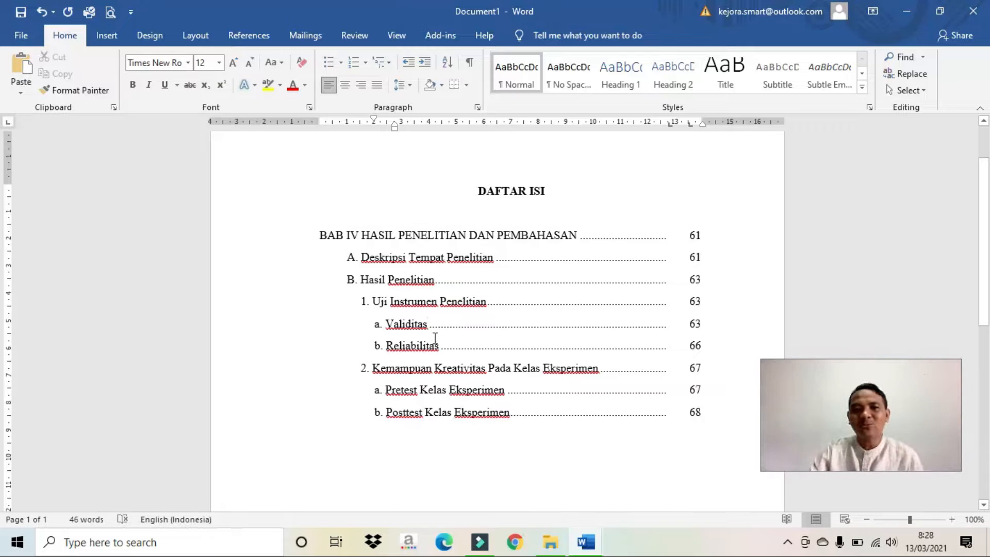
left_click(453, 443)
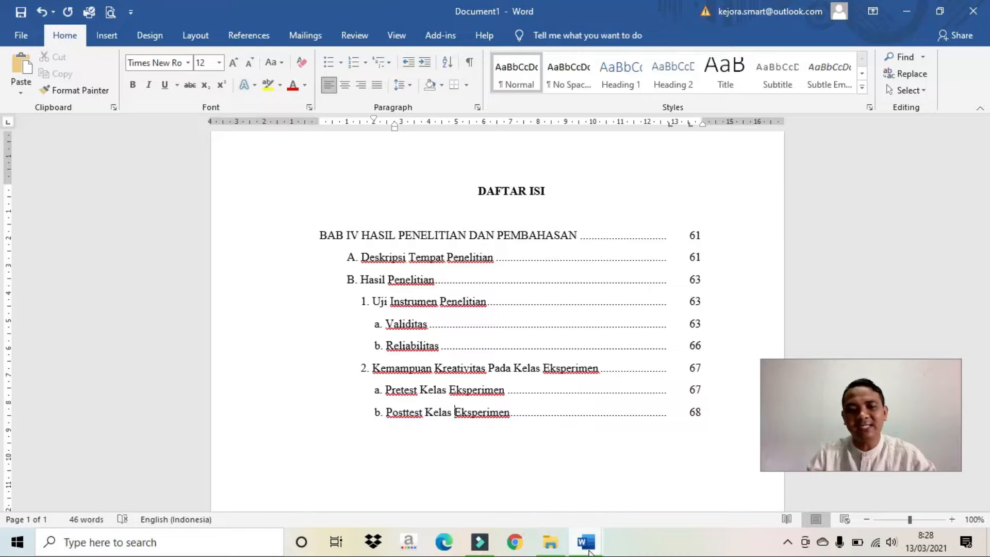
Switch to the document "4. MEMBUAT DAFTAR ISI" and go to the BAB IV heading at its beginning
mouse_move(586, 542)
left_click(472, 493)
scroll(474, 493, "up", 7)
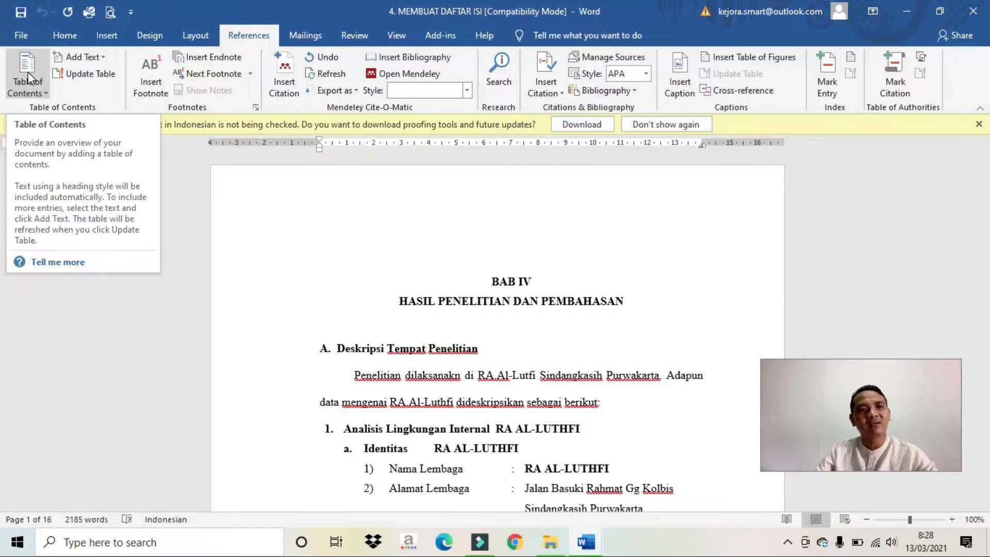
Examine the heading levels available for adding text to a table of contents and the custom table of contents settings
left_click(65, 57)
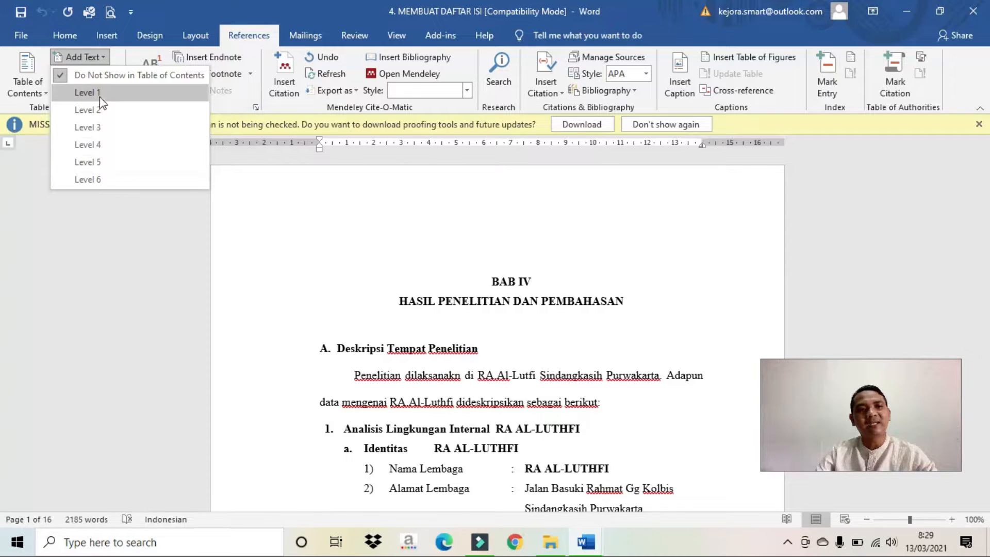
left_click(103, 221)
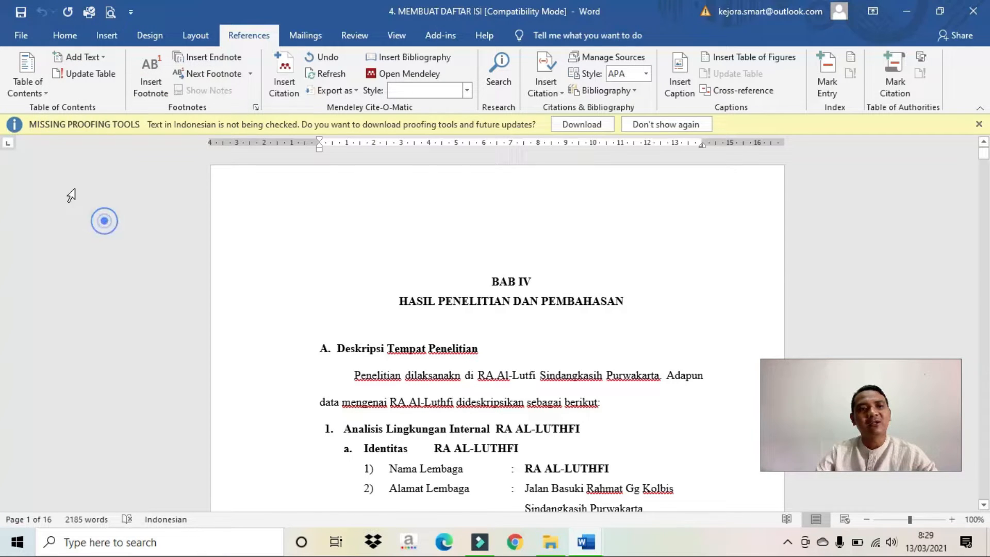
left_click(28, 88)
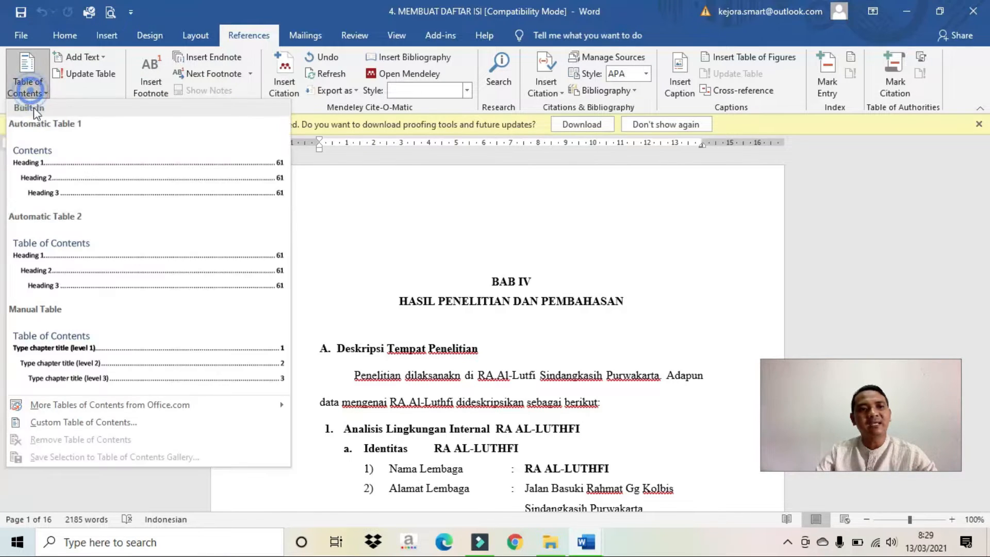
left_click(66, 424)
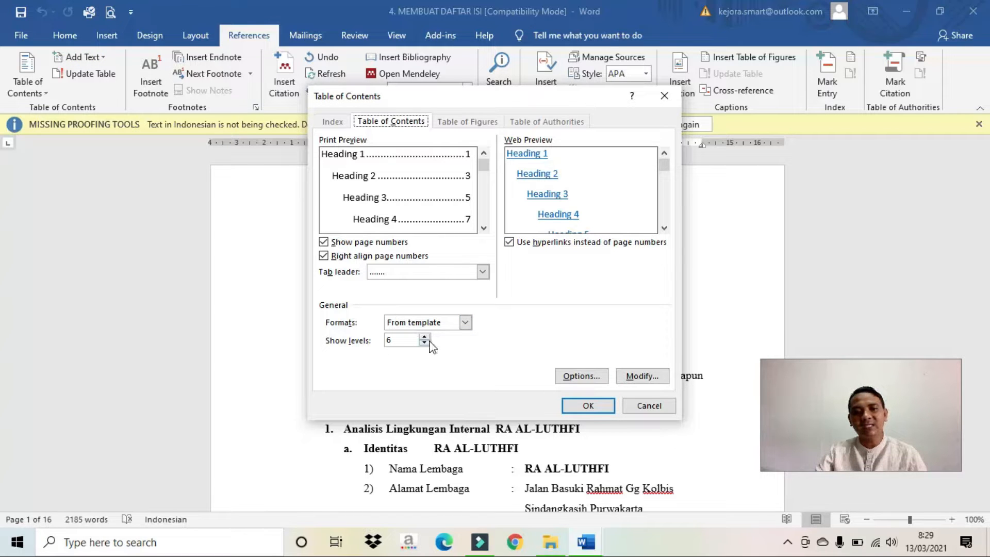
left_click(644, 406)
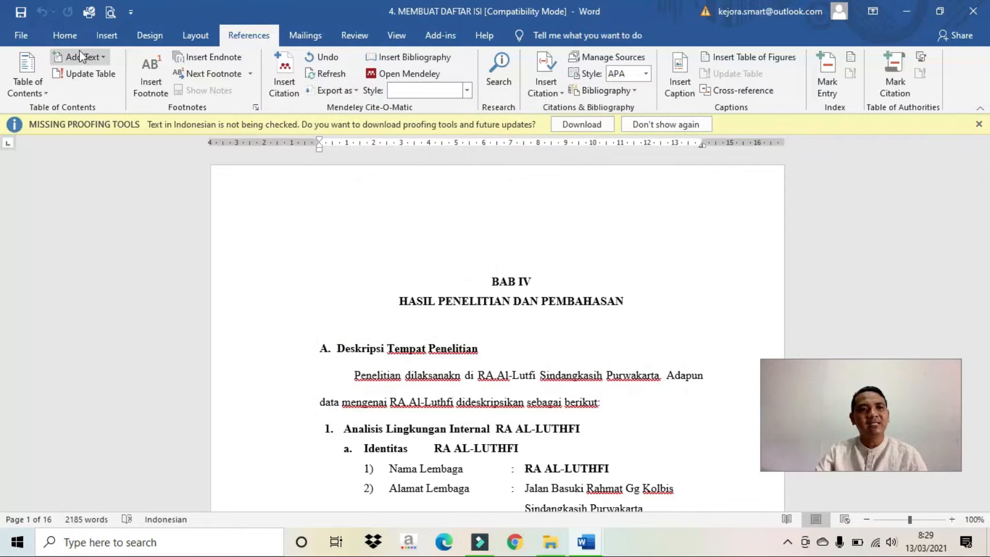
left_click(78, 58)
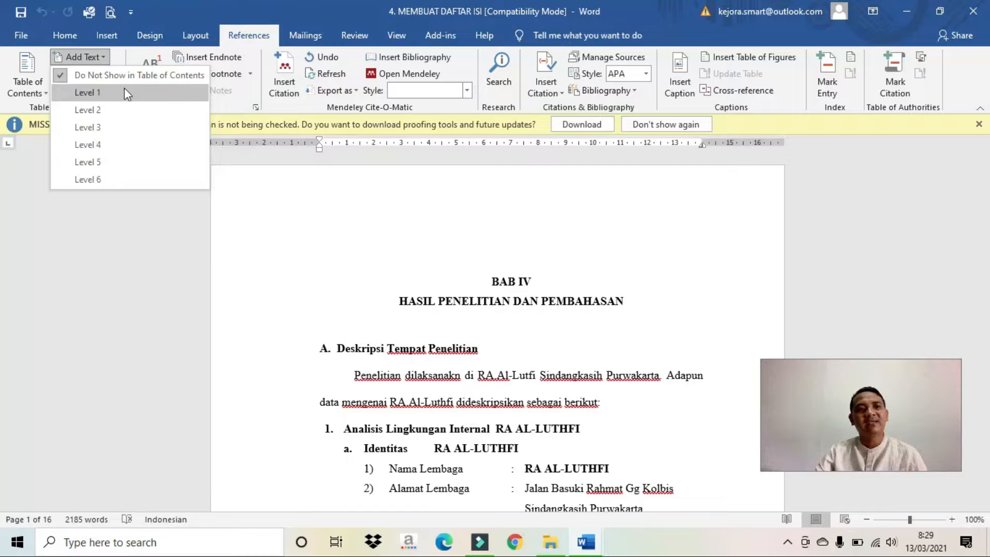
left_click(117, 224)
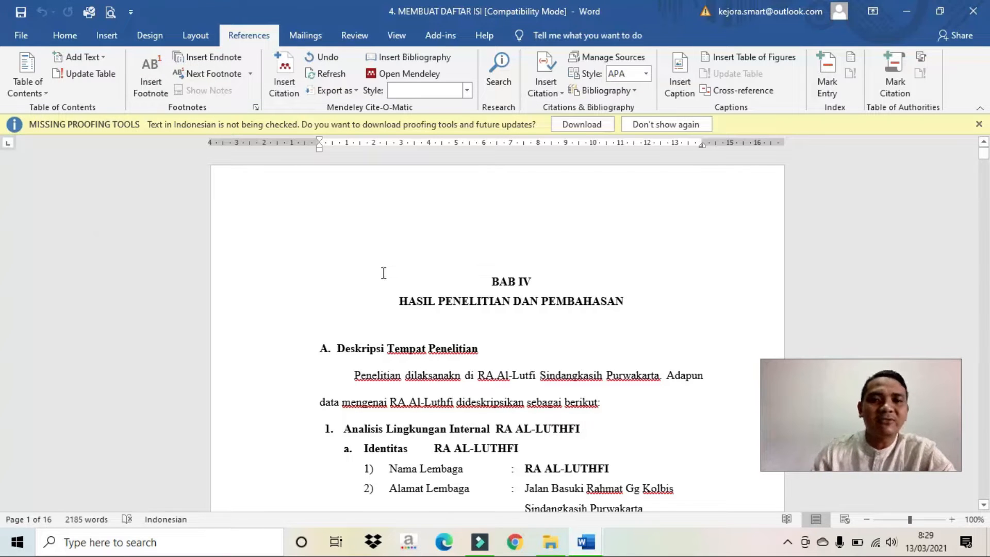
Check which table of contents levels are assigned to the BAB IV chapter title and the heading A. Deskripsi Tempat Penelitian
left_click_drag(494, 289, 590, 300)
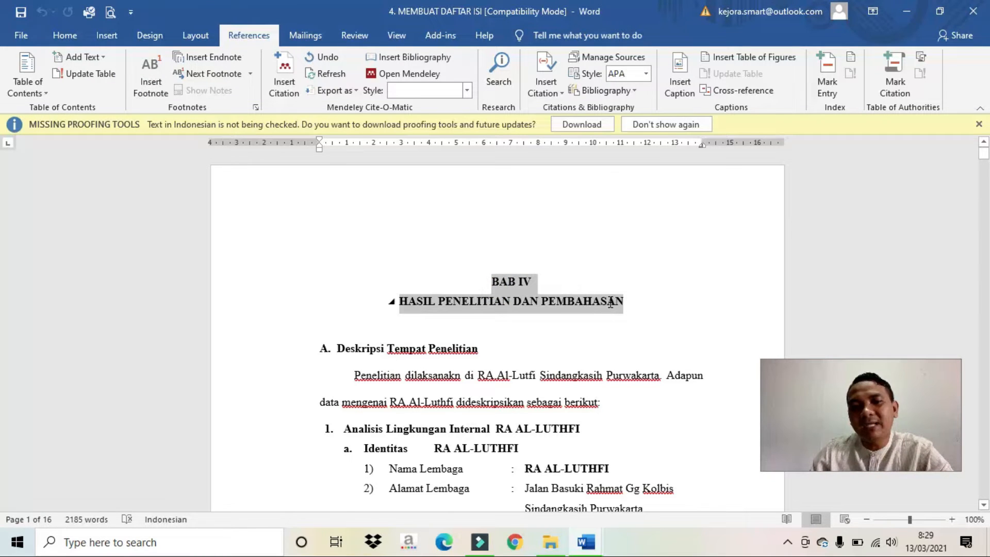
left_click(80, 57)
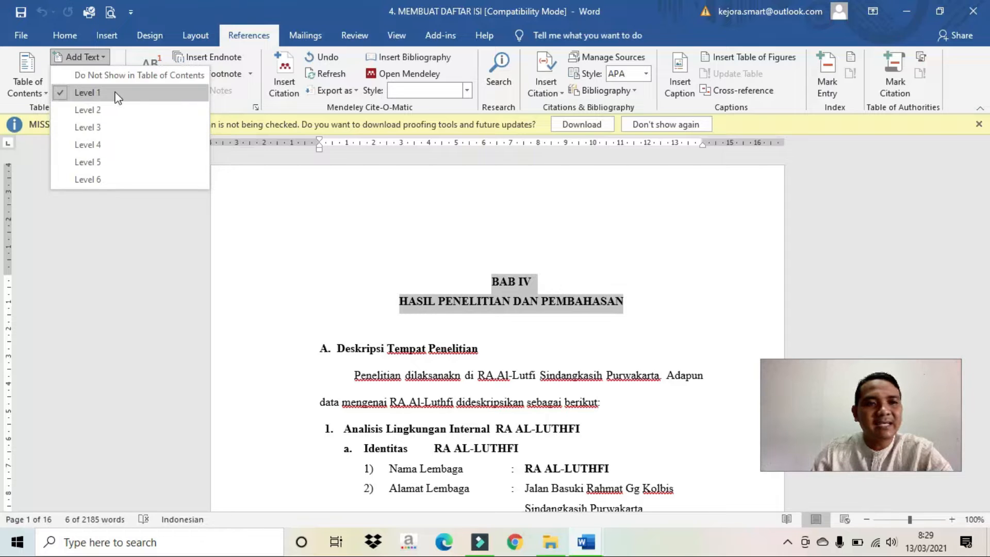
left_click(254, 296)
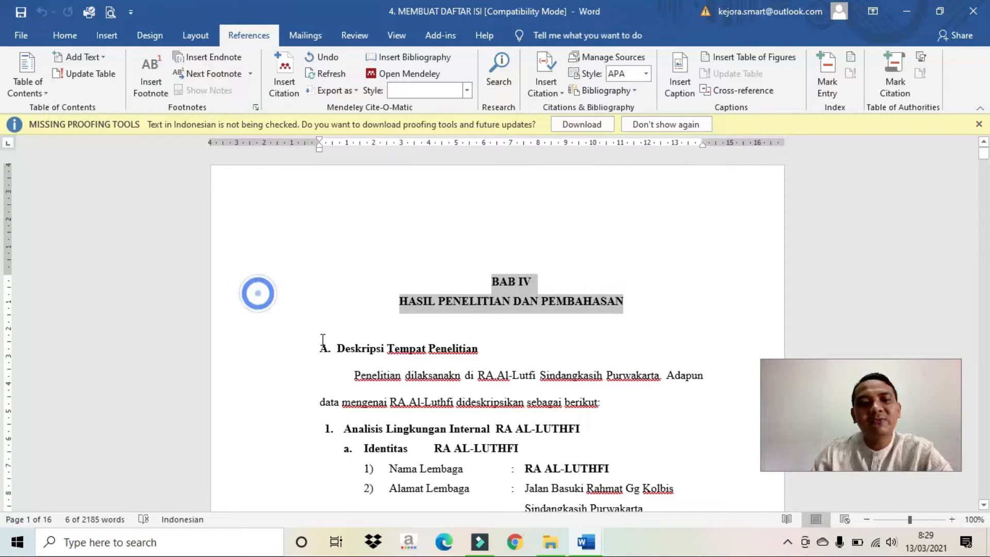
left_click_drag(336, 348, 495, 349)
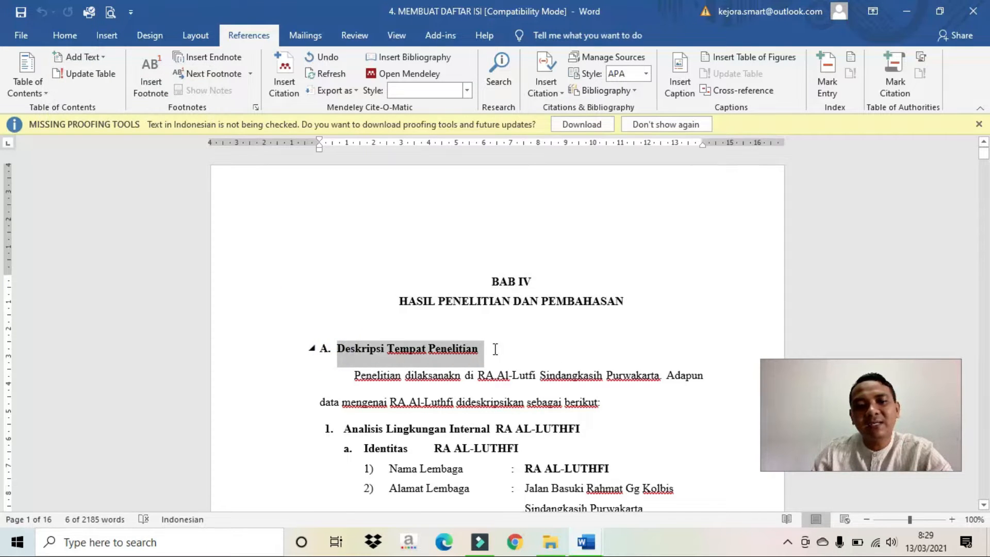
left_click(96, 58)
scroll(308, 249, "down", 3)
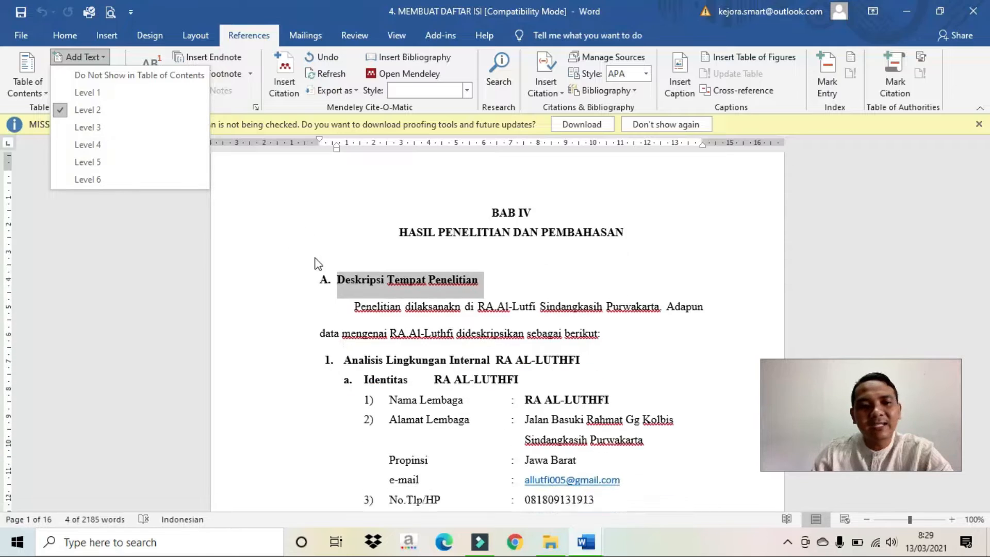
key("Escape")
Assign table of contents Level 3 to the heading 1. Analisis Lingkungan Internal RA AL-LUTHFI and make it bold
left_click(338, 311)
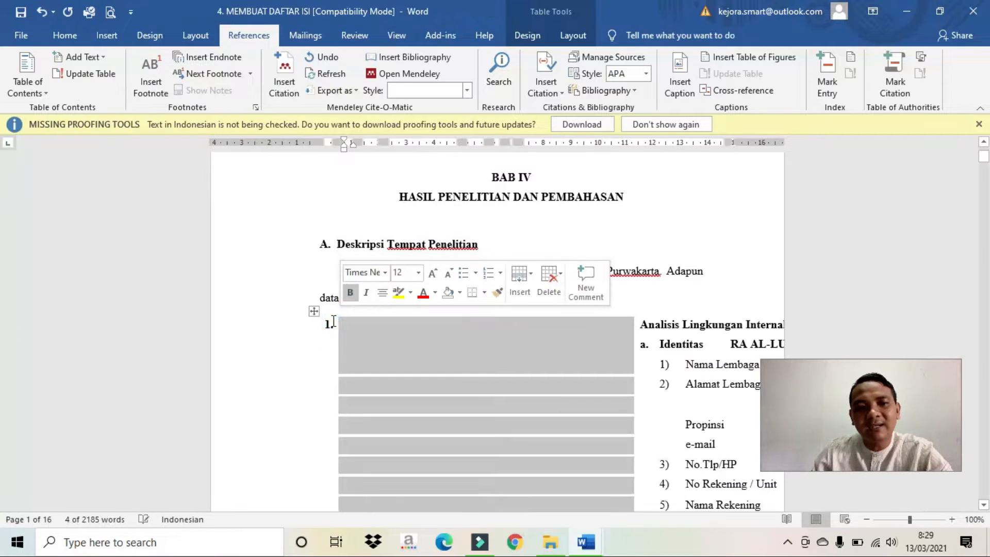
left_click(49, 17)
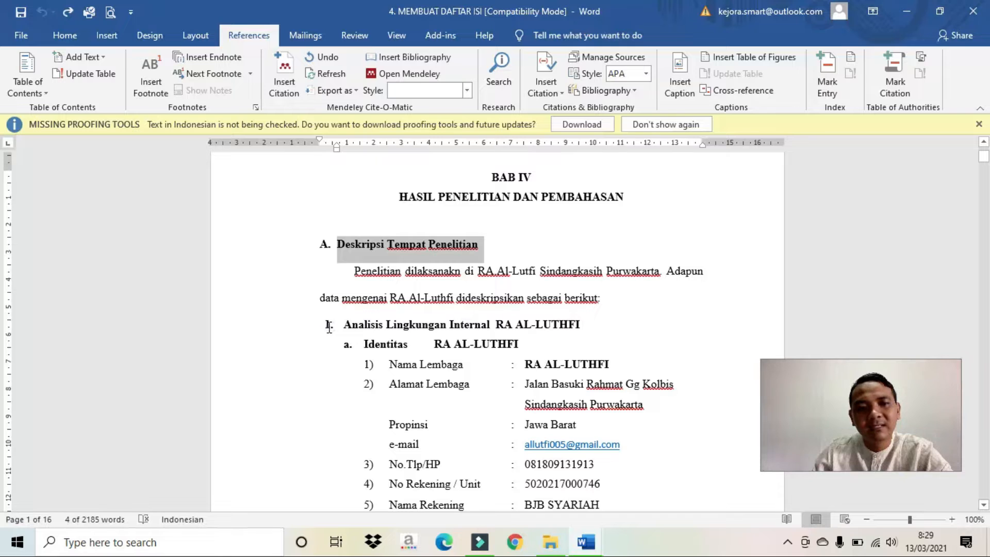
left_click_drag(328, 328, 389, 328)
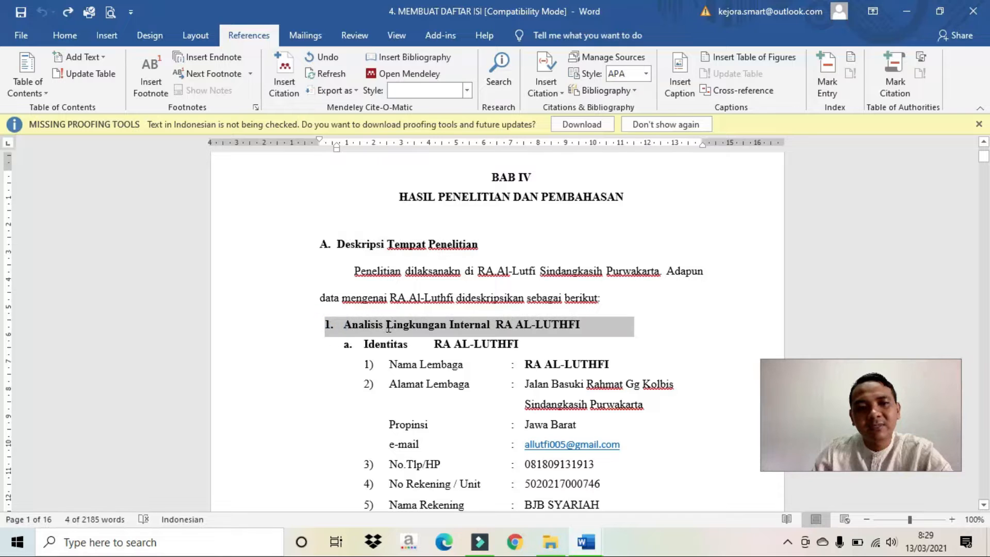
left_click(71, 55)
left_click(90, 128)
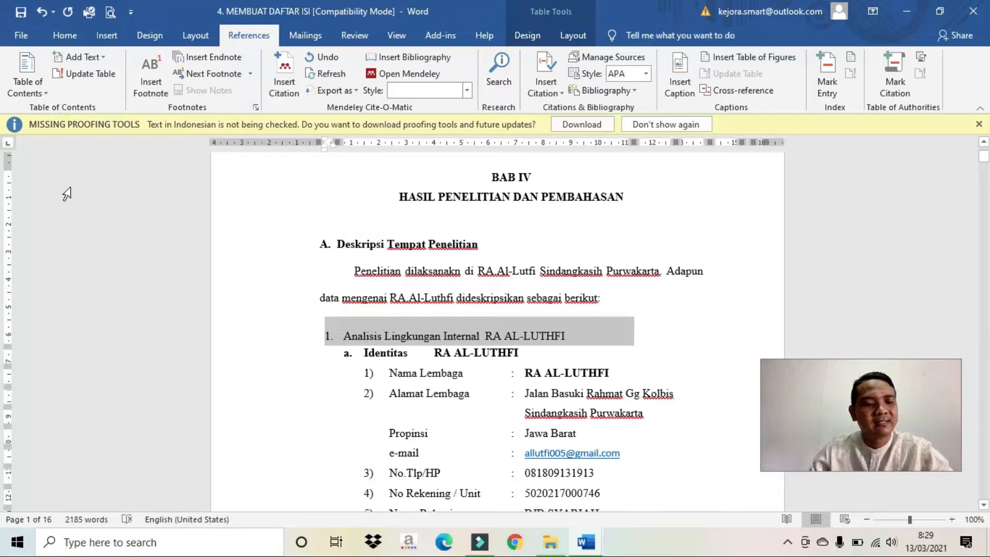
key("ctrl+b")
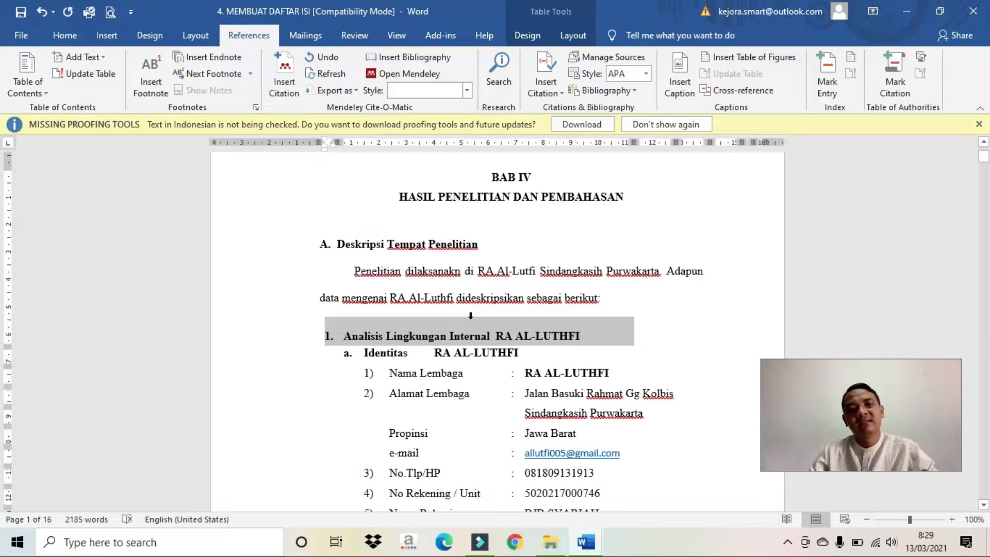
Set the Analisis Lingkungan Internal heading's paragraph spacing to 0 pt before and after, with 1,5 lines line spacing
scroll(470, 317, "down", 3)
scroll(214, 323, "up", 1)
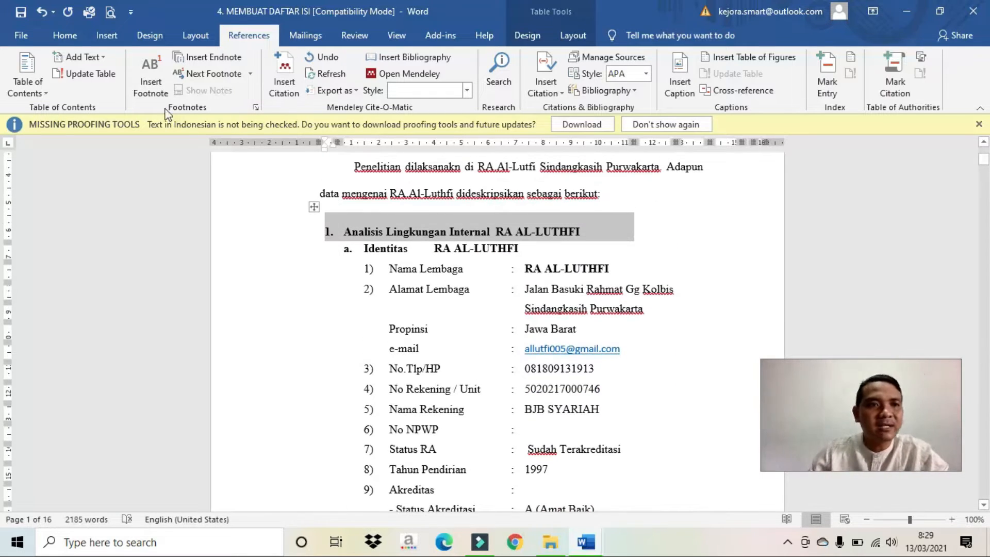
left_click(64, 35)
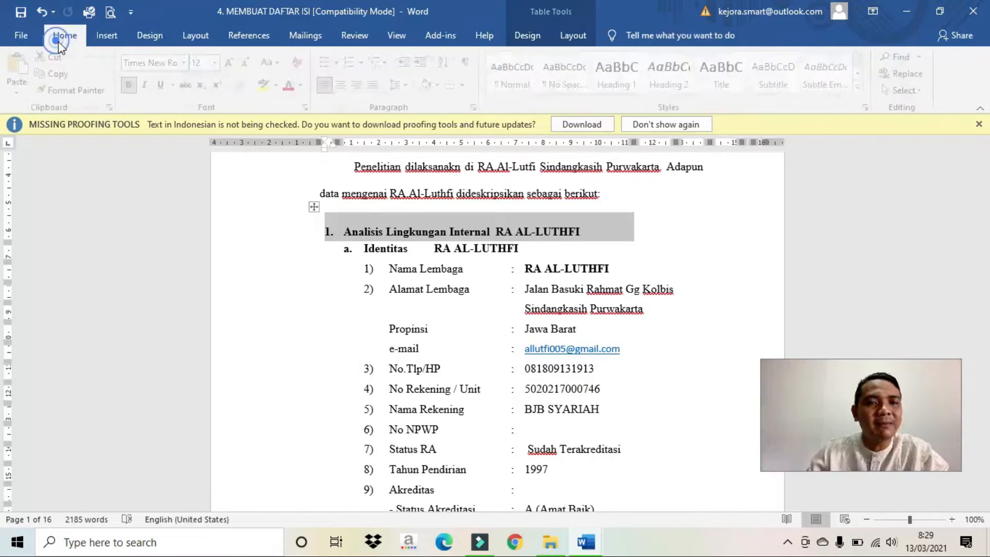
left_click(479, 105)
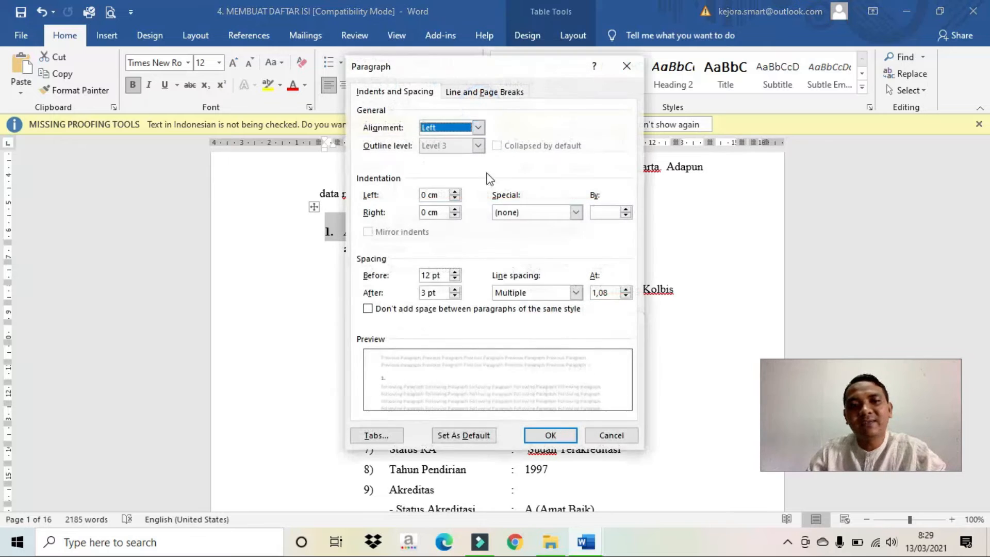
left_click(455, 295)
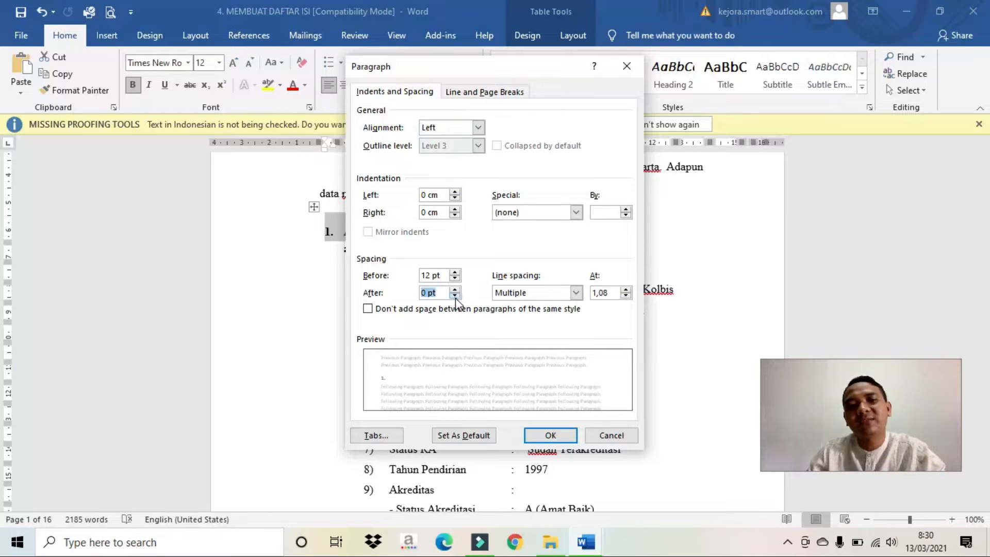
left_click(454, 278)
left_click(455, 277)
left_click(575, 292)
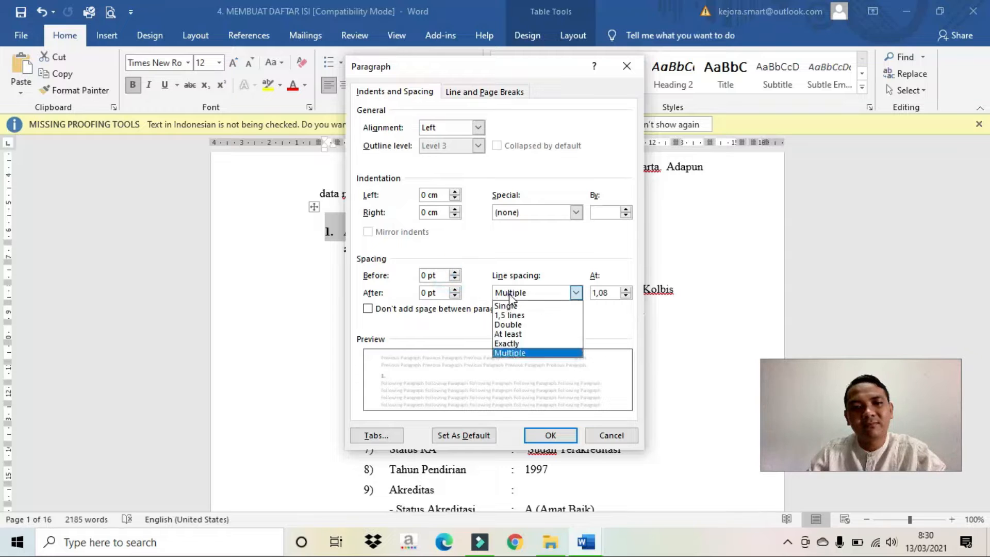
left_click(509, 315)
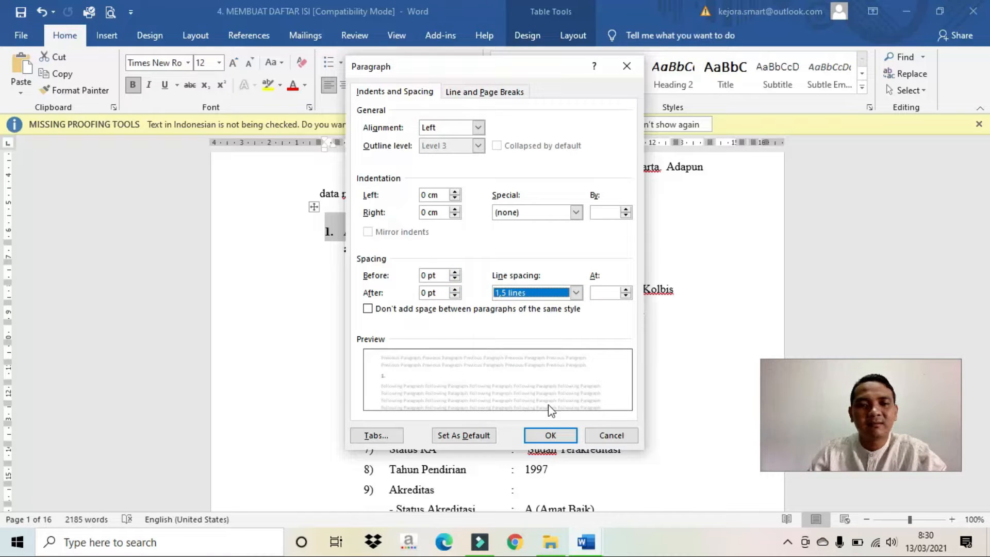
left_click(553, 436)
left_click(539, 363)
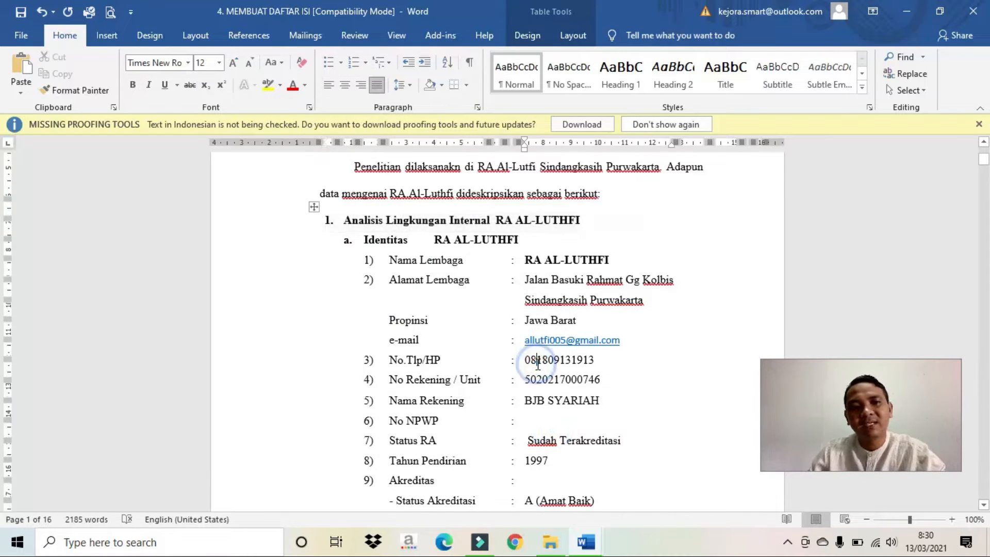
Assign table of contents Level 3 to the heading 2. Data Siswa and make it bold
scroll(529, 360, "down", 7)
scroll(530, 360, "down", 11)
scroll(405, 336, "up", 1)
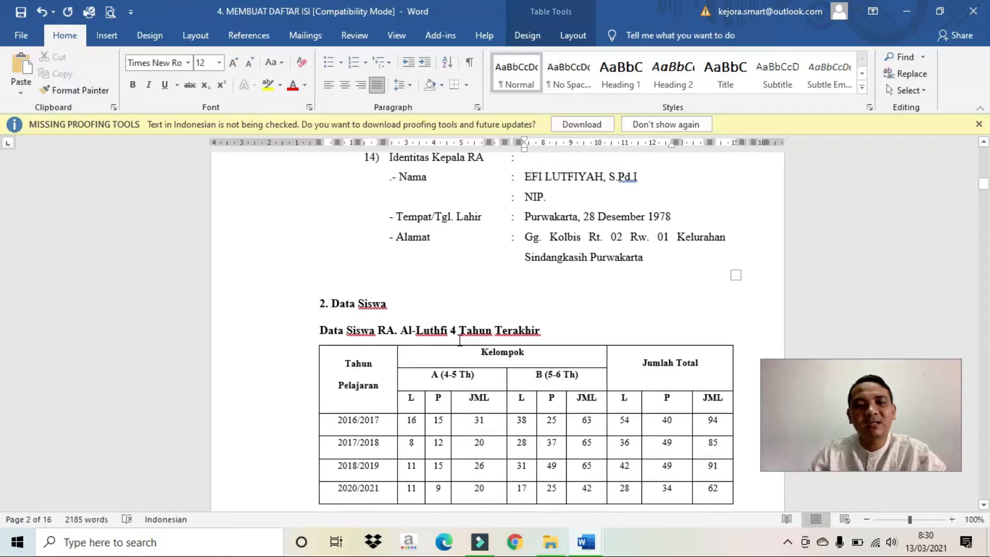
triple_click(398, 320)
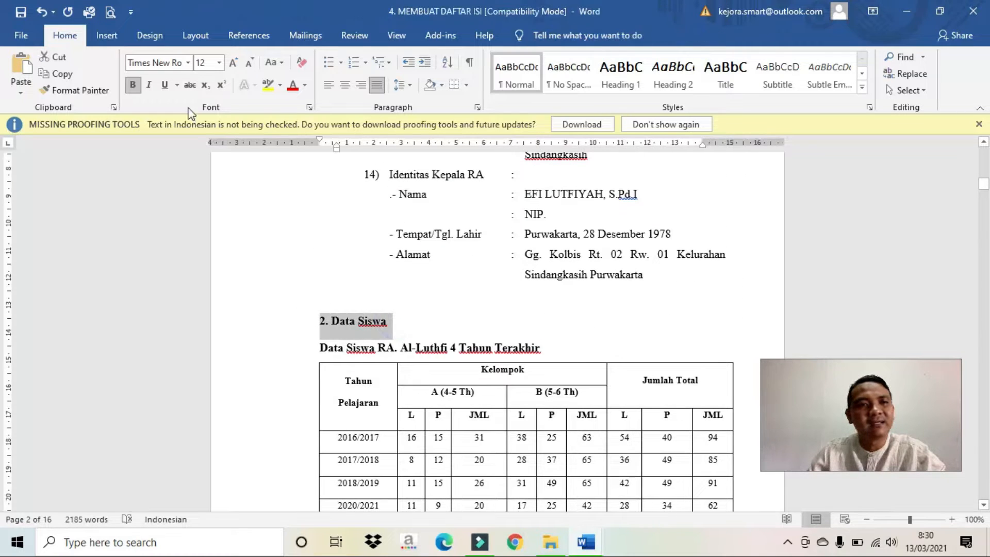
left_click(249, 36)
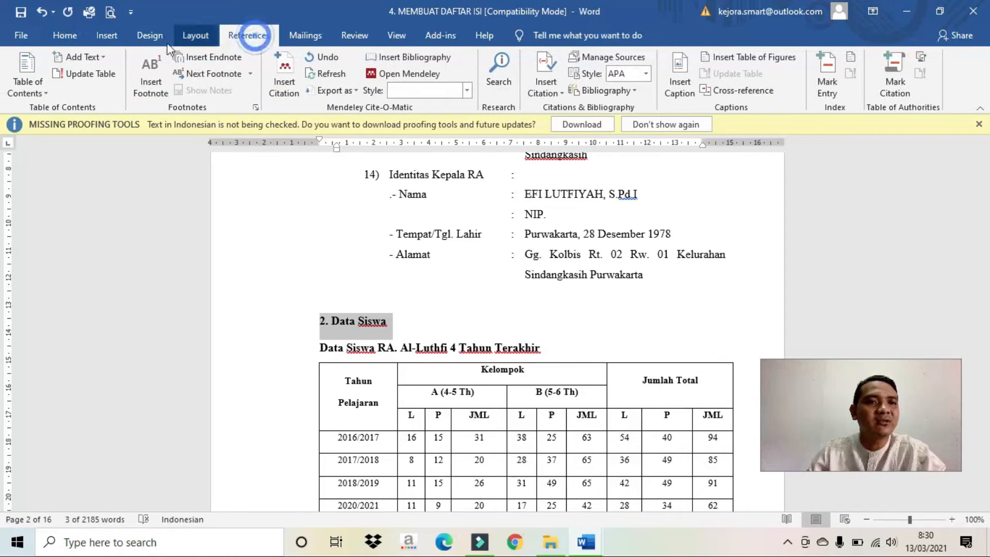
left_click(91, 60)
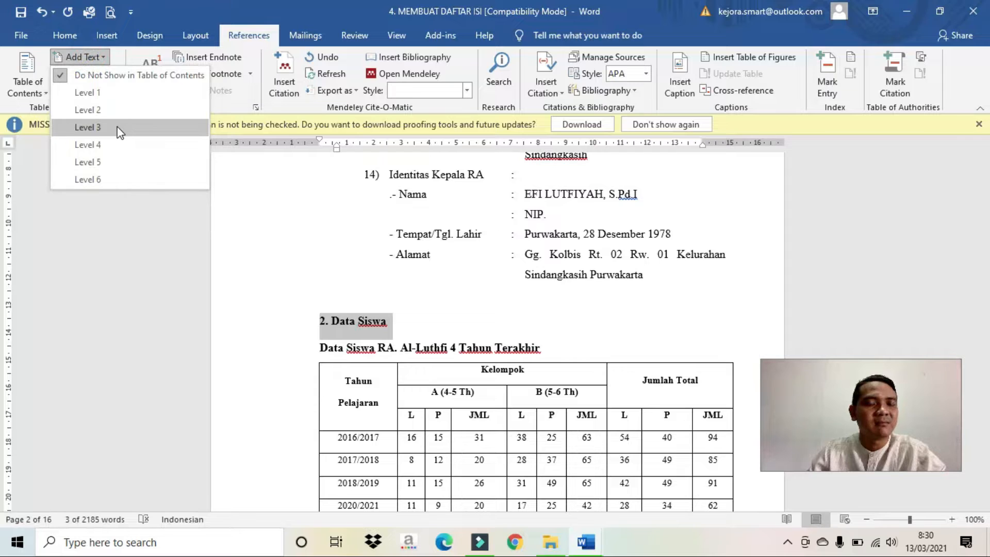
left_click(88, 127)
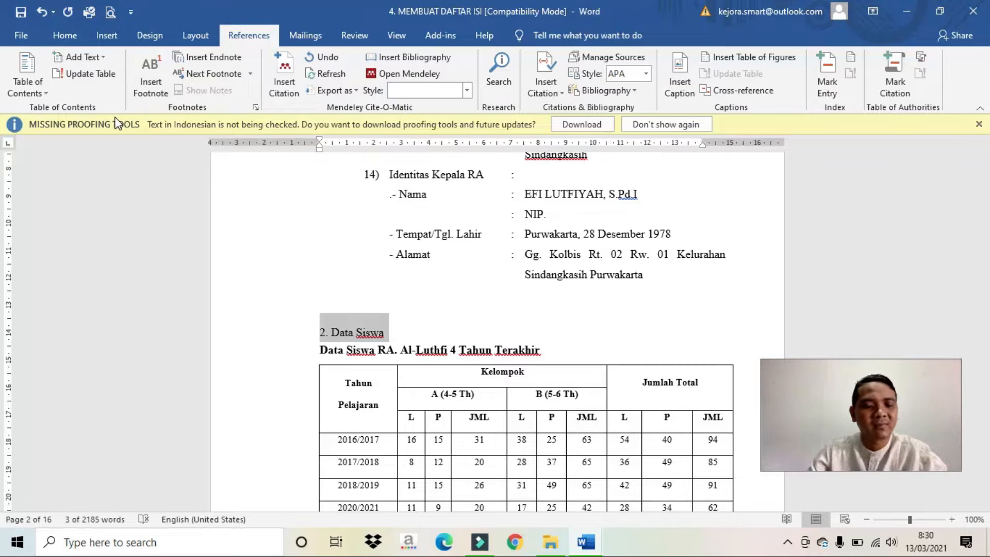
key("ctrl+b")
Assign table of contents Level 3 to the heading 3. Data Pendidik dan Tenaga Kependidikan RA. Al-Luthfi and make it bold
scroll(479, 324, "down", 10)
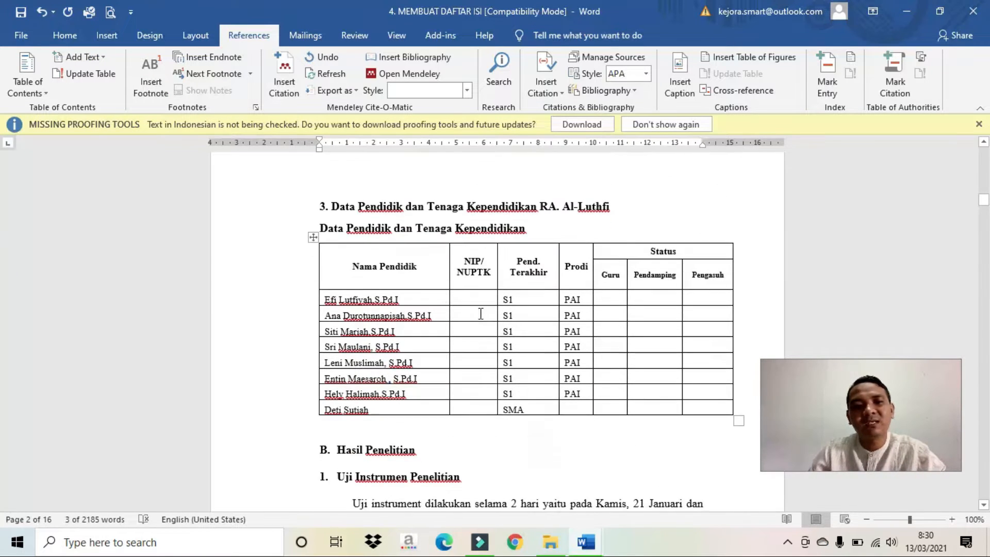
left_click_drag(629, 205, 296, 190)
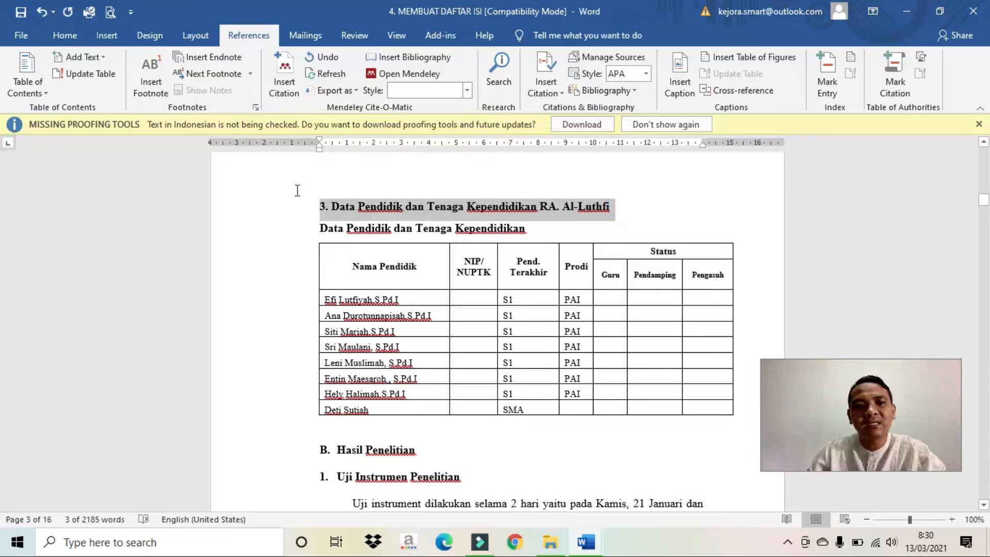
left_click(67, 58)
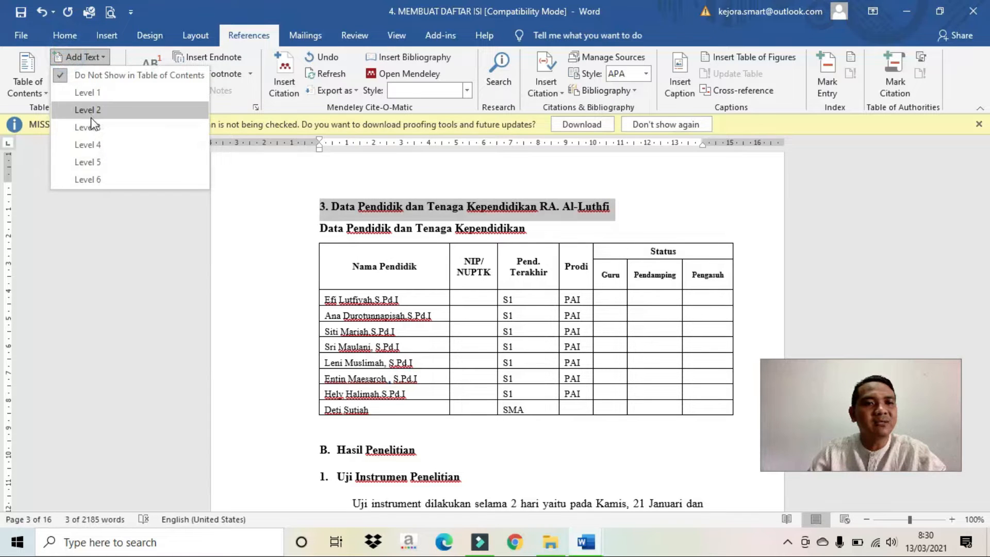
left_click(91, 124)
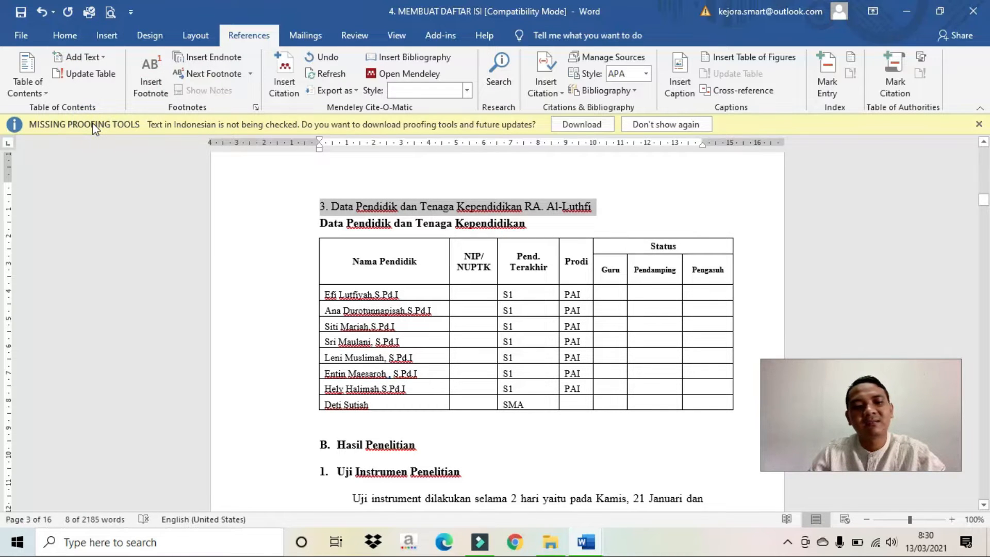
key("ctrl+b")
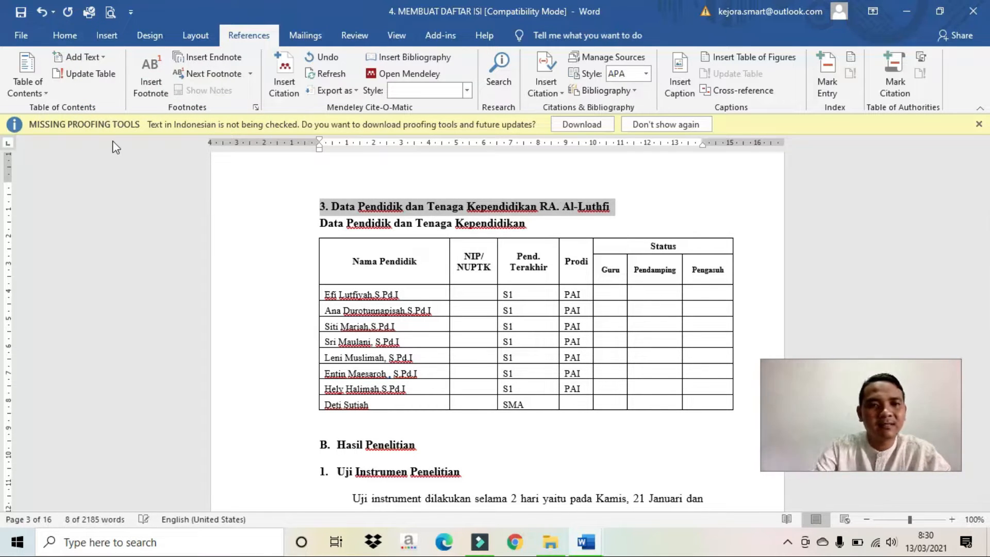
Check the table of contents level assigned to the heading B. Hasil Penelitian
scroll(137, 201, "down", 4)
left_click_drag(437, 272, 319, 272)
left_click(80, 57)
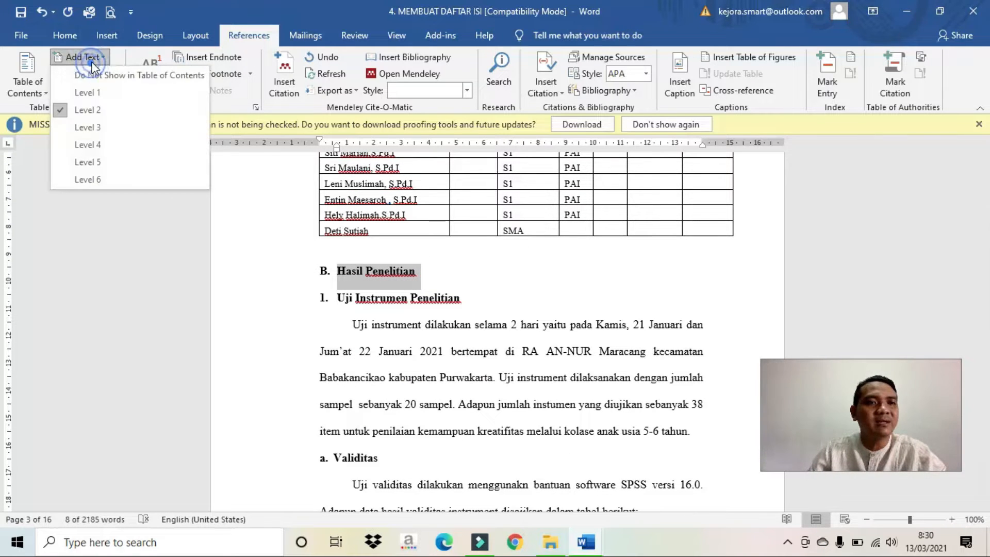
left_click(483, 301)
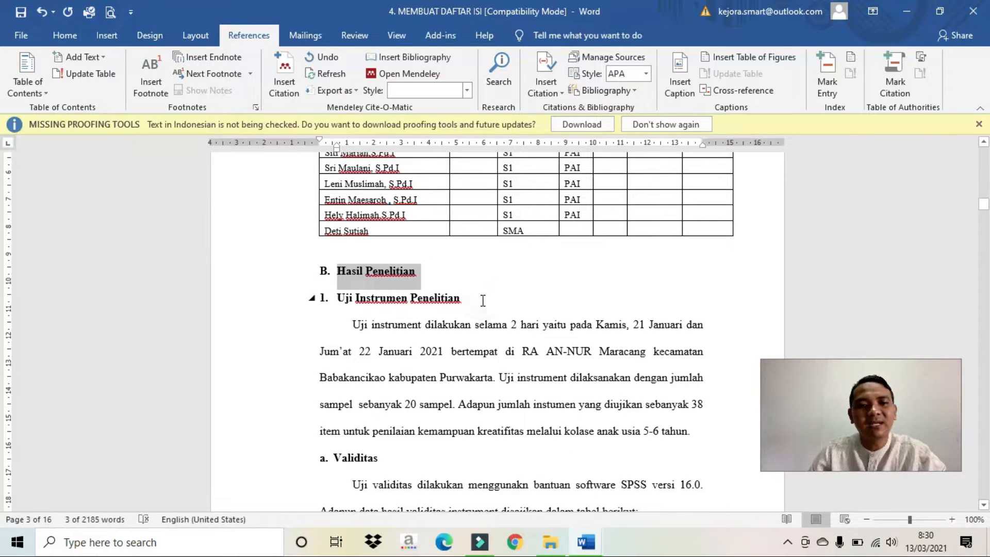
Try assigning table of contents Level 4 to the heading a. Validitas and undo the change
scroll(375, 364, "down", 4)
double_click(381, 359)
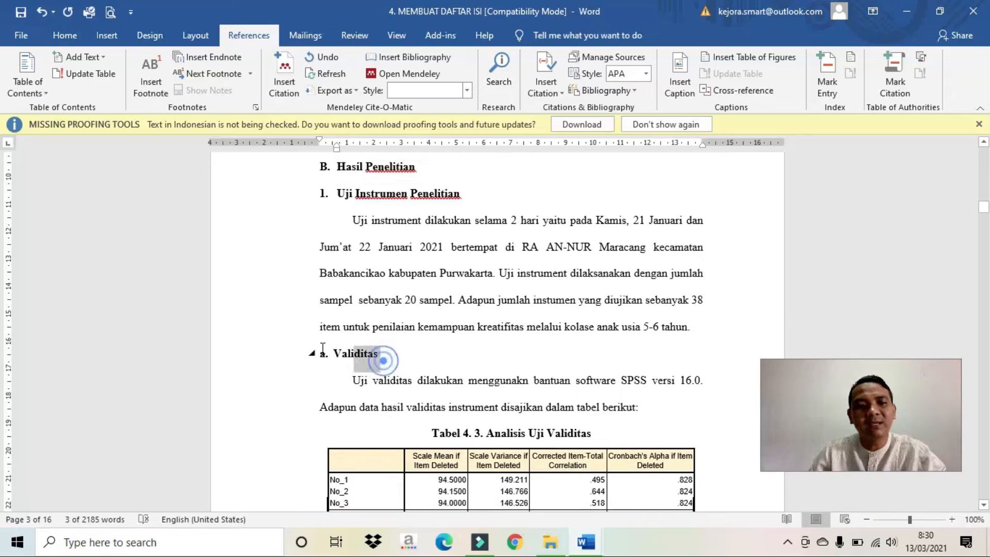
left_click(80, 57)
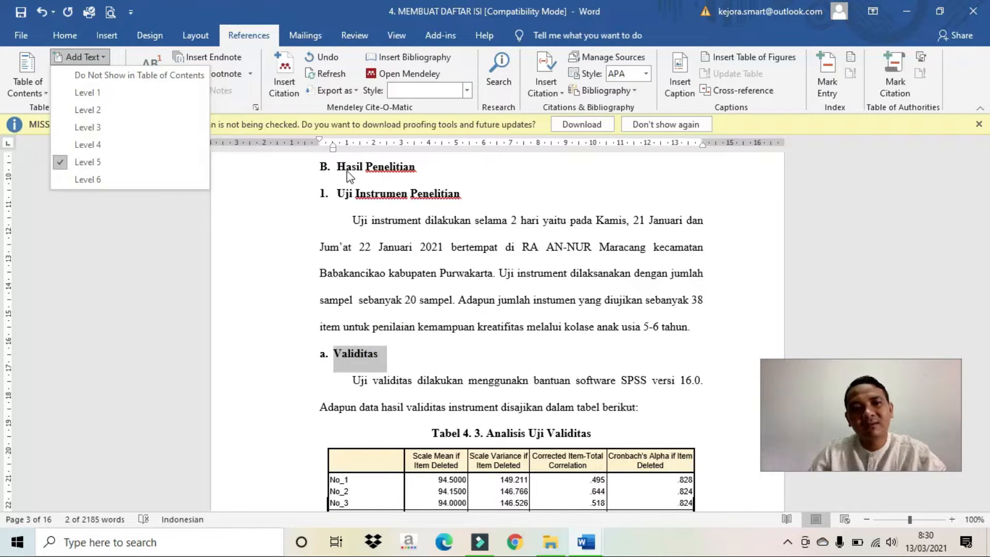
left_click(125, 145)
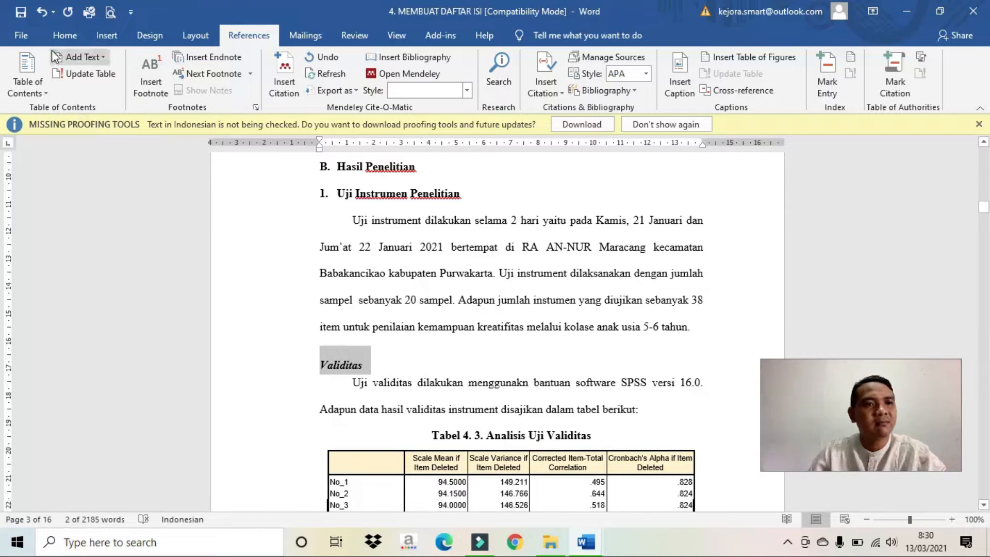
left_click(41, 11)
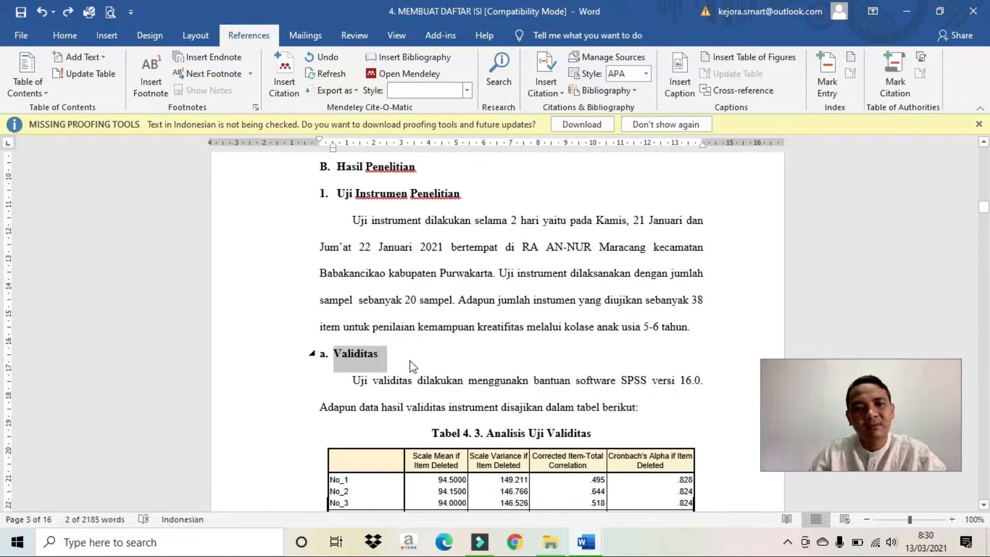
Delete the empty lines above the caption Tabel 4. 8. Analisis Deskriptif Pretest Kelas Eksperimen
scroll(412, 366, "down", 15)
scroll(427, 362, "down", 15)
scroll(431, 367, "down", 12)
scroll(431, 369, "down", 15)
scroll(432, 372, "down", 15)
scroll(434, 369, "down", 12)
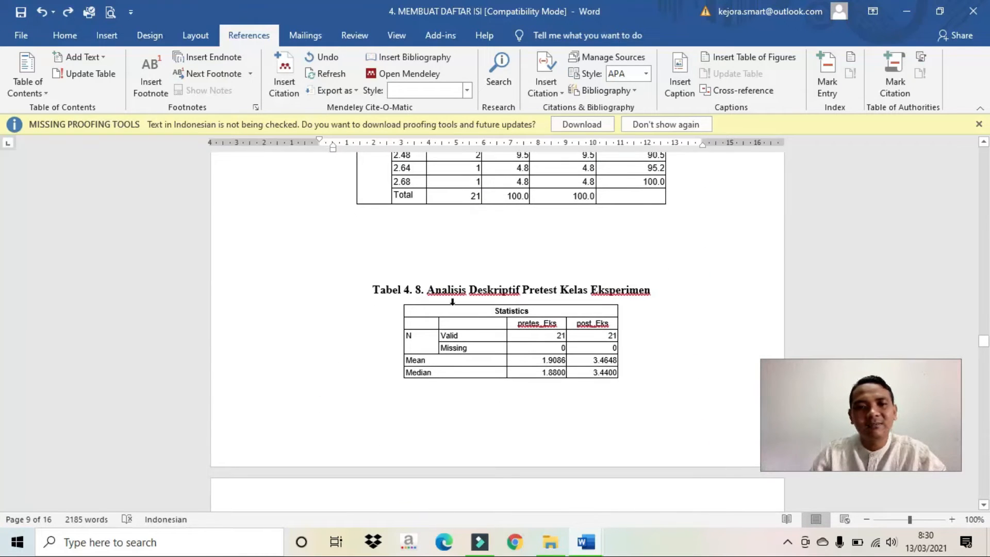
left_click(471, 238)
key("Delete")
key("Delete")
key("Delete")
key("Delete")
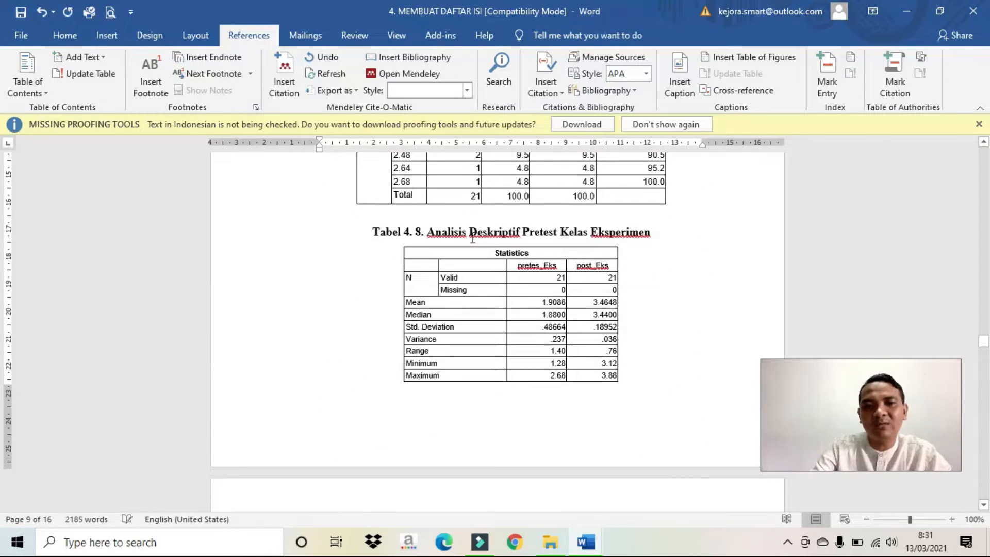
Insert a Next Page section break before the BAB IV title at the start of the document
scroll(476, 246, "up", 3)
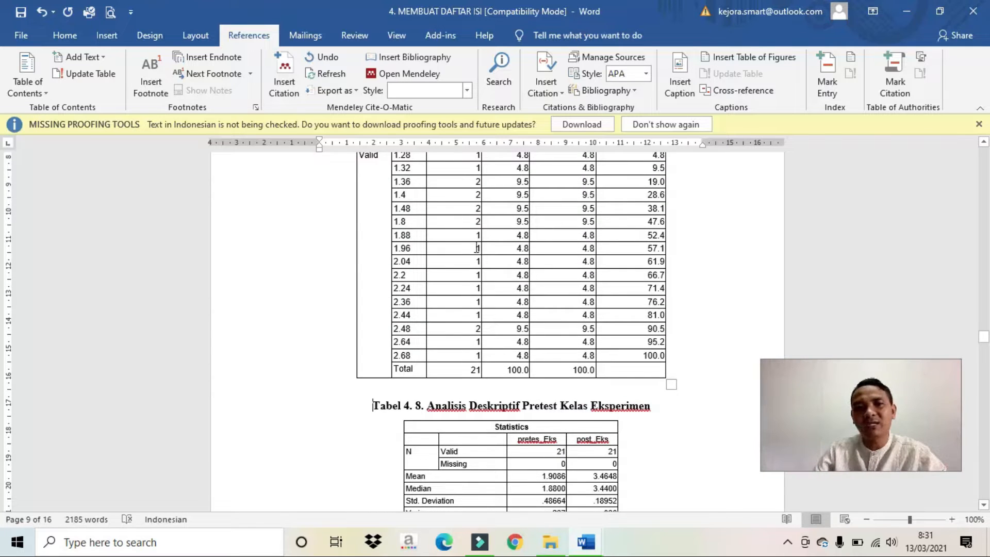
scroll(476, 248, "up", 4)
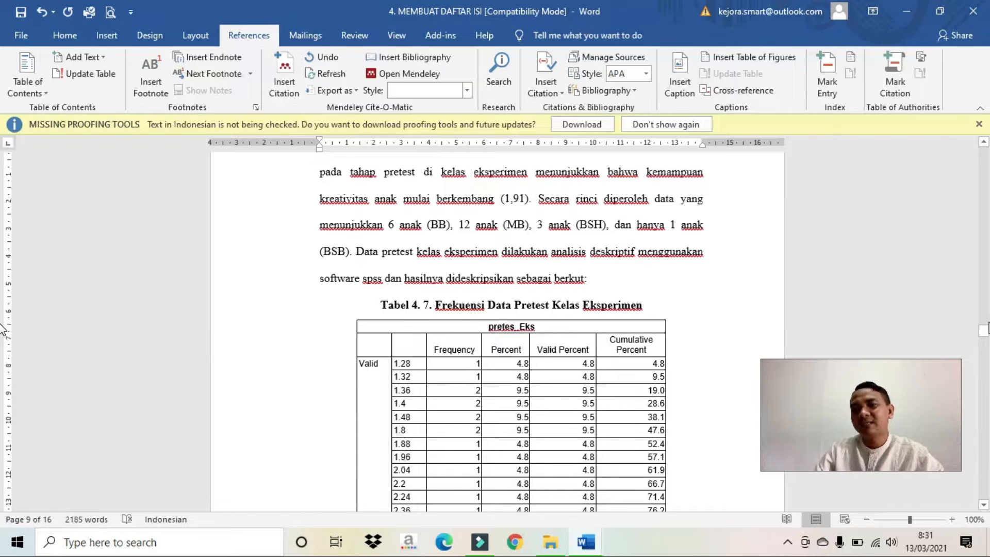
left_click_drag(988, 327, 983, 492)
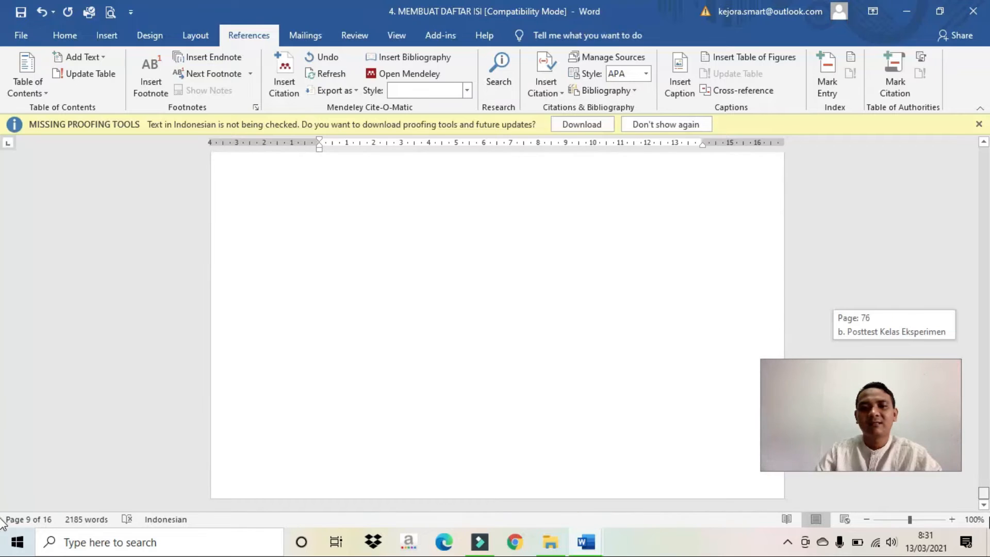
left_click(477, 261)
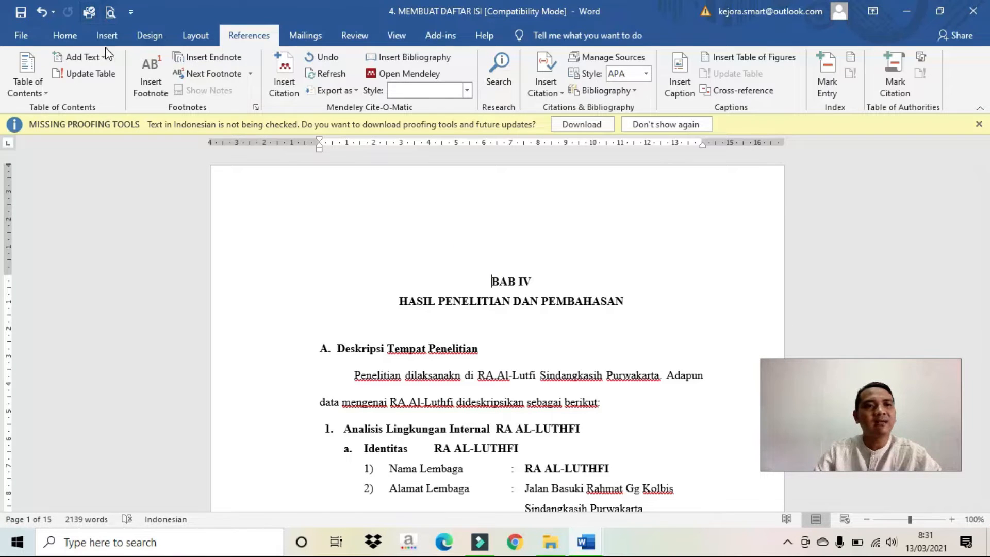
left_click(195, 35)
left_click(183, 56)
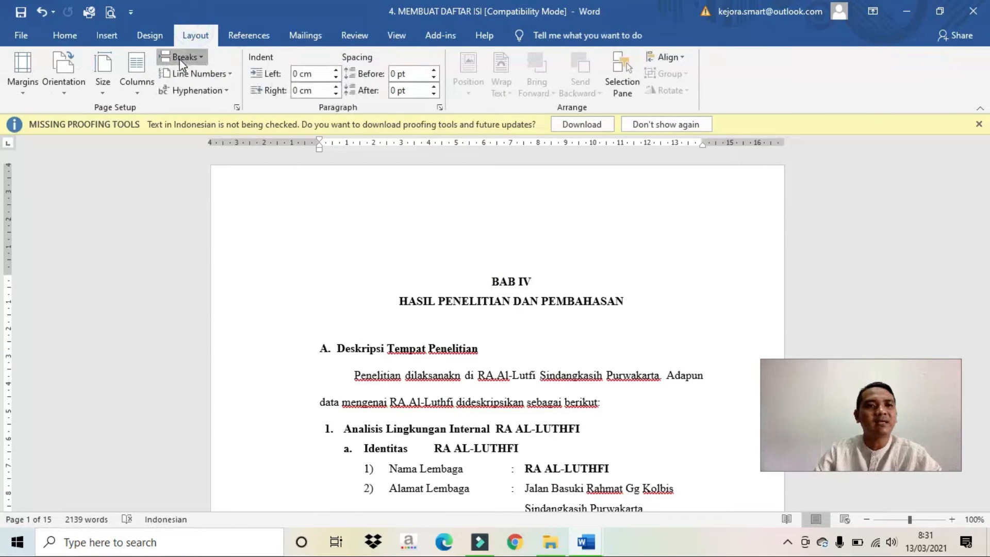
left_click(218, 246)
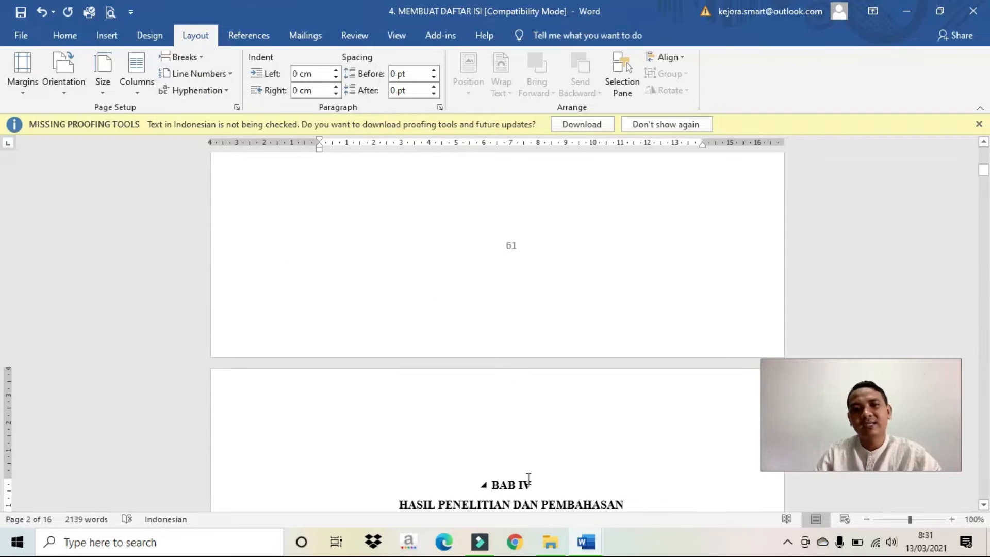
Examine the page numbers in the footers of the new blank page and the first BAB IV page
scroll(528, 478, "down", 10)
scroll(527, 454, "down", 11)
scroll(526, 456, "up", 6)
scroll(529, 458, "down", 4)
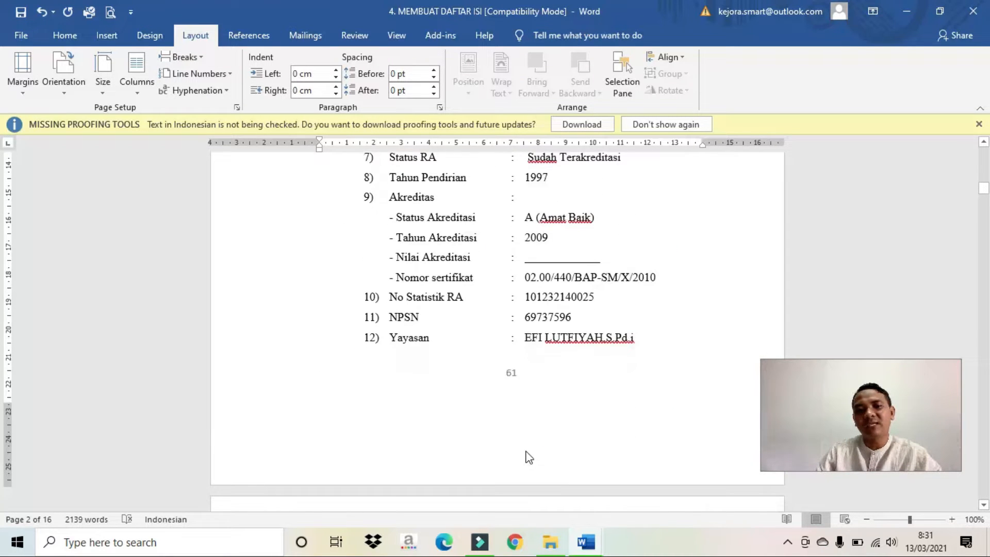
scroll(526, 409, "up", 7)
scroll(546, 311, "down", 10)
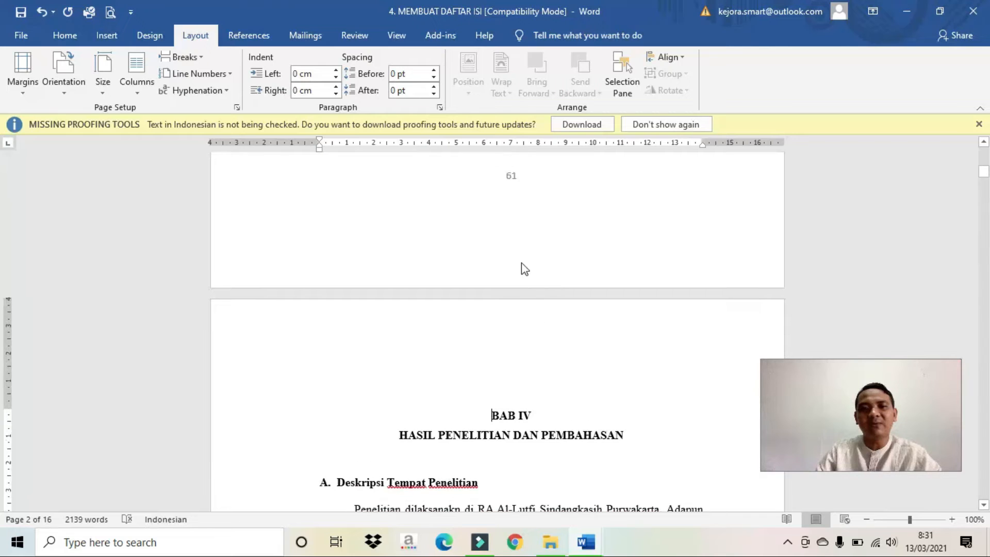
scroll(524, 270, "up", 4)
scroll(522, 262, "down", 3)
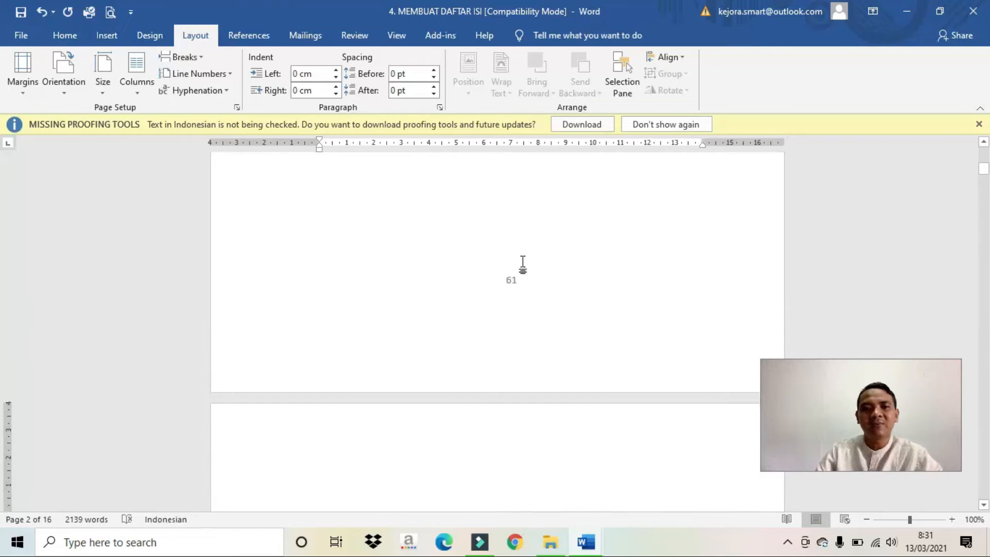
double_click(510, 298)
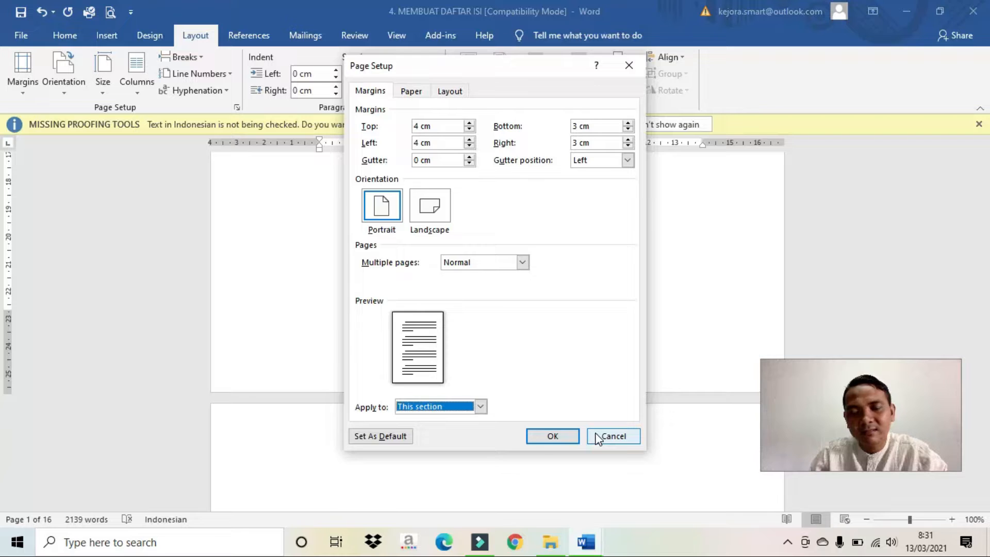
left_click(596, 436)
scroll(505, 317, "down", 6)
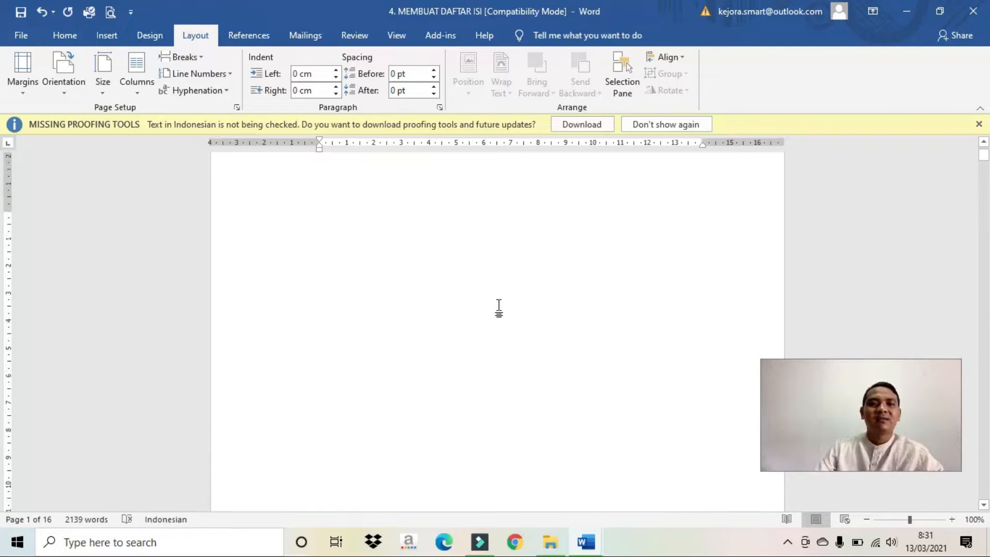
scroll(502, 308, "up", 1)
scroll(489, 292, "down", 12)
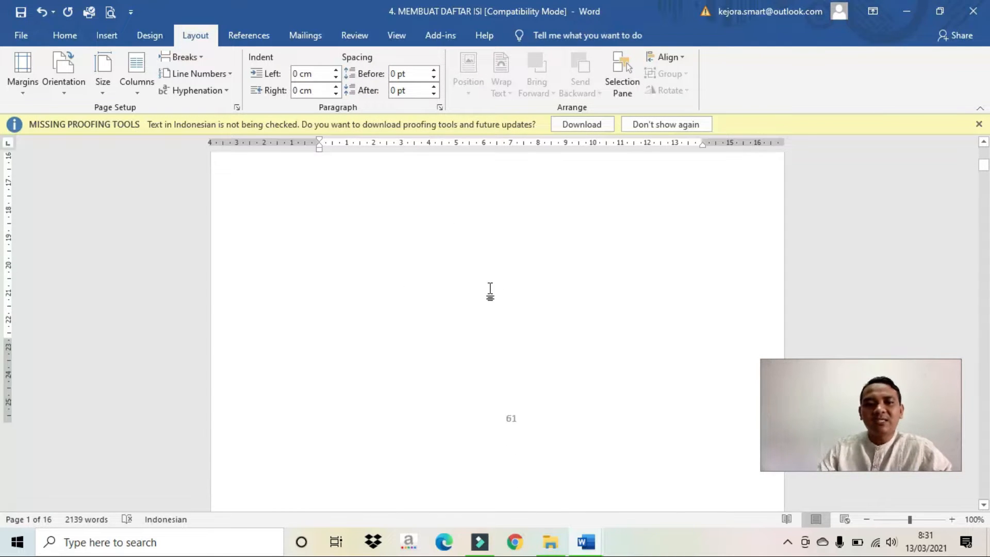
scroll(498, 258, "up", 1)
scroll(502, 226, "up", 2)
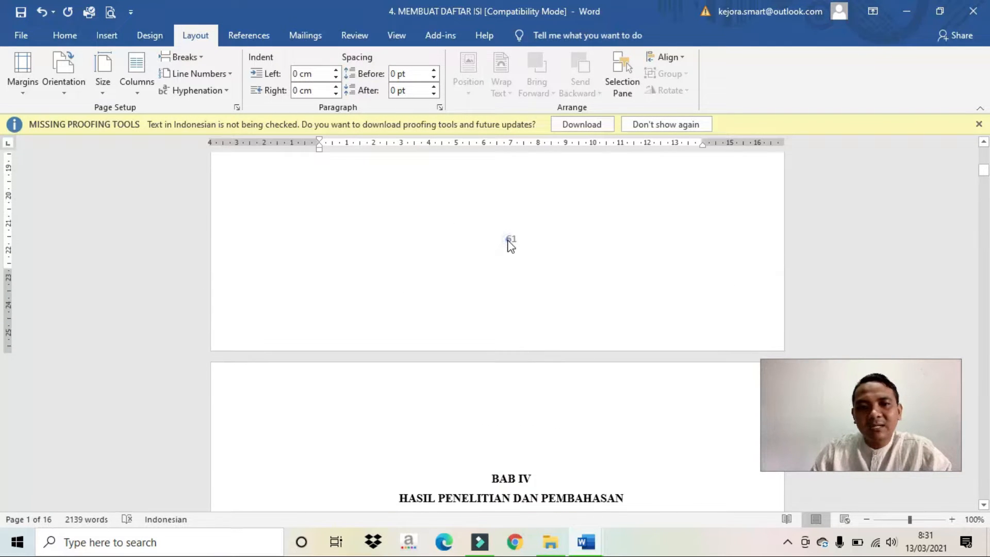
Format the page numbers in the blank first page's section as i, ii, iii, starting at i
double_click(510, 244)
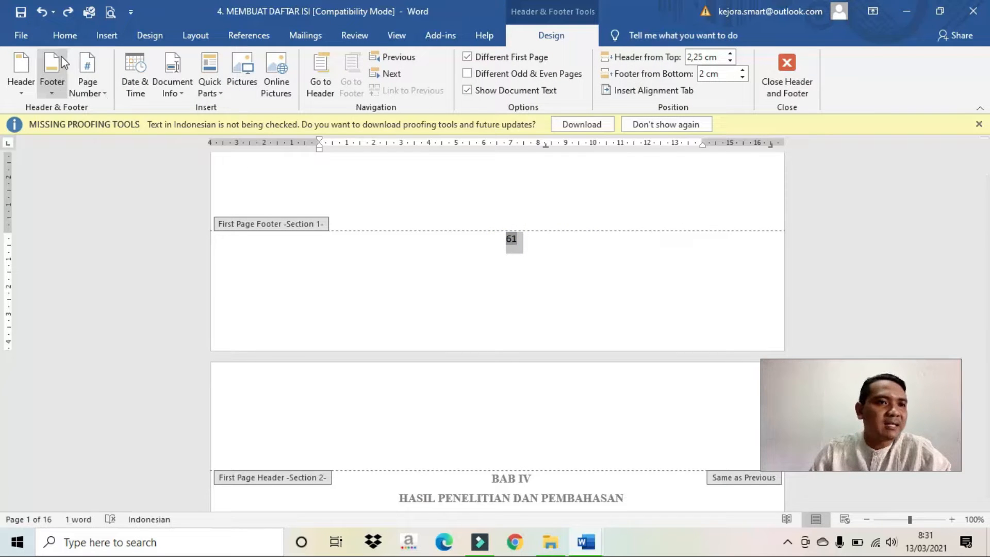
left_click(87, 85)
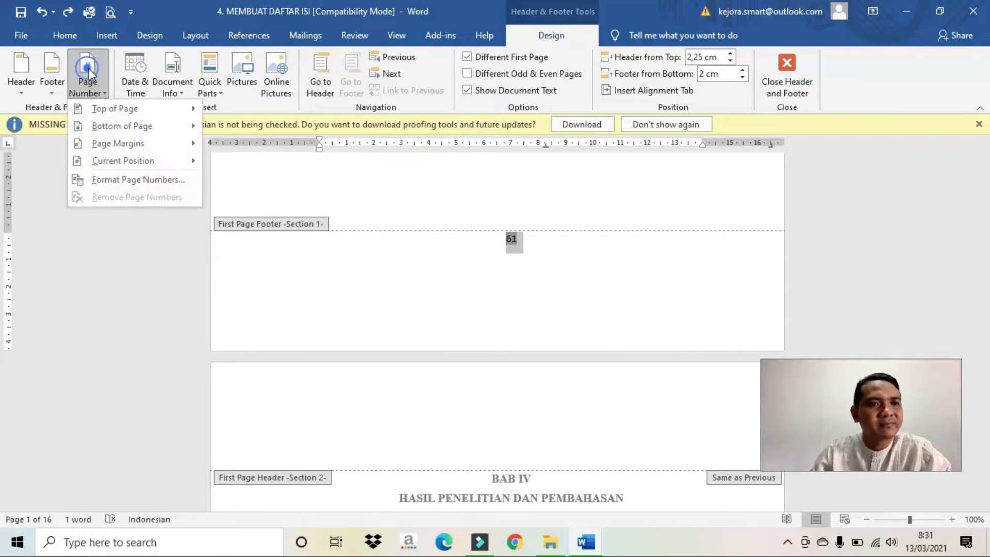
left_click(126, 182)
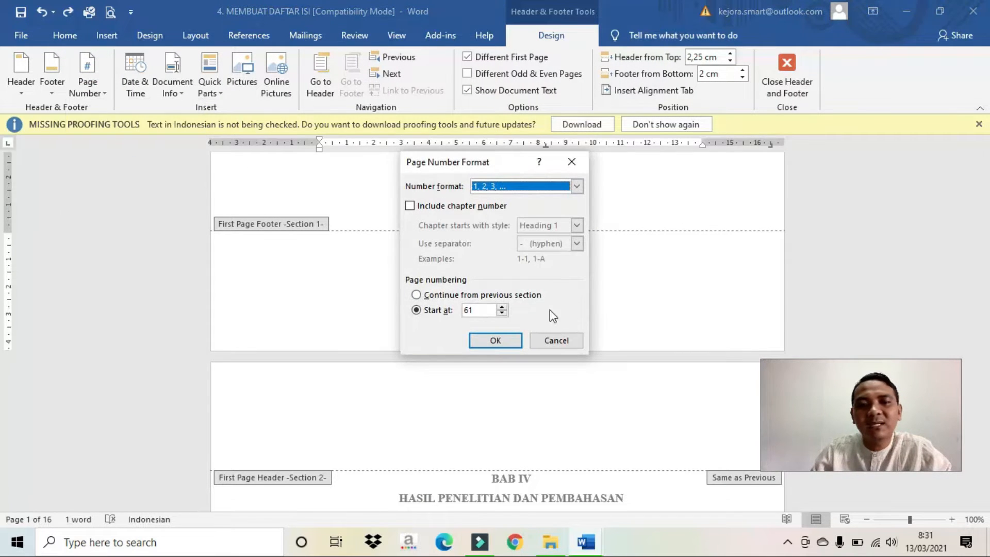
left_click(583, 186)
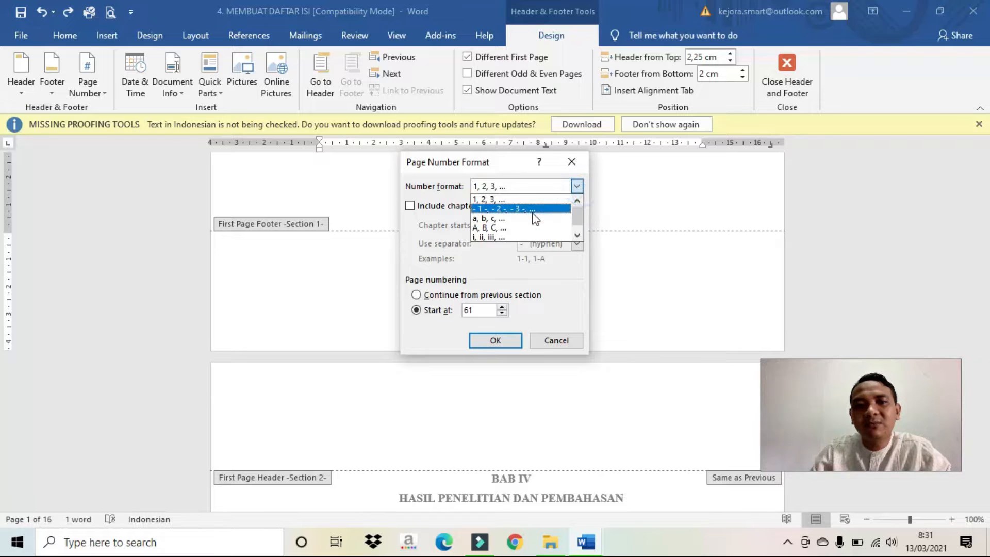
left_click(522, 240)
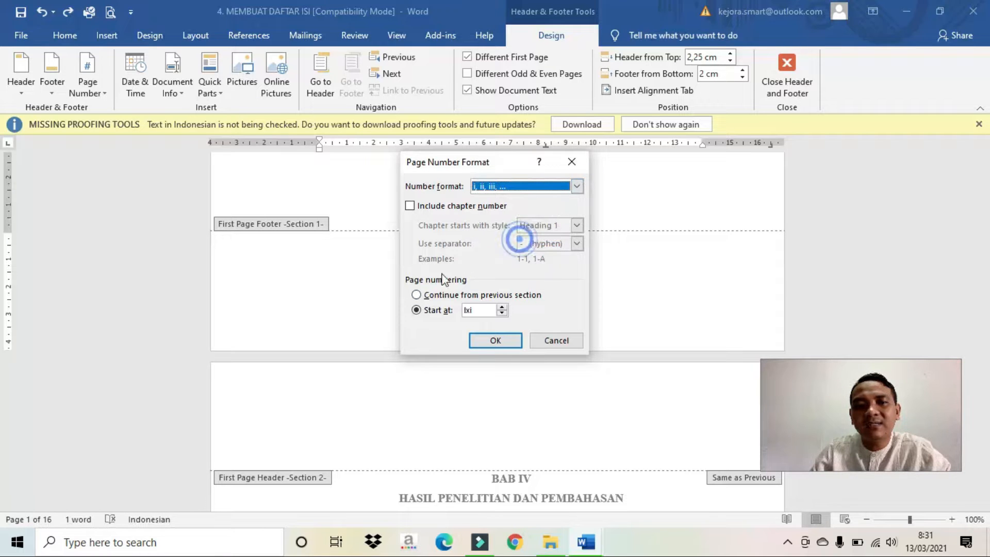
double_click(479, 311)
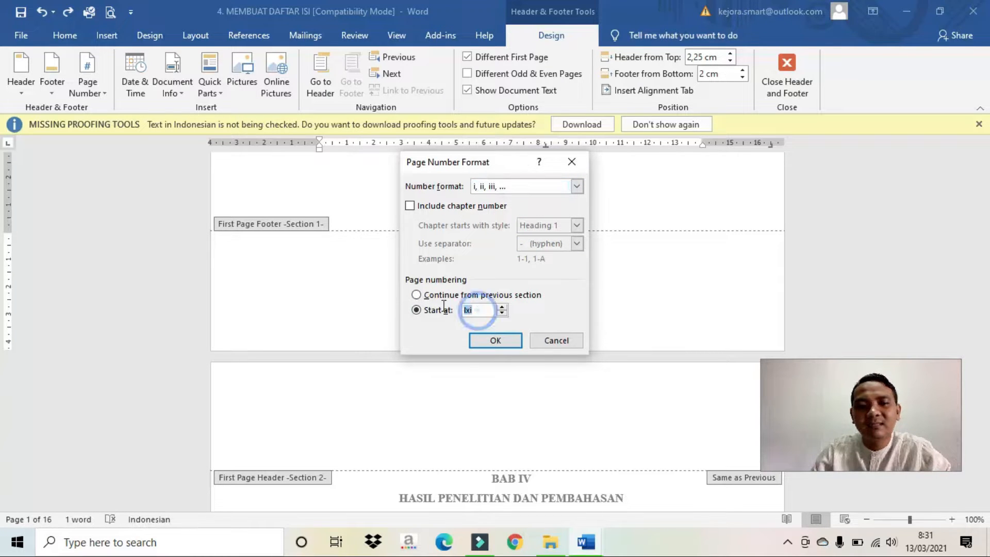
type("i")
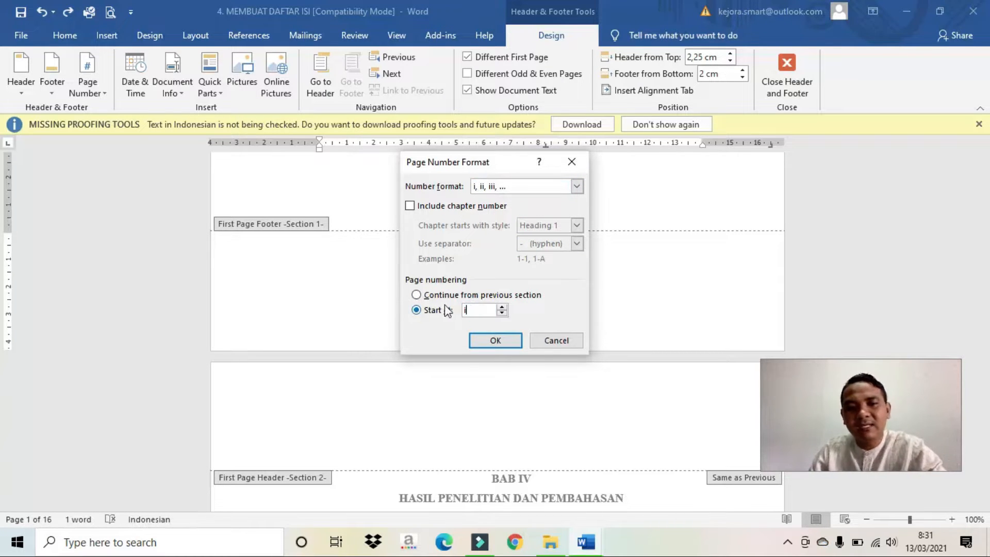
left_click(493, 340)
Leave the footer and enter the title DAFTAR ISI on the blank first page, followed by a new line
scroll(510, 329, "down", 5)
scroll(523, 321, "down", 10)
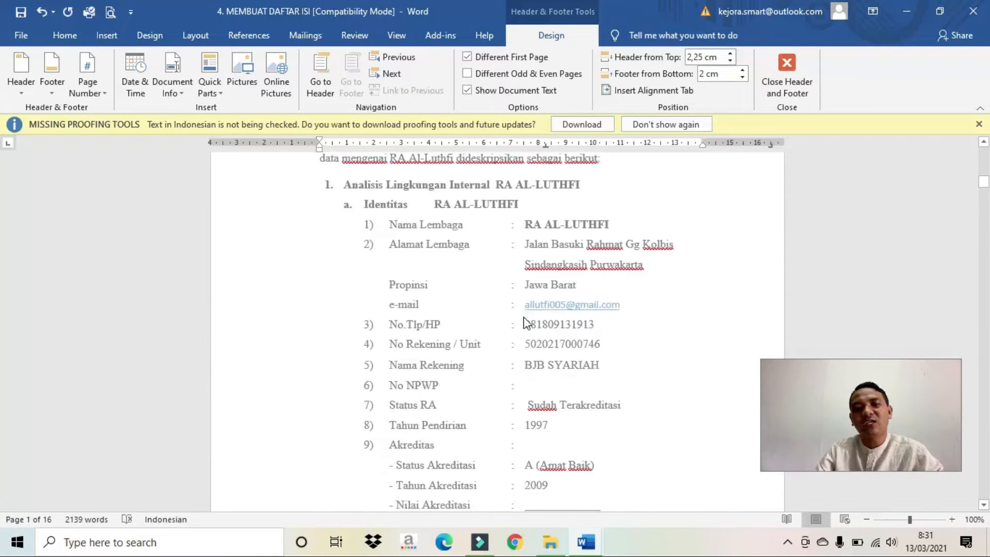
scroll(531, 320, "up", 15)
scroll(530, 319, "up", 15)
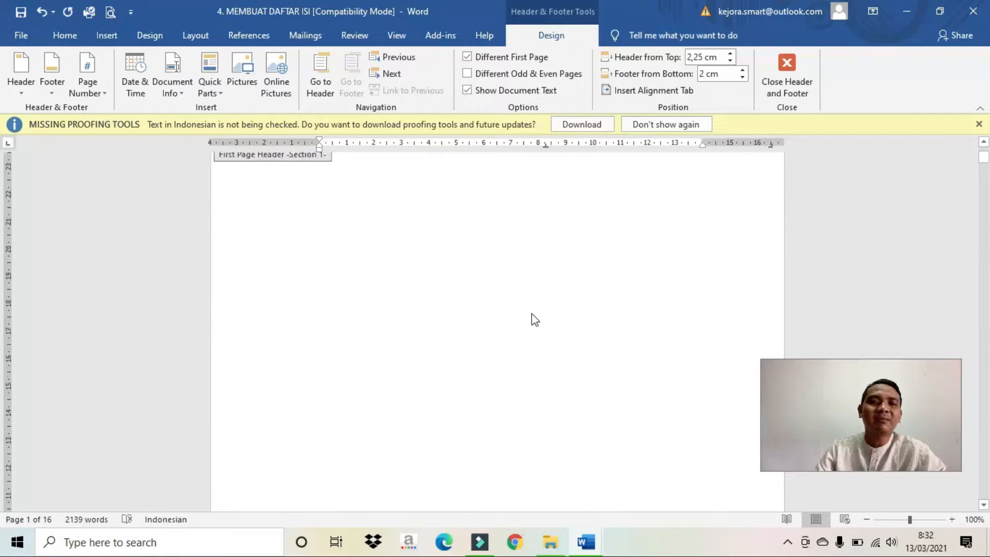
double_click(511, 327)
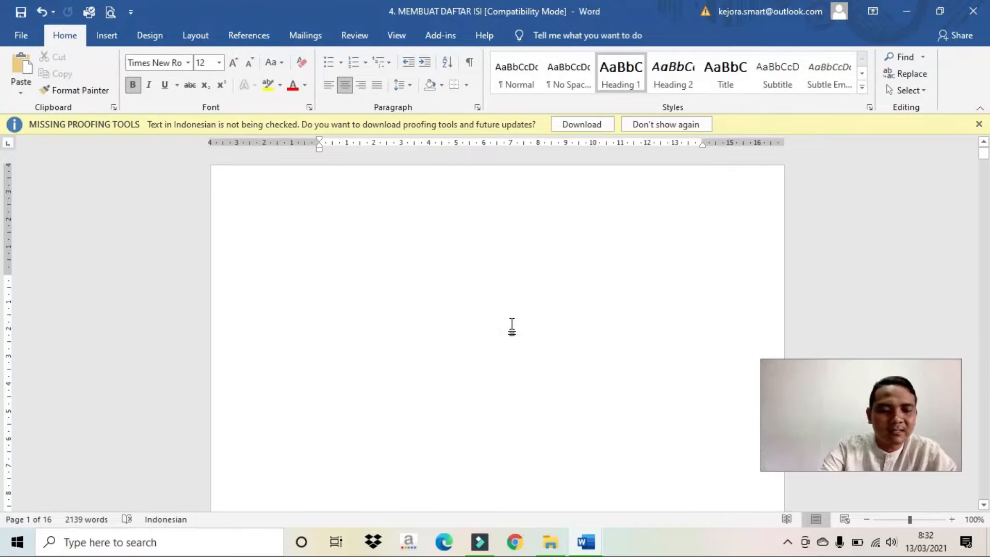
key("Caps_Lock")
type("DAFTAR ISI")
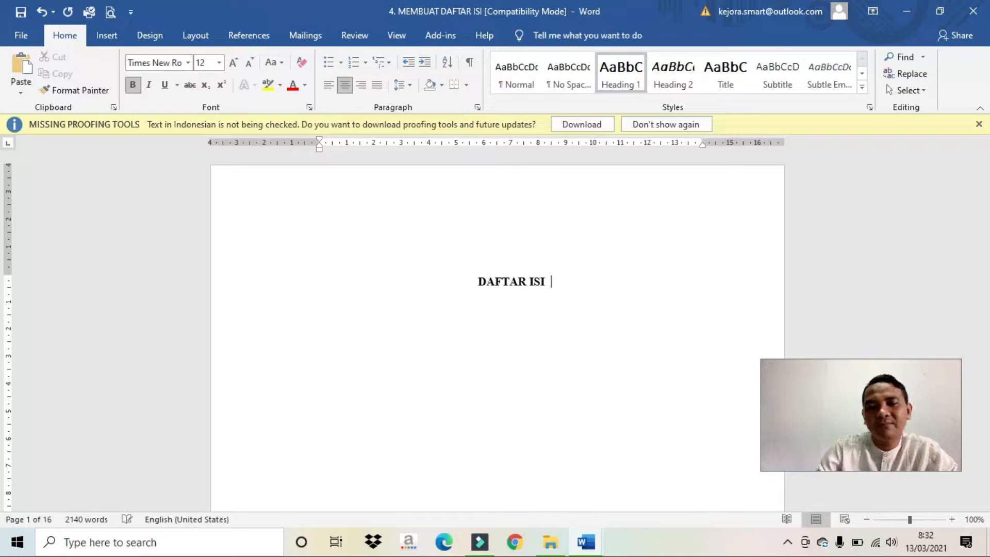
key("Return")
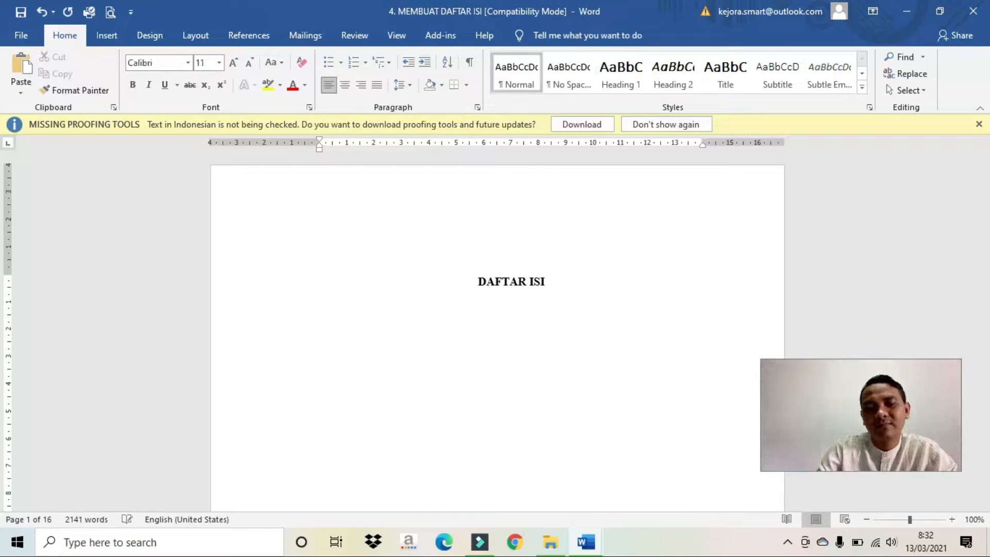
Assign table of contents Level 1 to the title DAFTAR ISI and center it
left_click_drag(472, 269, 568, 287)
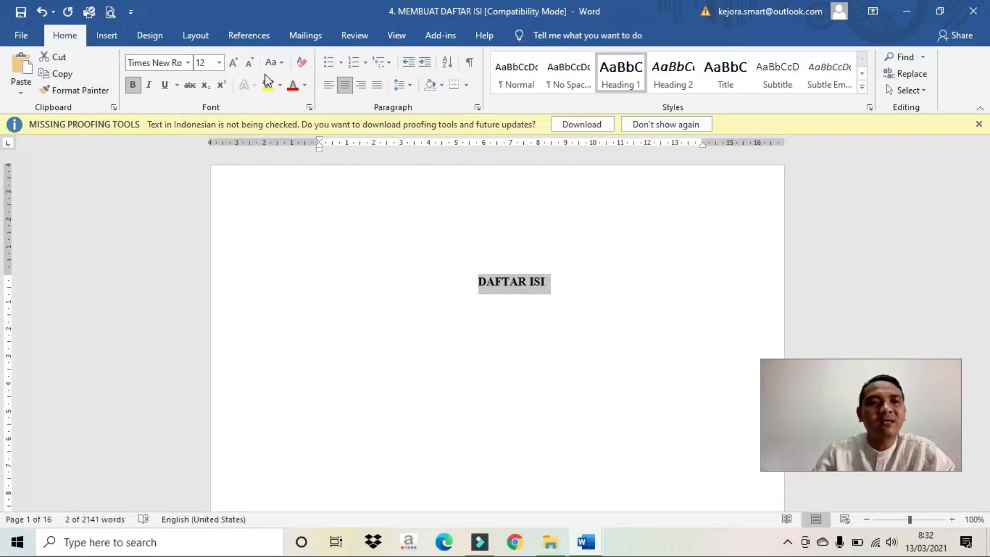
left_click(251, 36)
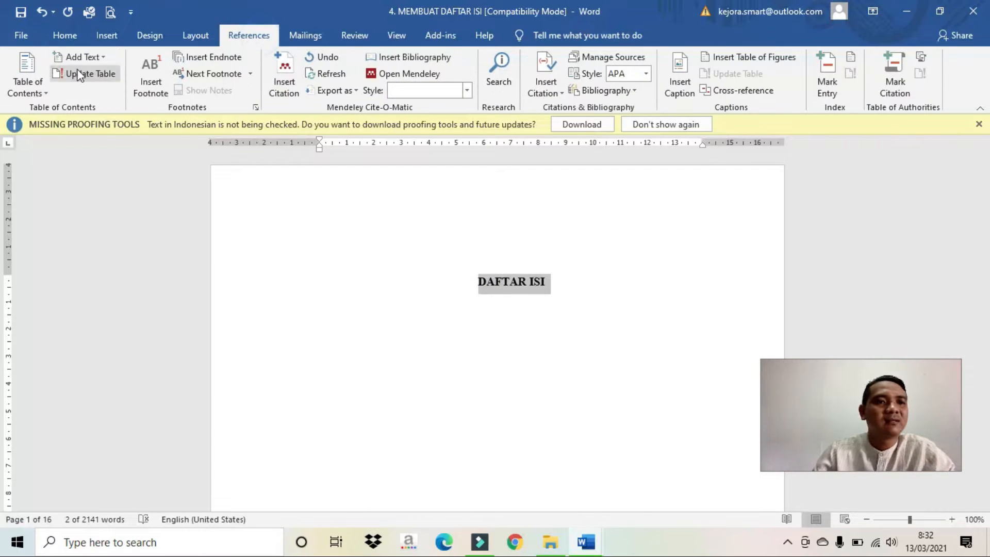
left_click(63, 54)
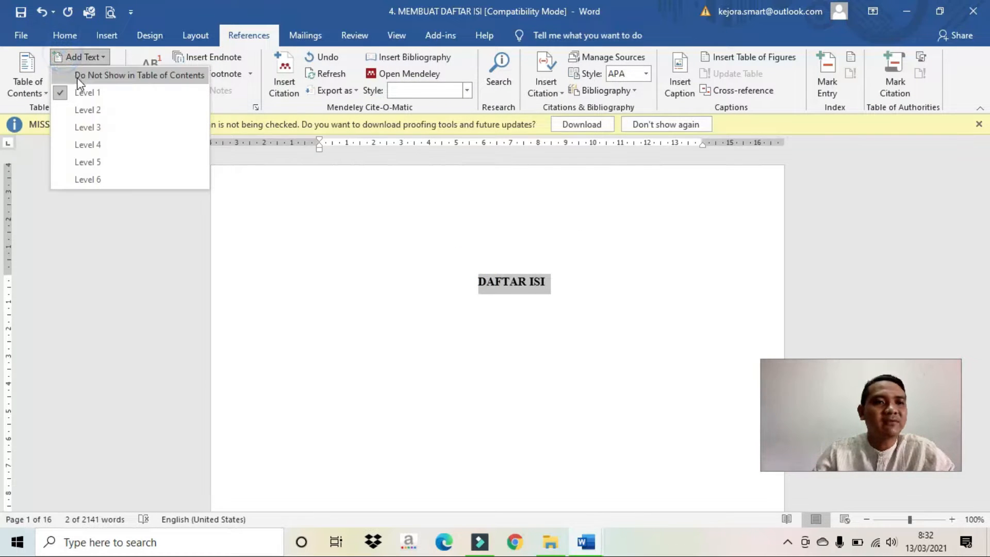
left_click(84, 94)
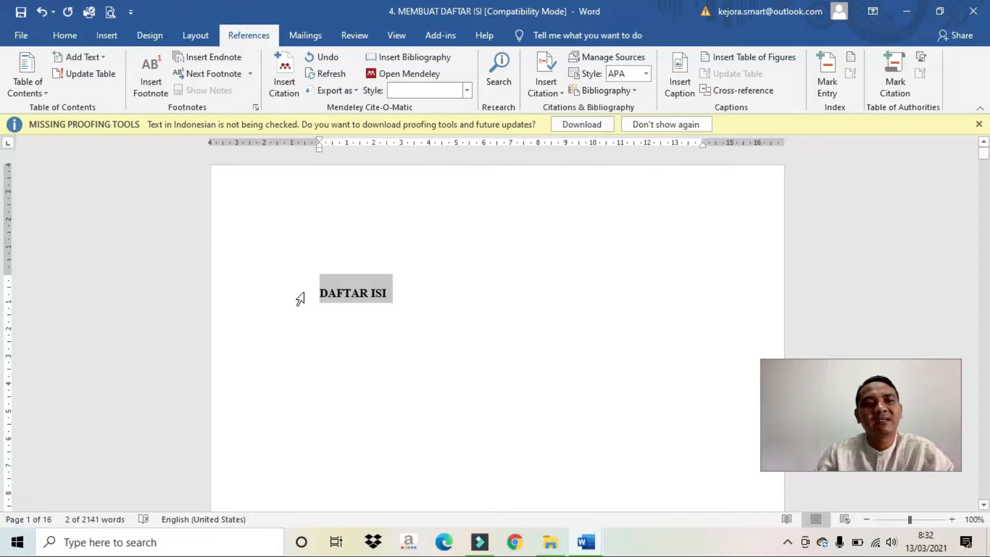
left_click(58, 37)
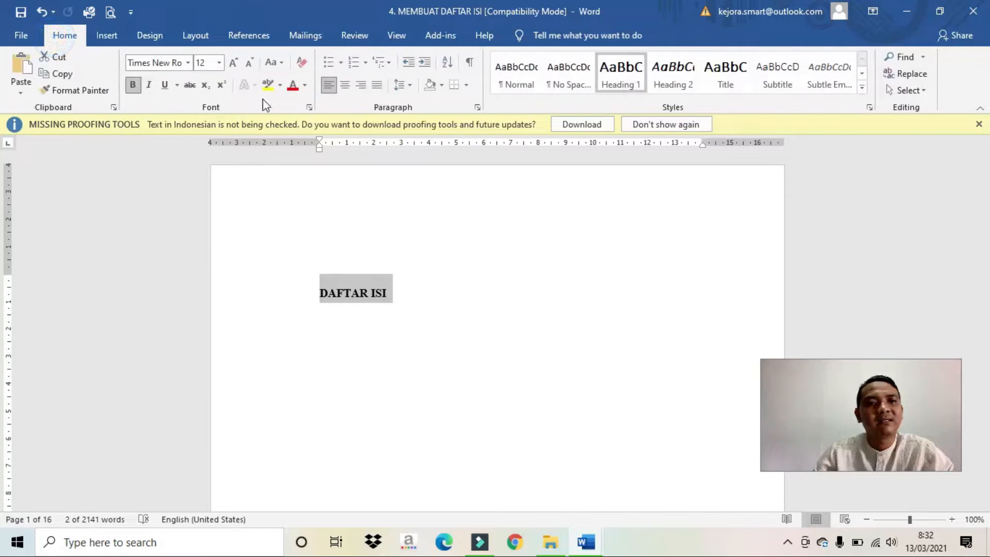
left_click(344, 85)
Insert the Automatic Table 1 table of contents on the line below the title DAFTAR ISI
left_click(504, 324)
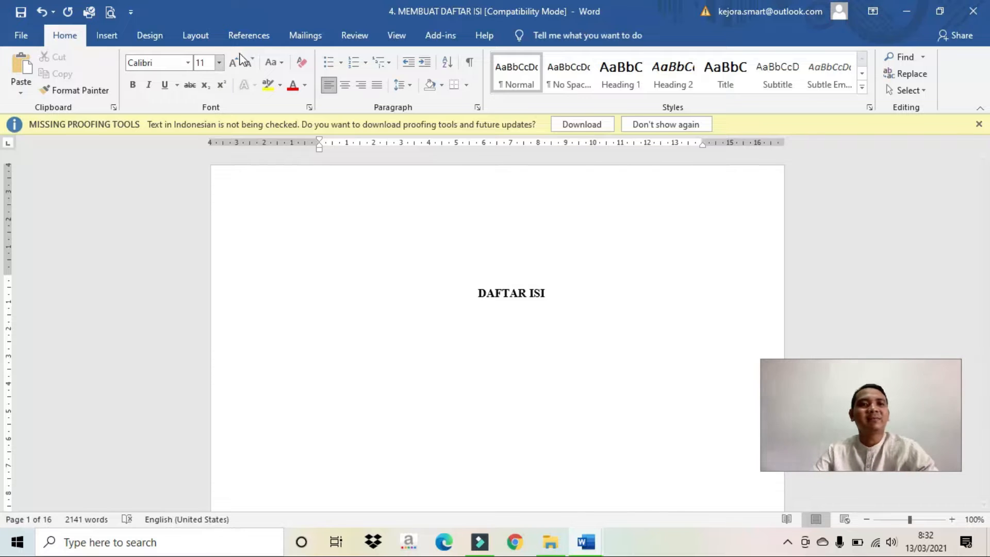
left_click(252, 35)
left_click(27, 74)
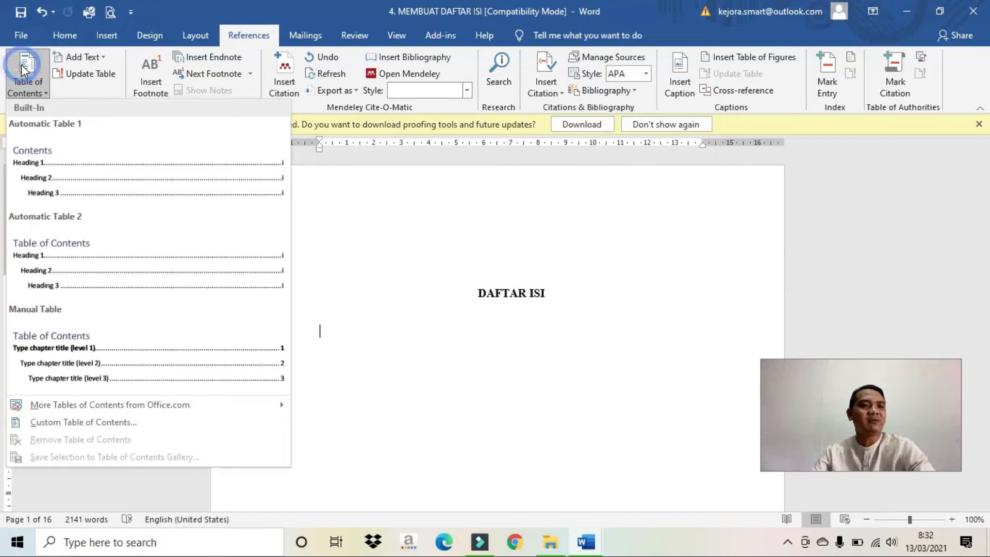
left_click(60, 188)
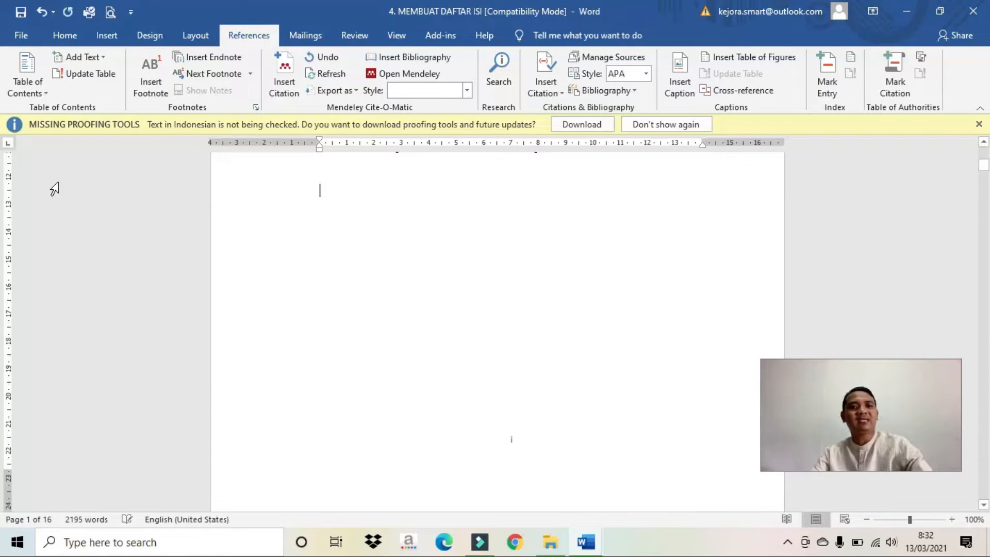
scroll(260, 349, "up", 3)
scroll(261, 349, "down", 3)
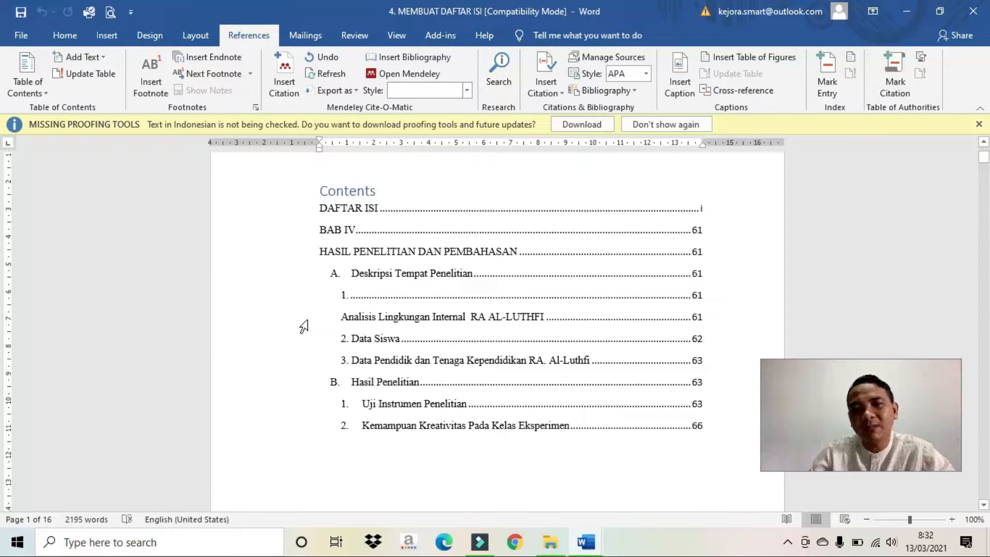
Join the BAB IV and HASIL PENELITIAN DAN PEMBAHASAN entries on one line, removing BAB IV's dot leader and page number
left_click(359, 234)
double_click(358, 233)
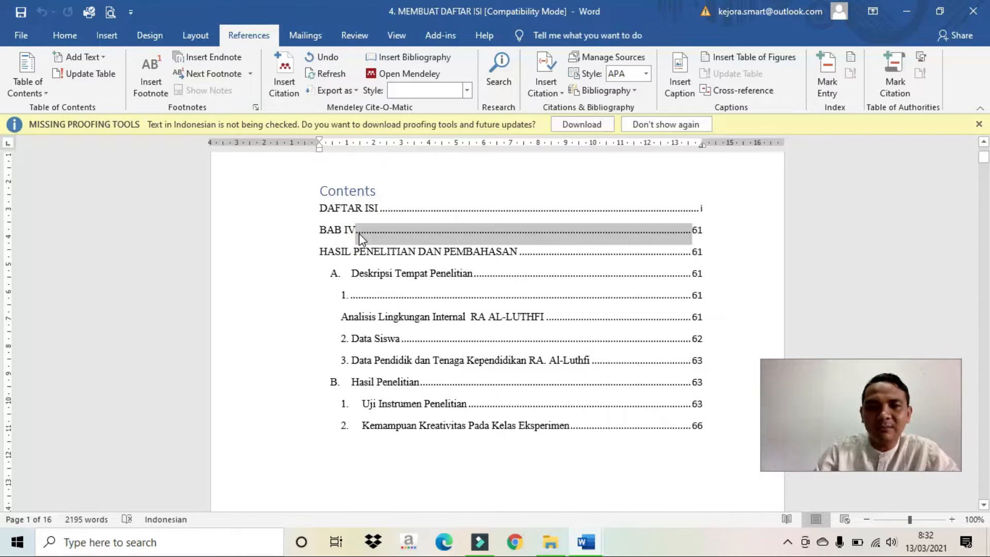
key("Delete")
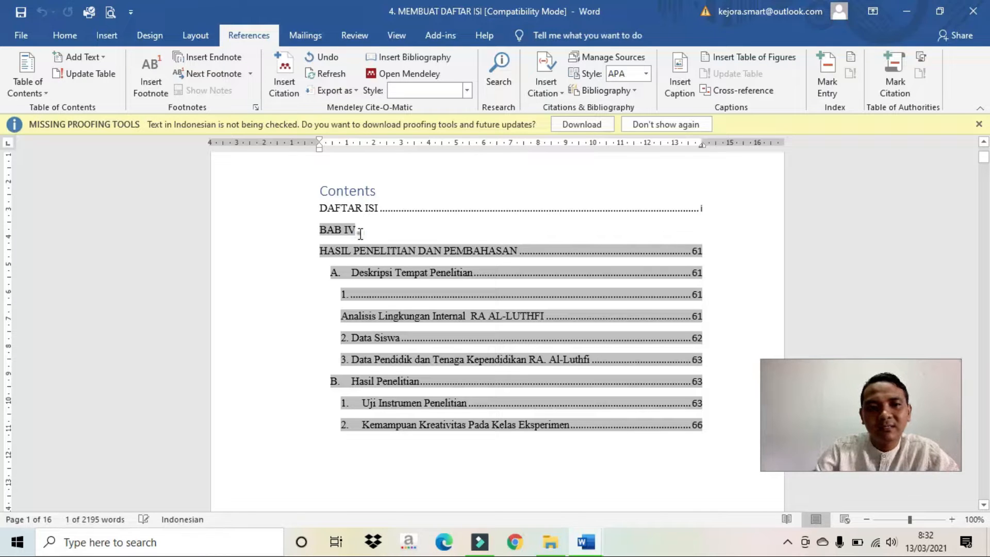
key("Delete")
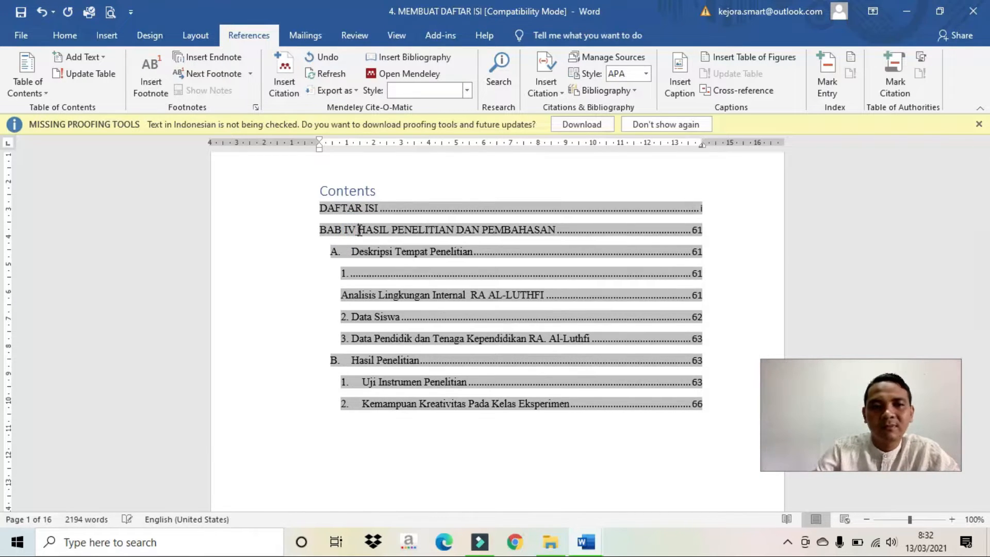
Join the empty entry 1. with the Analisis Lingkungan Internal RA AL-LUTHFI entry on one line, removing its leader and page number
left_click(350, 276)
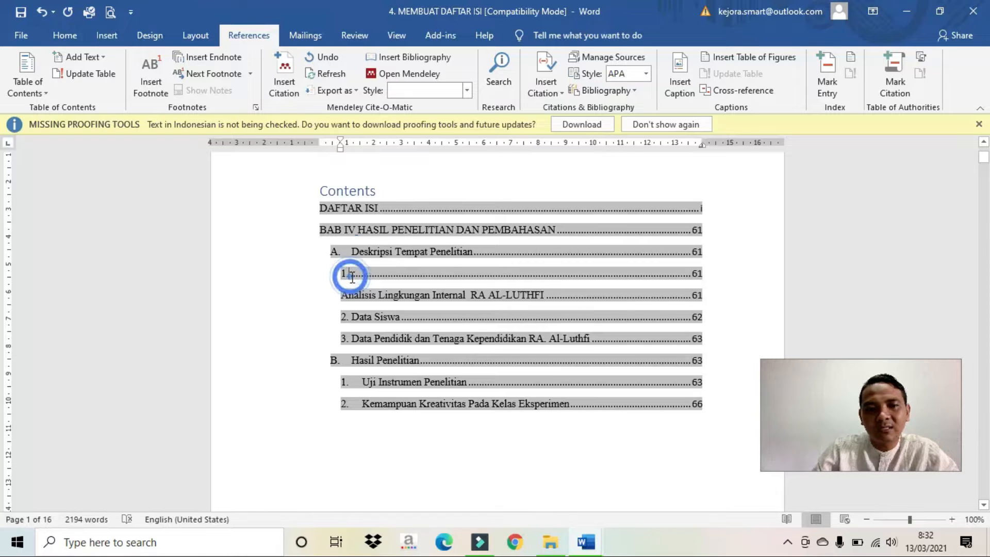
key("Delete")
key("Delete")
key("Delete")
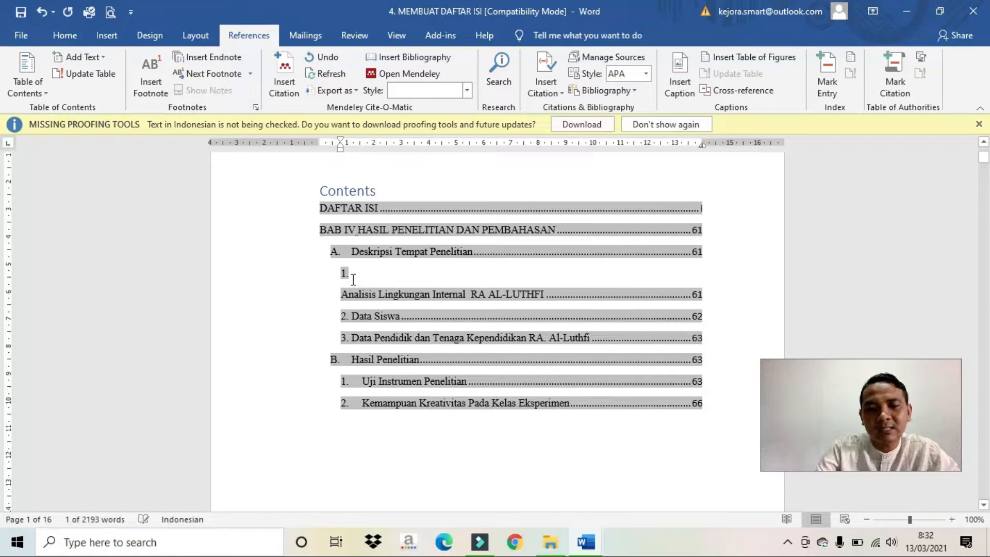
key("BackSpace")
left_click(323, 297)
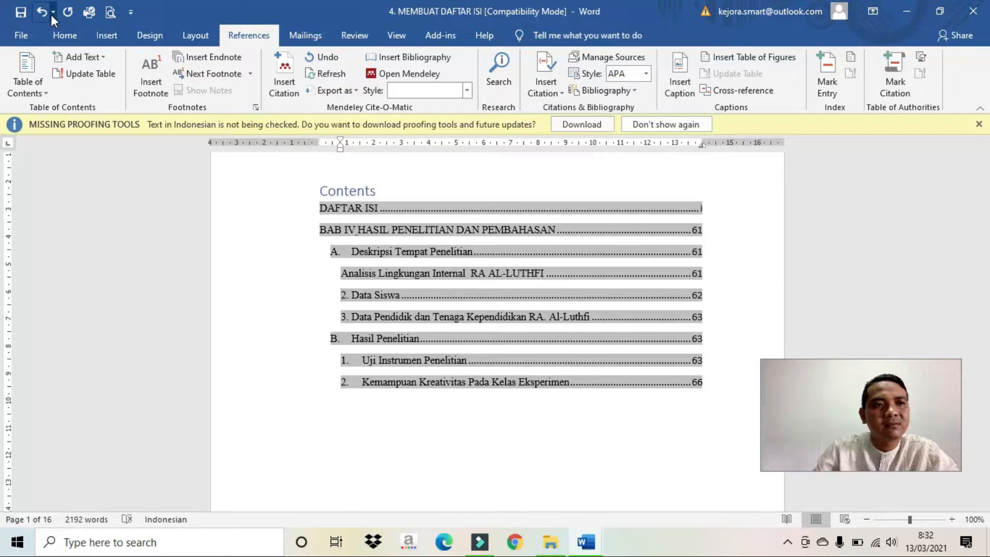
left_click(46, 14)
scroll(329, 274, "down", 3)
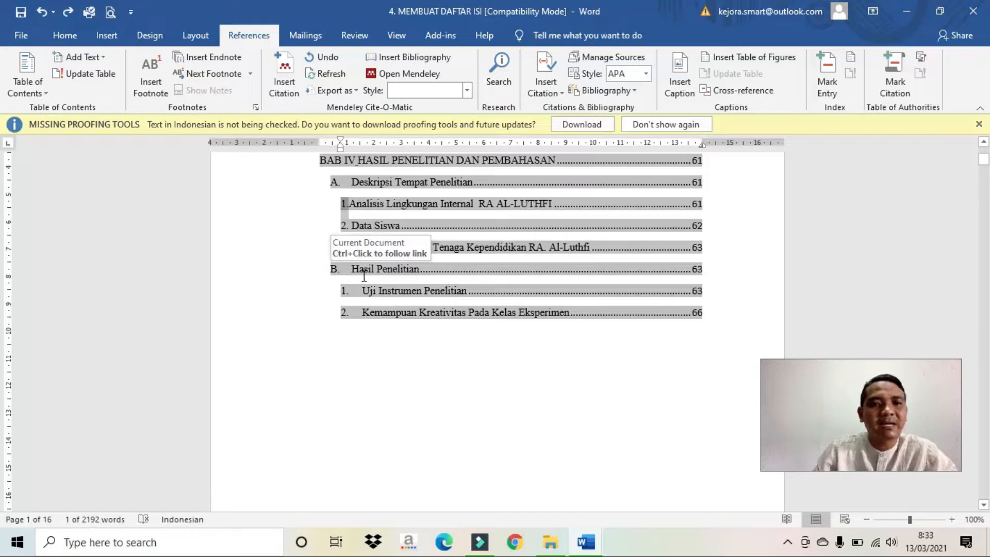
Examine the sample DAFTAR ISI in Document1 for its sub-entry levels and return to the thesis document
left_click(358, 293)
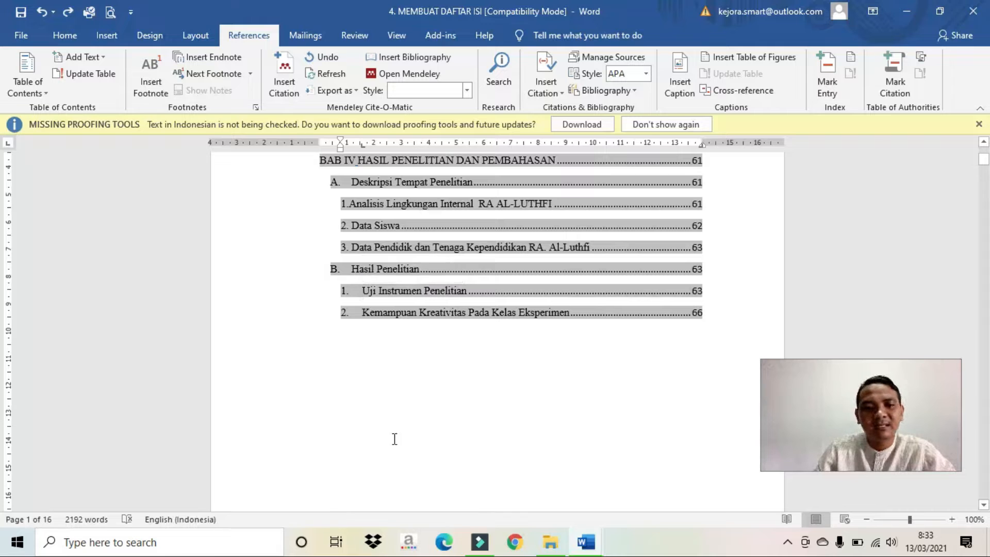
left_click(588, 540)
left_click(628, 495)
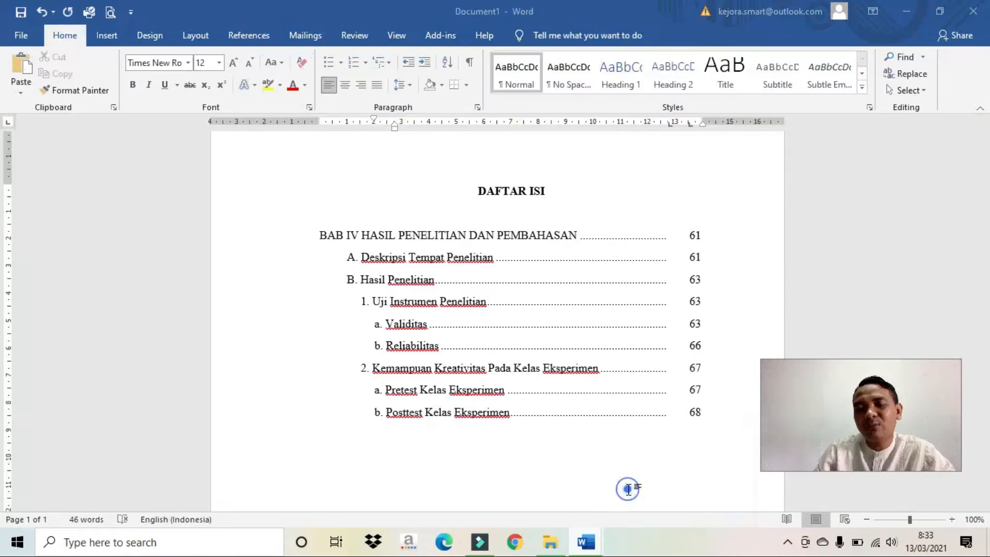
left_click(586, 541)
left_click(482, 490)
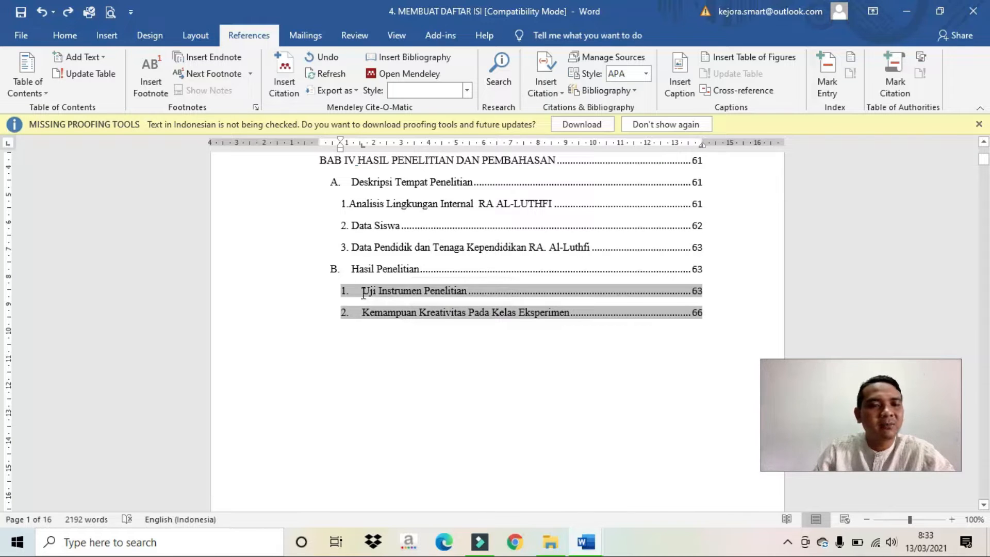
Try replacing the table of contents with a custom one that shows more heading levels, and undo the replacement
left_click(24, 78)
left_click(103, 422)
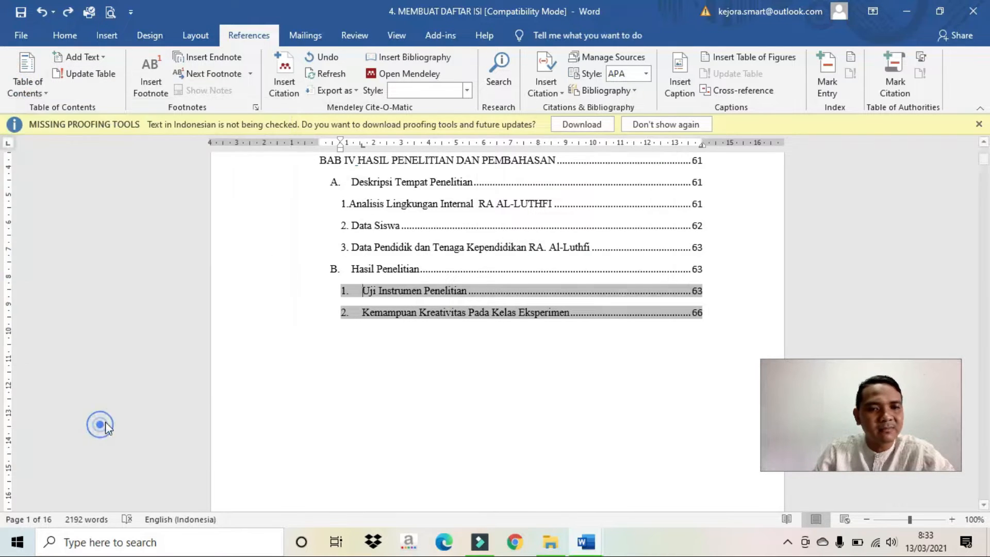
left_click(574, 404)
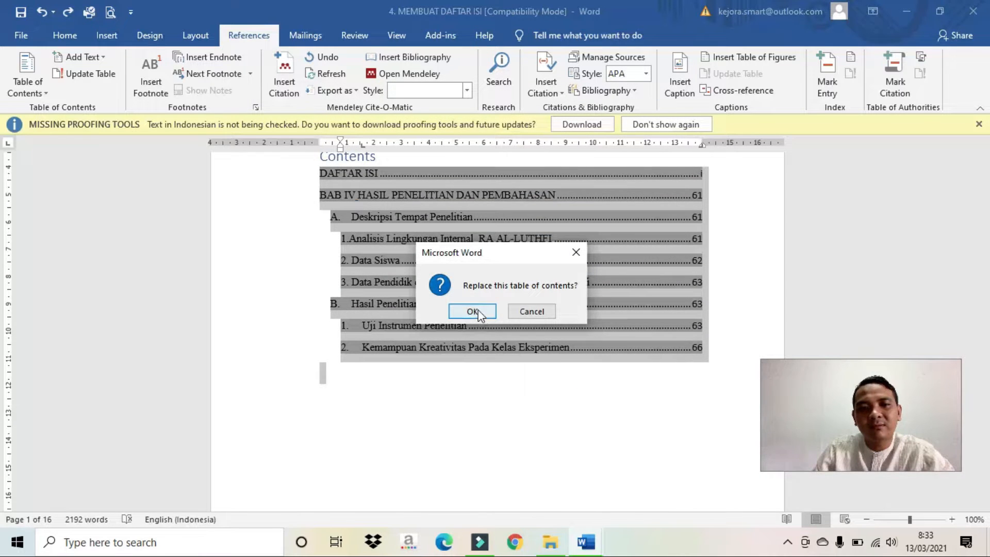
left_click(472, 311)
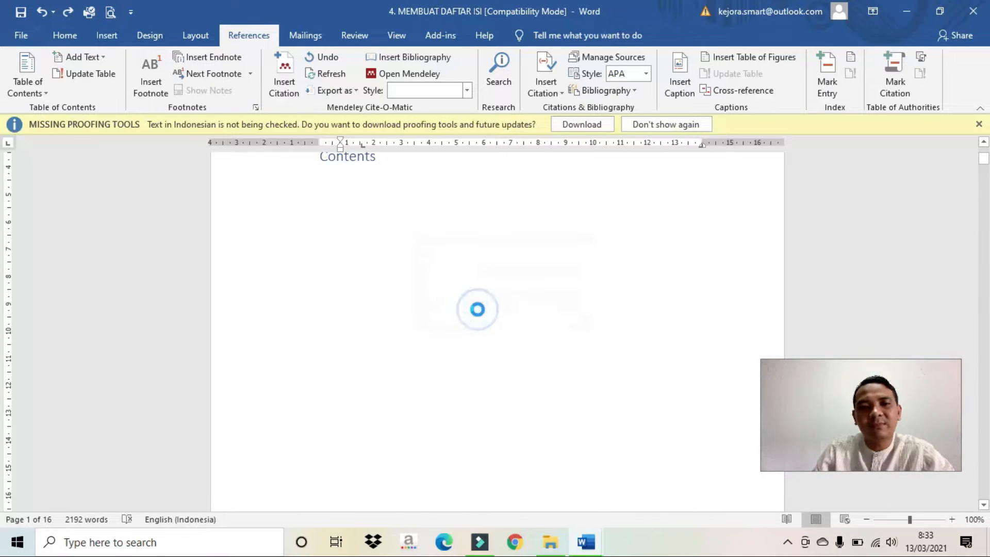
left_click(282, 338)
left_click(382, 401)
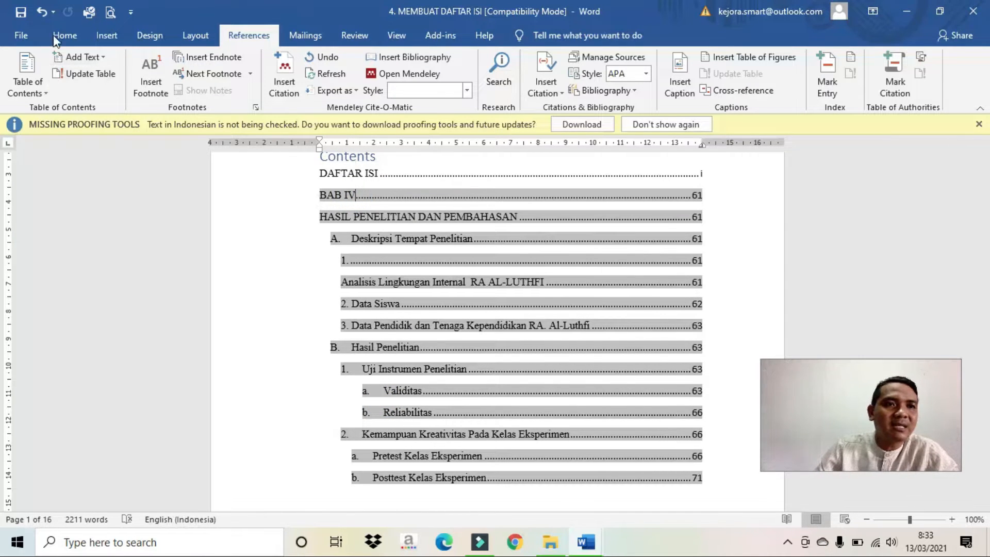
left_click(43, 10)
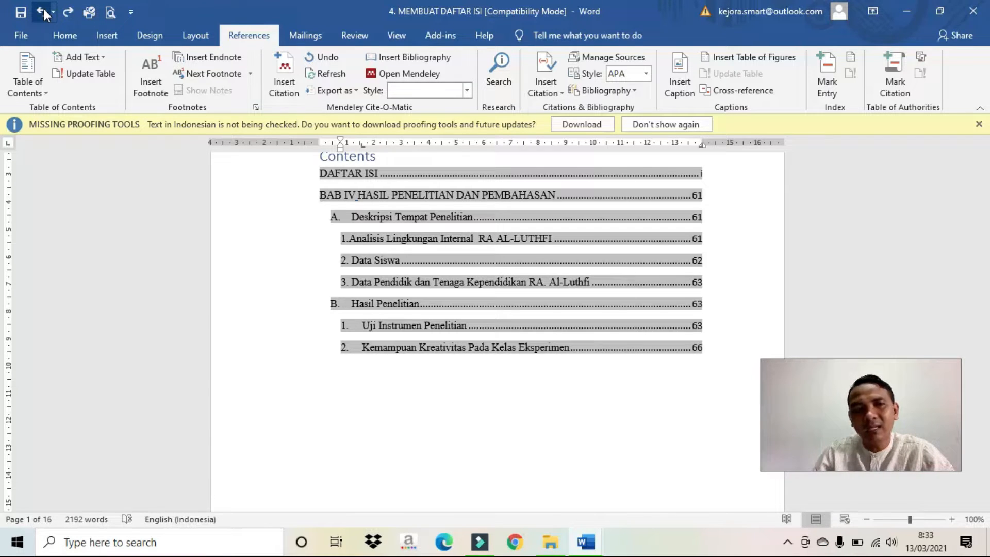
Replace the table of contents with a custom one from template that shows 6 levels
left_click(32, 69)
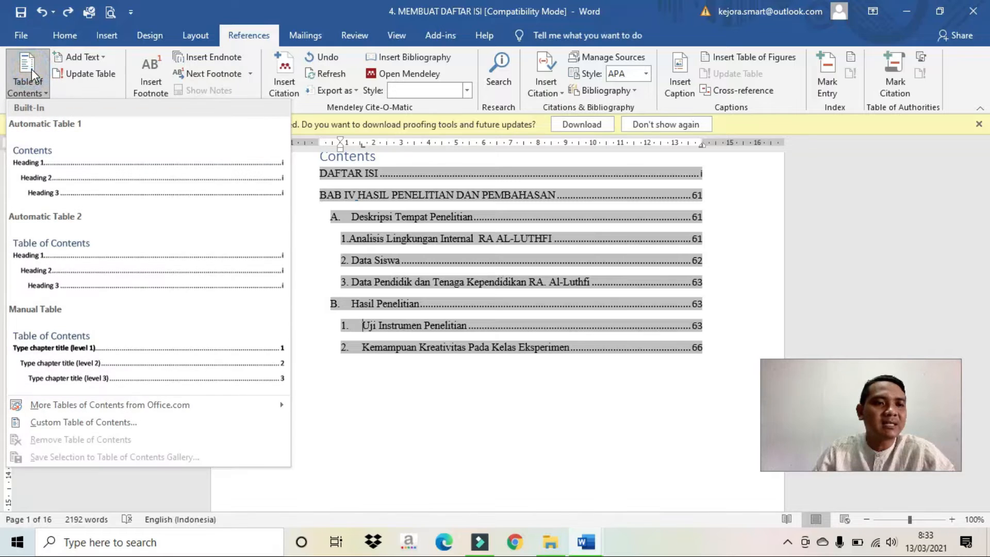
left_click(82, 425)
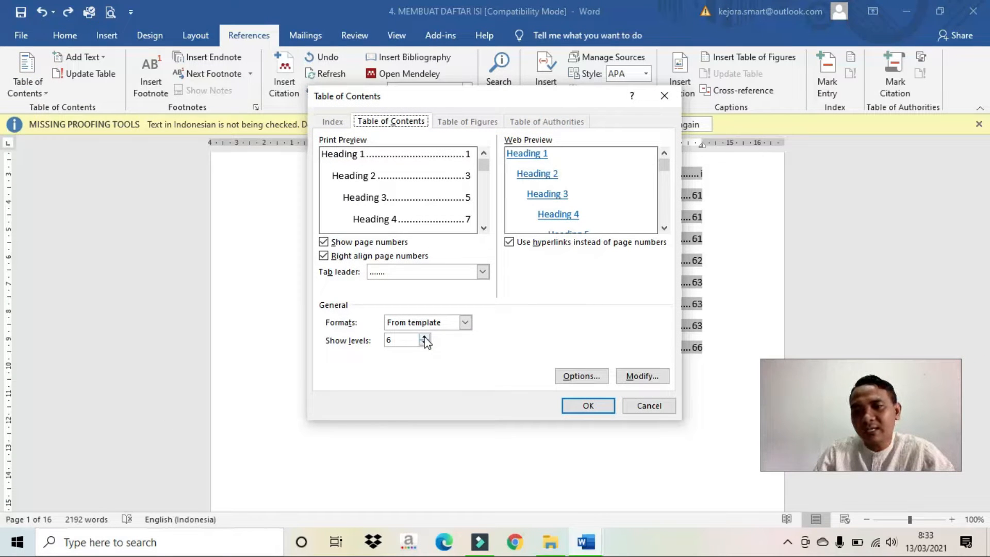
left_click(582, 406)
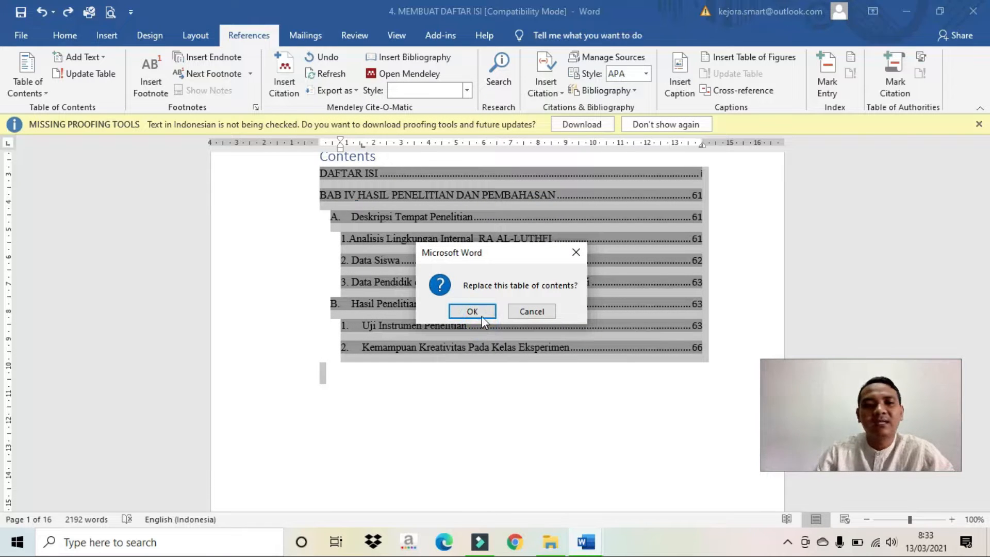
left_click(482, 316)
left_click(490, 492)
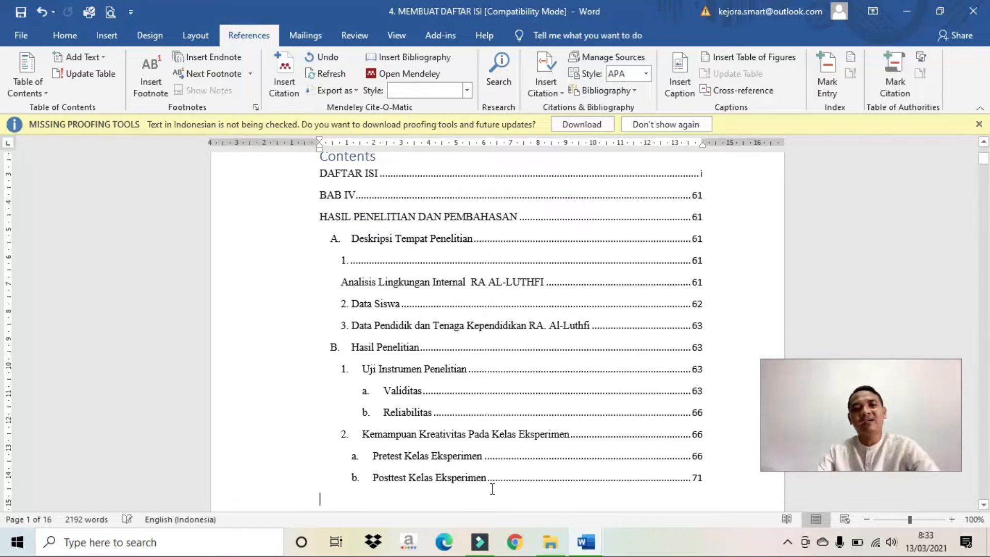
scroll(489, 438, "down", 3)
scroll(489, 378, "up", 3)
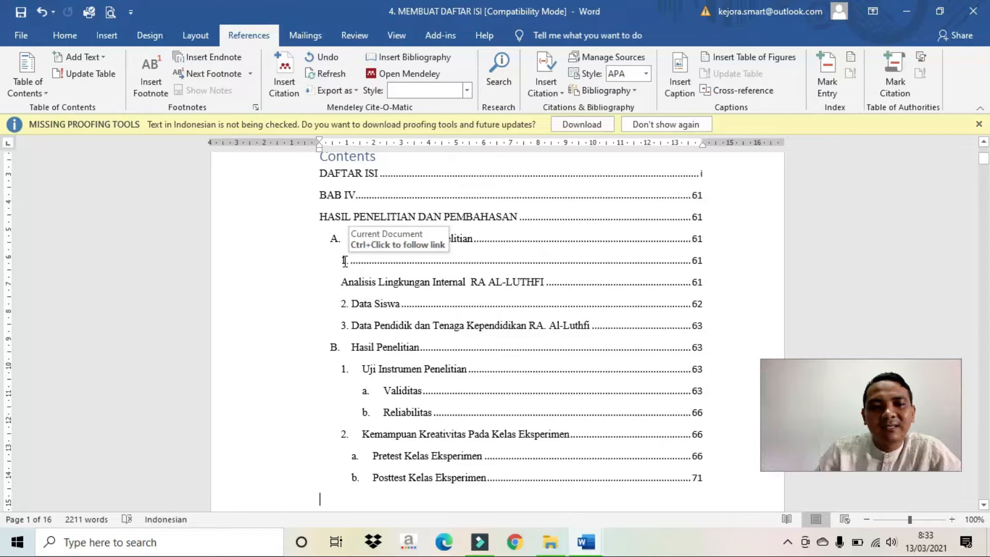
Merge the BAB IV entry with HASIL PENELITIAN DAN PEMBAHASAN into one line separated by a space, dropping BAB IV's leader and page number
left_click(354, 196)
key("Delete")
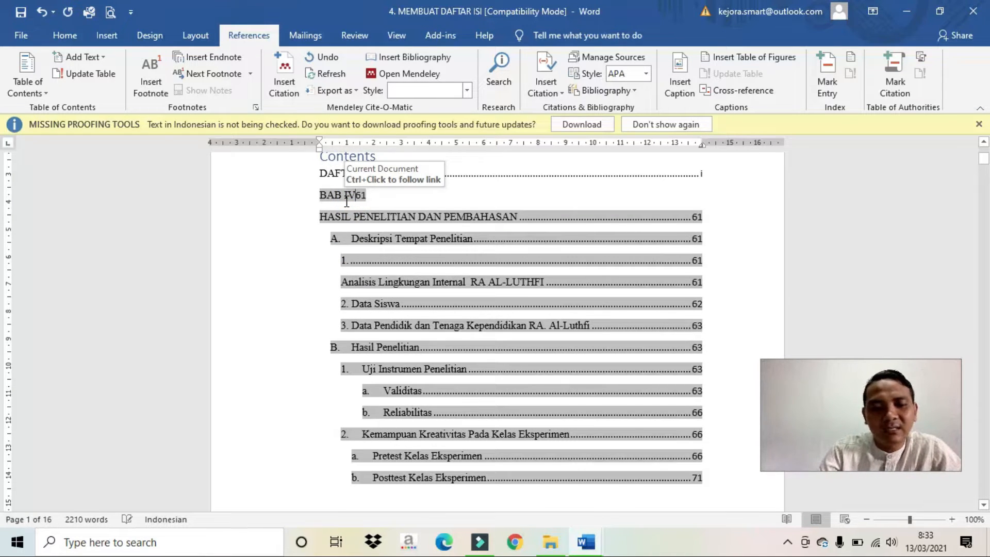
key("Delete")
key("Delete")
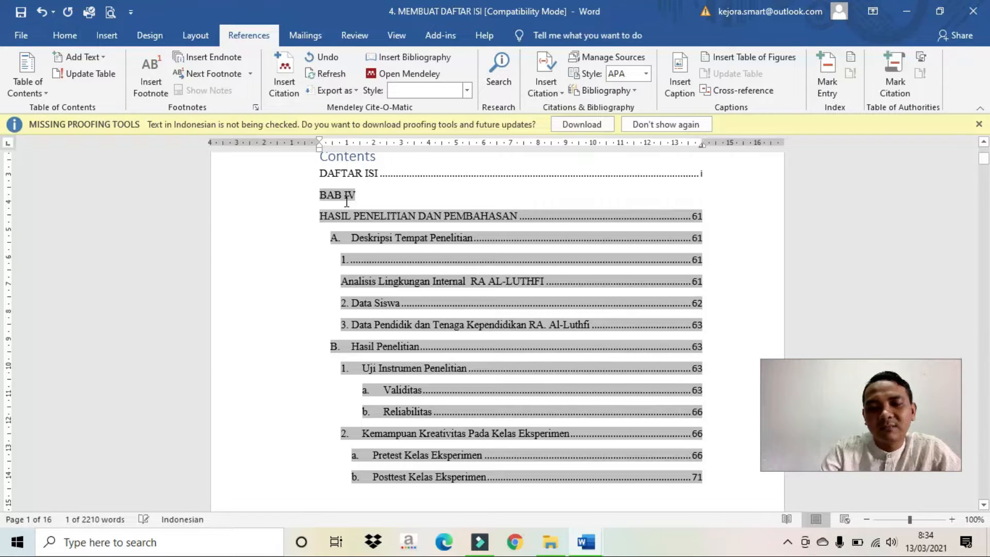
left_click(374, 196)
key("Delete")
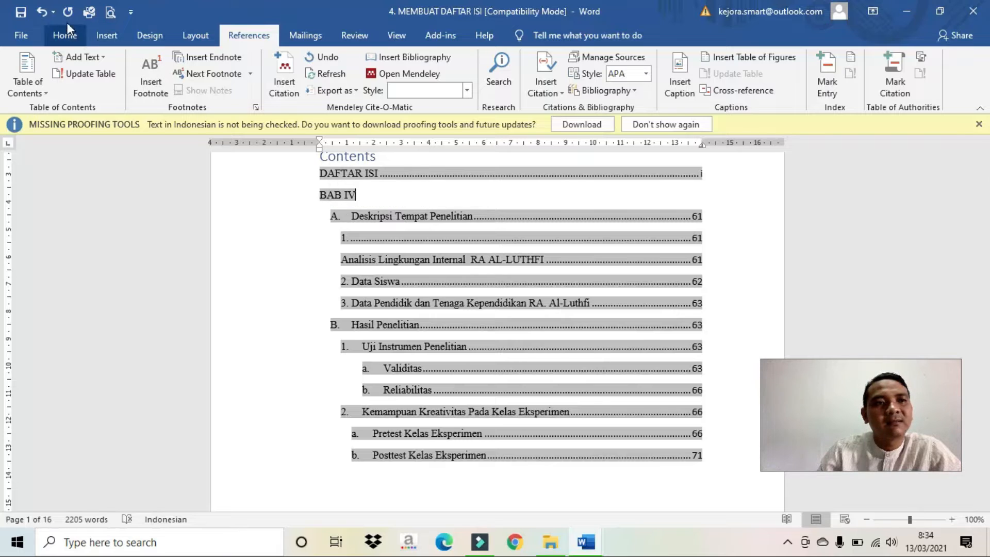
left_click(43, 11)
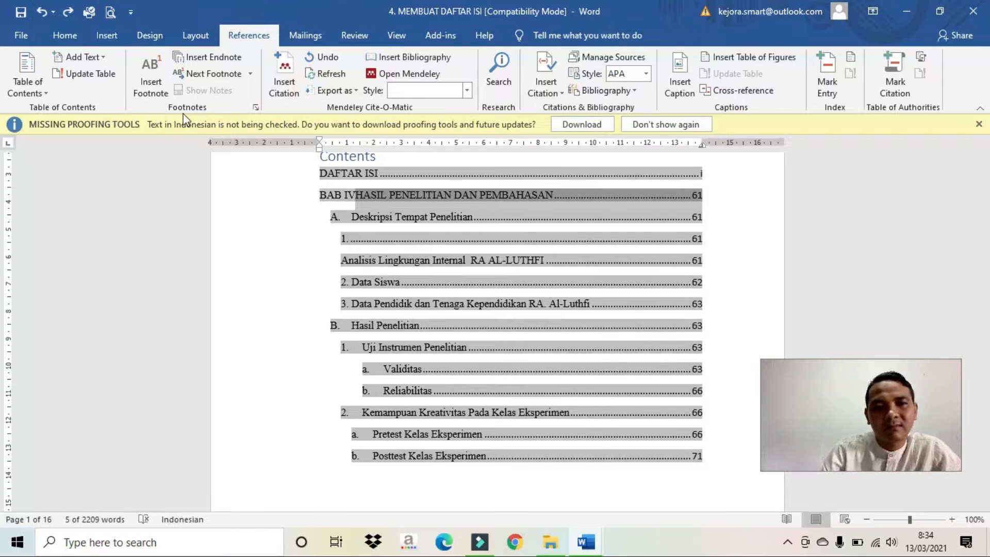
left_click(356, 196)
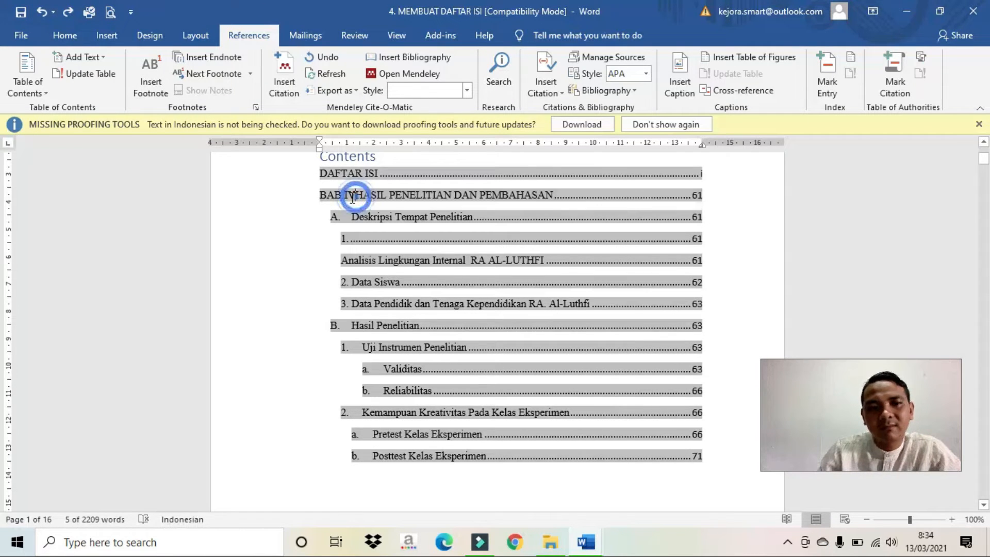
Remove the leader and page number after the lone 1. and pull Analisis Lingkungan Internal RA AL-LUTHFI up onto its line
left_click(353, 243)
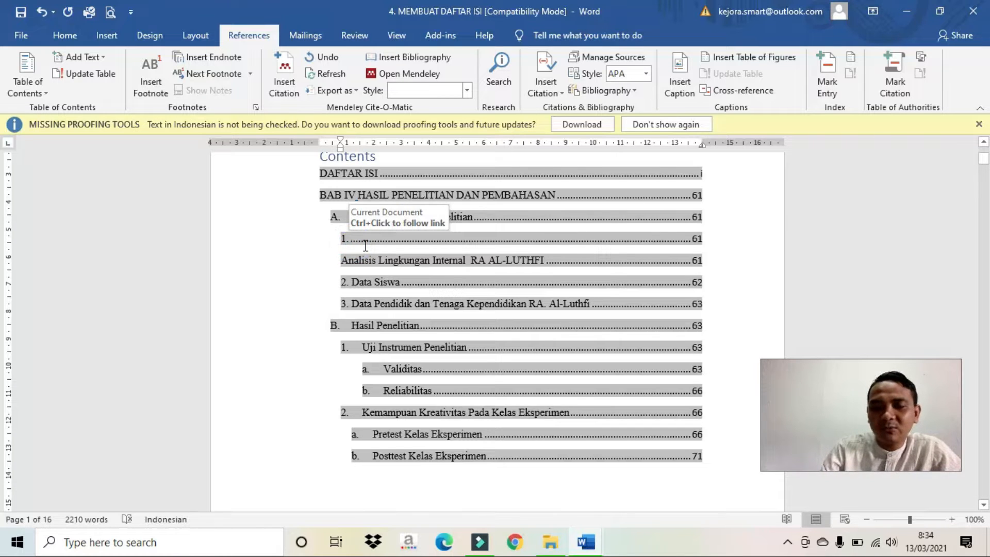
key("Delete")
double_click(364, 246)
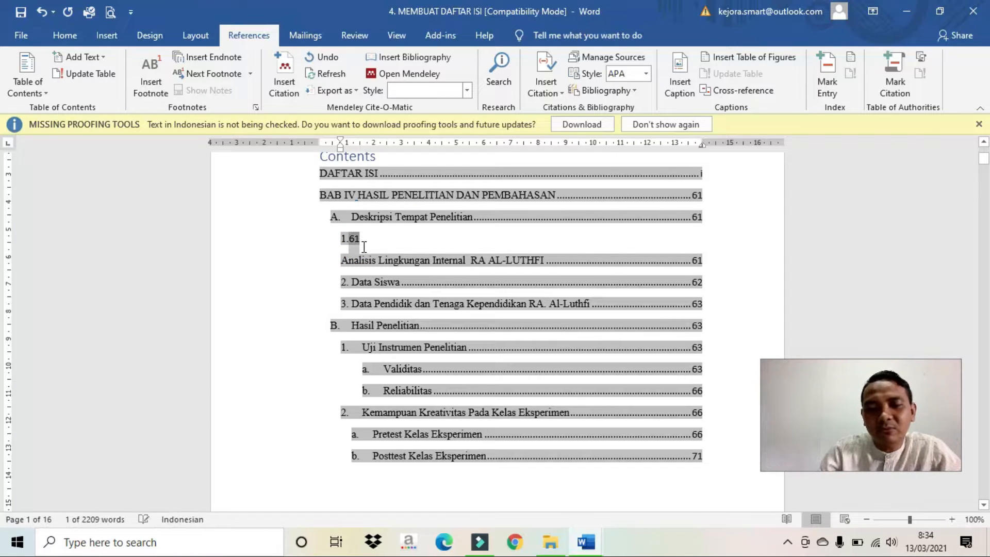
key("BackSpace")
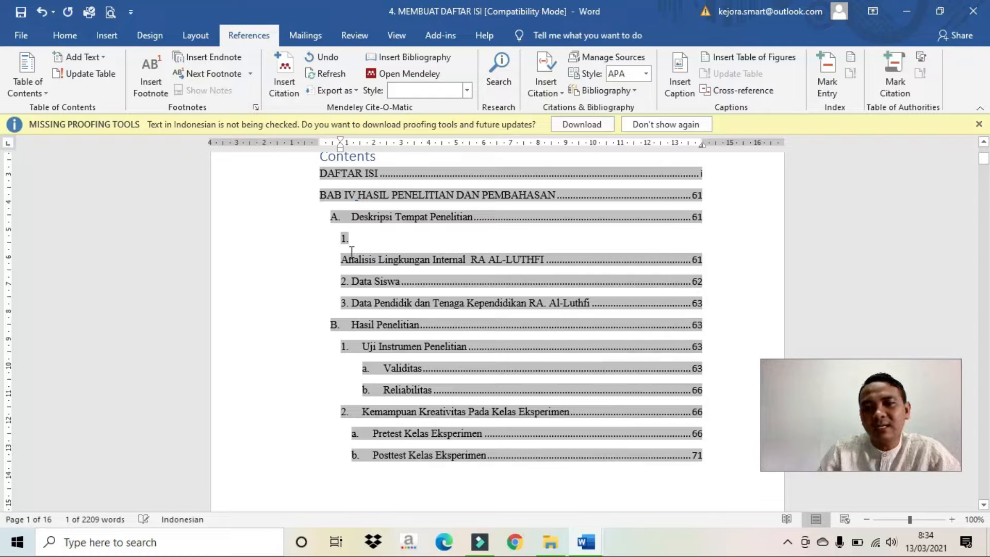
left_click(342, 260)
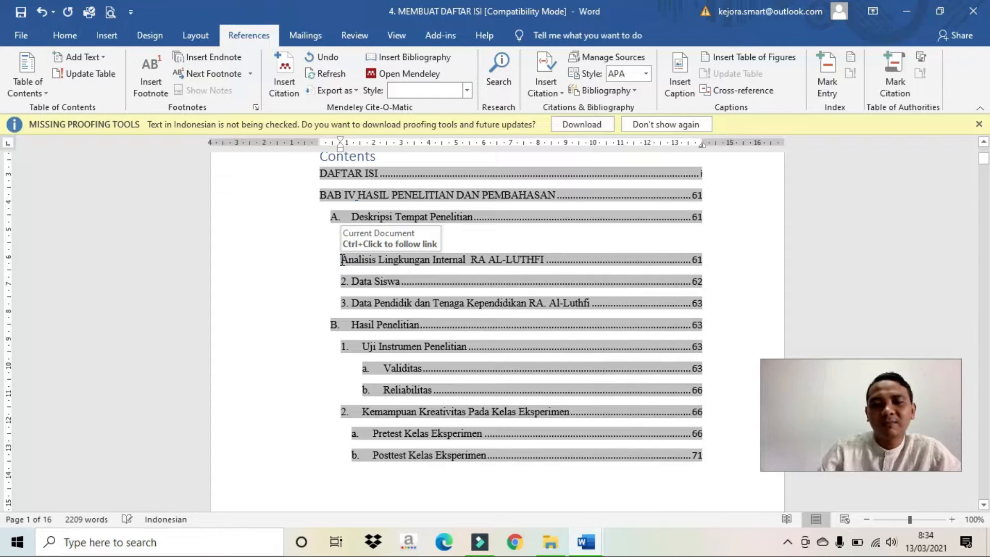
key("BackSpace")
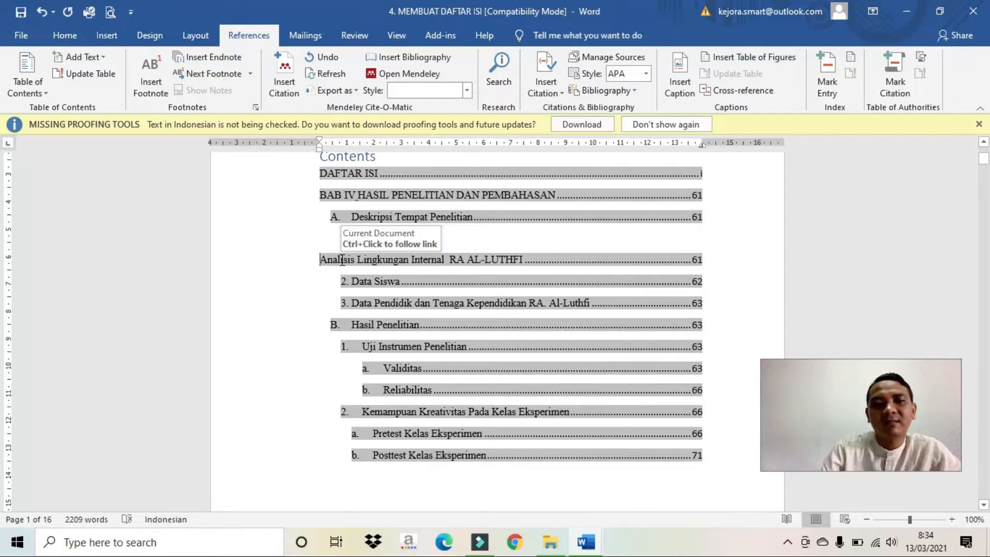
key("ctrl+z")
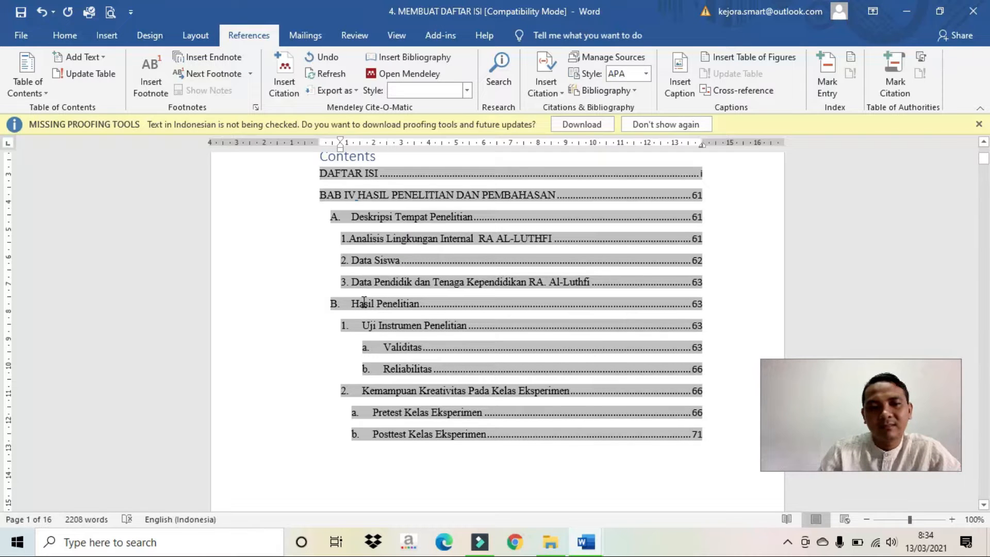
Move the tab stop of the Uji Instrumen Penelitian entry closer to its number, to about 1.3 cm on the ruler
left_click(375, 347)
left_click(363, 326)
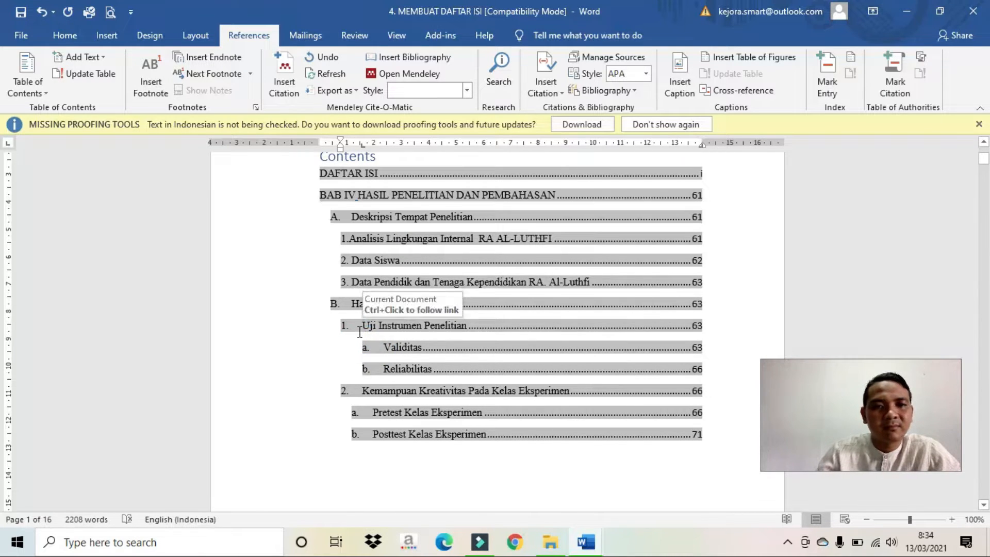
left_click_drag(362, 147, 356, 149)
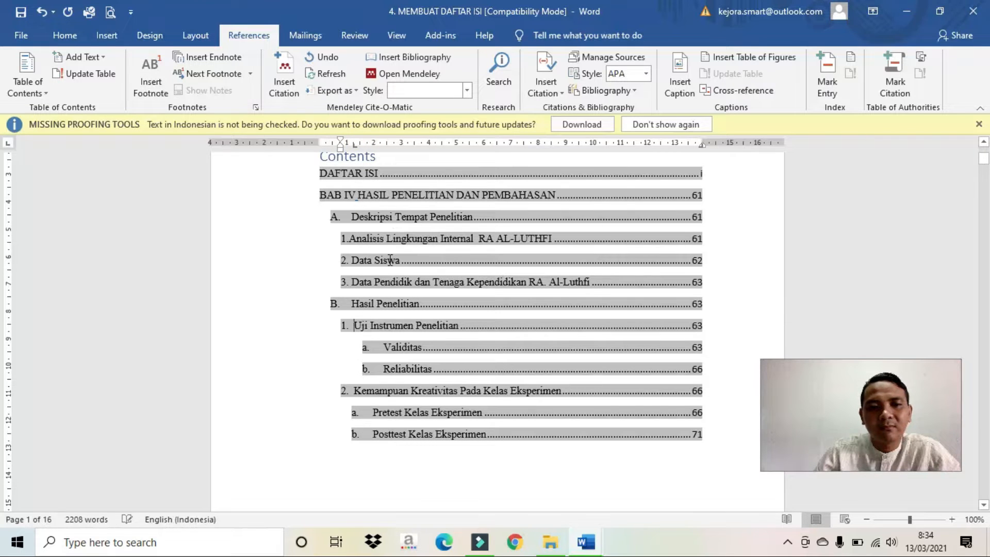
Reduce the first-line indent of the Validitas and Reliabilitas entries to about 1.3 cm, aligning them under the Uji Instrumen Penelitian text
left_click(391, 348)
scroll(384, 320, "down", 1)
left_click_drag(374, 311, 394, 335)
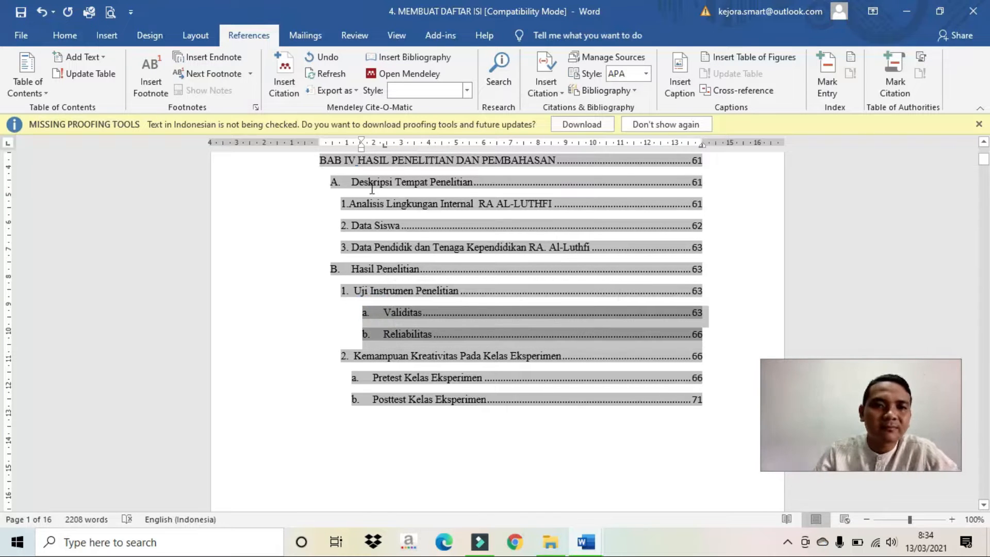
left_click_drag(362, 142, 357, 141)
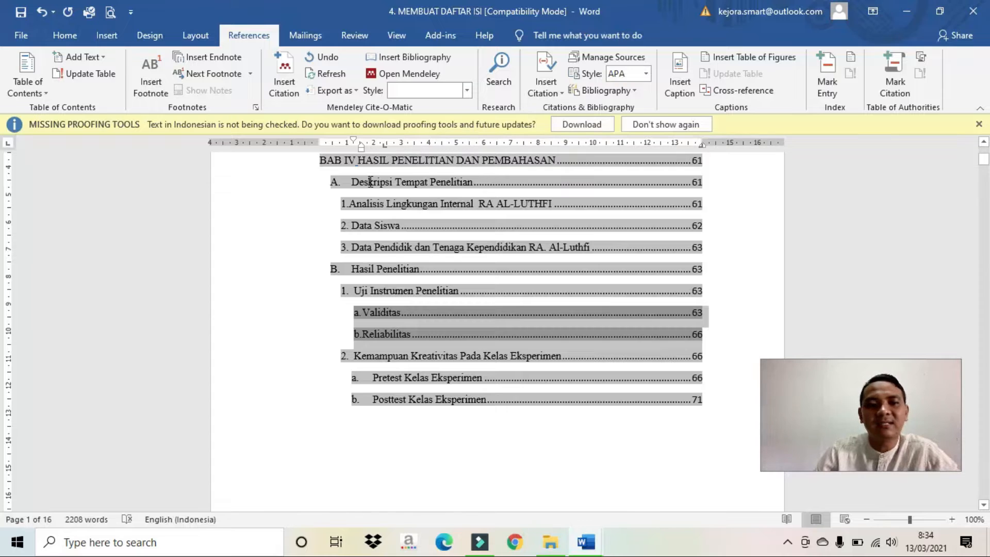
scroll(381, 309, "down", 3)
scroll(390, 342, "up", 1)
left_click(393, 364)
scroll(394, 361, "up", 3)
scroll(397, 357, "up", 2)
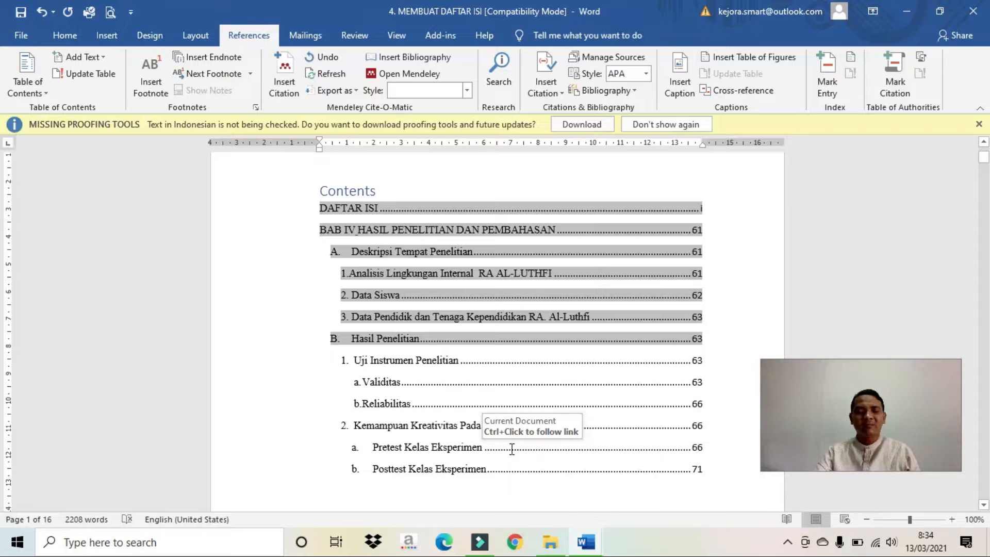
left_click(558, 514)
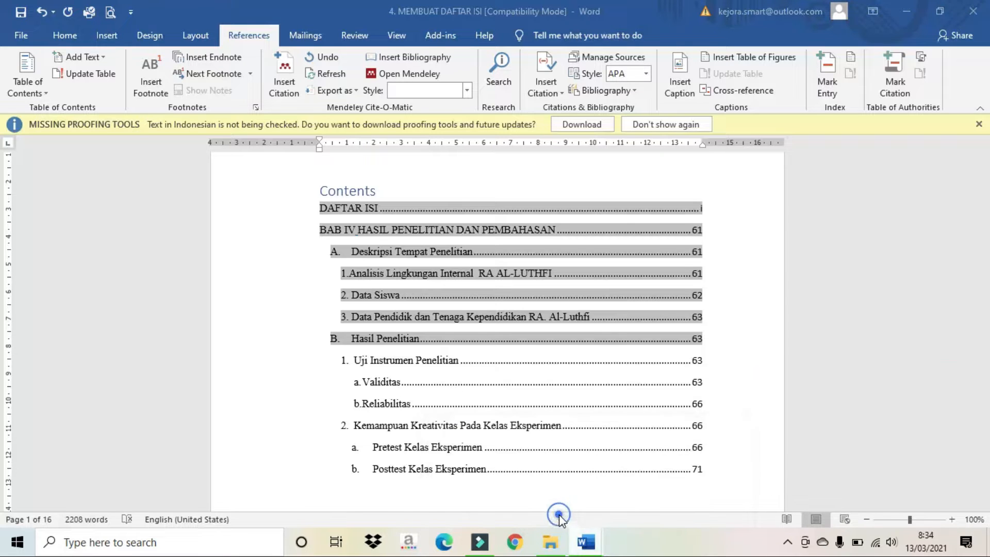
Set the page numbering of the BAB IV section to start at 101
scroll(555, 453, "down", 15)
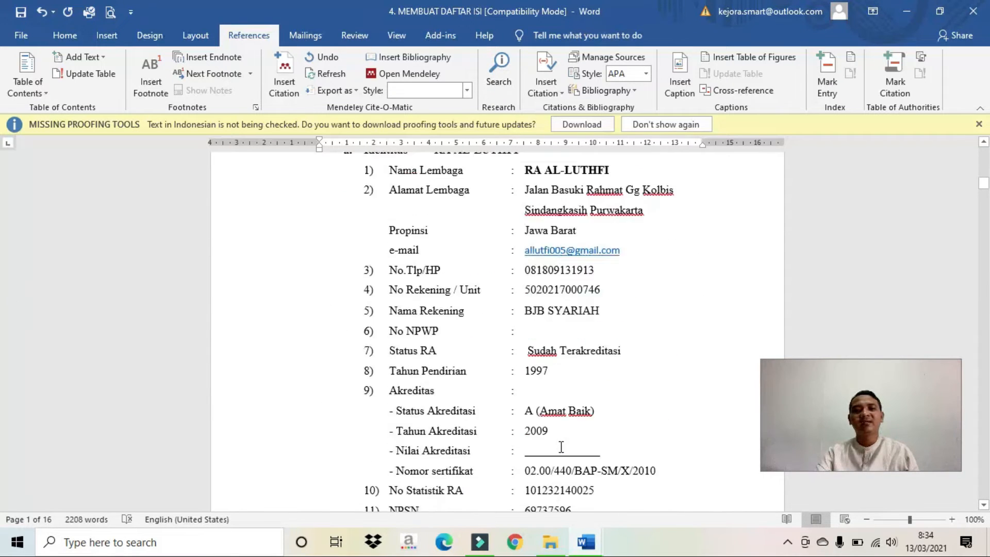
scroll(561, 446, "down", 5)
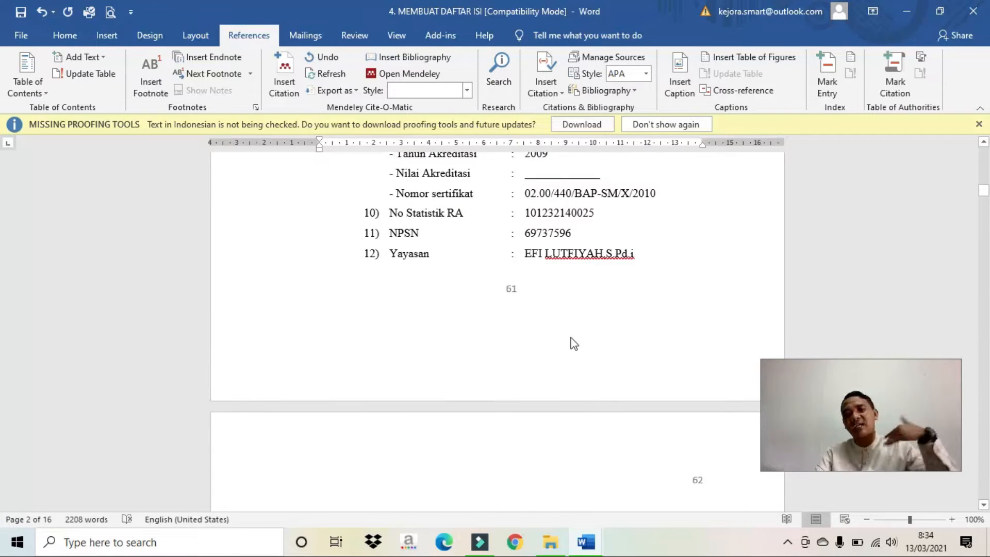
double_click(557, 344)
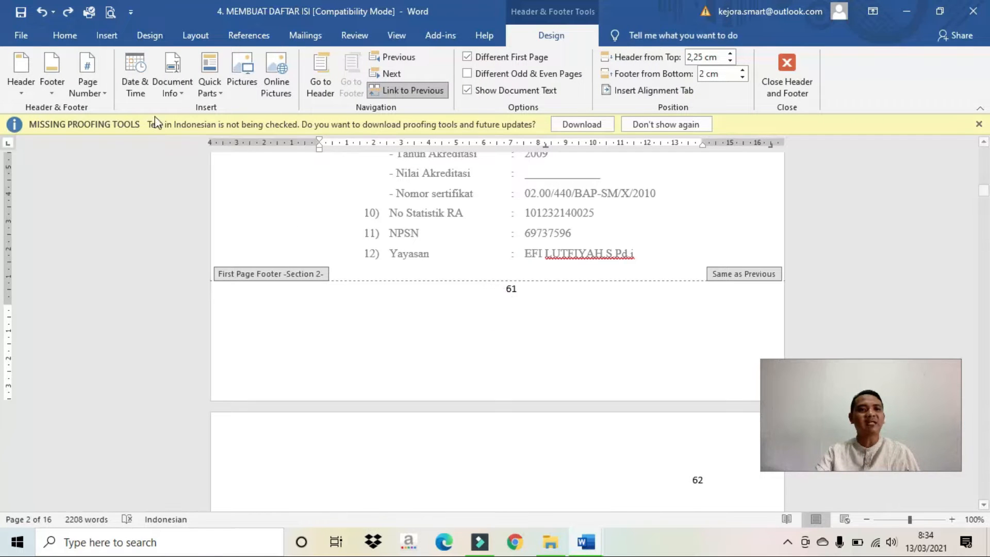
left_click(96, 76)
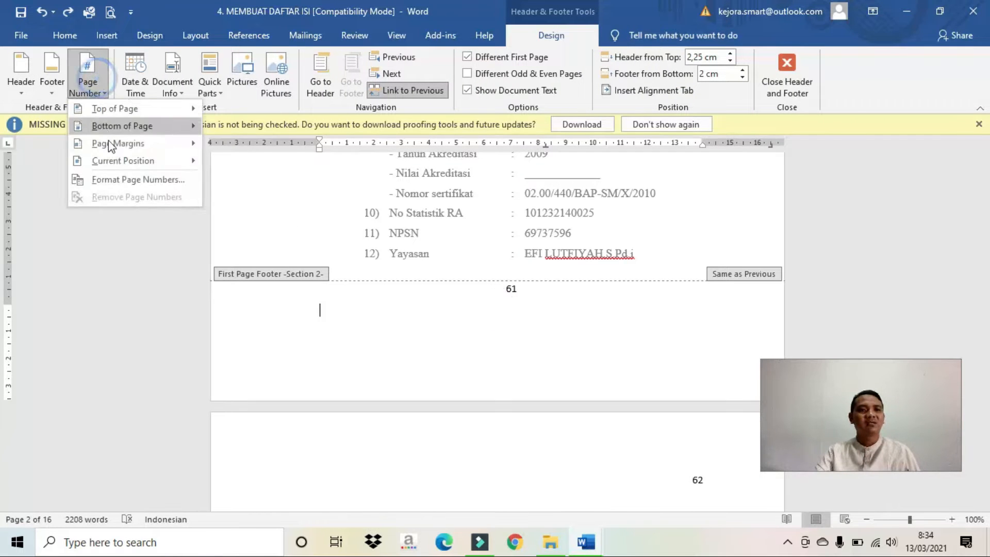
left_click(129, 180)
double_click(490, 310)
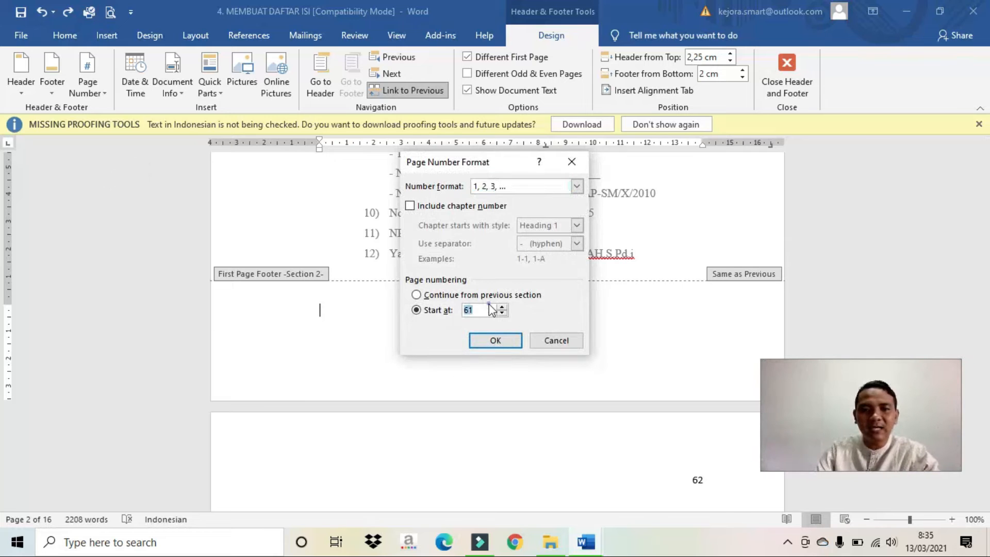
type("1")
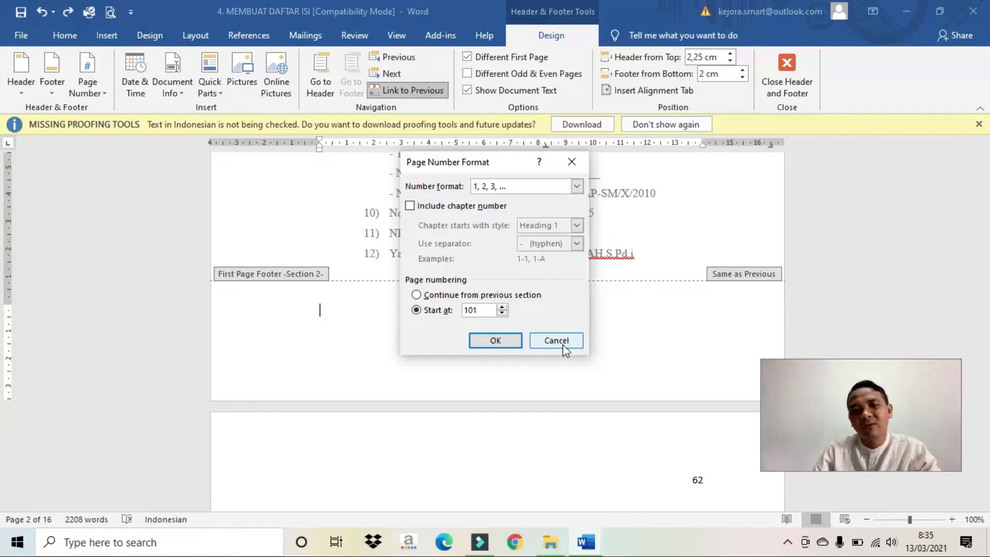
left_click(511, 341)
scroll(514, 349, "up", 7)
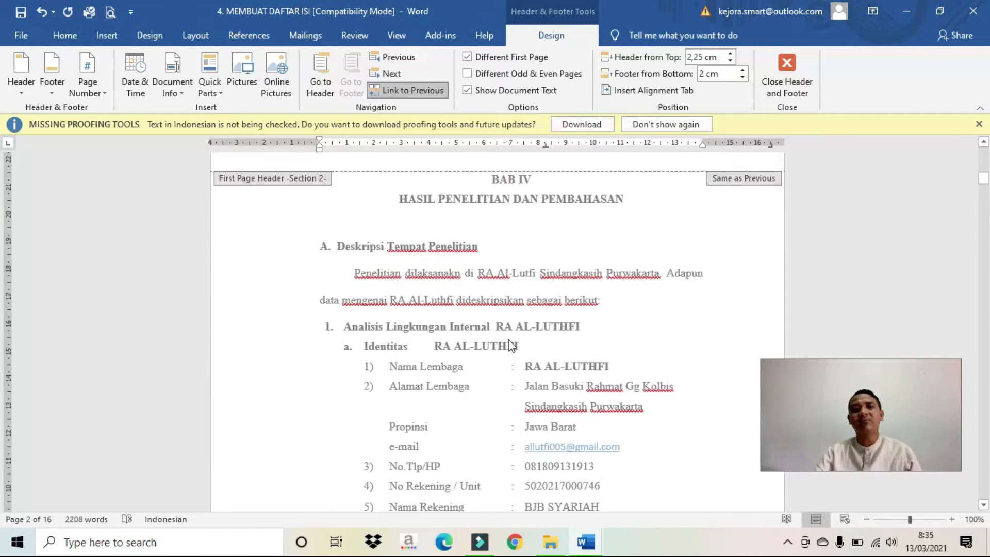
Try replacing the BAB IV page number with 101 in the manual table of contents of Document1, and undo it
mouse_move(592, 551)
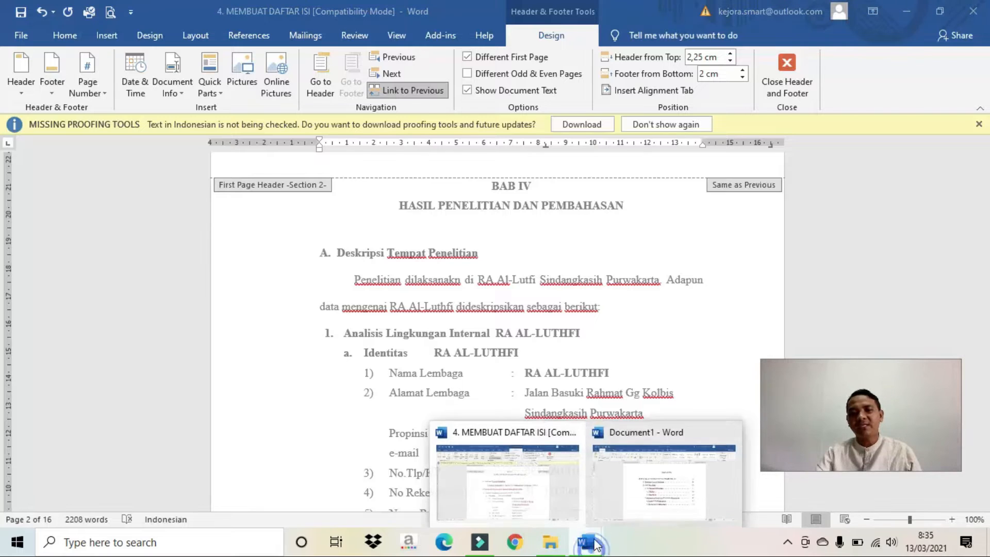
left_click(636, 493)
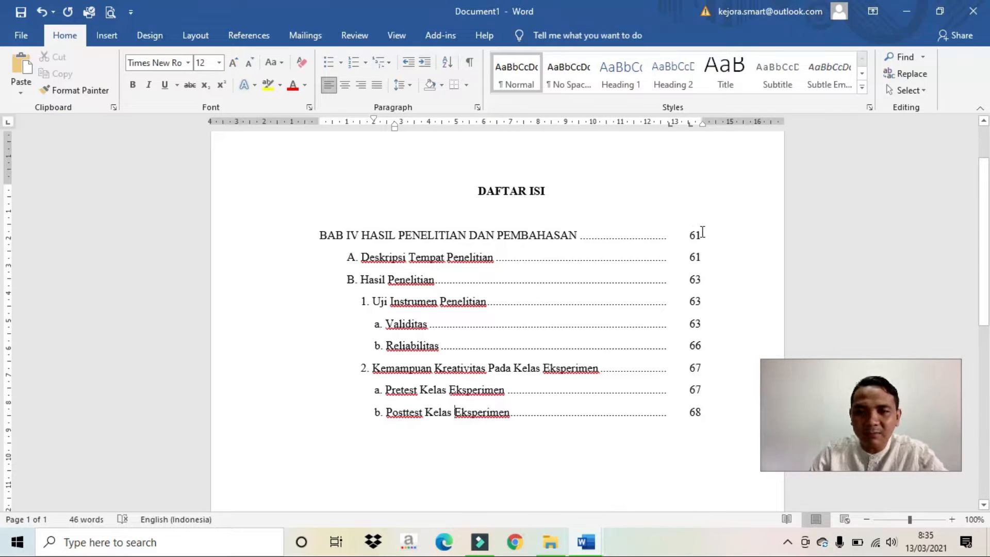
double_click(694, 235)
type("101")
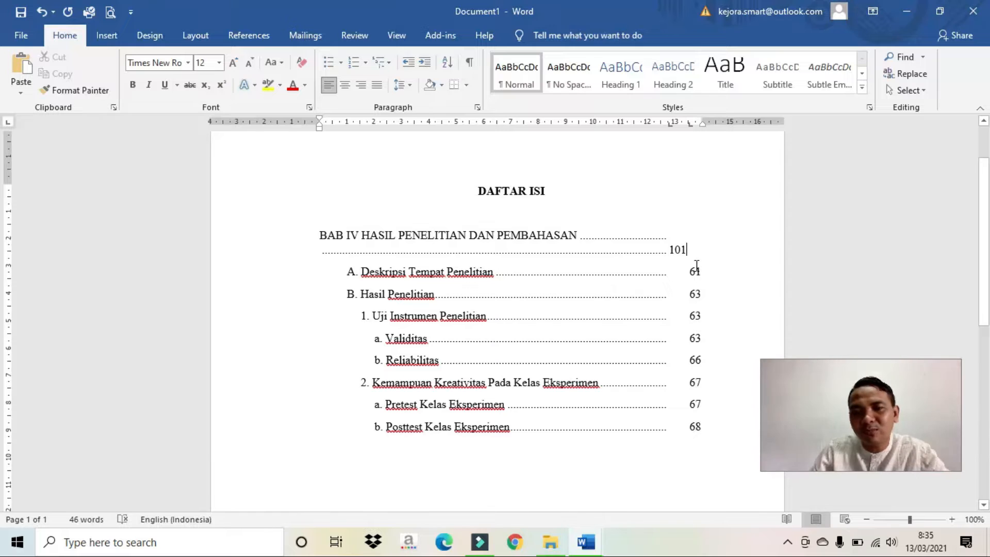
left_click(45, 11)
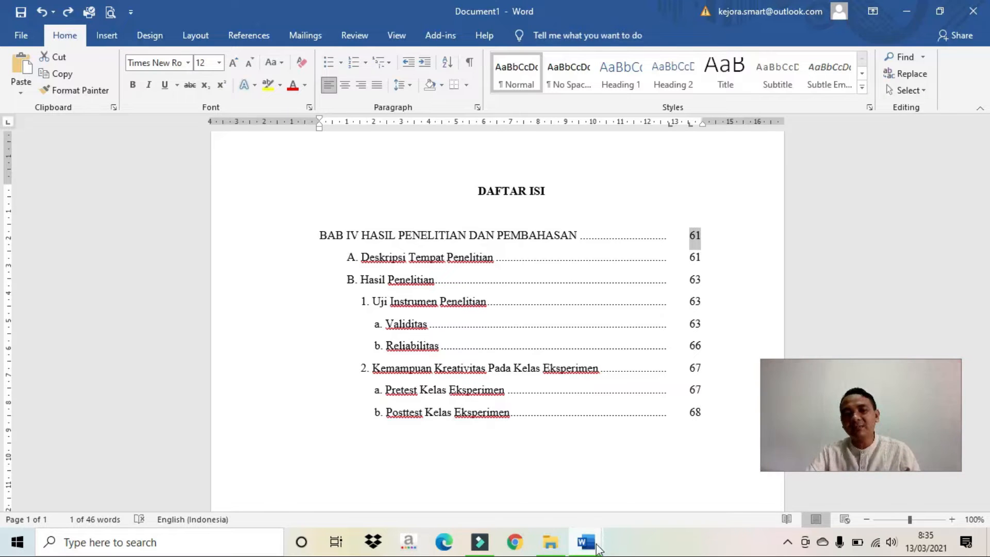
Return to 4. MEMBUAT DAFTAR ISI, leave footer editing, and update only the page numbers of its automatic table of contents
mouse_move(585, 541)
left_click(531, 479)
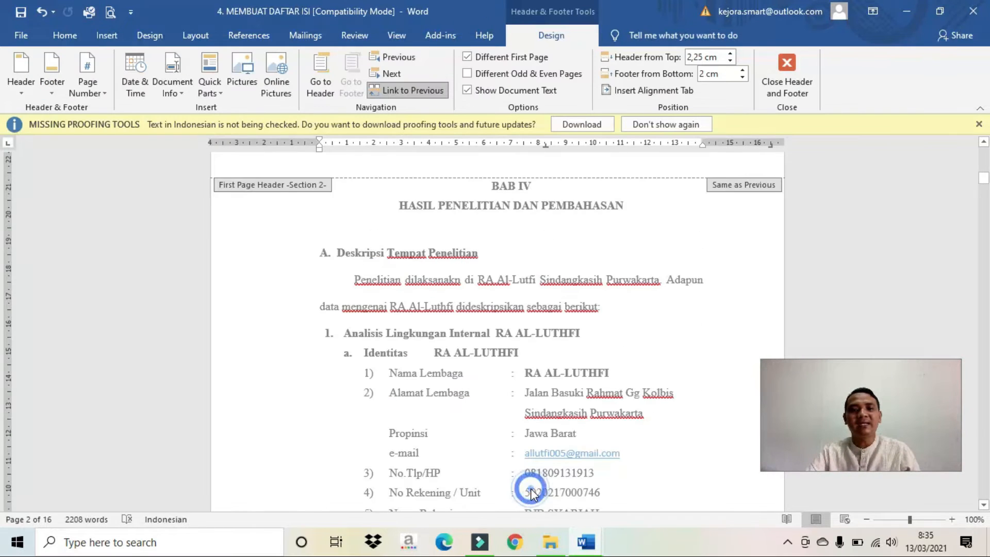
double_click(570, 435)
scroll(567, 428, "up", 10)
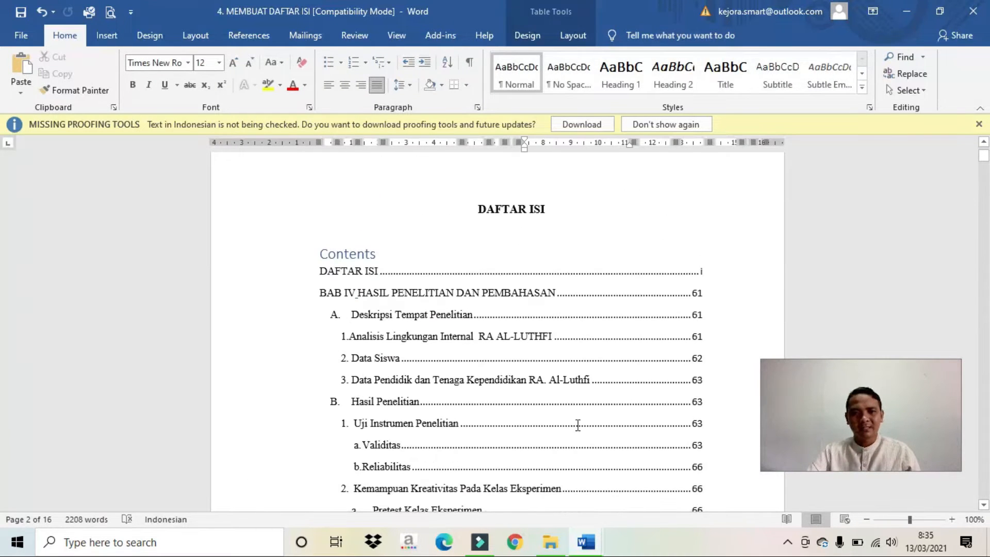
left_click(578, 418)
left_click(431, 272)
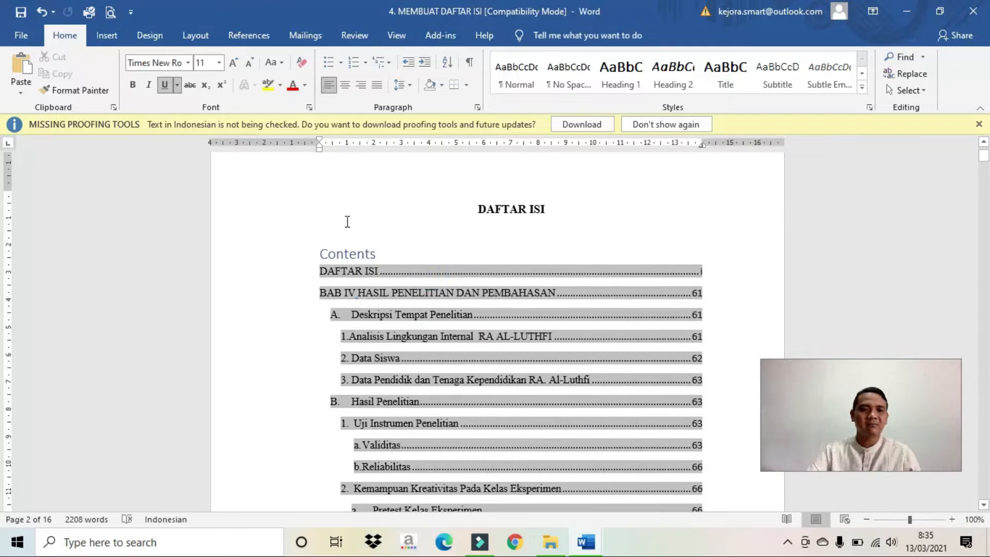
left_click(245, 31)
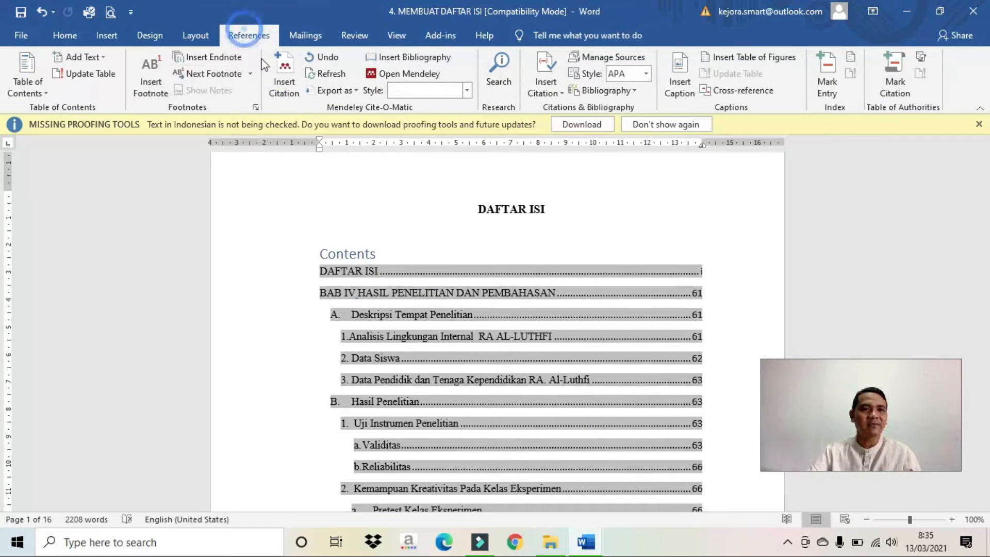
left_click(105, 78)
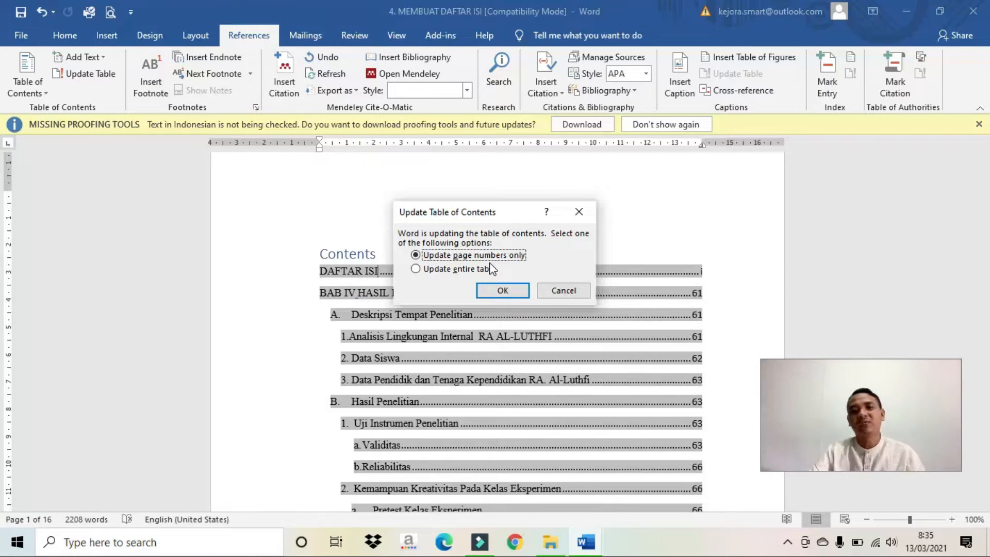
left_click(503, 291)
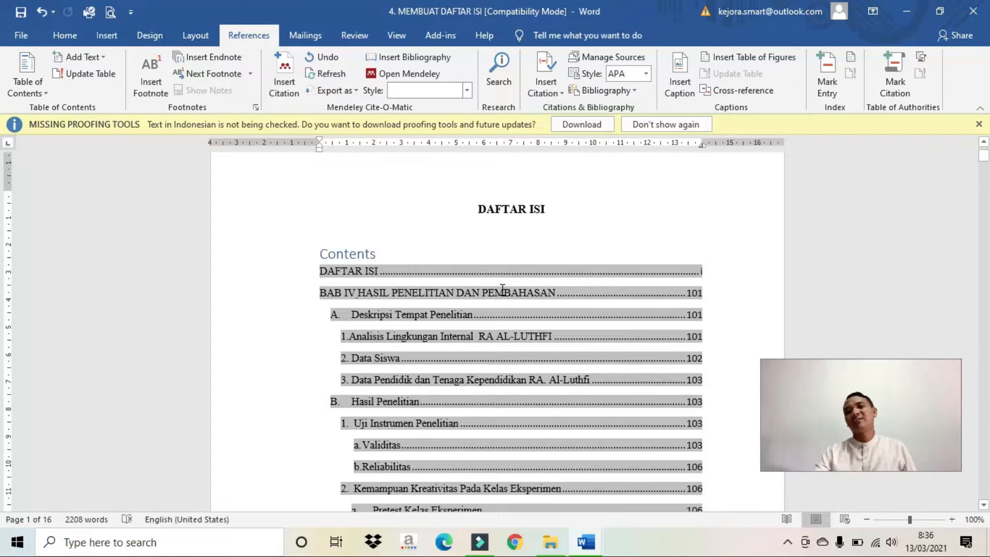
Undo the table of contents update and redo it with the page numbers only option
left_click(42, 12)
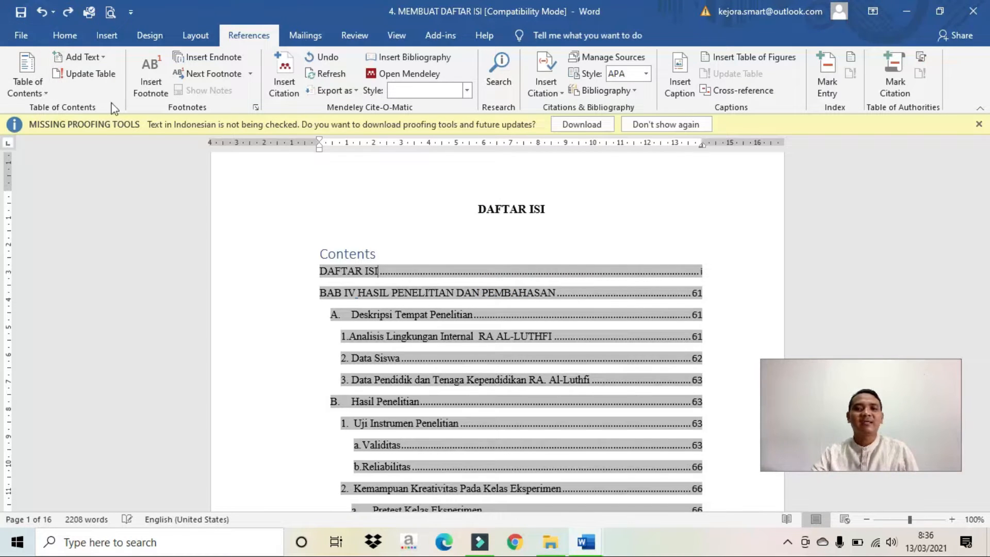
left_click(113, 73)
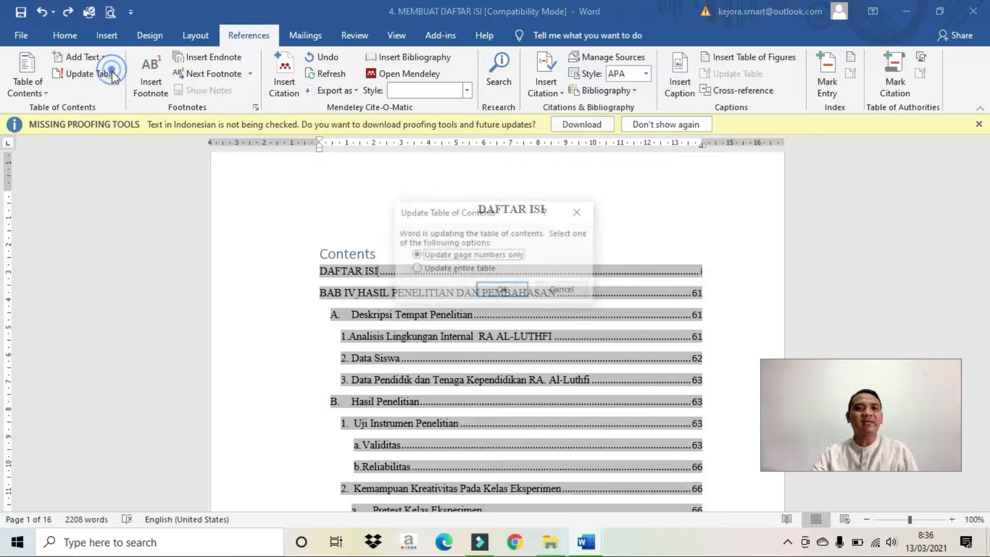
left_click(504, 291)
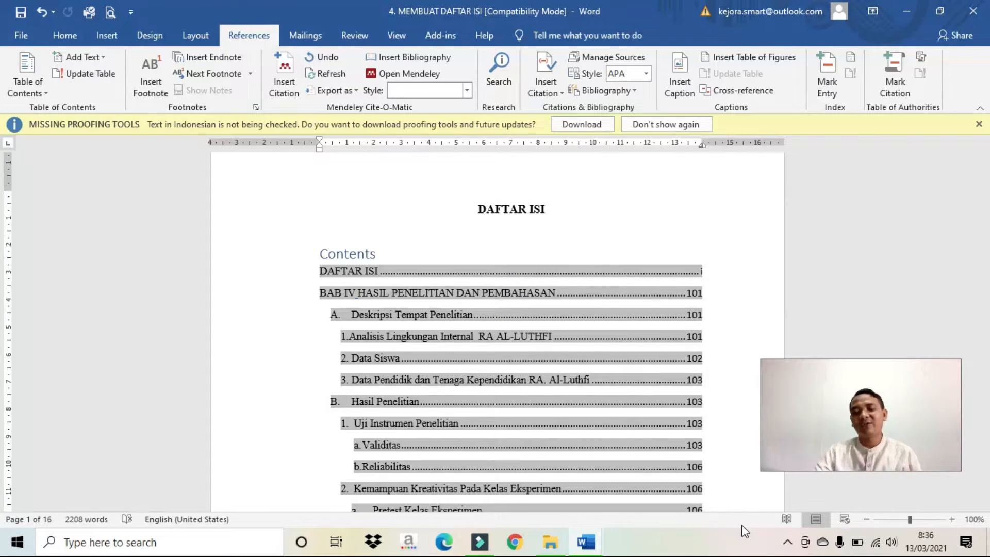
Review the updated table of contents down to Posttest Kelas Eksperimen and compare its page numbers with the BAB IV pages
scroll(743, 332, "down", 3)
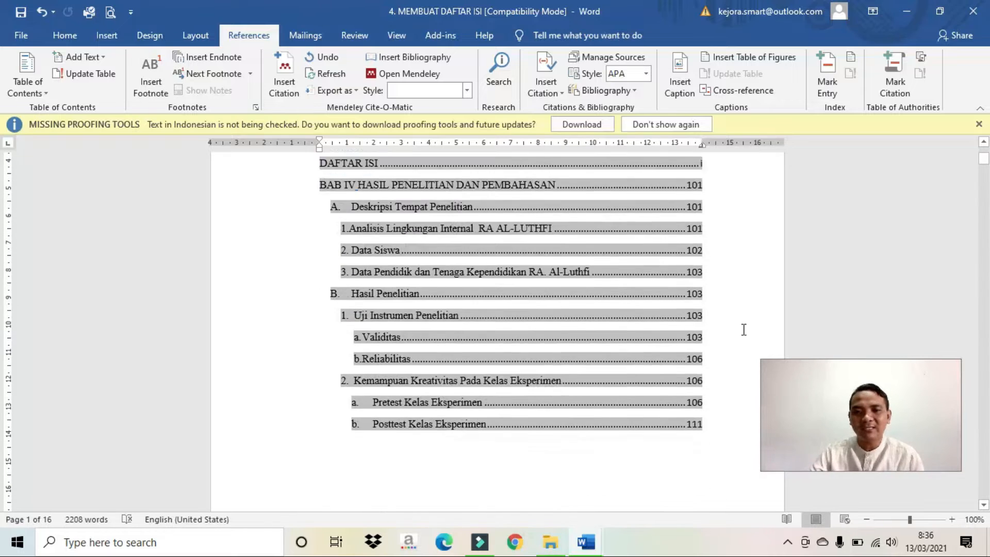
scroll(737, 327, "down", 1)
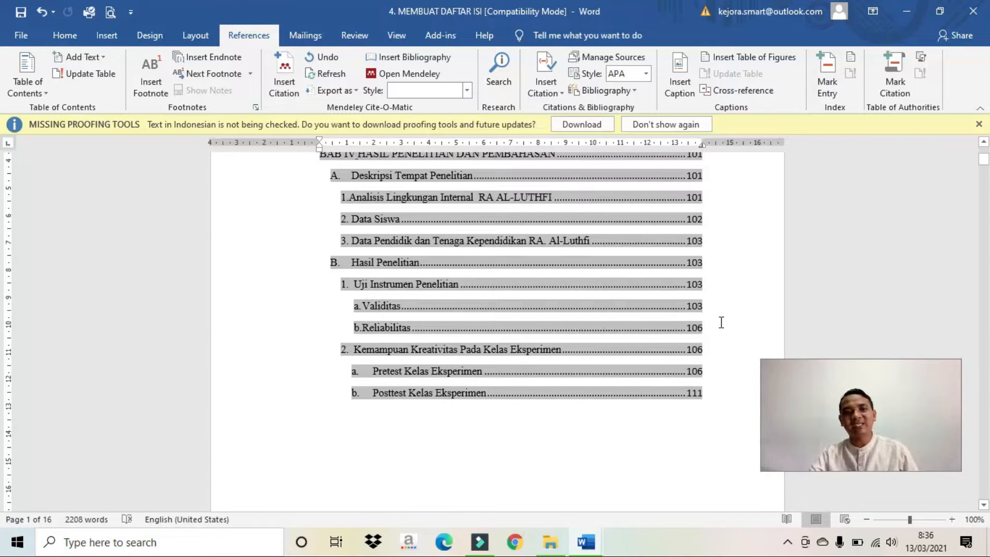
left_click(614, 402)
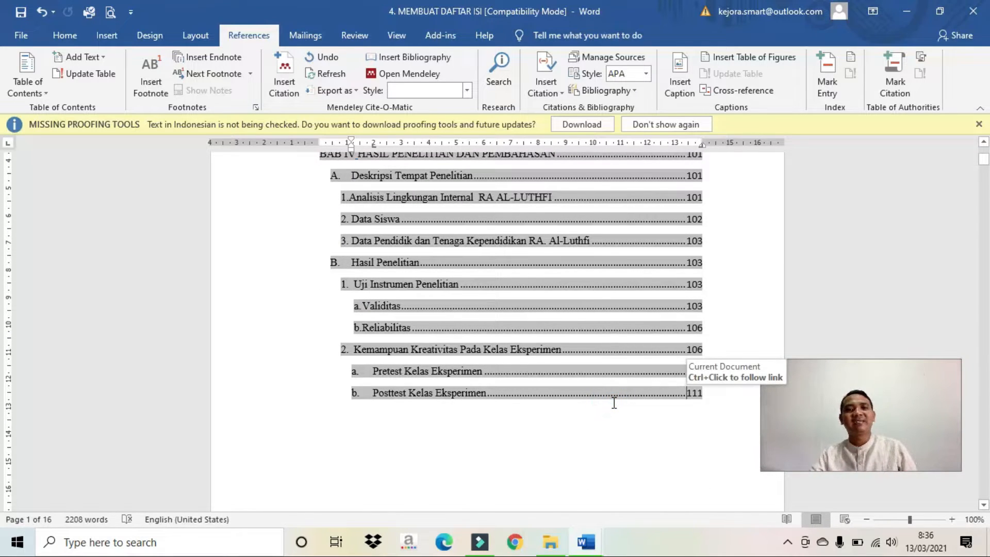
scroll(612, 402, "down", 3)
scroll(613, 403, "up", 2)
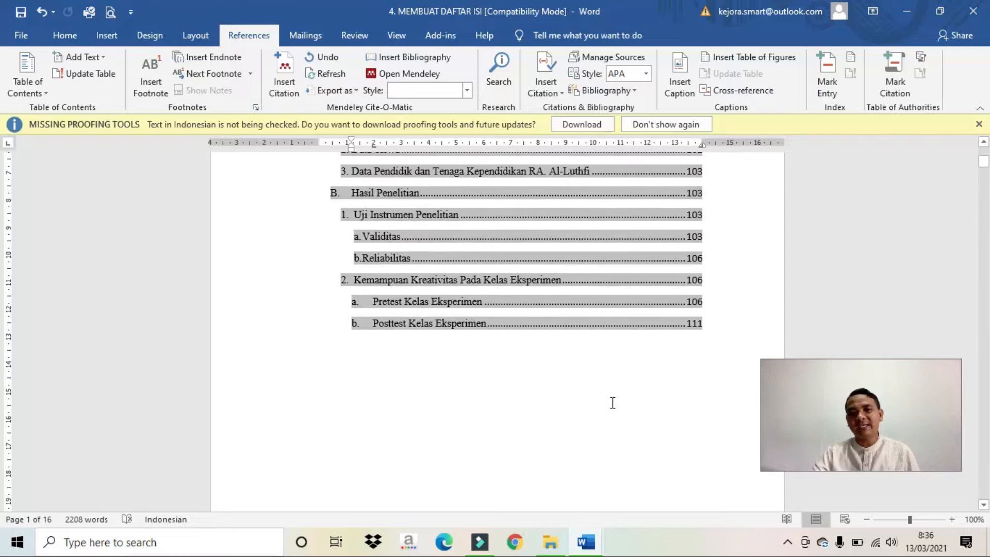
scroll(613, 402, "down", 10)
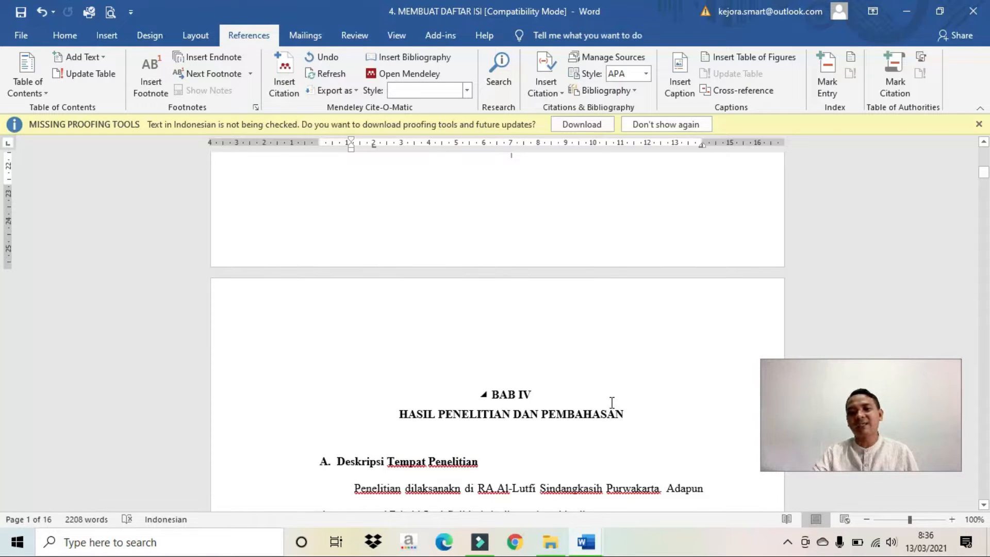
scroll(612, 402, "down", 15)
scroll(621, 416, "down", 5)
scroll(620, 415, "up", 8)
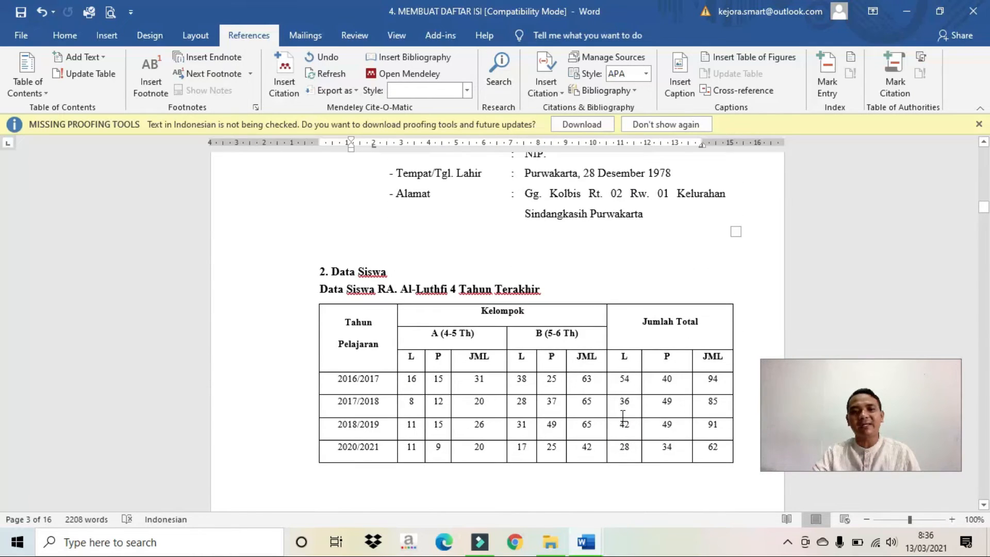
scroll(623, 415, "up", 20)
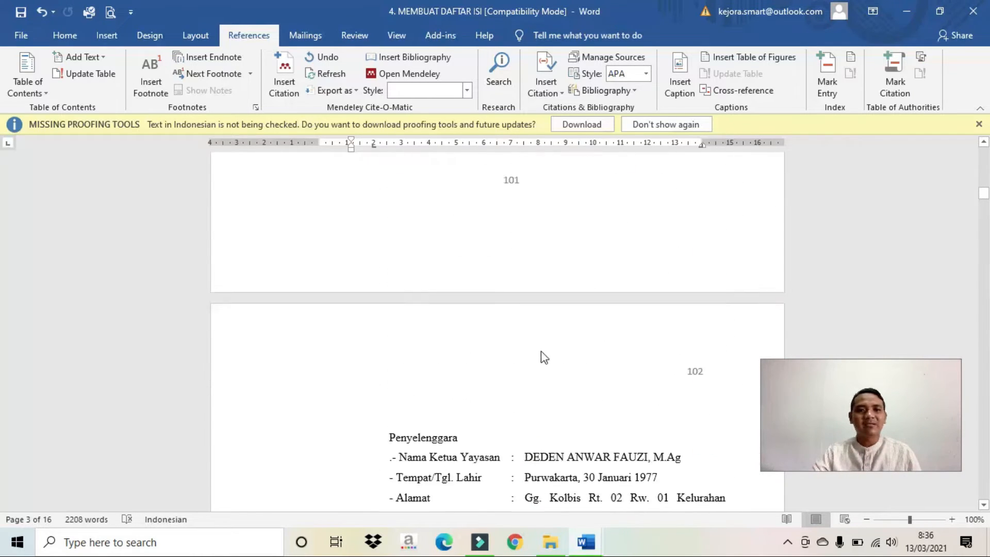
Place the insertion point before the title Data Siswa RA. Al-Luthfi 4 Tahun Terakhir and examine the available caption labels without inserting one
scroll(545, 357, "down", 10)
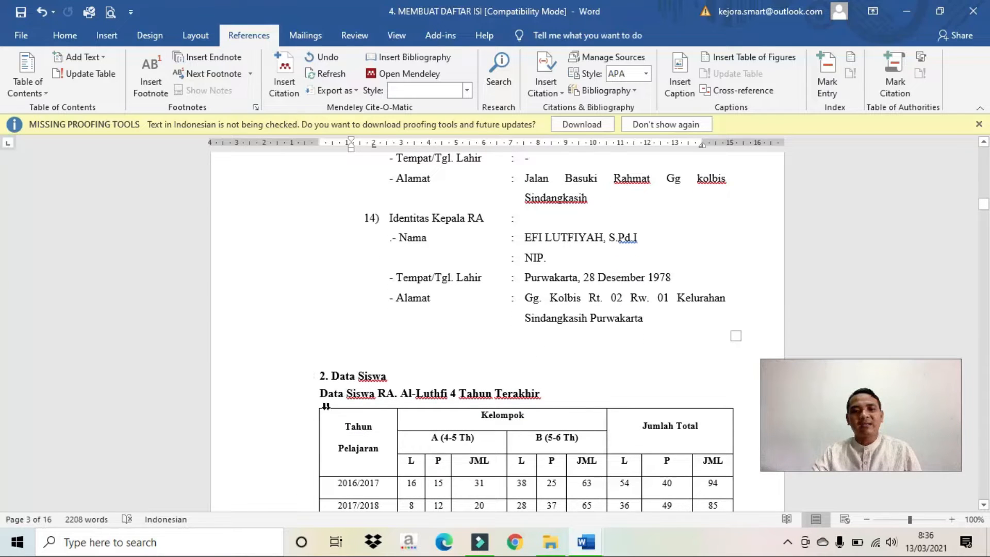
left_click(323, 395)
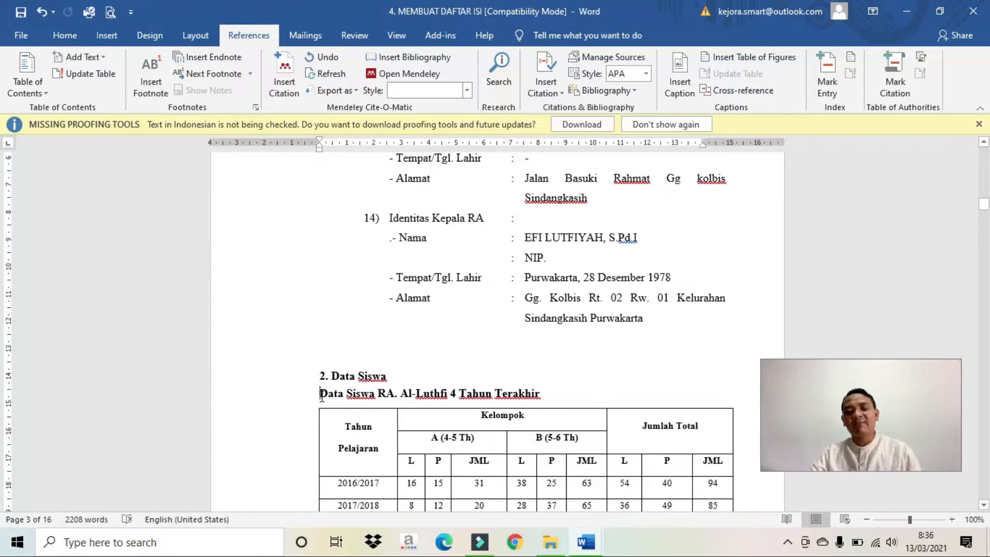
left_click(680, 67)
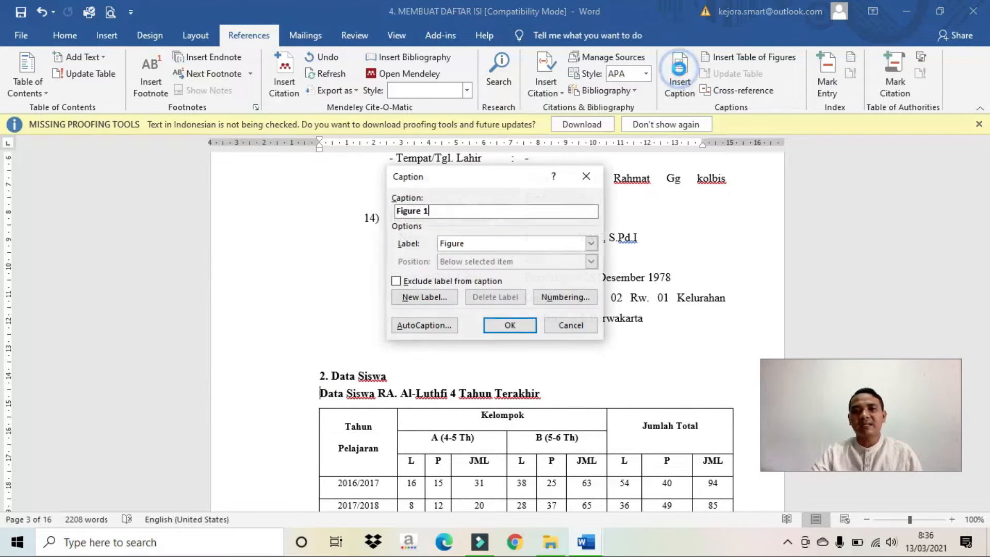
left_click(591, 243)
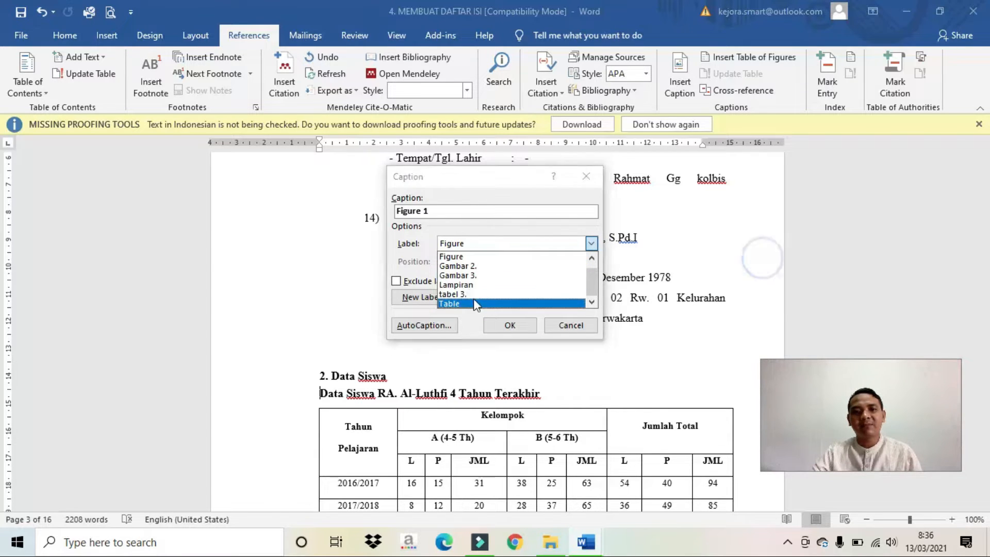
left_click(561, 330)
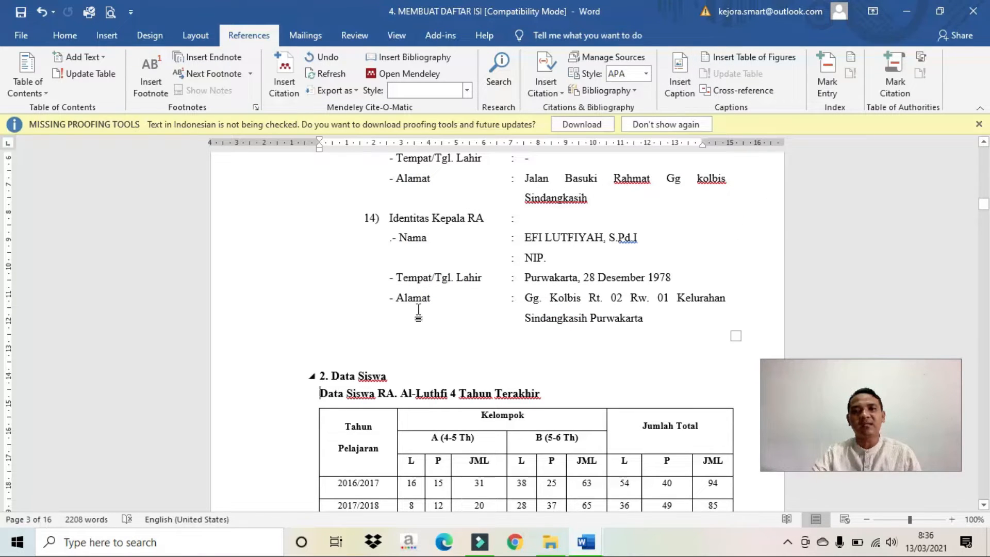
Create the caption label "Tabel 4." and insert a numbered caption with it before the title Data Siswa RA. Al-Luthfi 4 Tahun Terakhir
left_click(679, 77)
left_click(418, 298)
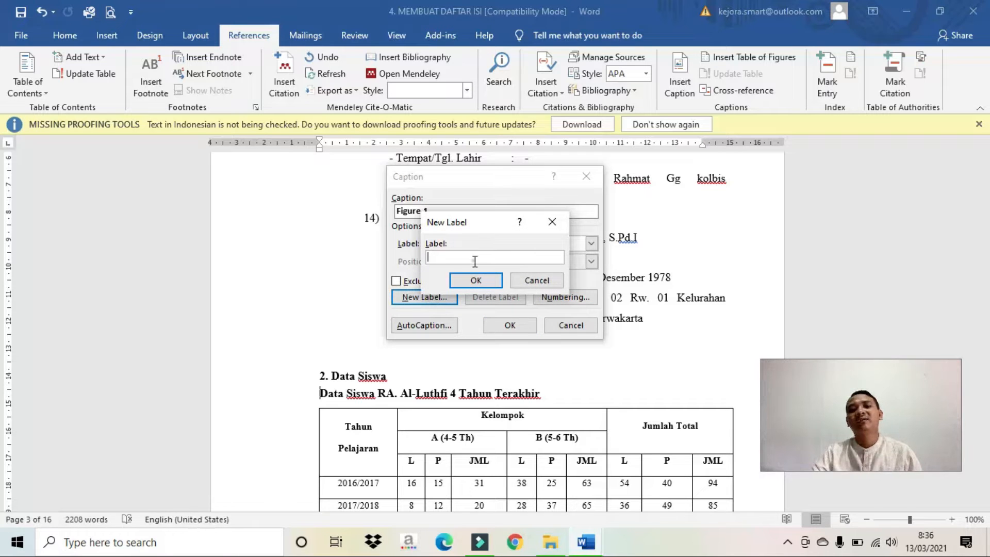
type("tABE")
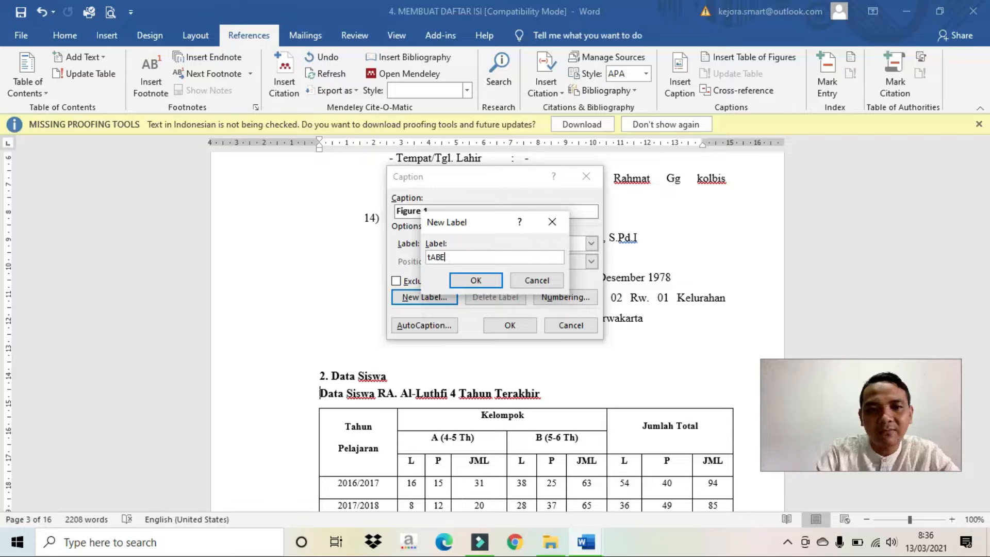
key("Caps_Lock")
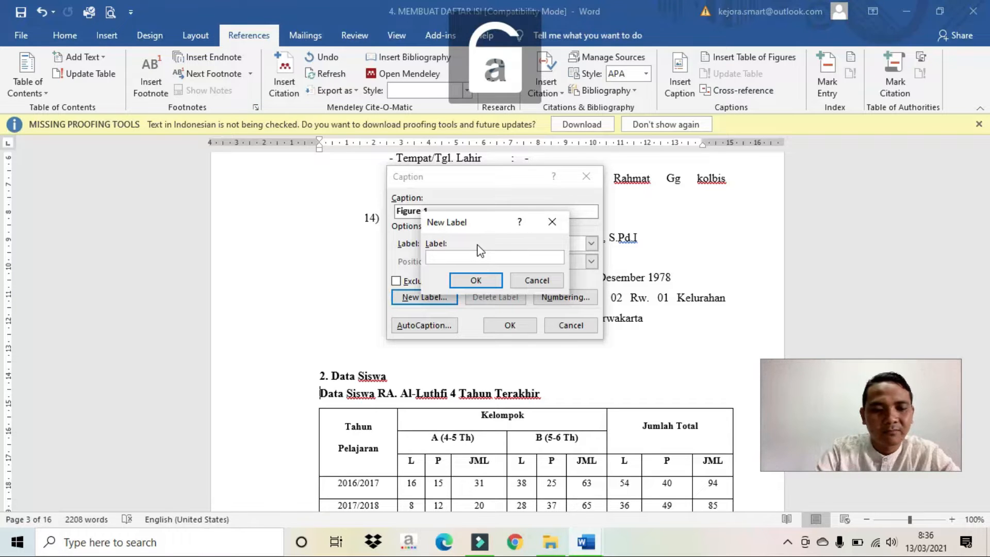
type("Tabel 4.")
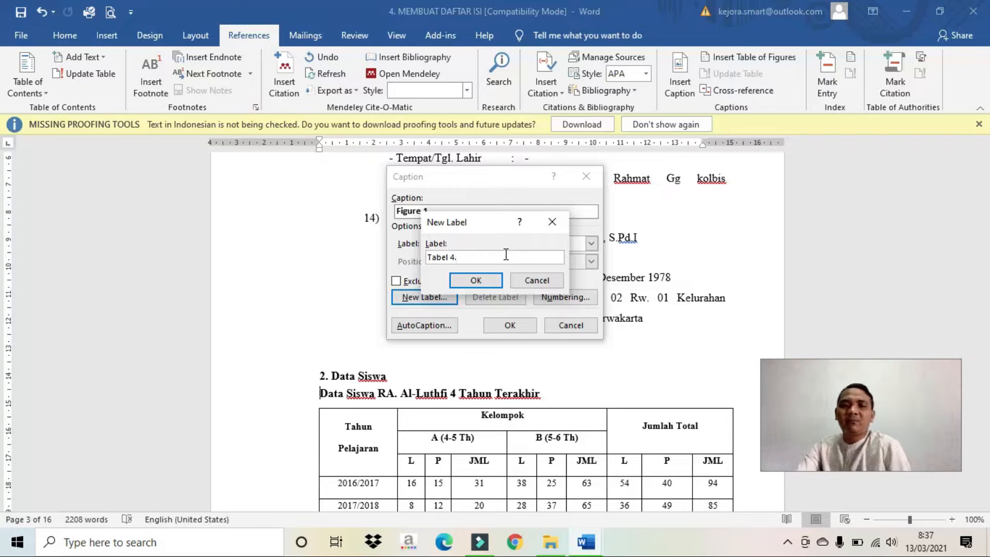
left_click(490, 280)
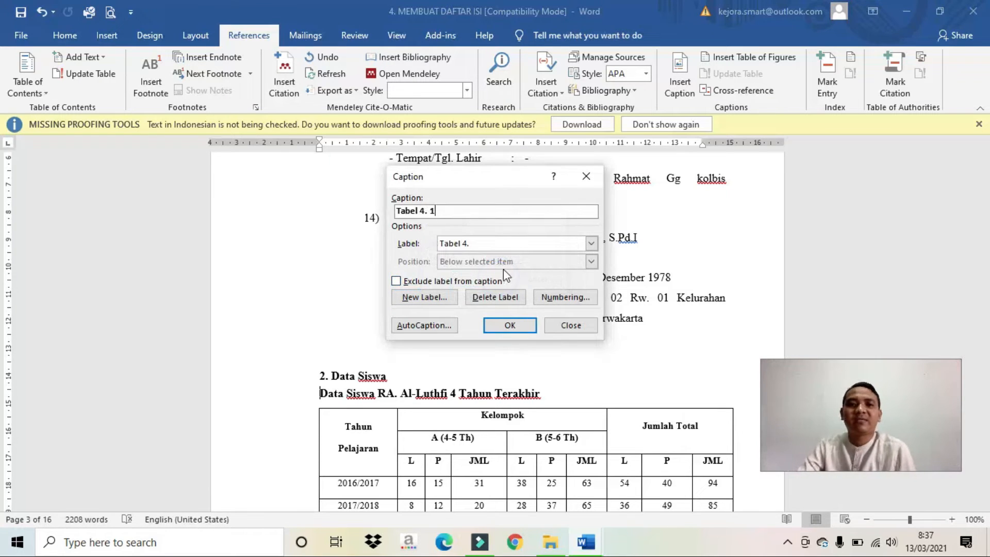
left_click(508, 325)
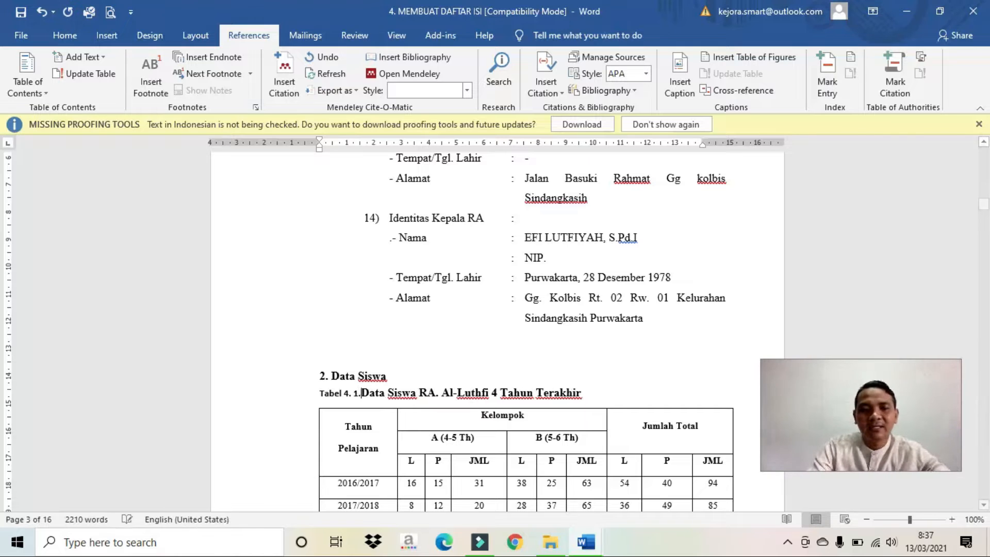
Format the whole Data Siswa RA. Al-Luthfi caption line as 12 pt Times New Roman and centre it above its table
left_click_drag(594, 400, 312, 386)
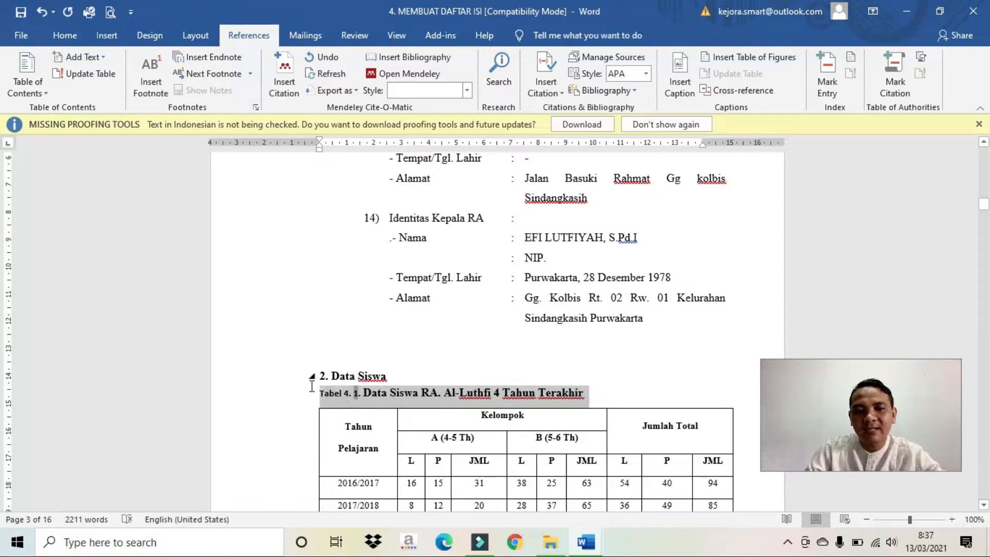
left_click(64, 35)
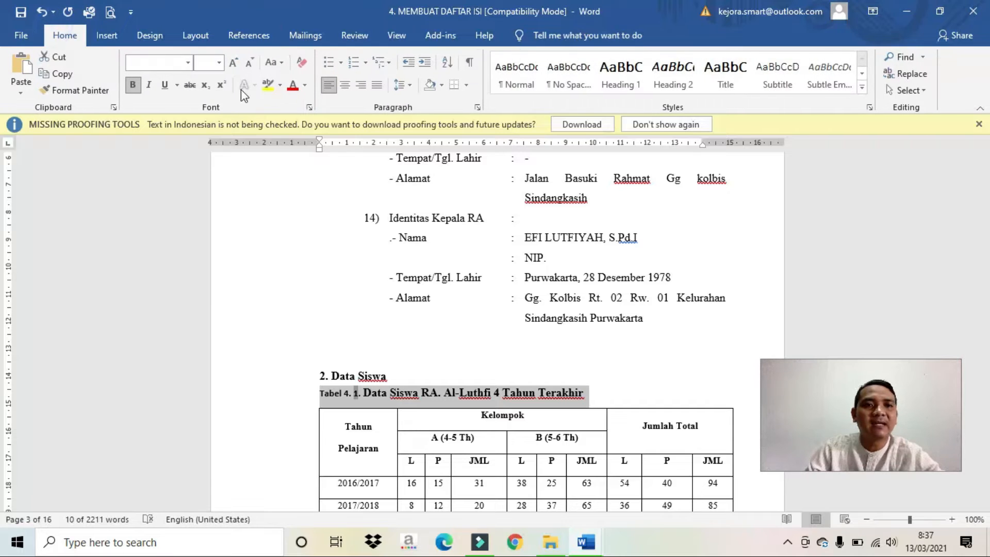
left_click(220, 63)
left_click(203, 137)
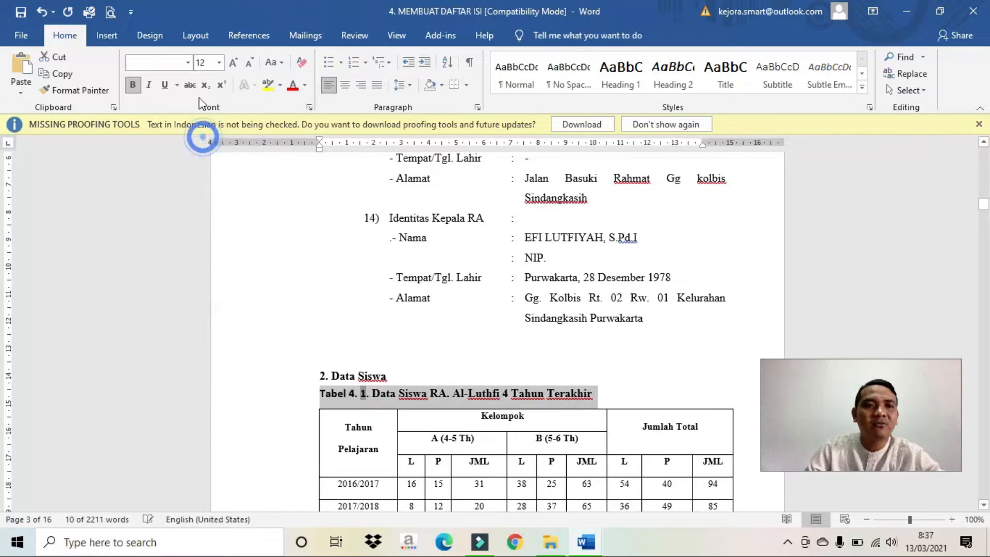
left_click(187, 63)
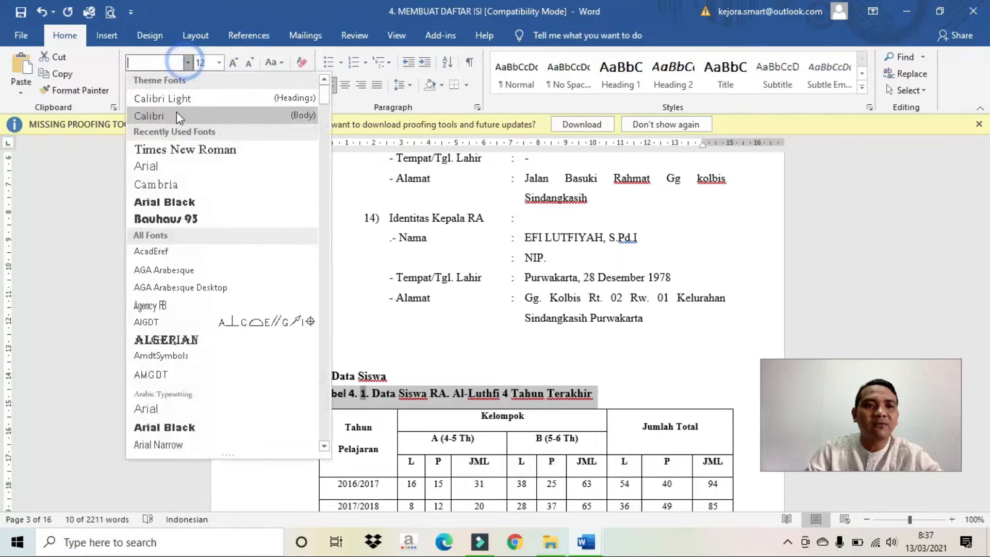
left_click(176, 149)
left_click(344, 86)
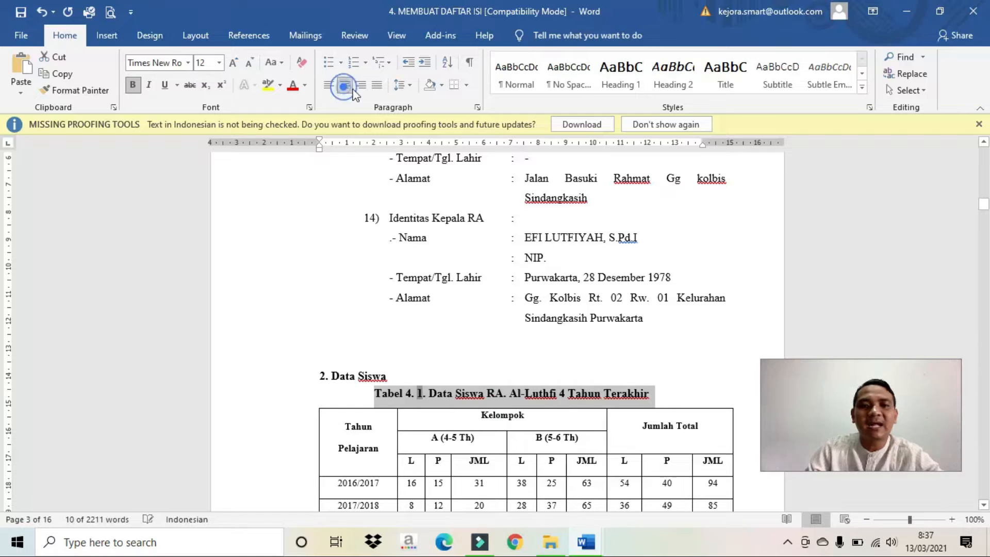
Insert a numbered caption with the Tabel 4. label before the table title Data Pendidik dan Tenaga Kependidikan, followed by a period
scroll(550, 387, "down", 10)
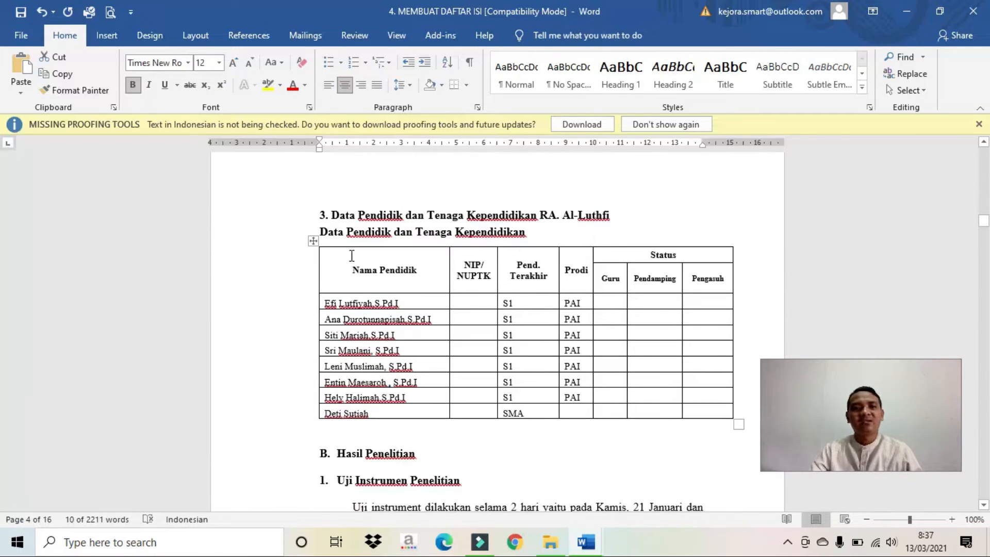
left_click(318, 233)
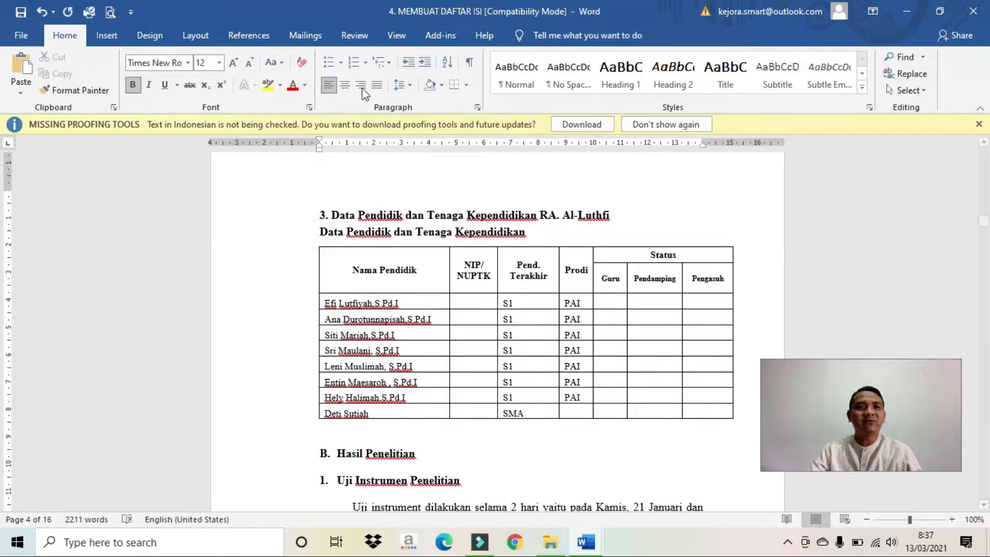
left_click(262, 39)
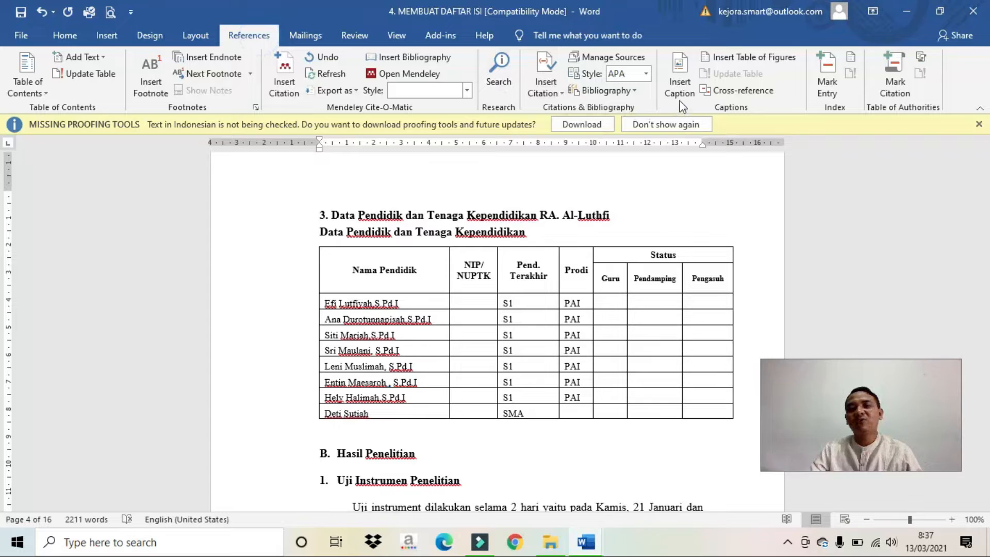
left_click(691, 78)
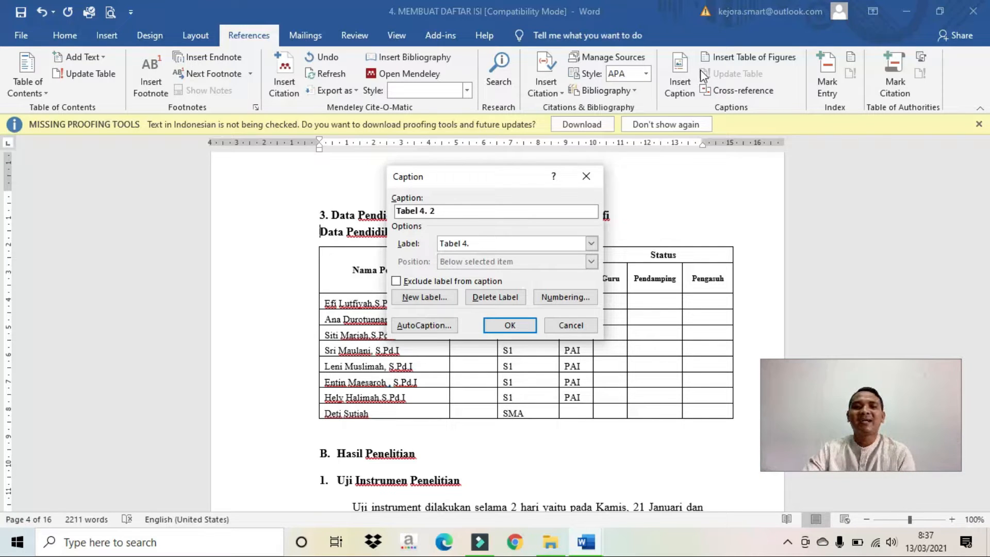
left_click(523, 327)
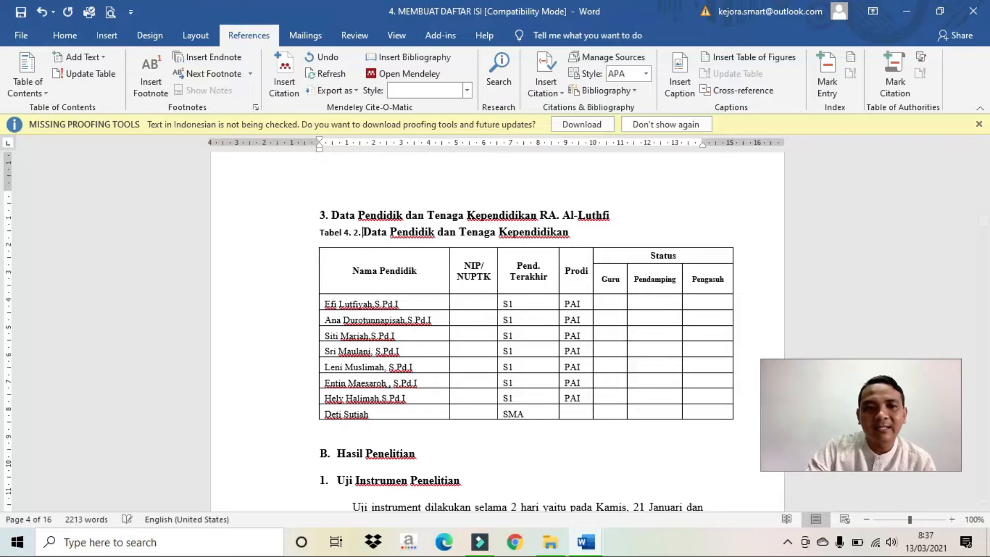
Centre the Data Pendidik dan Tenaga Kependidikan caption line and set it to 12 pt Times New Roman
left_click_drag(576, 238, 327, 239)
left_click(65, 35)
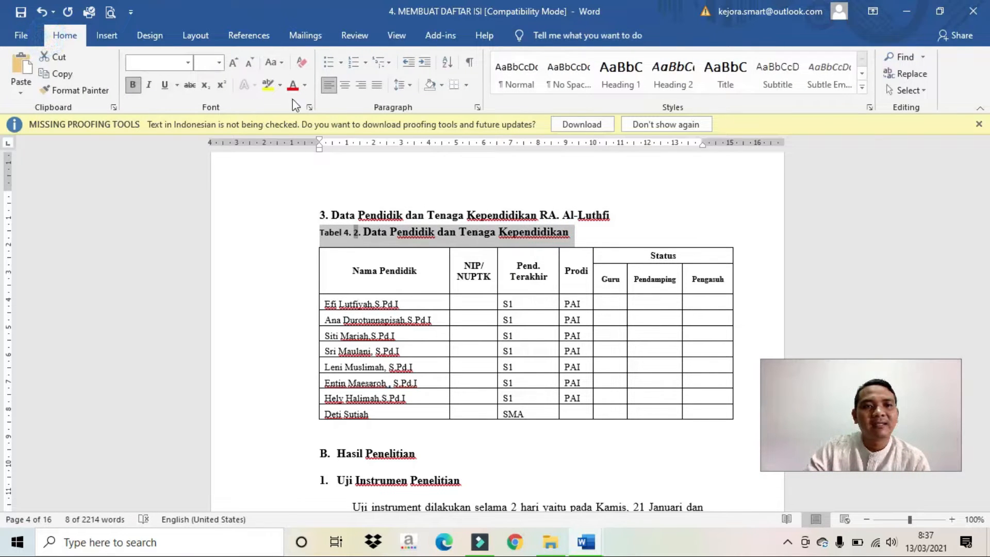
left_click(345, 85)
left_click(220, 63)
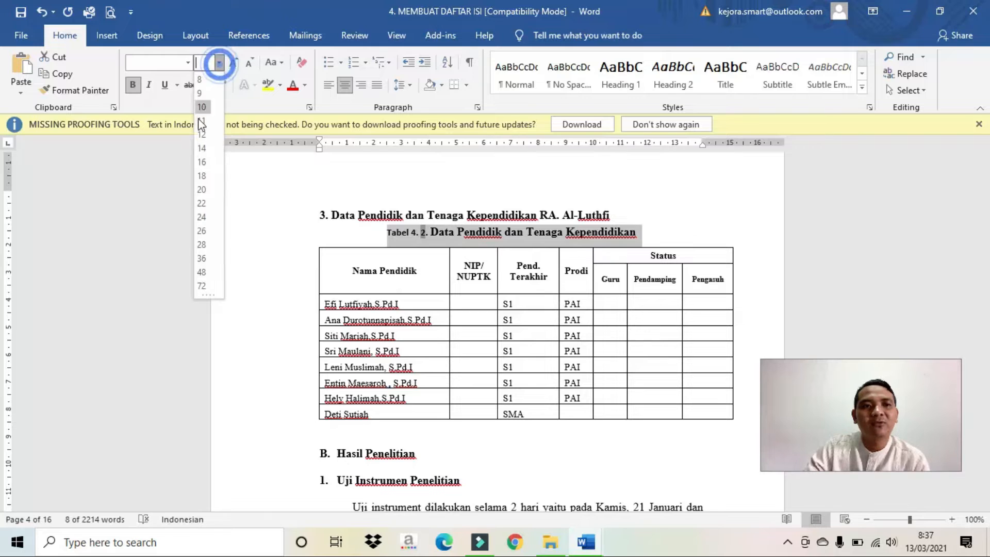
left_click(201, 135)
left_click(187, 62)
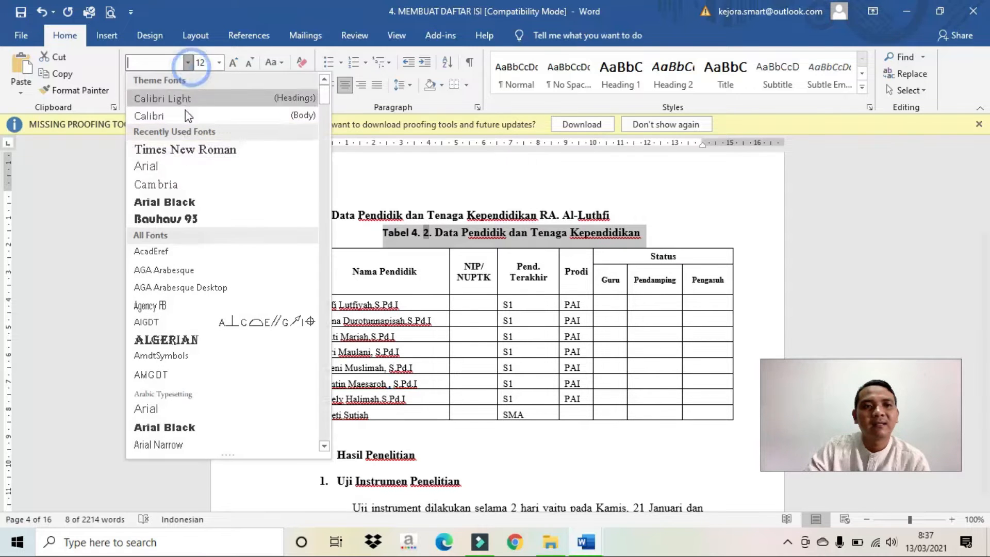
left_click(182, 151)
Remove the manually typed "Tabel 3." before the title Uji Reabilitas Instrumen in the Reliabilitas section and left-align the title
scroll(410, 251, "down", 2)
scroll(410, 251, "down", 10)
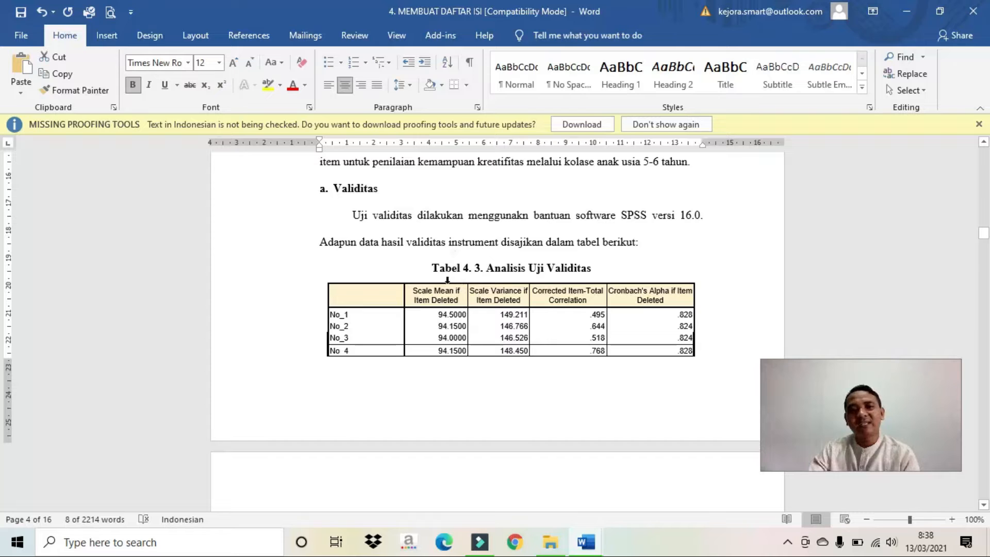
scroll(479, 260, "down", 20)
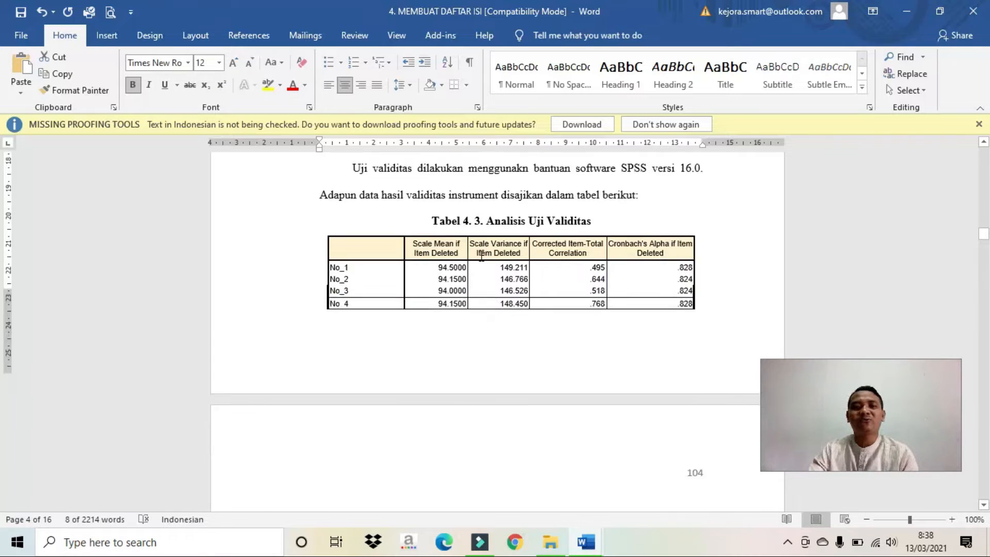
scroll(517, 268, "down", 20)
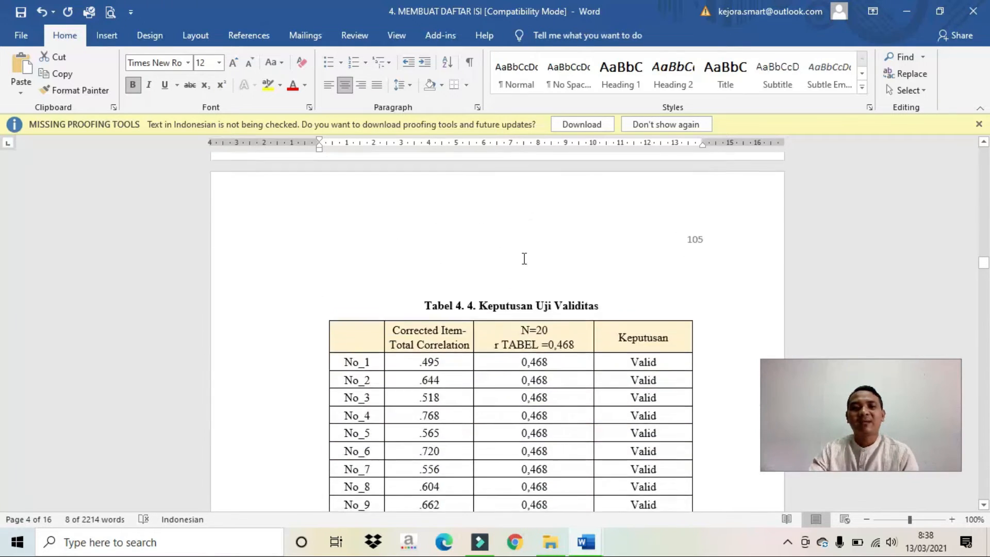
scroll(533, 257, "down", 2)
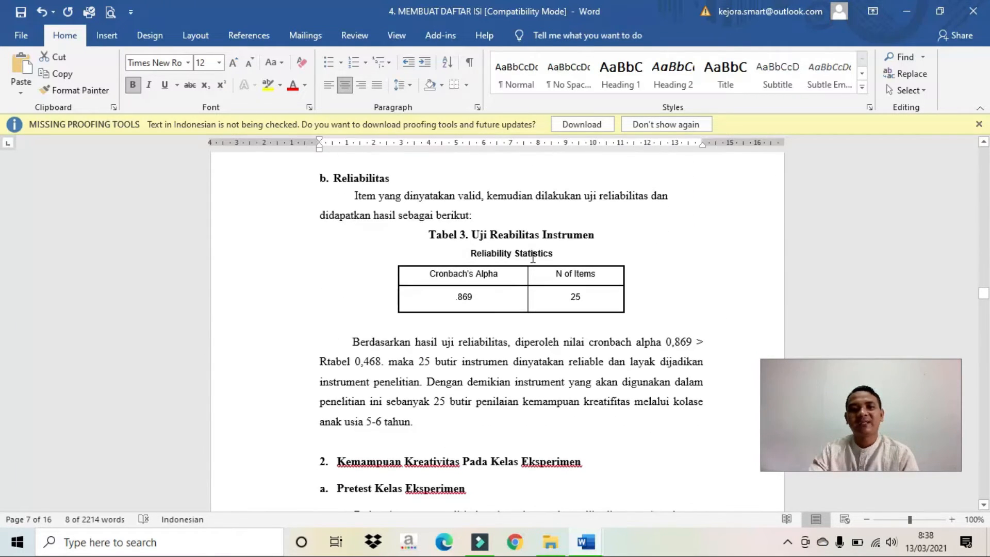
scroll(475, 243, "up", 20)
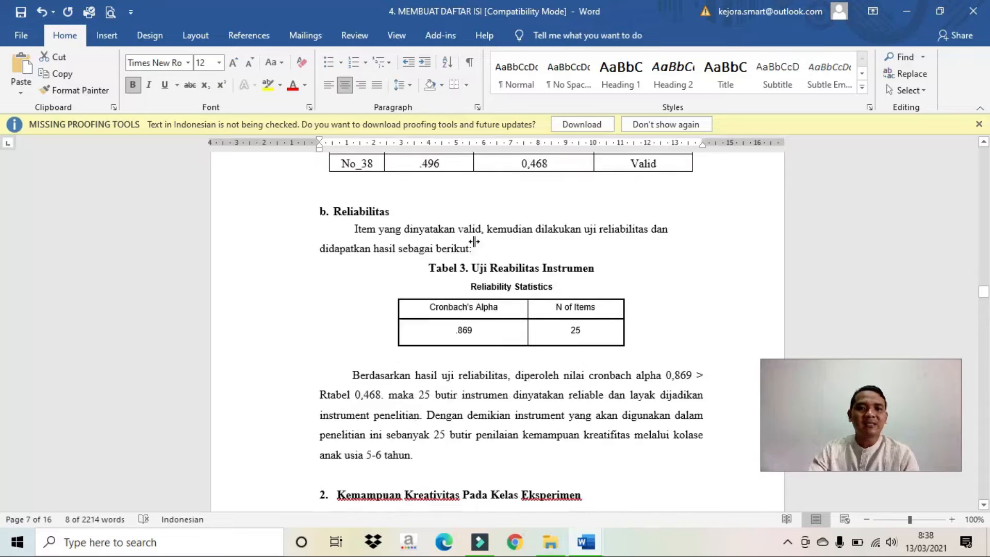
scroll(471, 254, "down", 20)
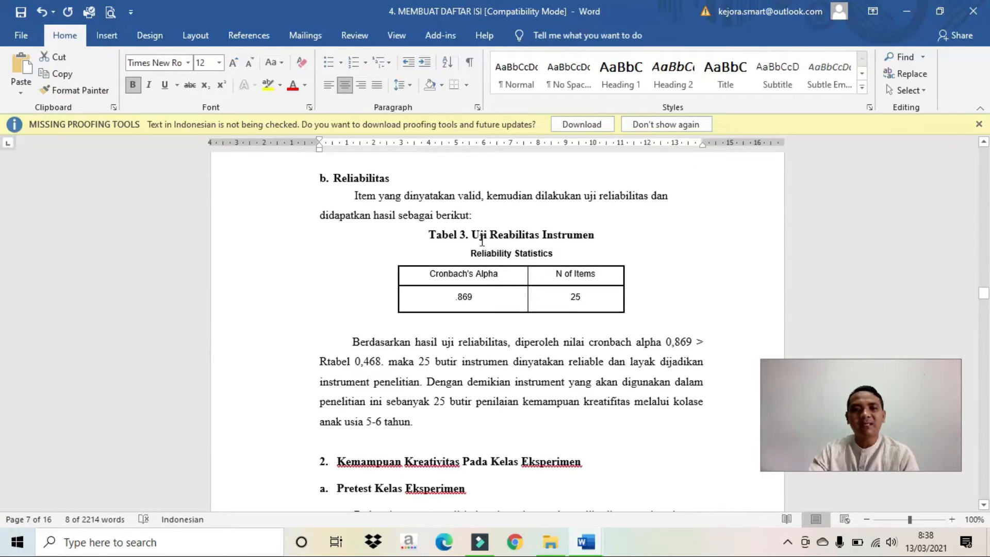
left_click_drag(473, 236, 409, 236)
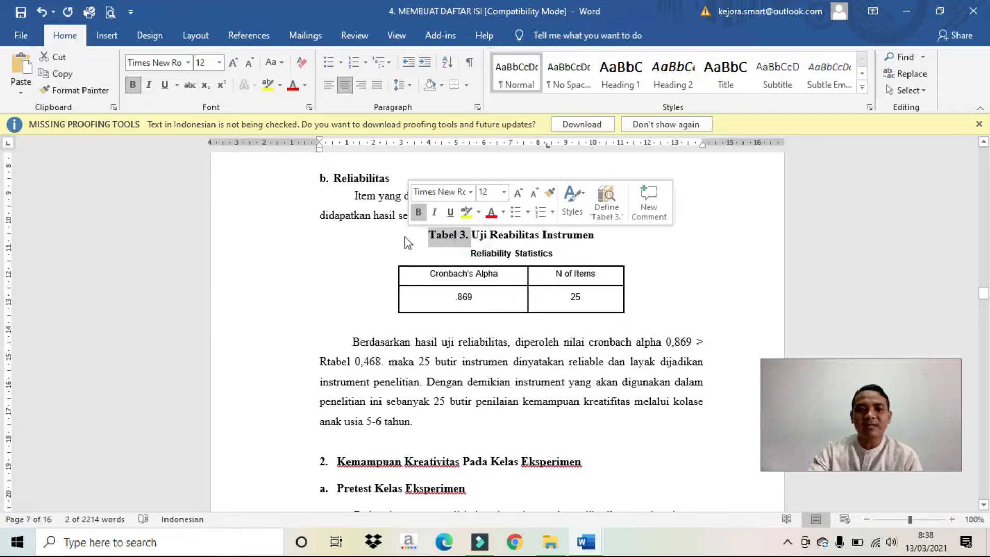
key("BackSpace")
key("ctrl+l")
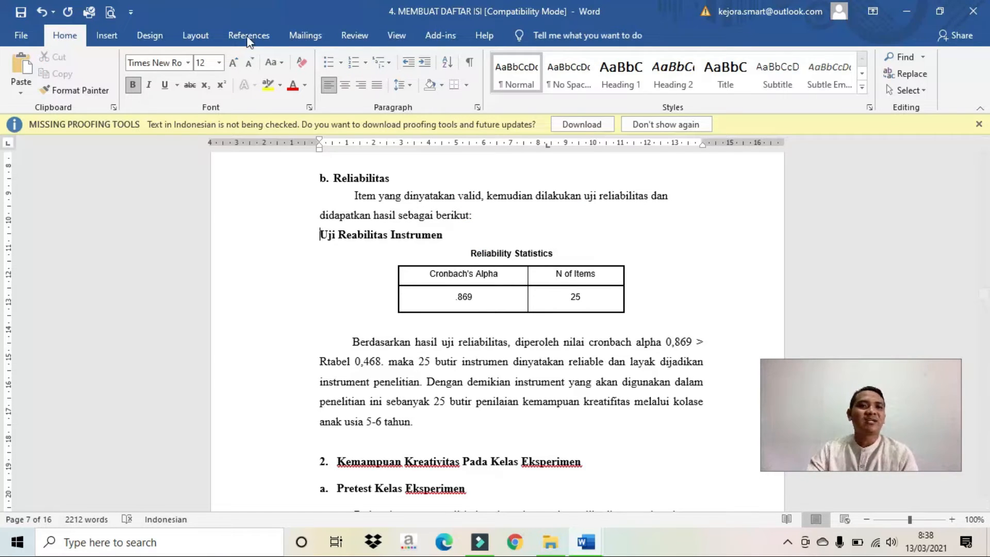
Insert a numbered caption with the Tabel 4. label before the title Uji Reabilitas Instrumen, followed by a period
left_click(247, 36)
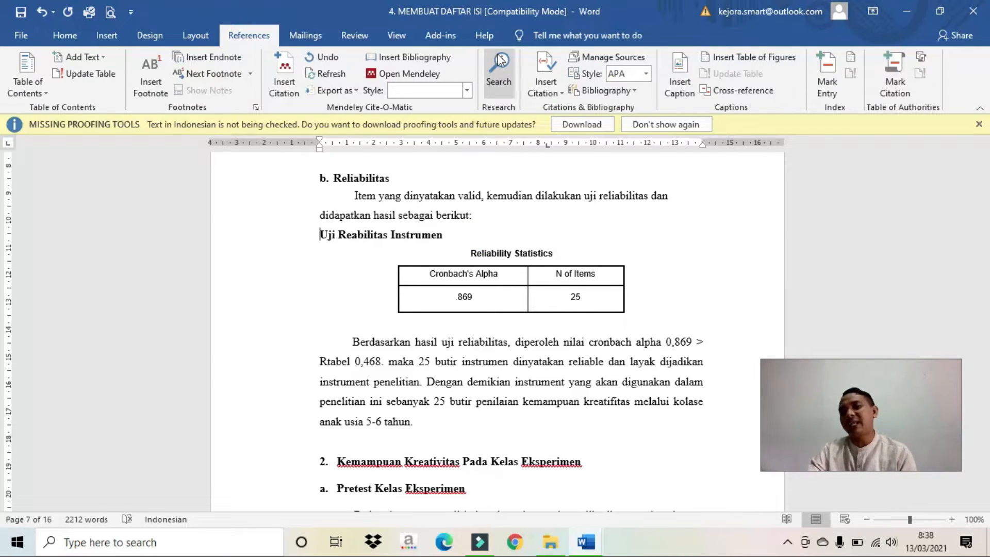
left_click(686, 77)
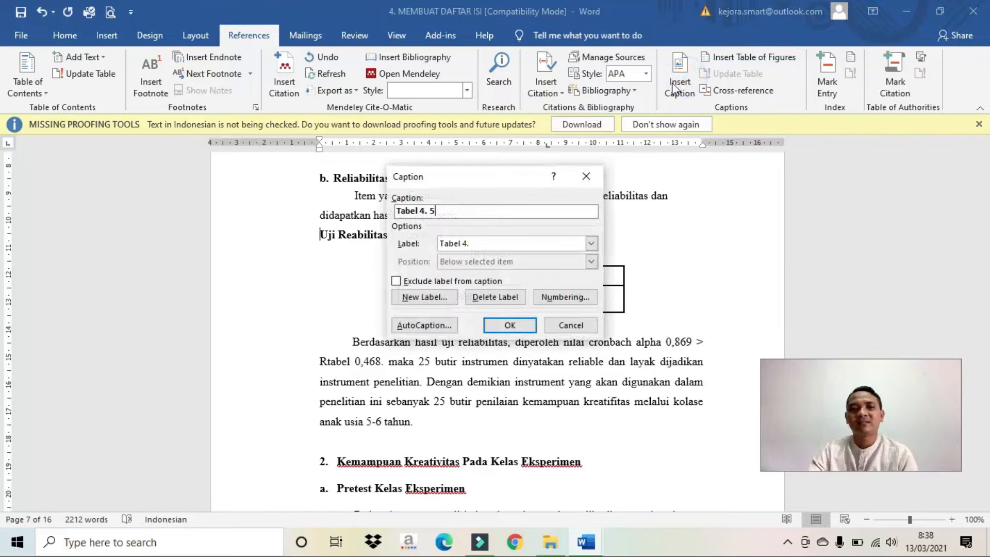
left_click(511, 325)
type(". 5.")
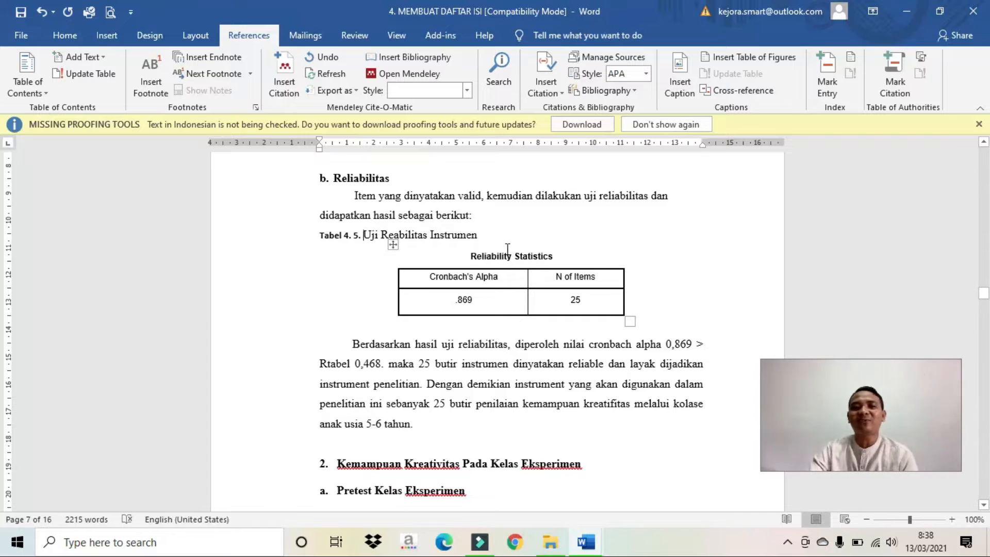
Format the Uji Reabilitas Instrumen caption line as 12 pt Times New Roman and centre it above its table
left_click_drag(487, 236, 320, 236)
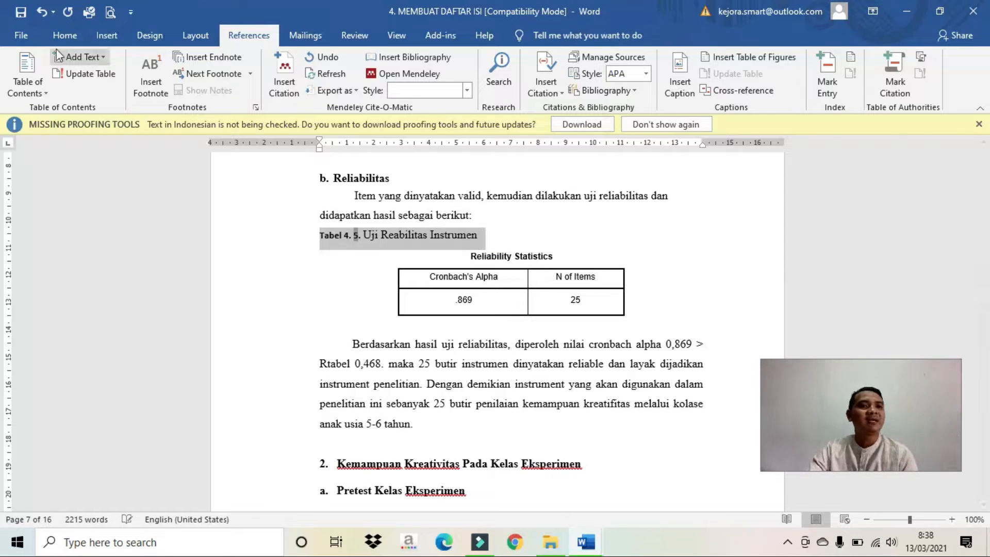
left_click(64, 35)
left_click(219, 62)
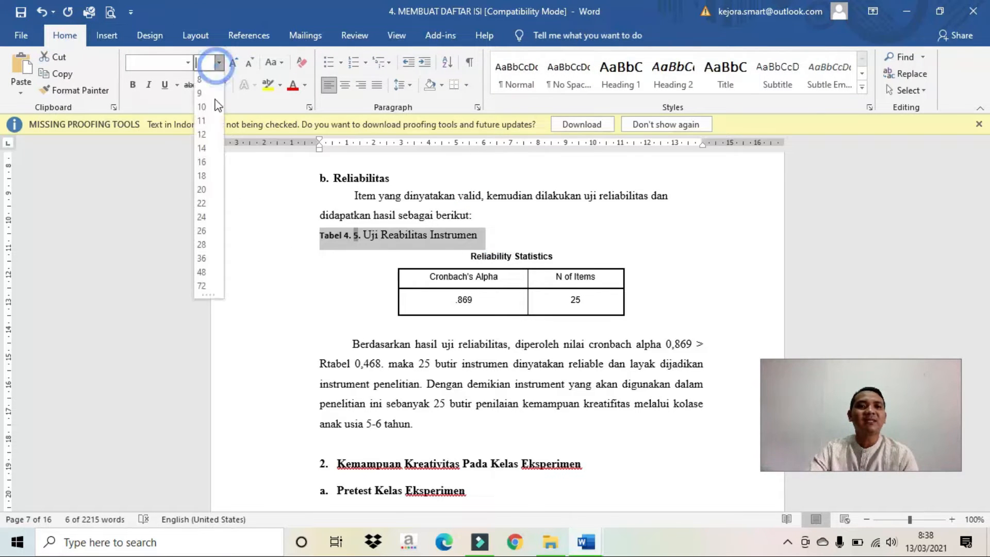
left_click(202, 134)
left_click(187, 62)
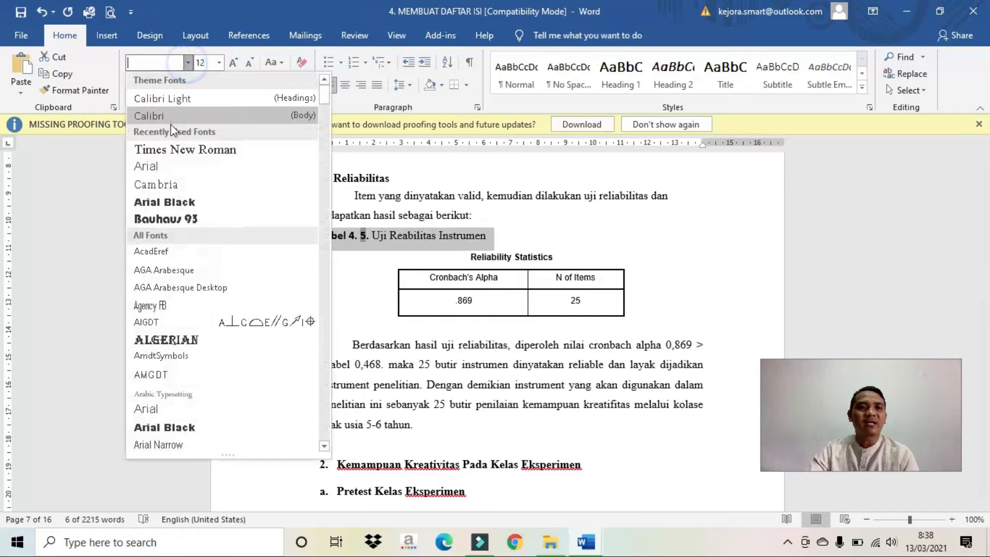
left_click(184, 148)
left_click(345, 84)
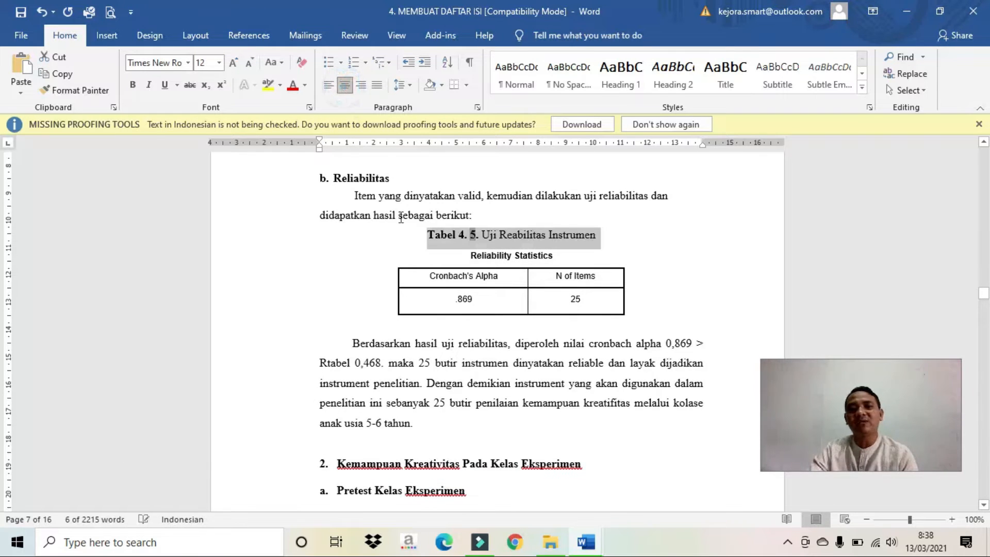
scroll(401, 218, "down", 20)
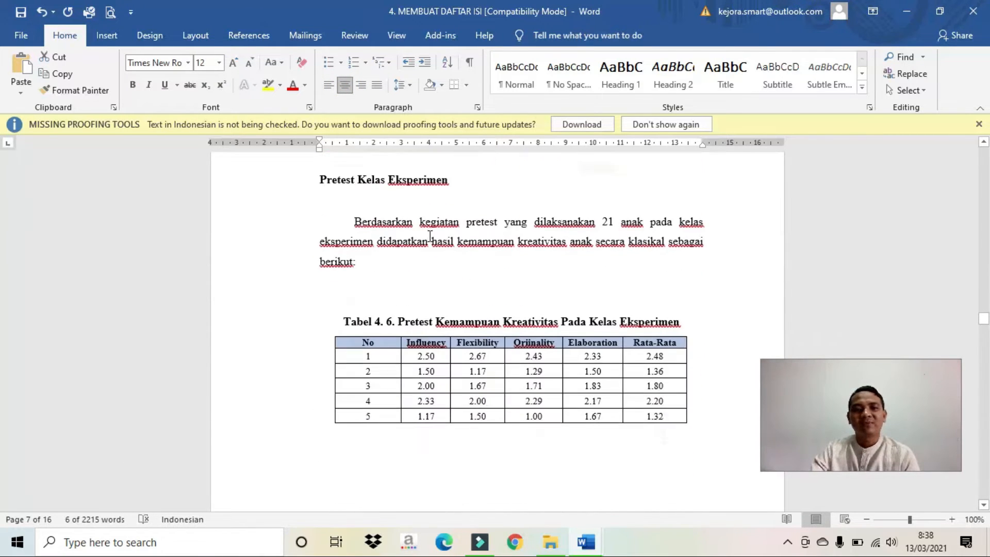
Remove the extra blank lines above the Tabel 4. 6 caption in the Pretest Kelas Eksperimen section
left_click(427, 284)
key("BackSpace")
key("BackSpace")
Review the remaining table captions and figures in the rest of the chapter
scroll(403, 255, "down", 8)
scroll(406, 262, "down", 4)
scroll(405, 262, "up", 2)
scroll(407, 262, "down", 6)
scroll(408, 263, "down", 8)
scroll(408, 263, "up", 8)
scroll(410, 264, "down", 14)
scroll(415, 266, "up", 5)
scroll(416, 269, "down", 15)
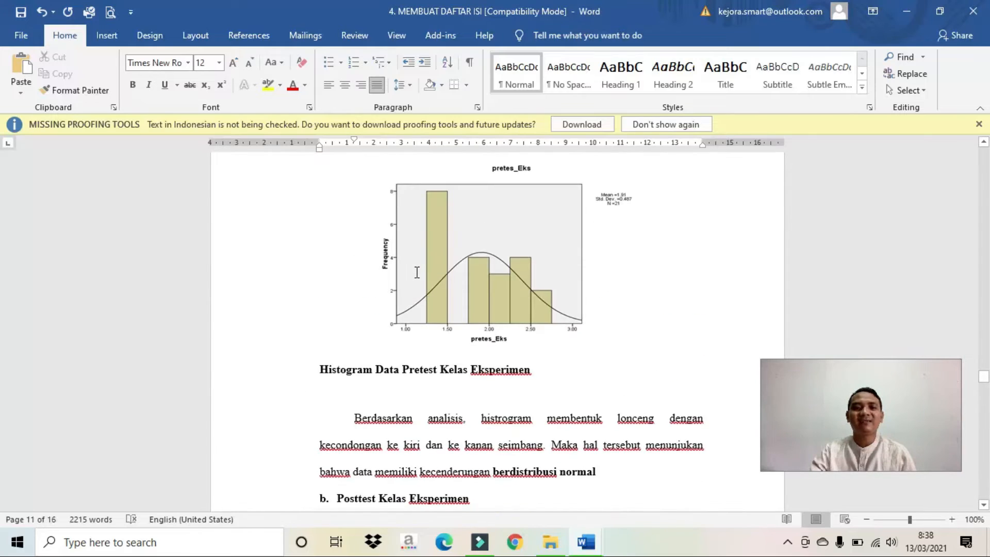
scroll(416, 272, "down", 10)
scroll(419, 269, "down", 15)
scroll(423, 269, "up", 20)
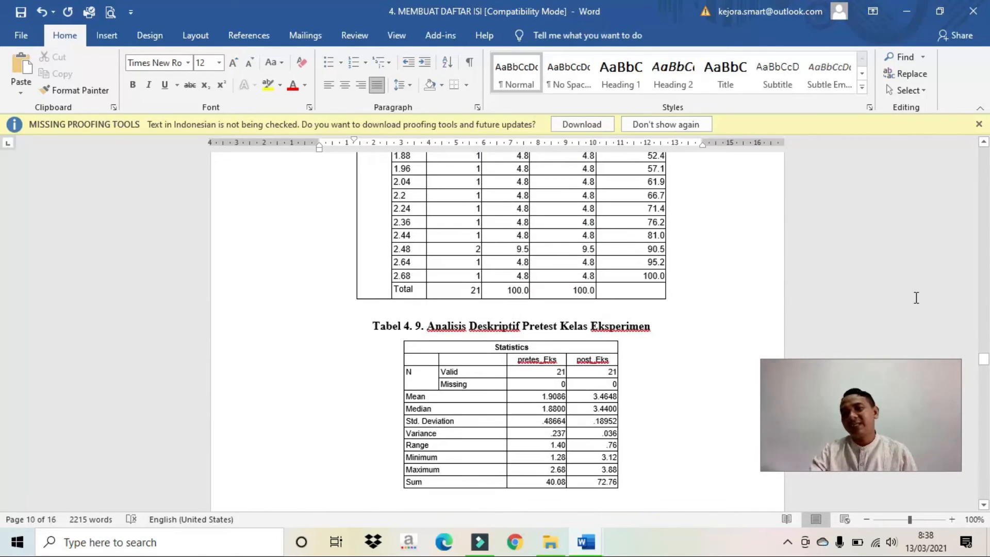
Insert a Next Page section break in the empty space below the table of contents
left_click_drag(984, 360, 985, 154)
scroll(687, 225, "down", 10)
left_click(532, 230)
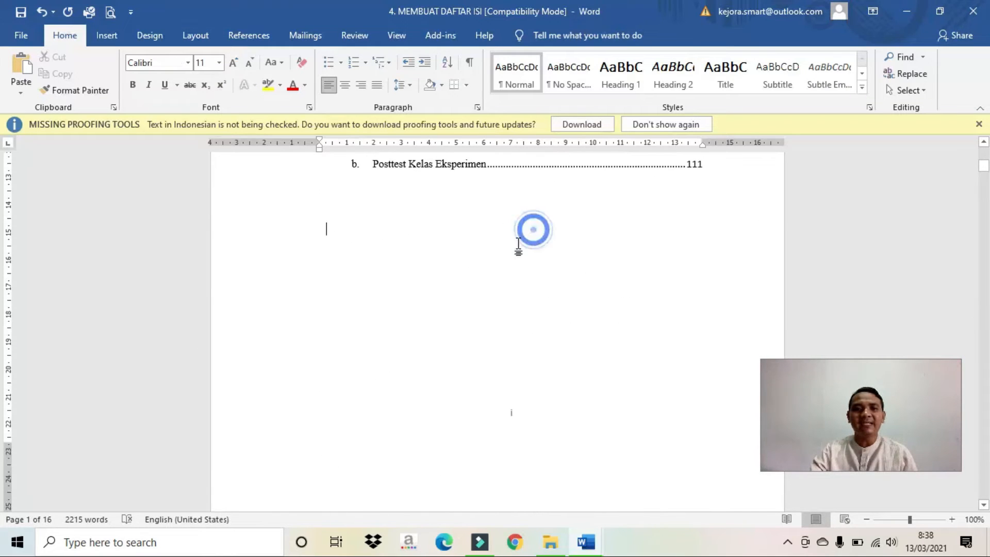
left_click(195, 35)
left_click(186, 57)
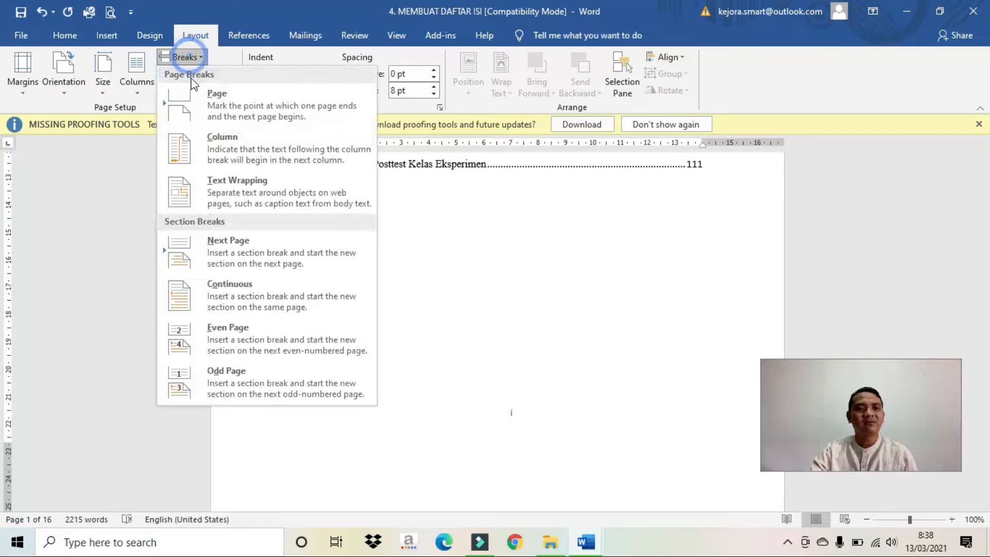
left_click(221, 252)
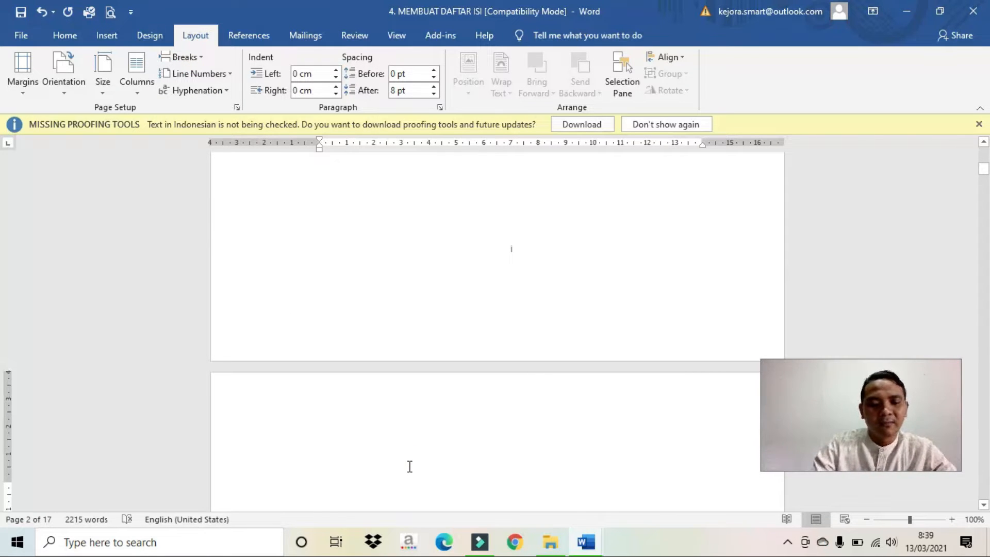
Enter the title DAFTAR TABEL in capitals on the new page after the table of contents
type("Daft")
key("BackSpace")
key("BackSpace")
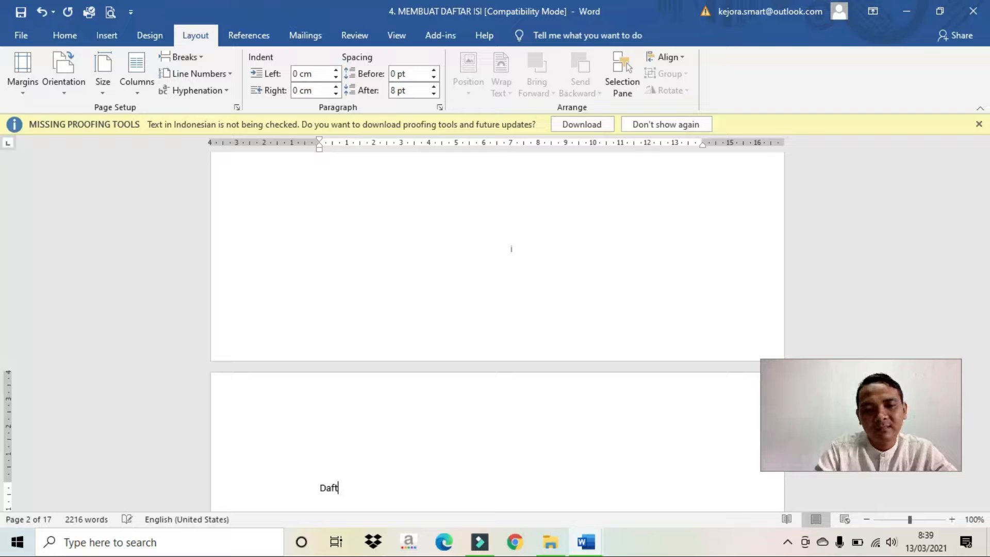
key("Caps_Lock")
type("FT")
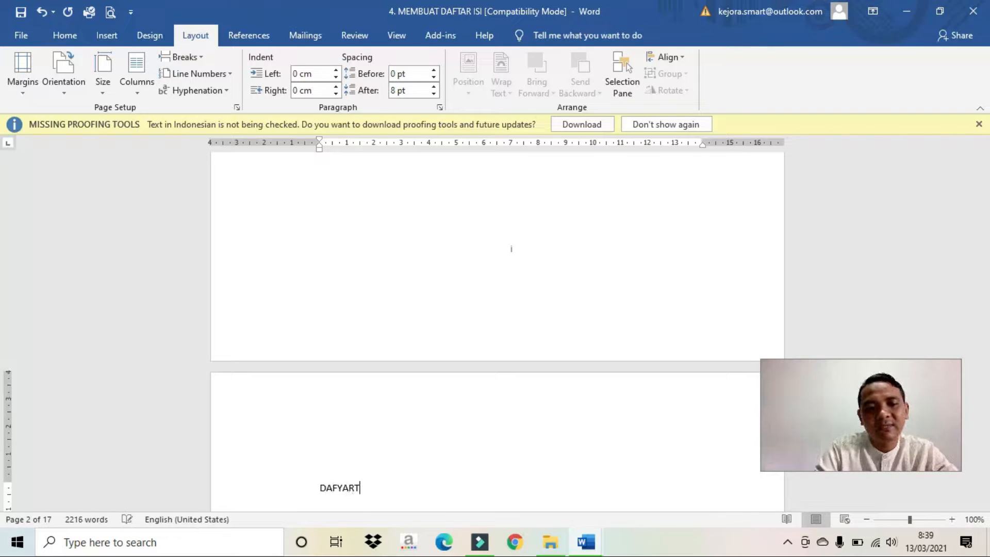
key("BackSpace")
key("BackSpace")
key("BackSpace")
key("BackSpace")
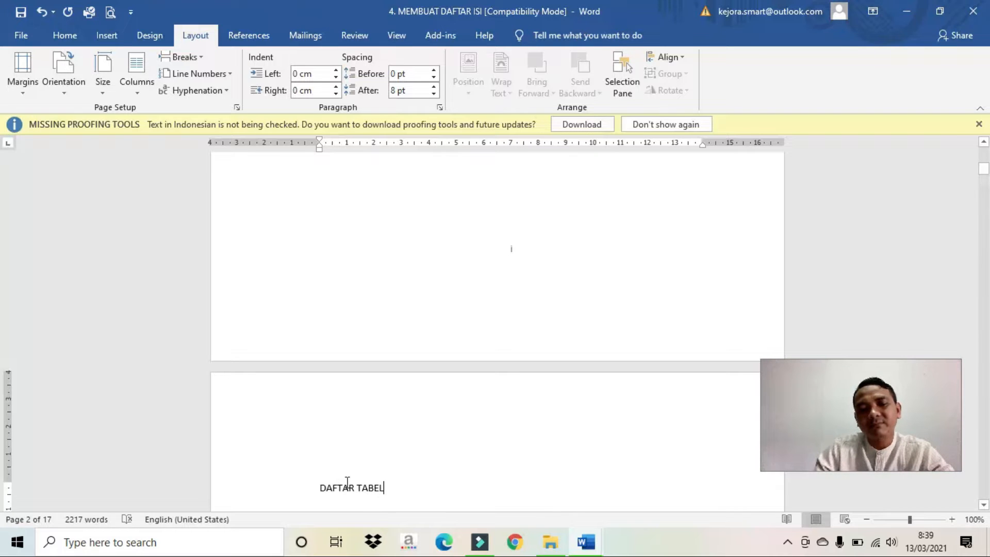
Centre the DAFTAR TABEL title and format it as bold 12 pt Times New Roman
left_click_drag(393, 493, 310, 477)
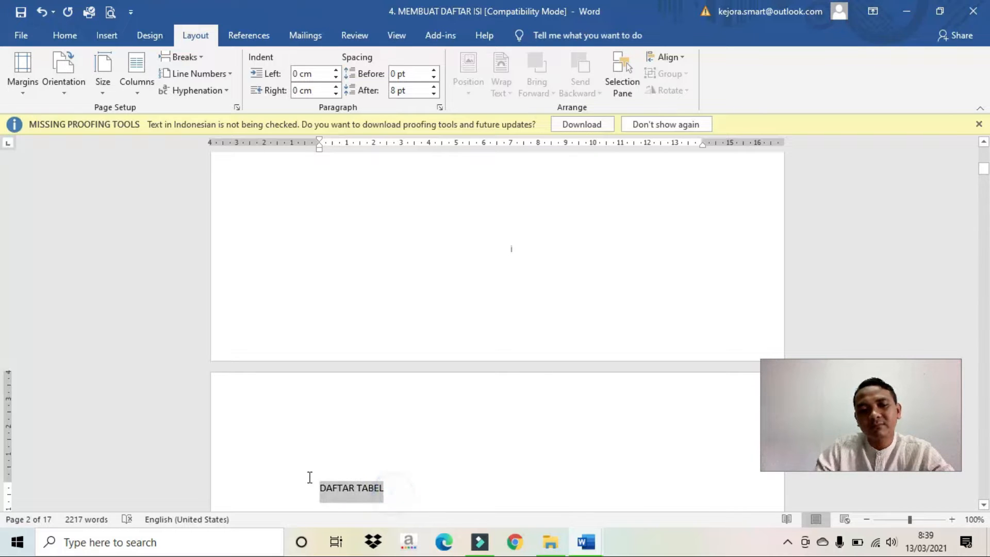
left_click(64, 35)
left_click(352, 87)
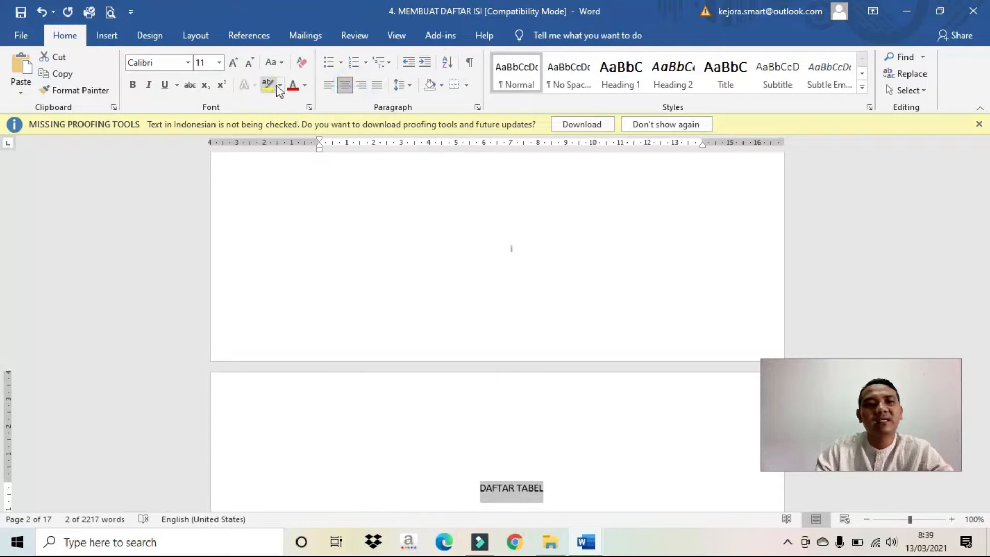
left_click(232, 67)
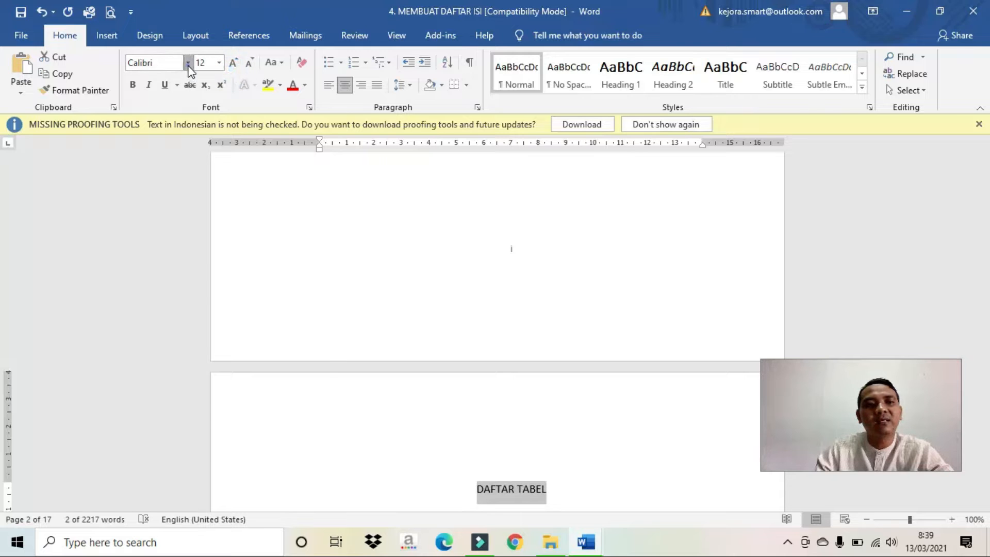
left_click(187, 63)
scroll(138, 110, "up", 6)
scroll(150, 107, "up", 5)
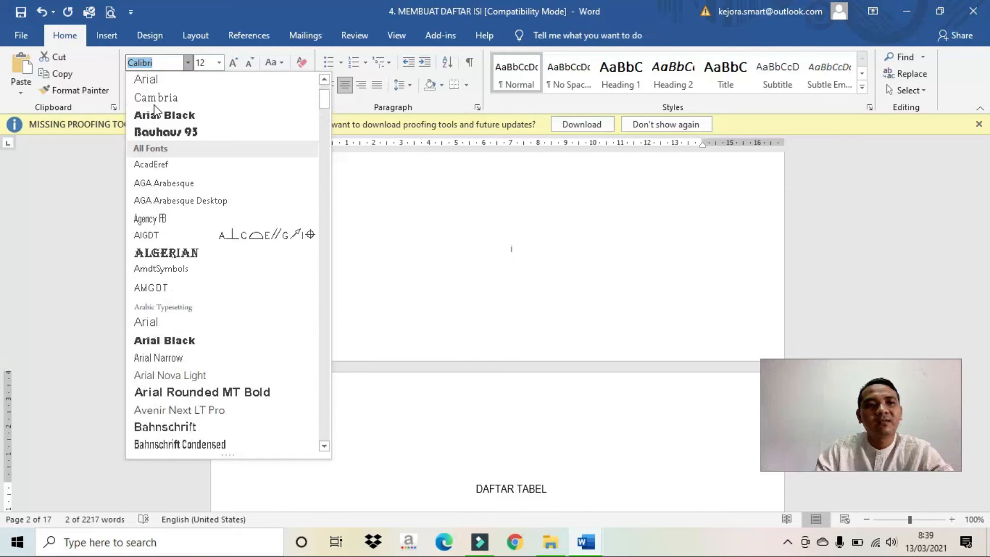
left_click(173, 150)
key("ctrl+b")
Start a left-aligned, non-bold line a little below the DAFTAR TABEL title
left_click(591, 484)
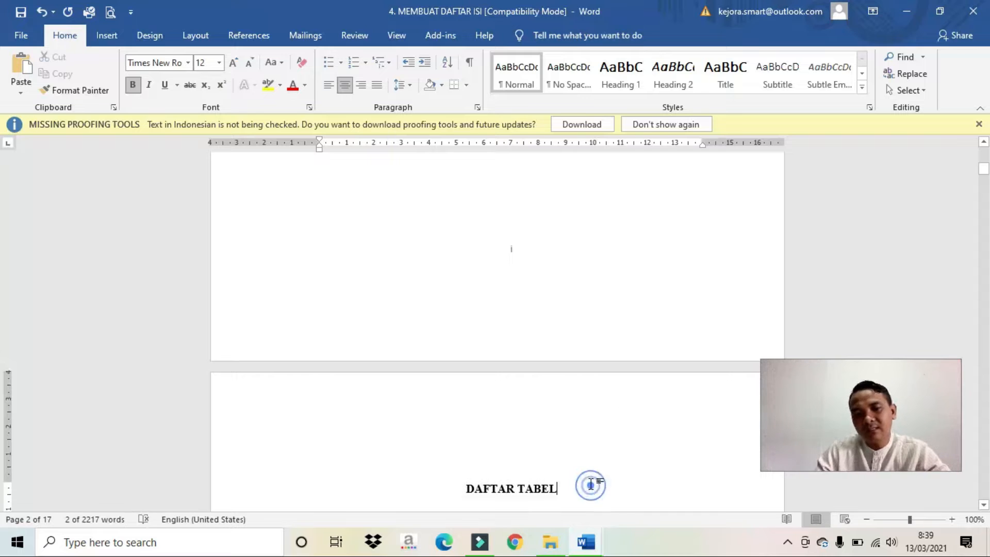
left_click(590, 483)
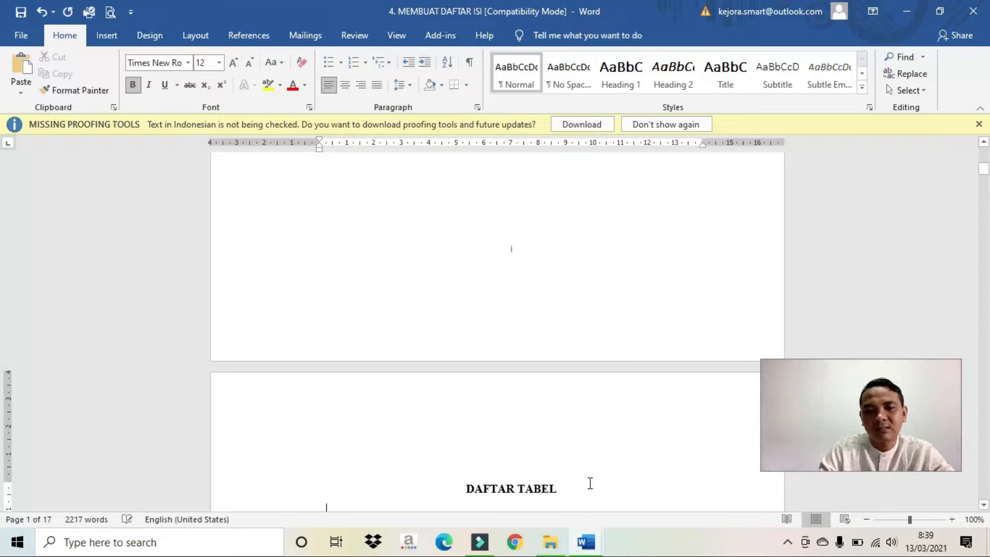
scroll(571, 461, "down", 5)
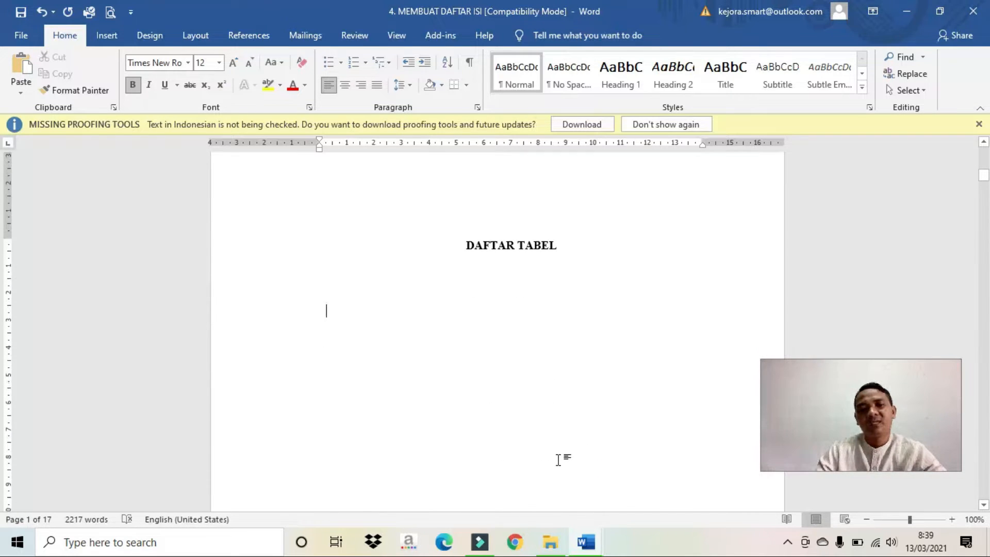
key("ctrl+b")
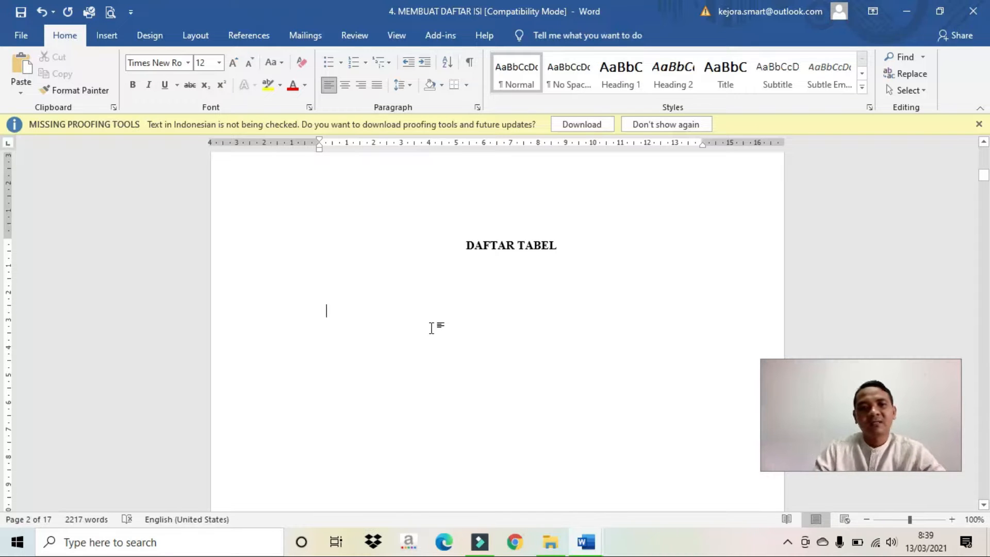
Set the page numbering of the DAFTAR TABEL section to continue from the previous section
scroll(431, 328, "down", 9)
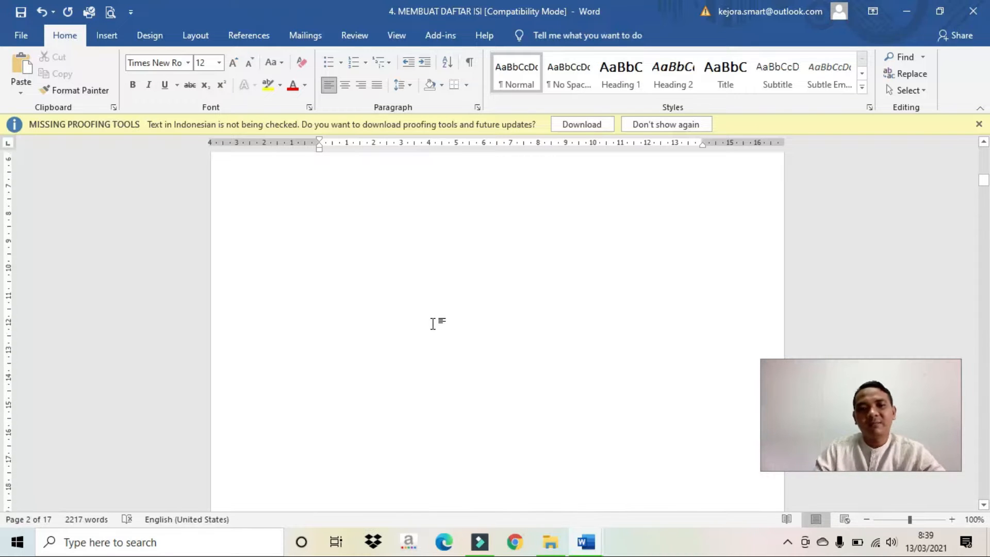
double_click(519, 395)
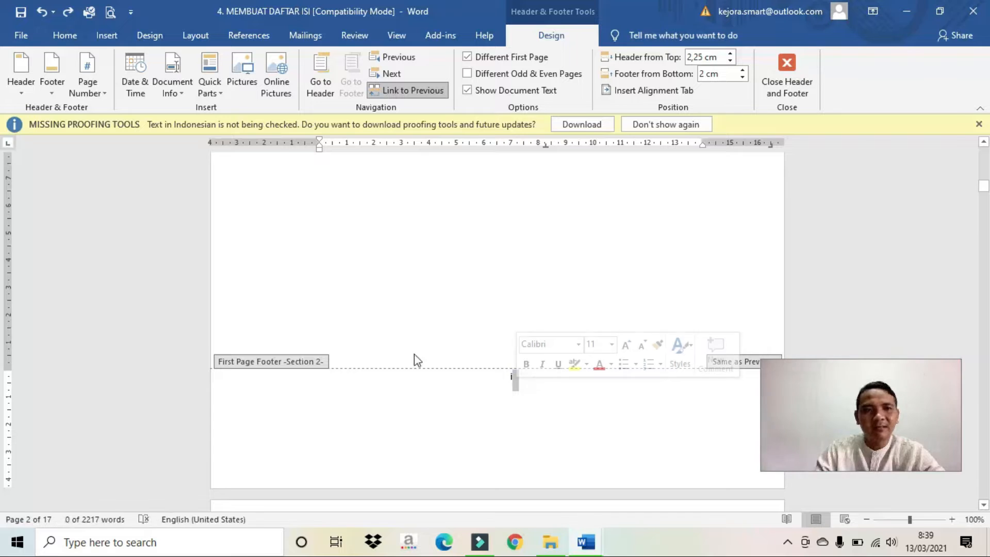
left_click(86, 77)
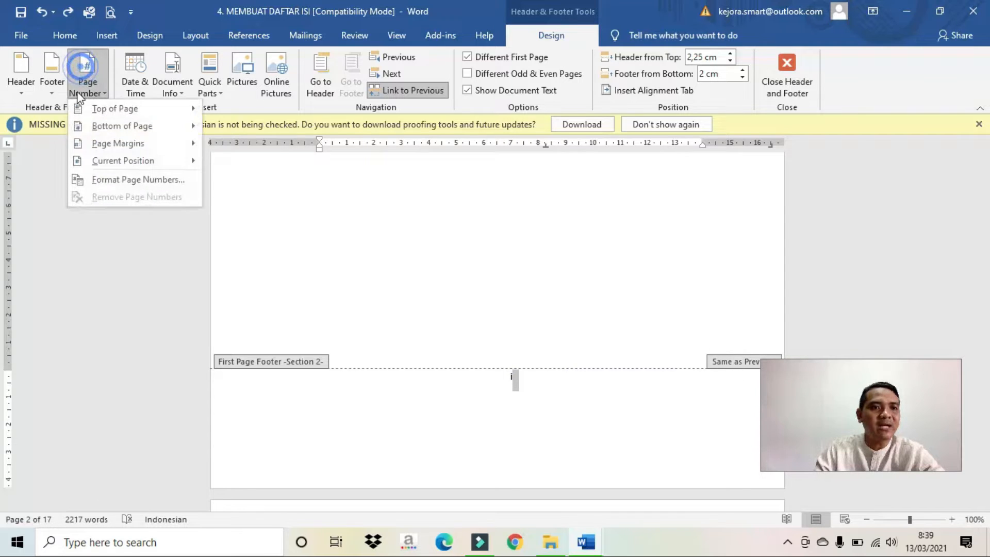
left_click(91, 178)
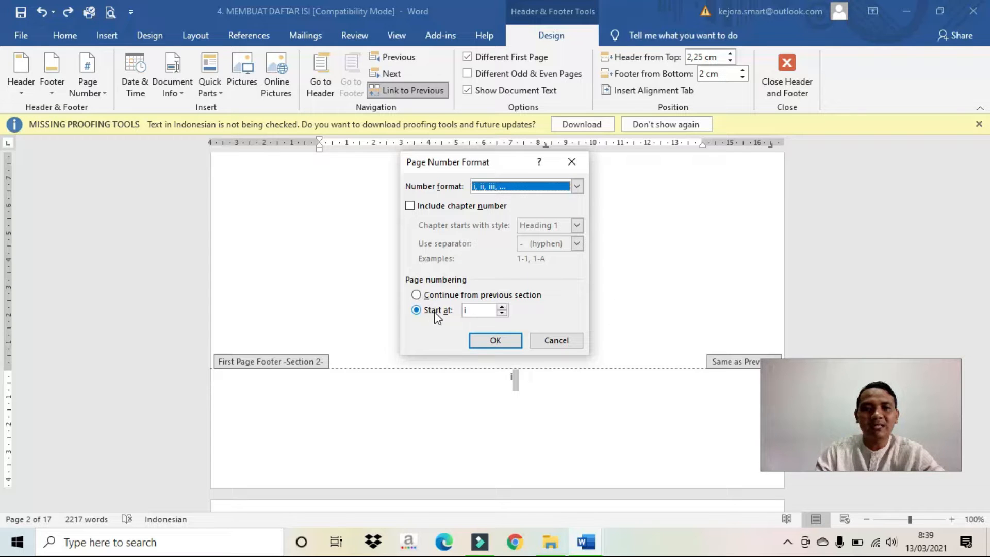
left_click(416, 294)
left_click(495, 341)
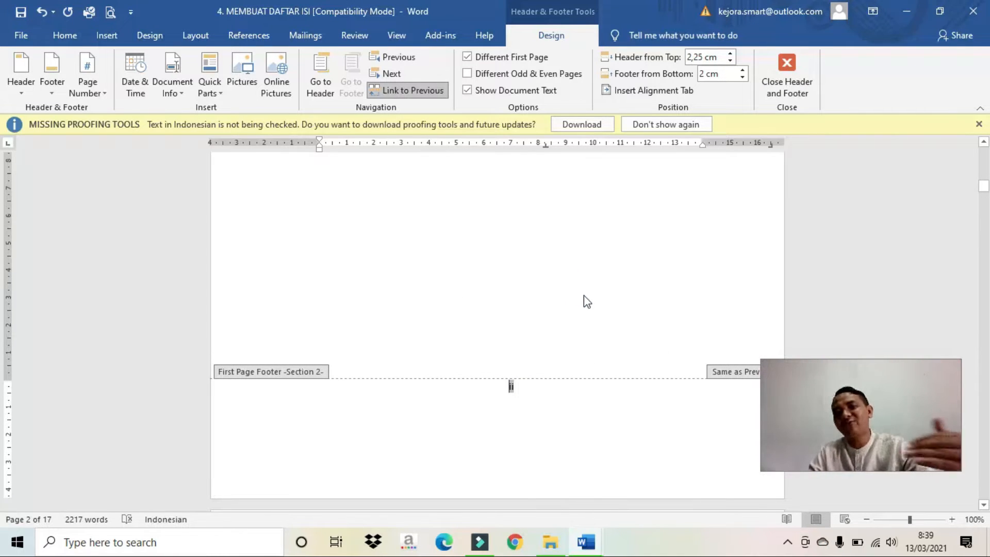
double_click(581, 298)
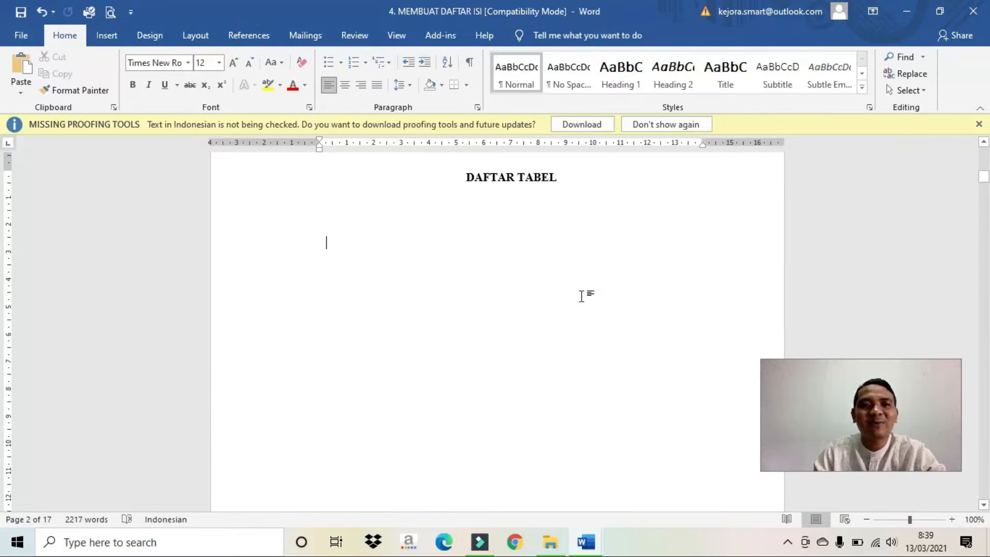
Insert a table of figures with the caption label Tabel 4. below the DAFTAR TABEL title
left_click(241, 37)
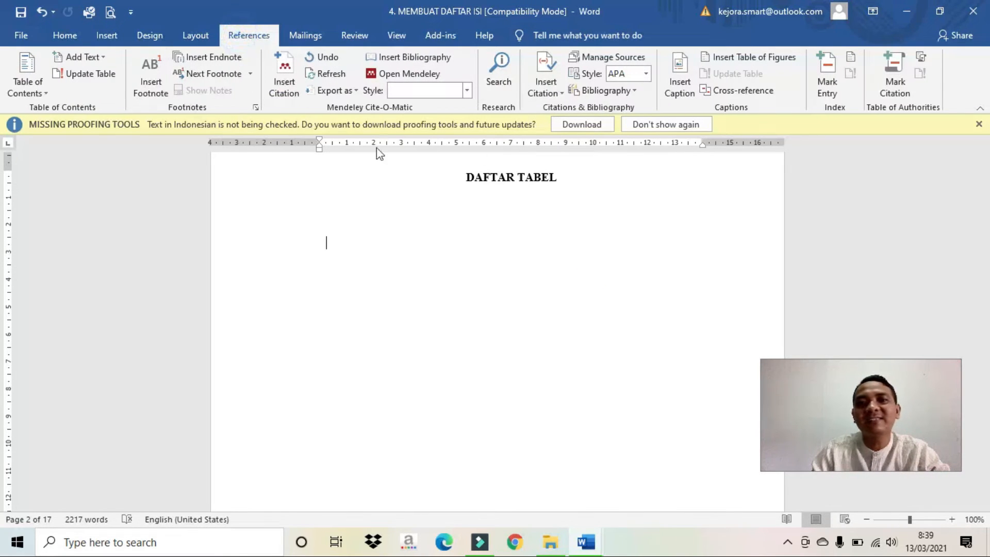
left_click(751, 56)
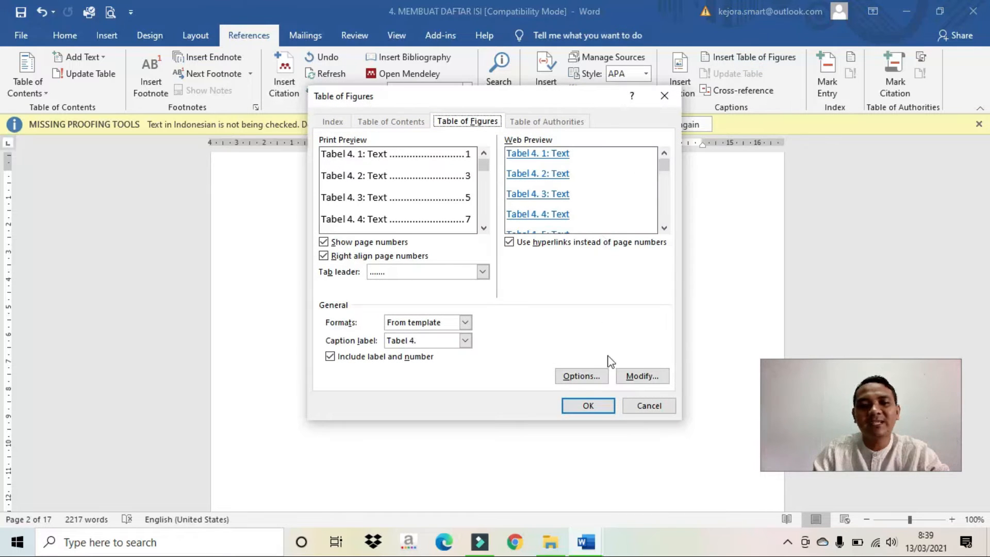
left_click(592, 409)
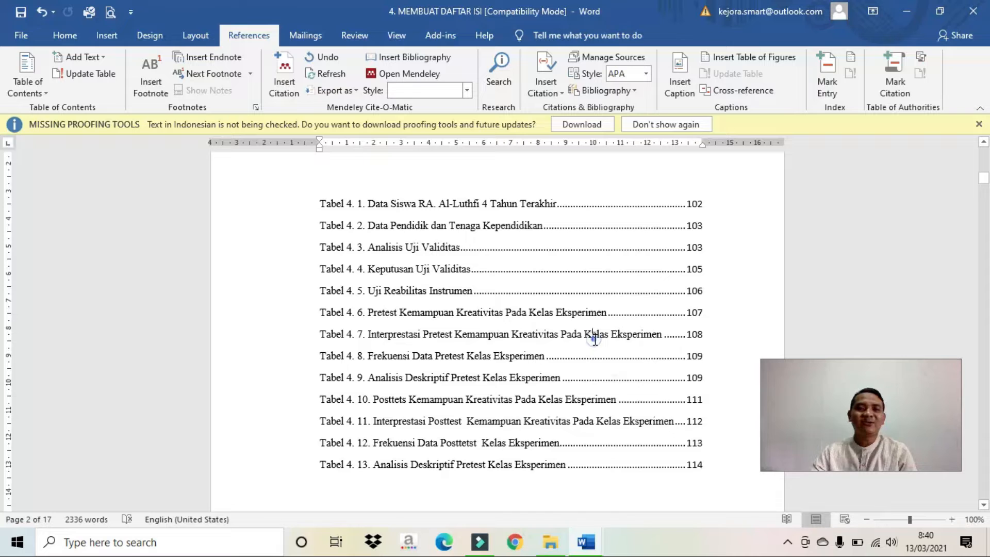
Add a line below the last entry of the list of tables and insert a Next Page section break there
double_click(569, 269)
left_click(453, 288)
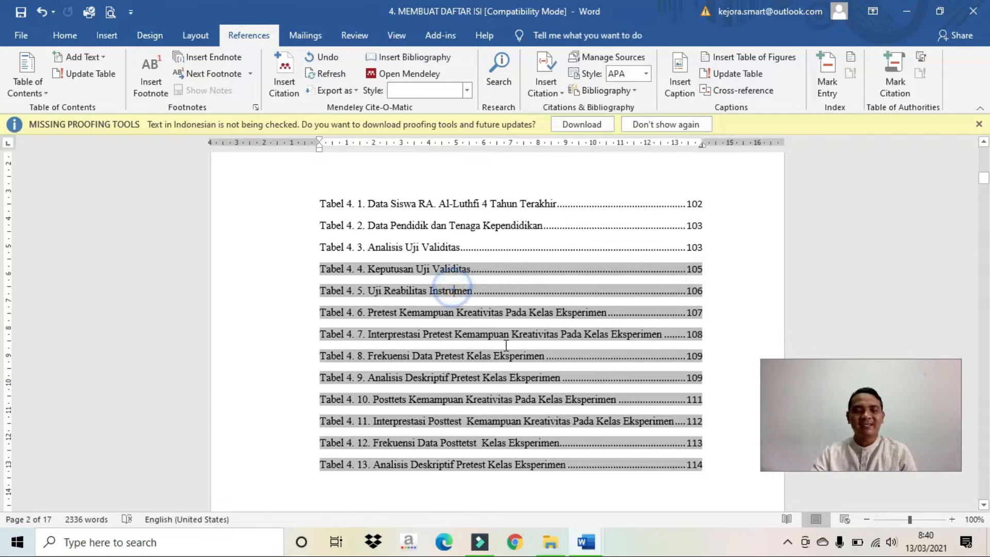
scroll(508, 348, "down", 5)
left_click(510, 379)
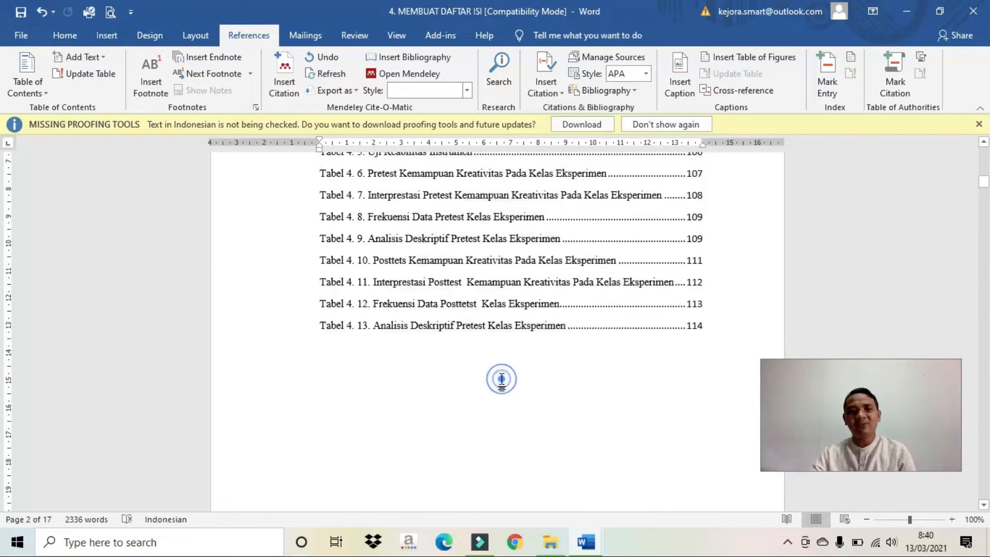
left_click(720, 326)
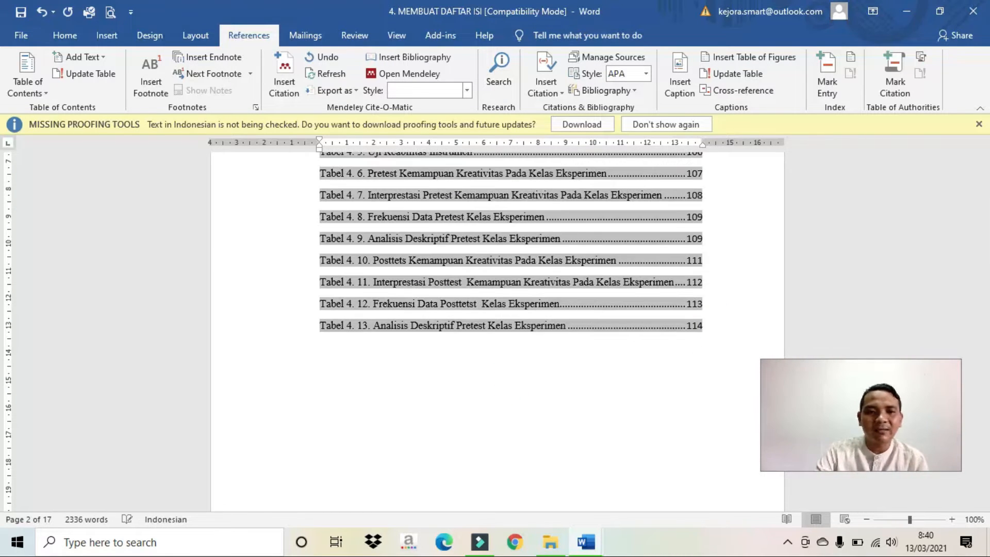
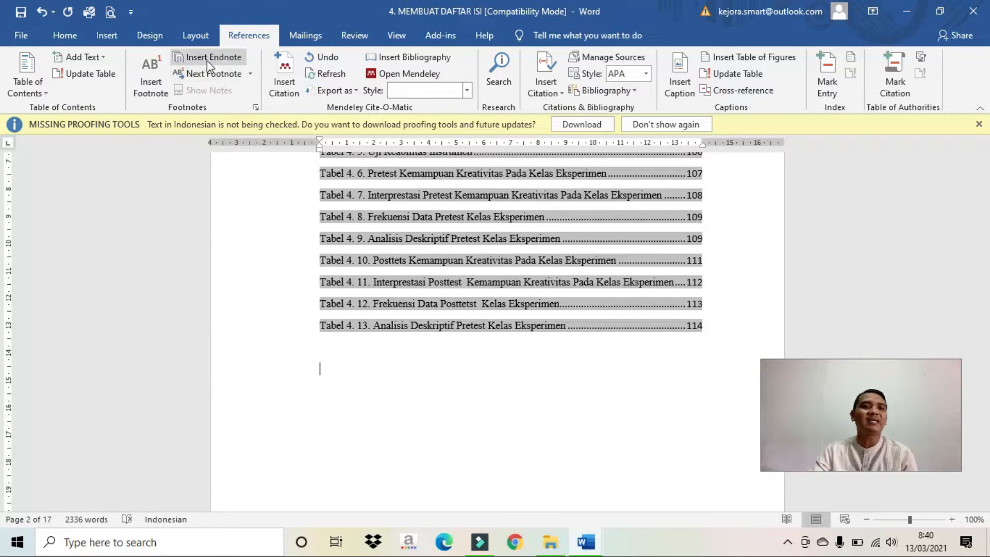
left_click(192, 36)
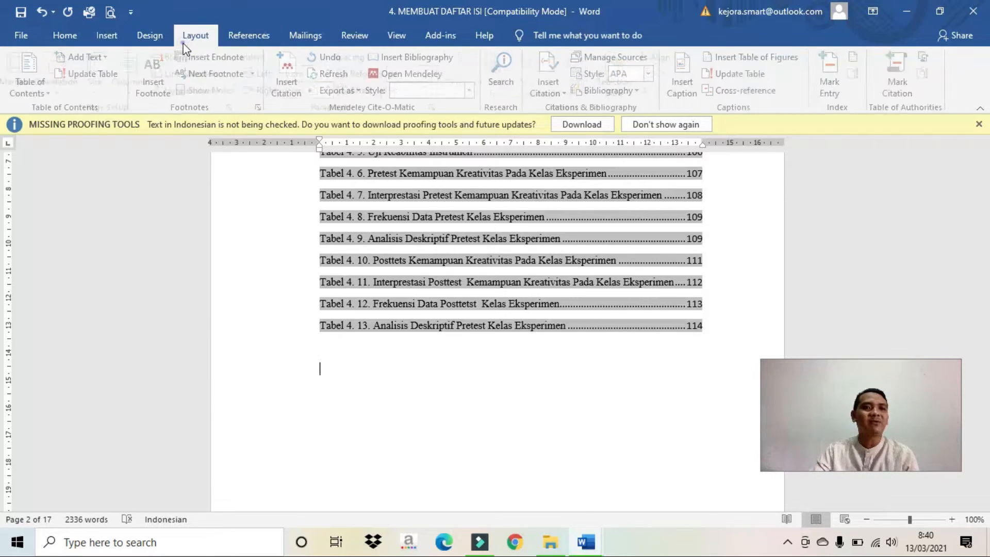
left_click(184, 57)
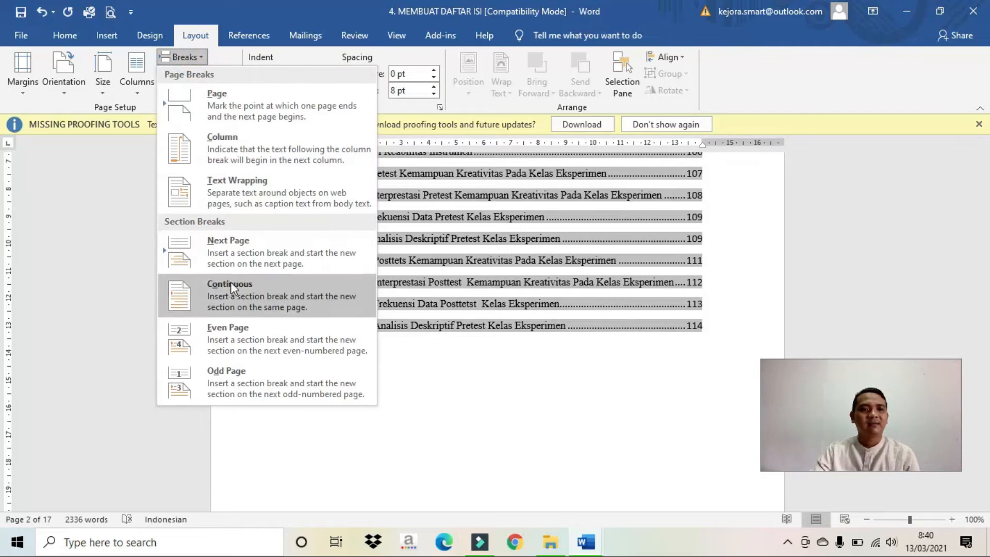
left_click(235, 253)
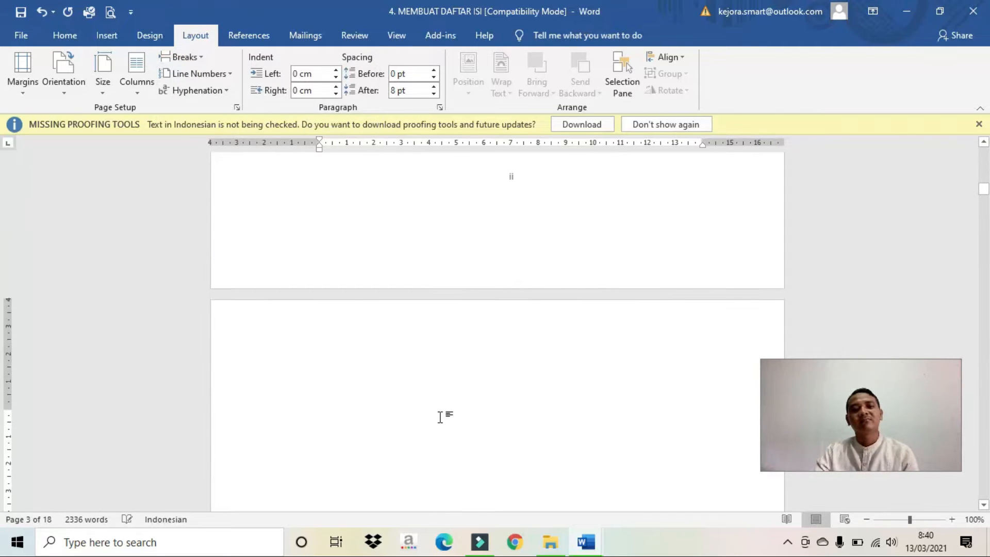
Add the title DAFTAR GAMBAR on the new page, centred in bold 12 pt Times New Roman
type("DAFTAR GAMBAR")
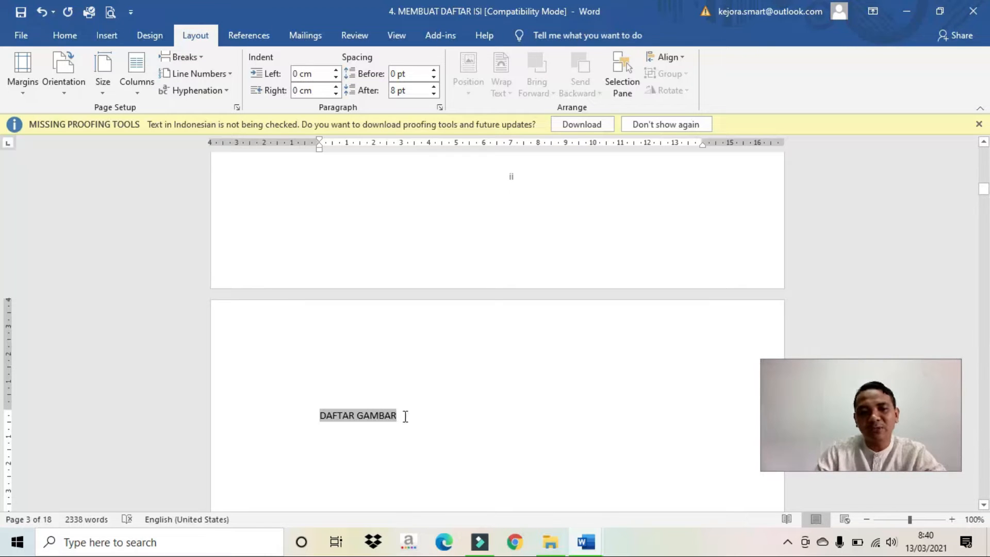
left_click_drag(405, 416, 318, 416)
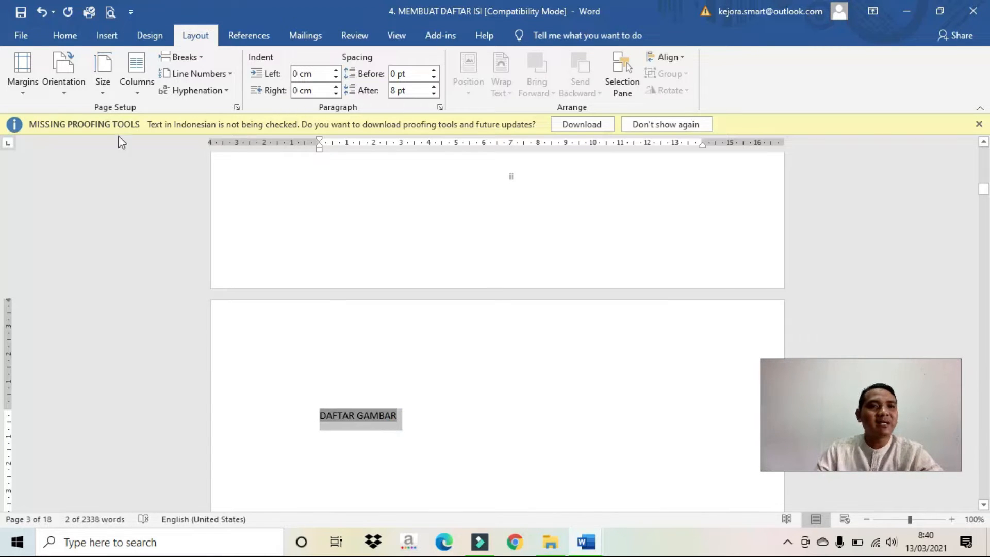
left_click(69, 40)
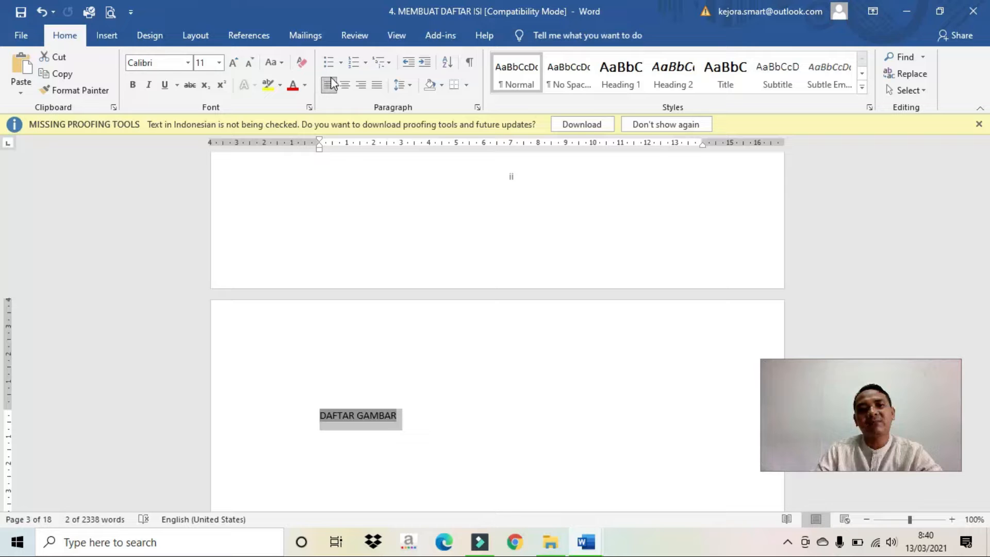
left_click(345, 84)
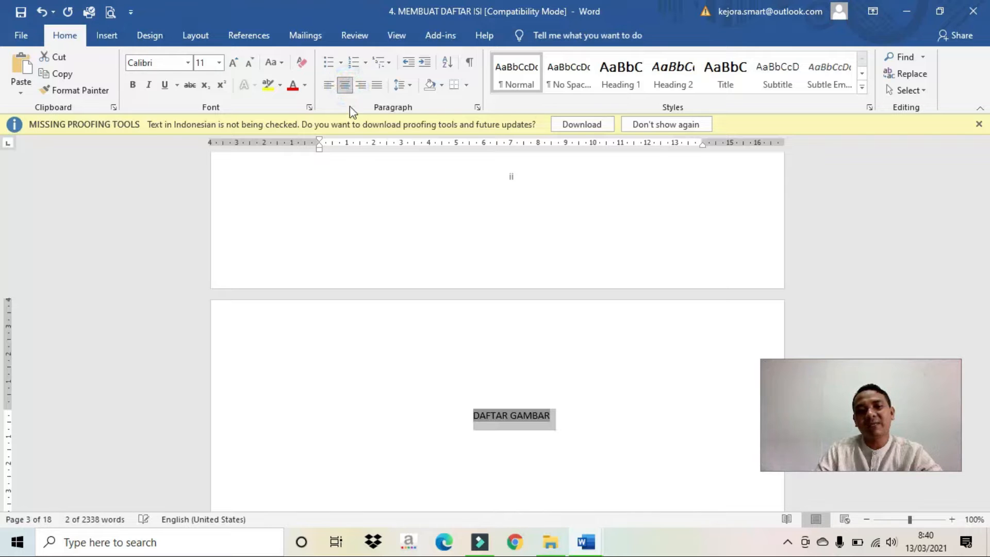
left_click(233, 63)
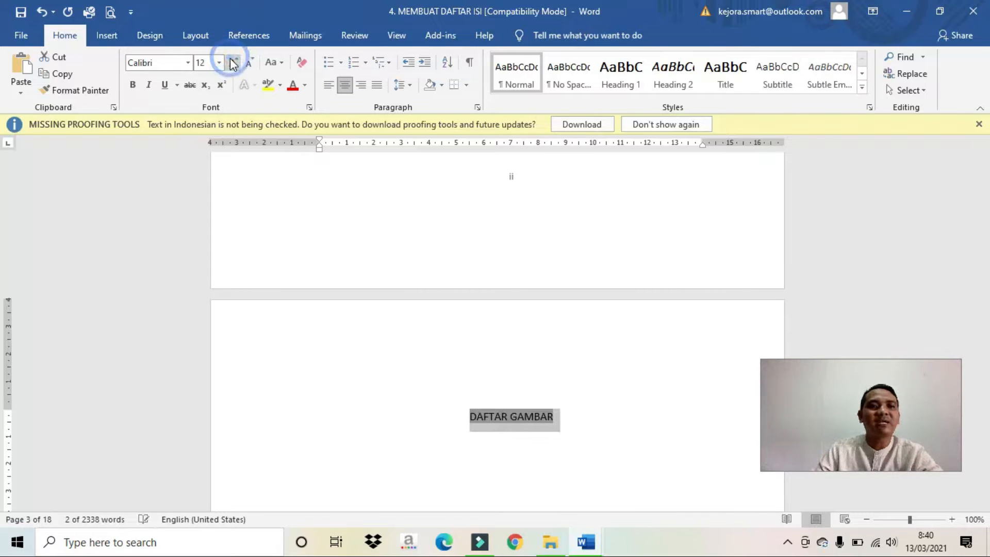
left_click(188, 63)
scroll(192, 206, "up", 10)
scroll(193, 202, "up", 2)
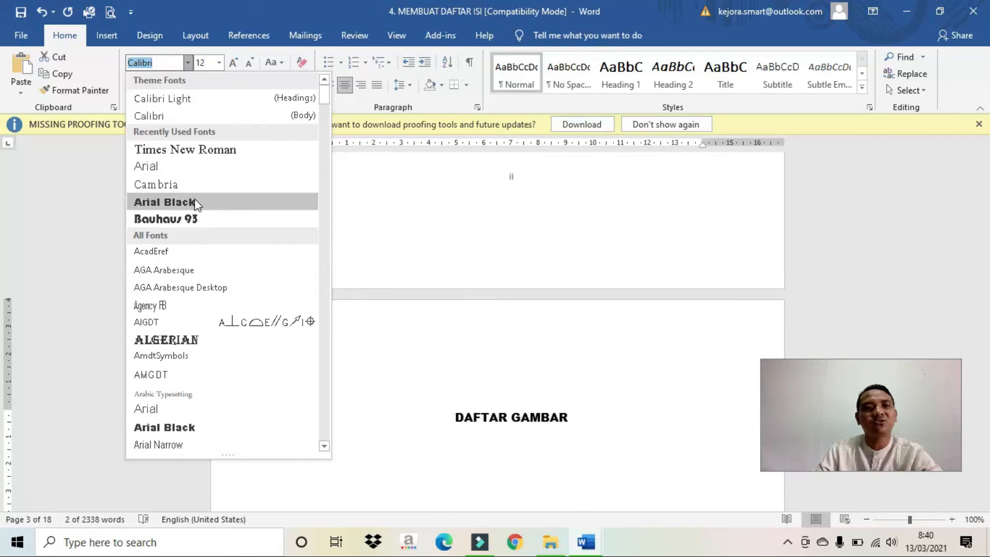
left_click(197, 154)
key("ctrl+b")
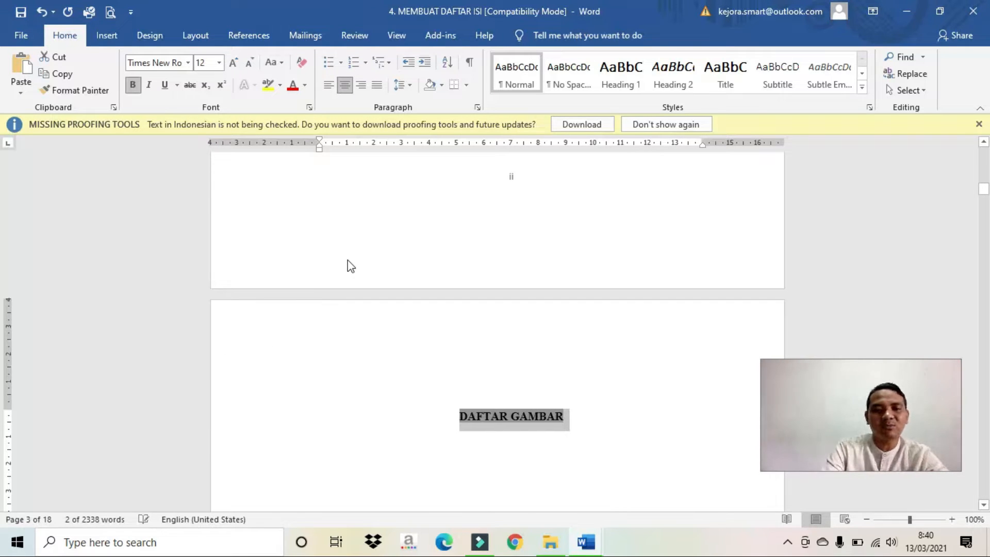
Start a left-aligned line below the DAFTAR GAMBAR title
left_click(603, 405)
key("Return")
key("ctrl+l")
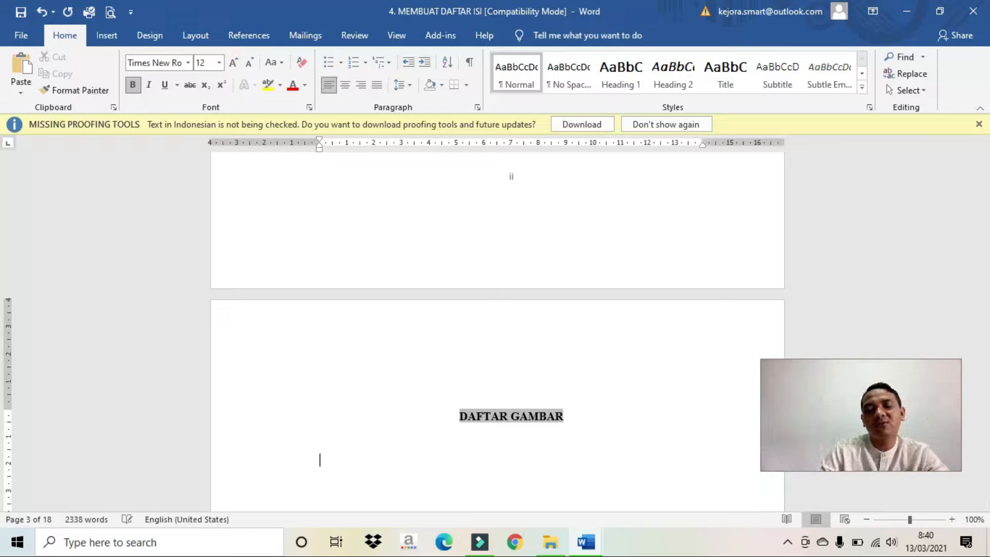
scroll(626, 432, "down", 1)
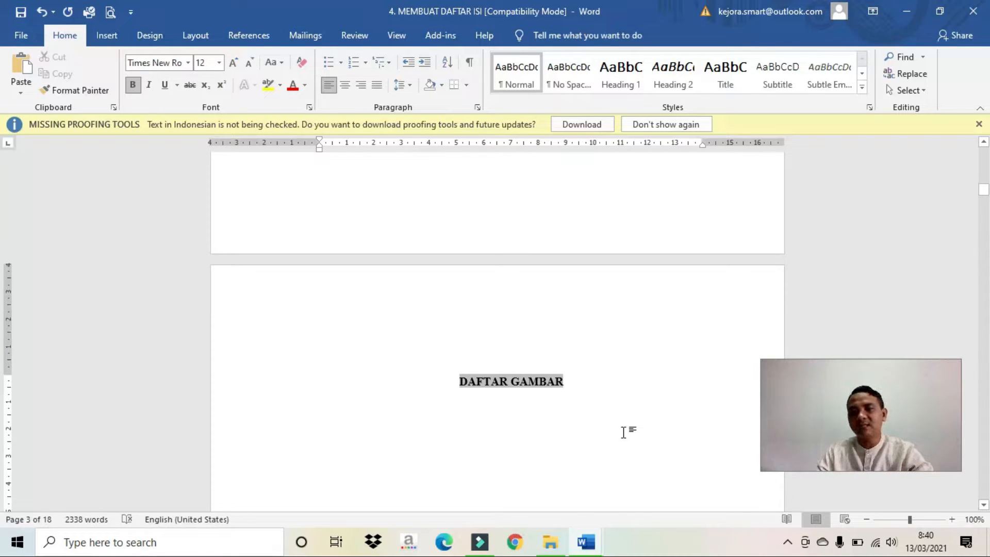
left_click(511, 435)
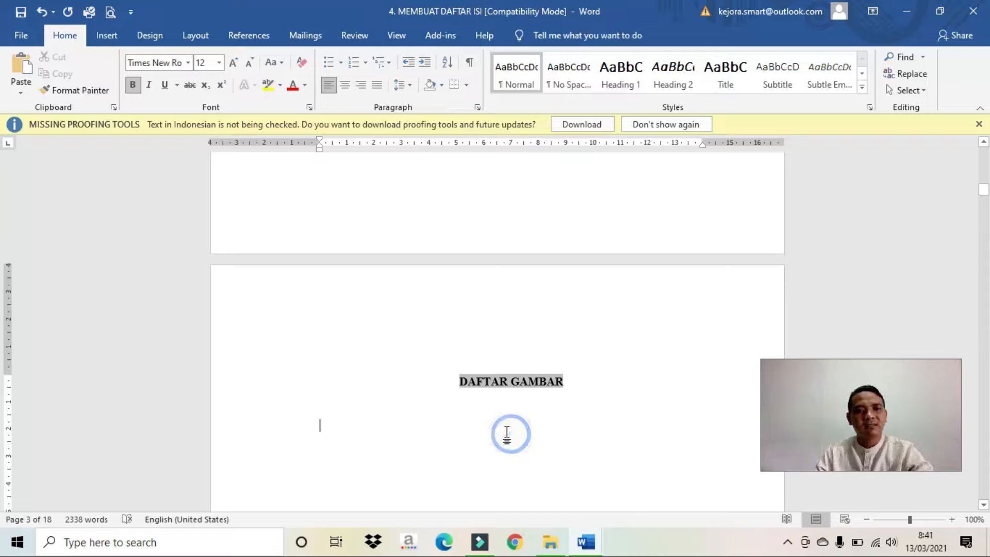
left_click(400, 431)
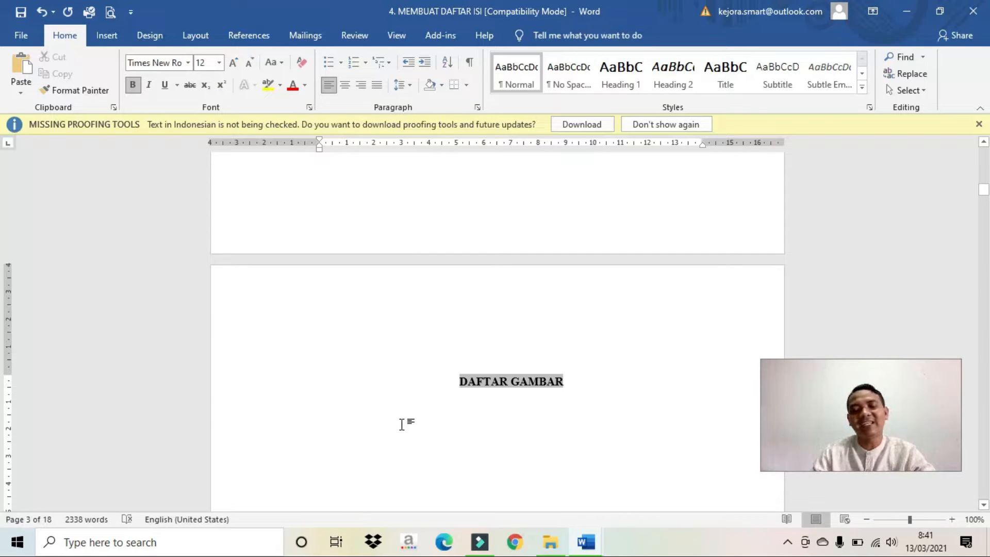
Create the caption label Gambar 4. and insert its caption number, followed by a period, before Pretest Kelas Eksperimen under the two photos
scroll(409, 400, "down", 10)
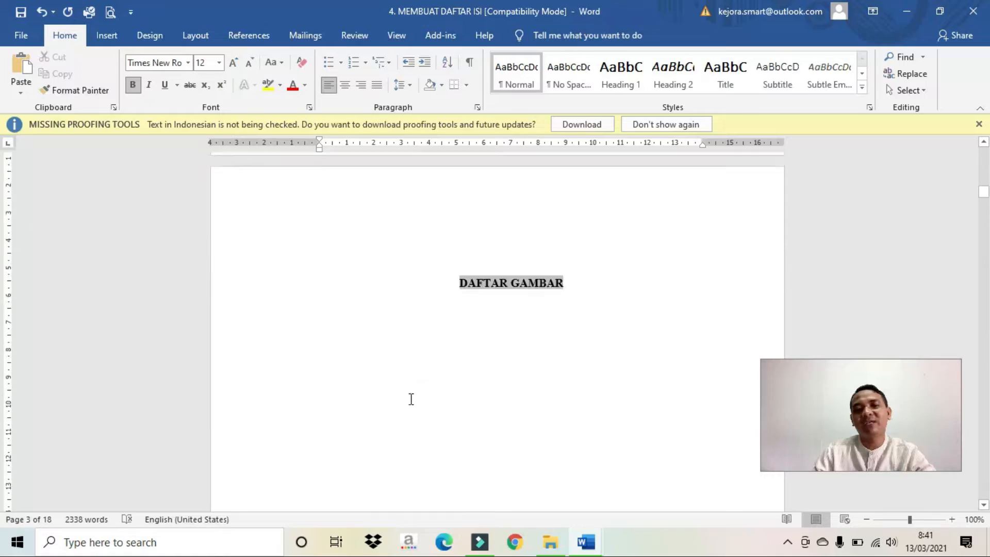
scroll(458, 367, "down", 20)
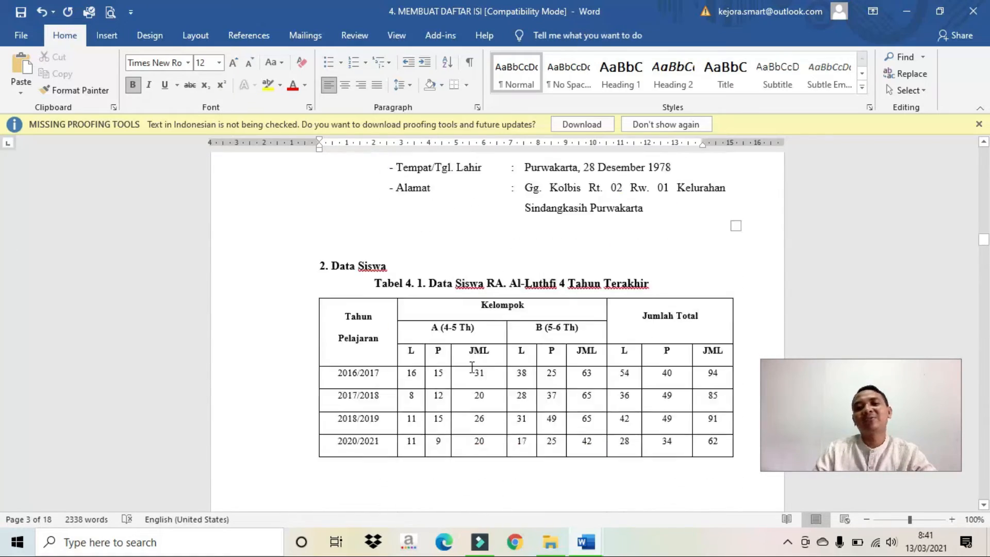
scroll(473, 363, "down", 20)
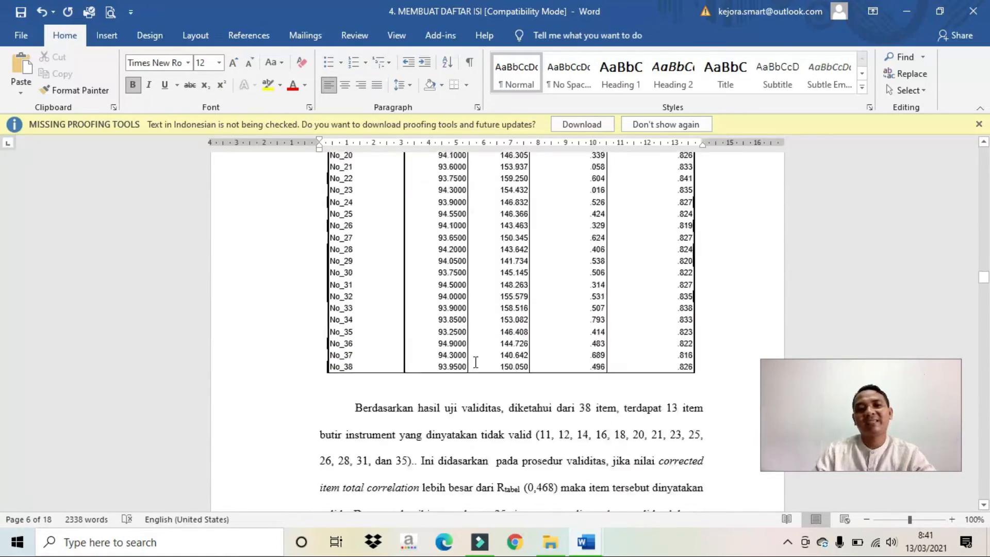
scroll(477, 360, "down", 20)
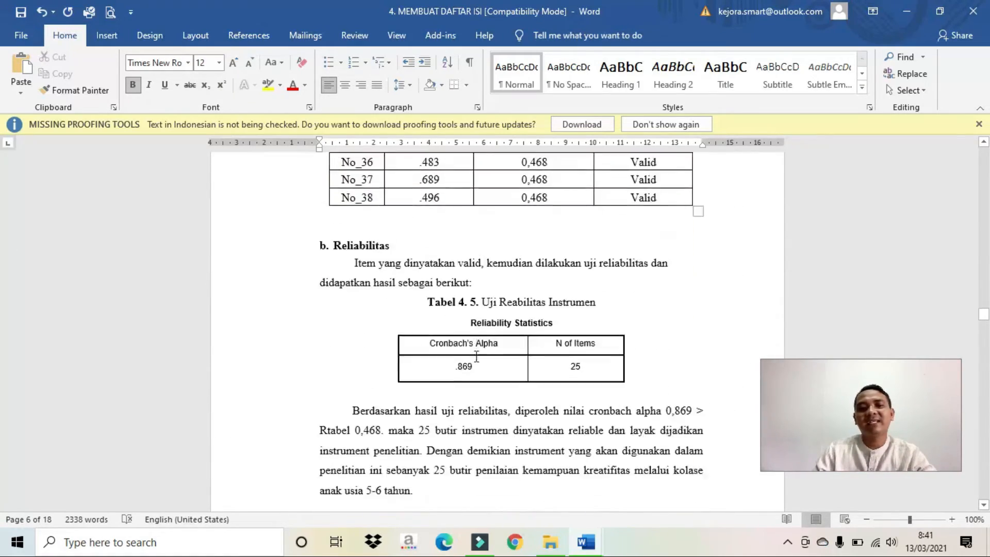
scroll(477, 355, "up", 3)
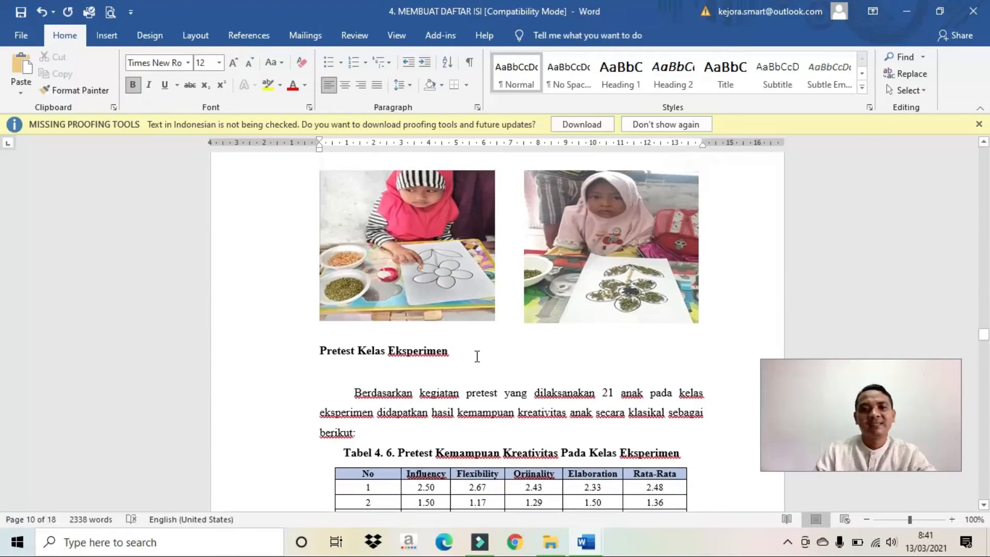
scroll(477, 353, "down", 1)
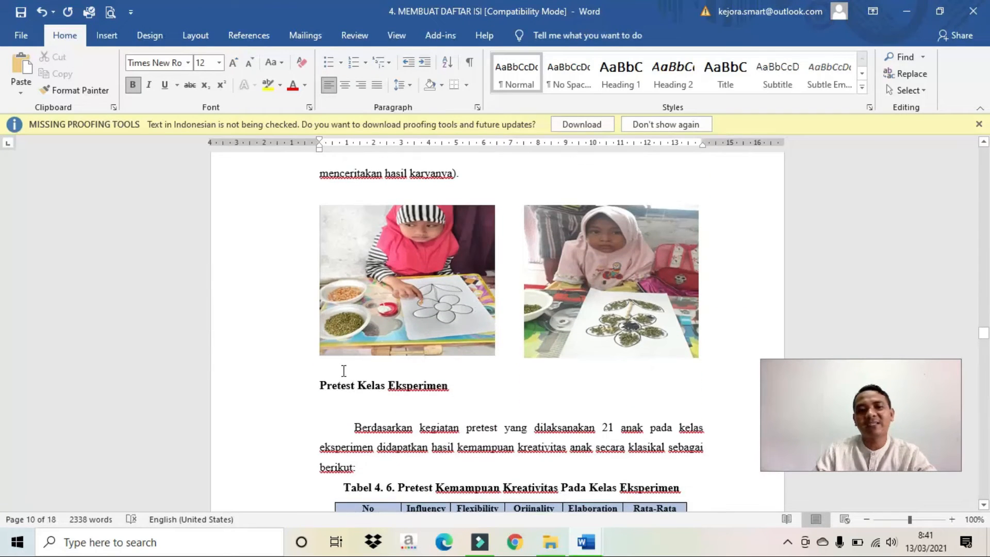
left_click_drag(318, 384, 455, 391)
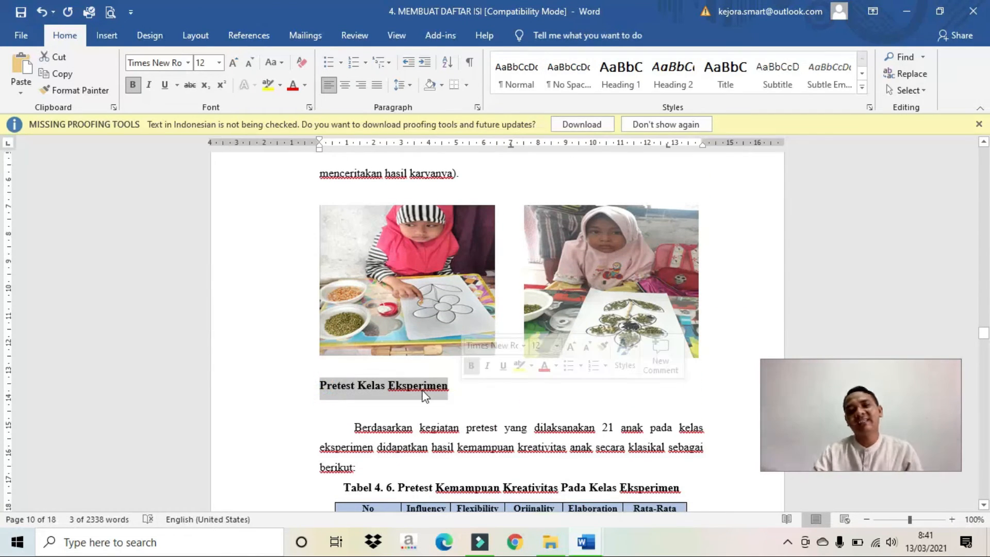
left_click(321, 386)
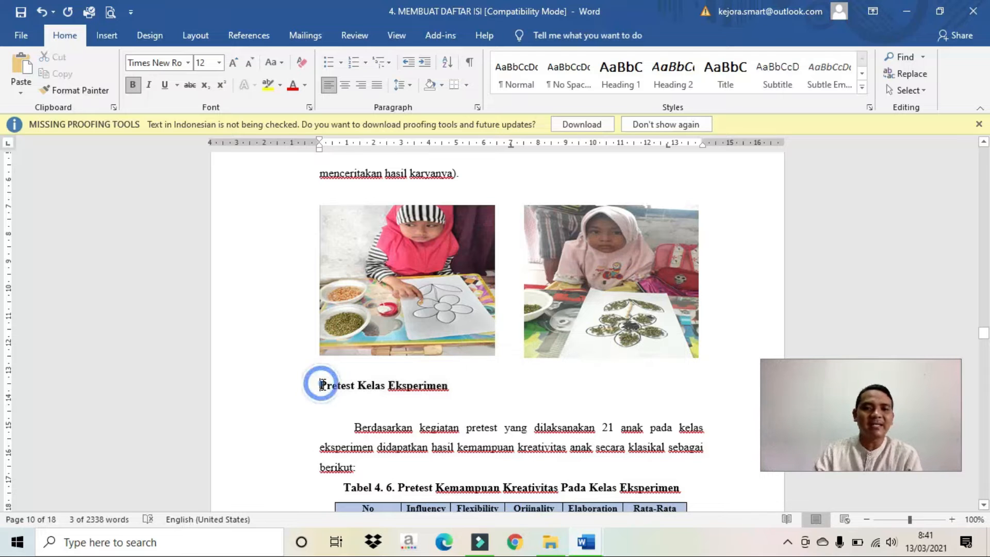
left_click(263, 40)
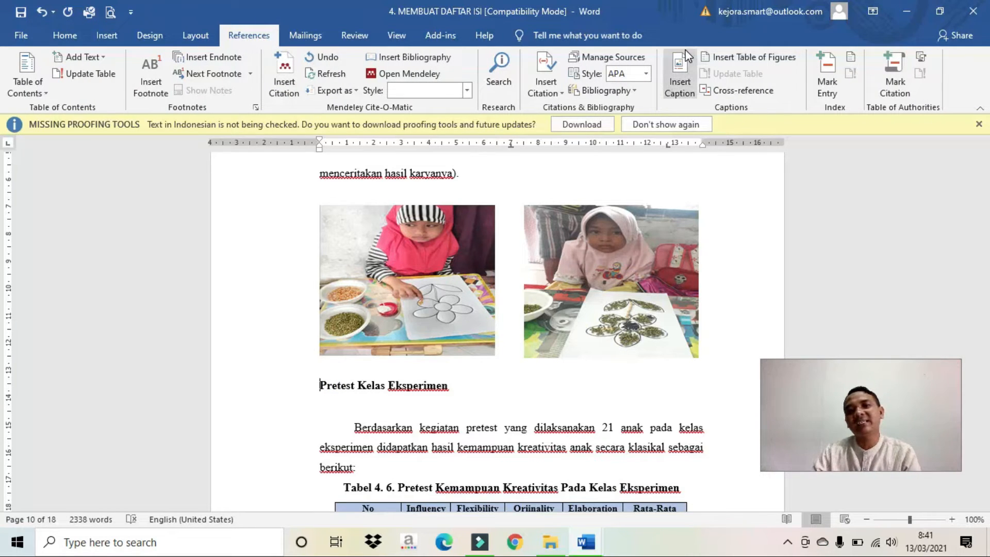
left_click(682, 76)
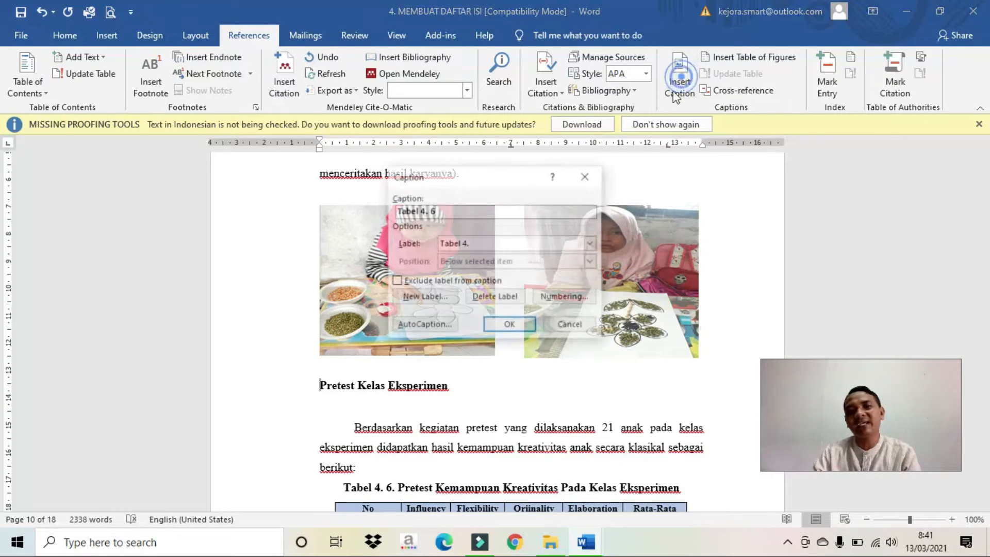
left_click(438, 297)
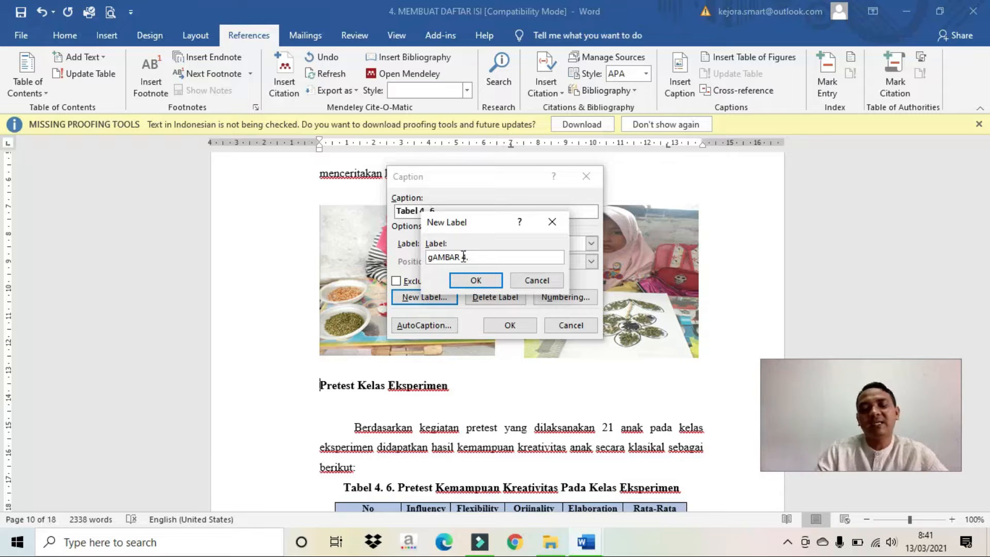
type("Gambar")
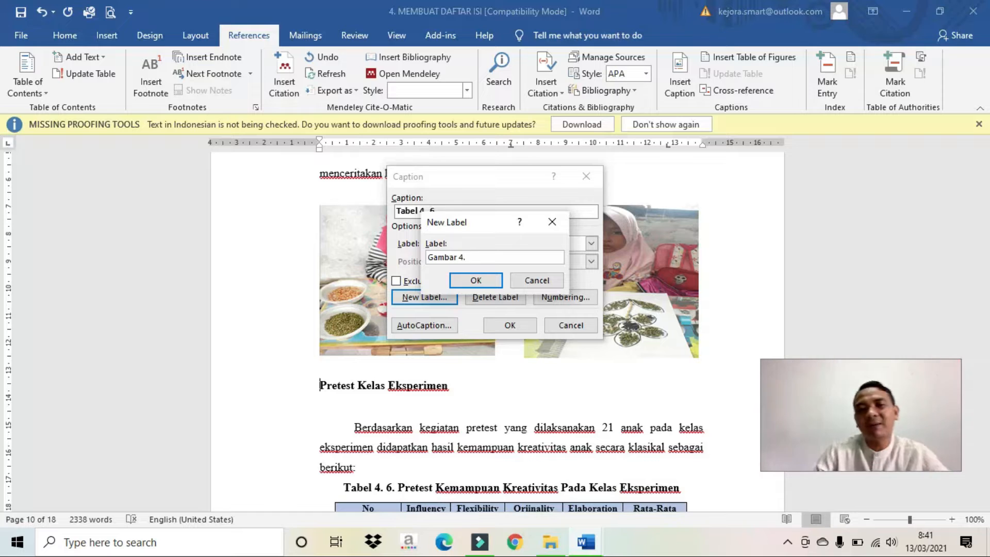
left_click(489, 280)
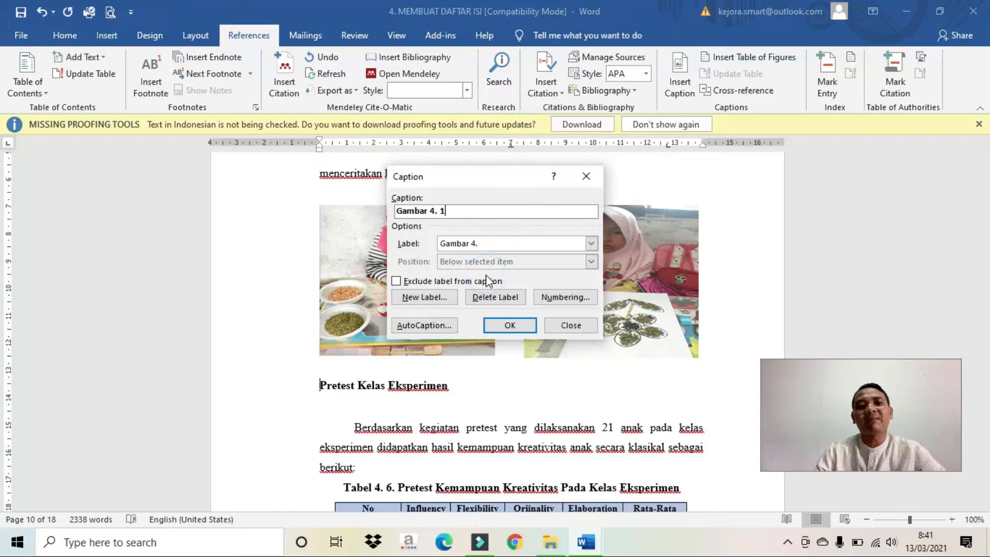
left_click(510, 325)
type(". 1.")
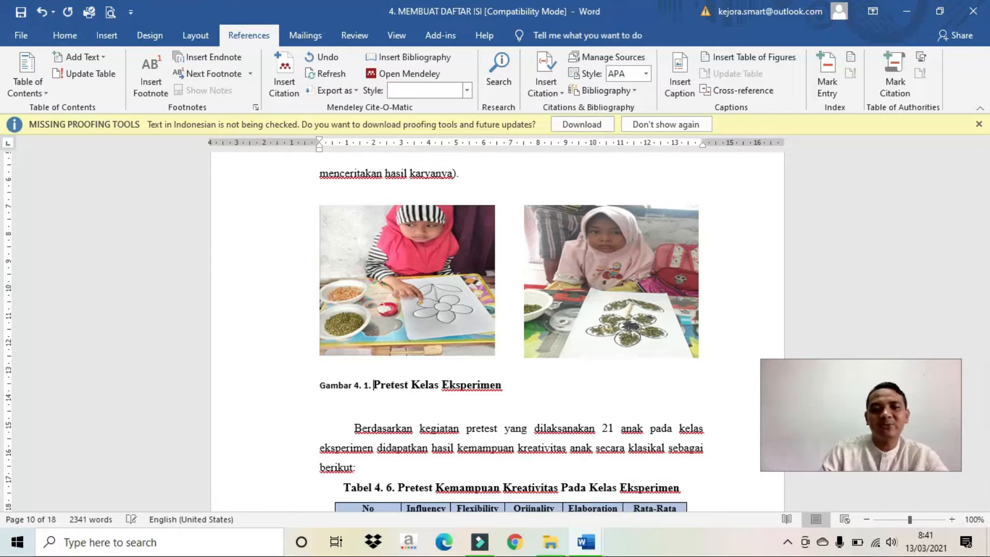
Format the whole Pretest Kelas Eksperimen figure caption as centred 12 pt Times New Roman
left_click(513, 383)
left_click_drag(412, 384, 325, 391)
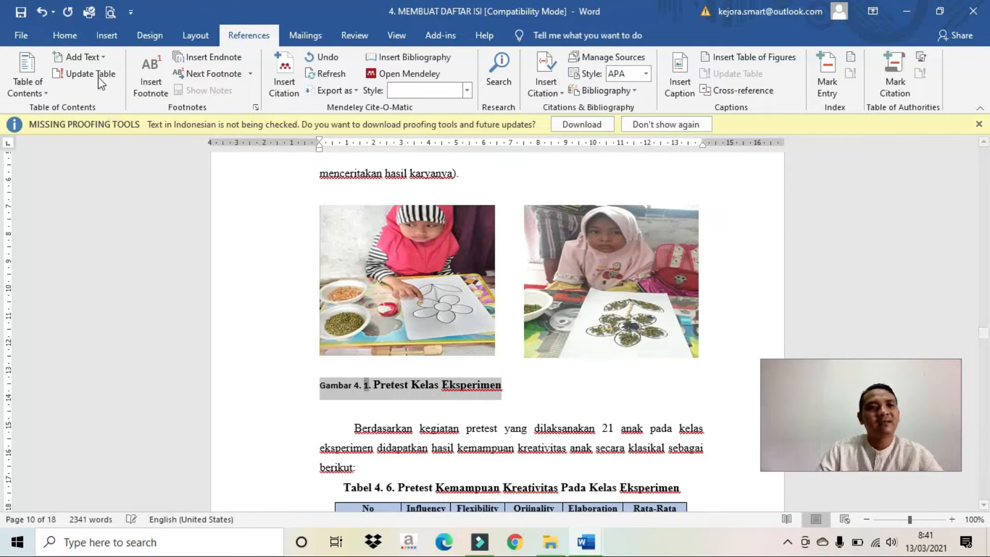
left_click(64, 35)
left_click(188, 63)
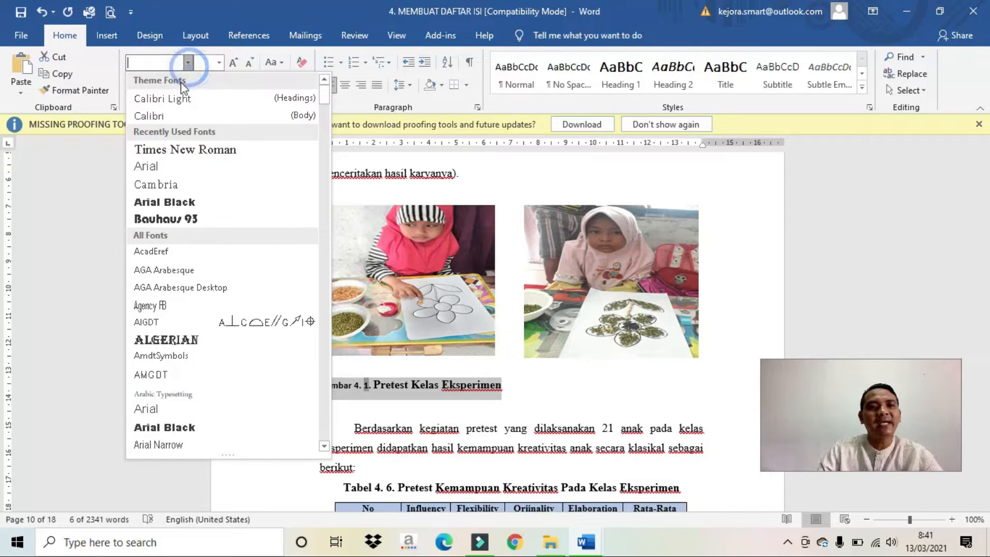
left_click(197, 150)
left_click(219, 63)
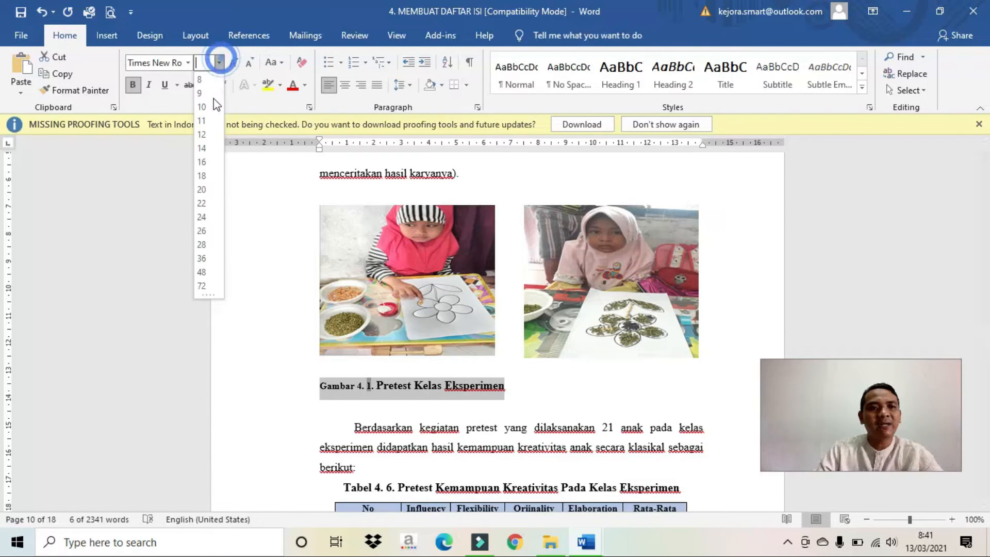
left_click(202, 134)
left_click(348, 85)
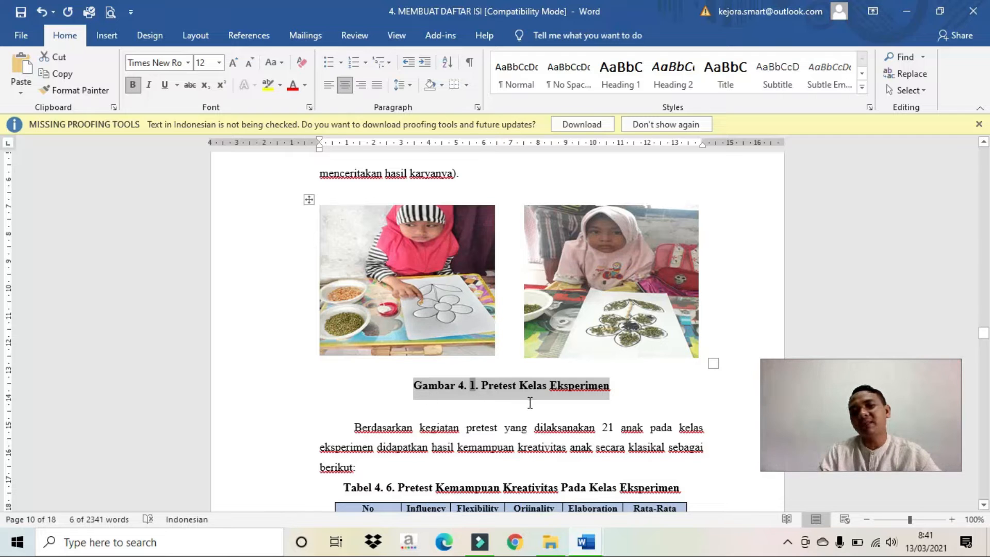
Insert a Gambar 4. caption number followed by a period before Histogram Data Pretest Kelas Eksperimen under the histogram
scroll(518, 383, "down", 20)
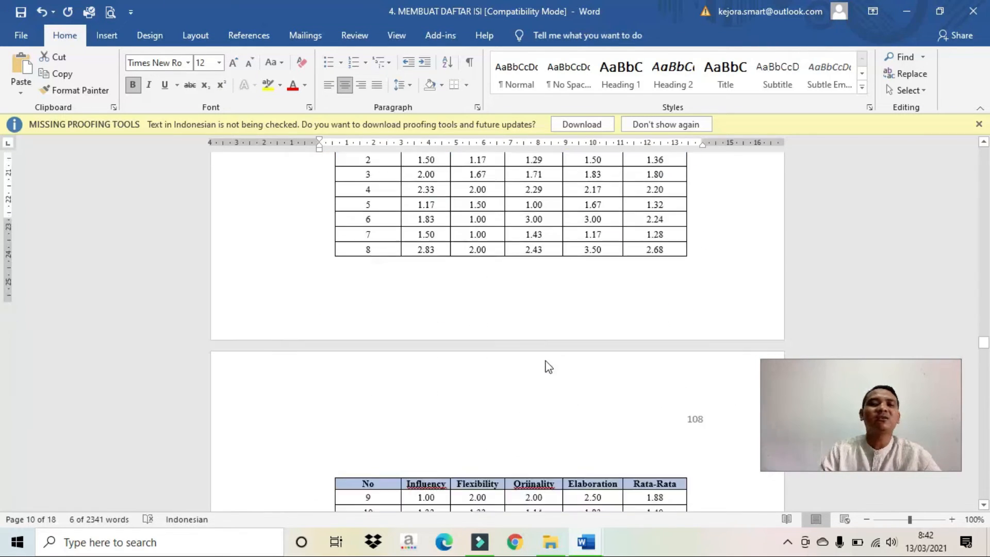
scroll(558, 331, "down", 20)
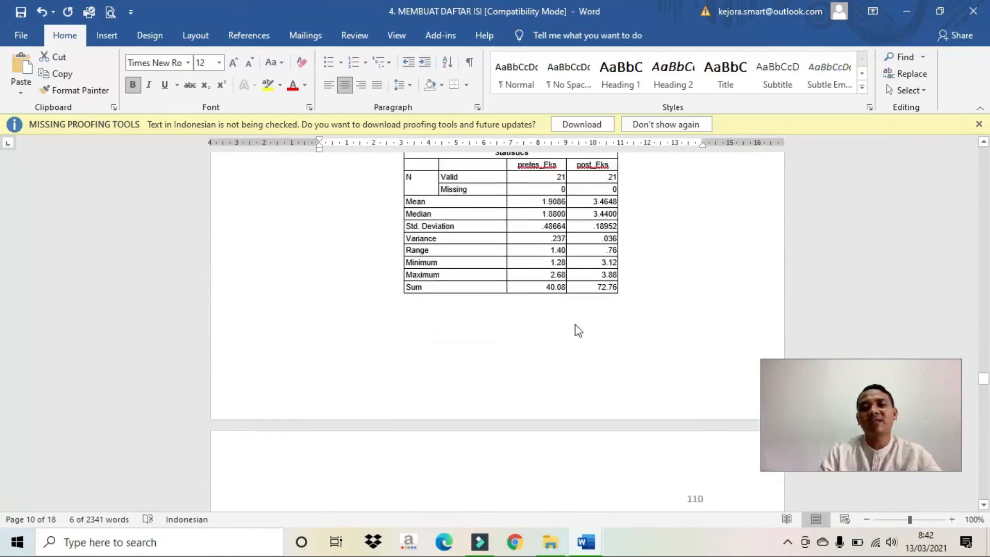
scroll(419, 306, "up", 3)
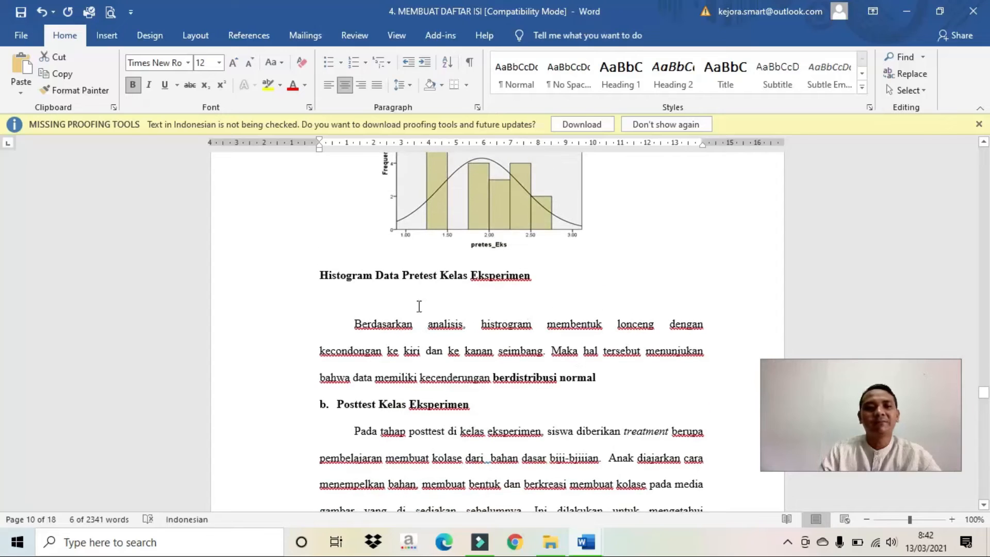
left_click(317, 275)
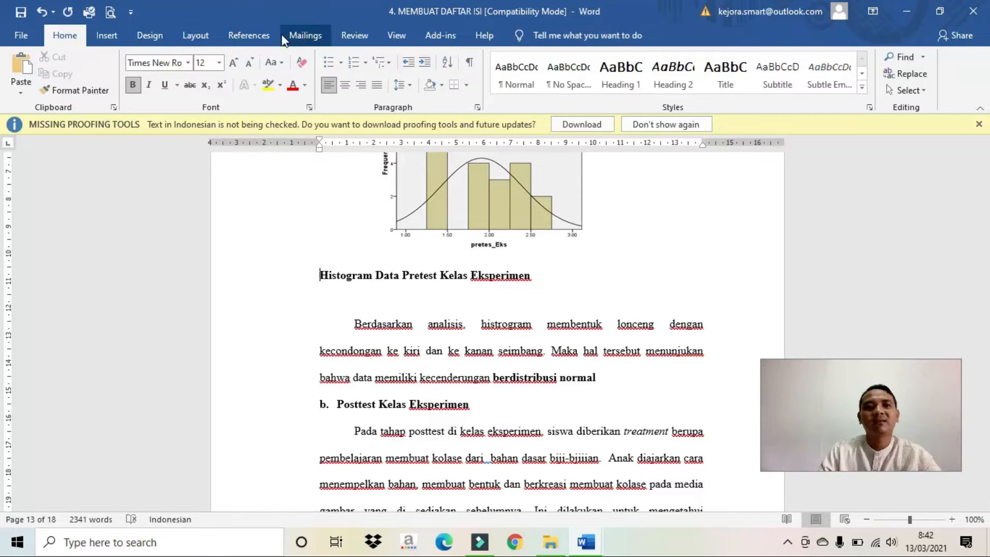
left_click(248, 35)
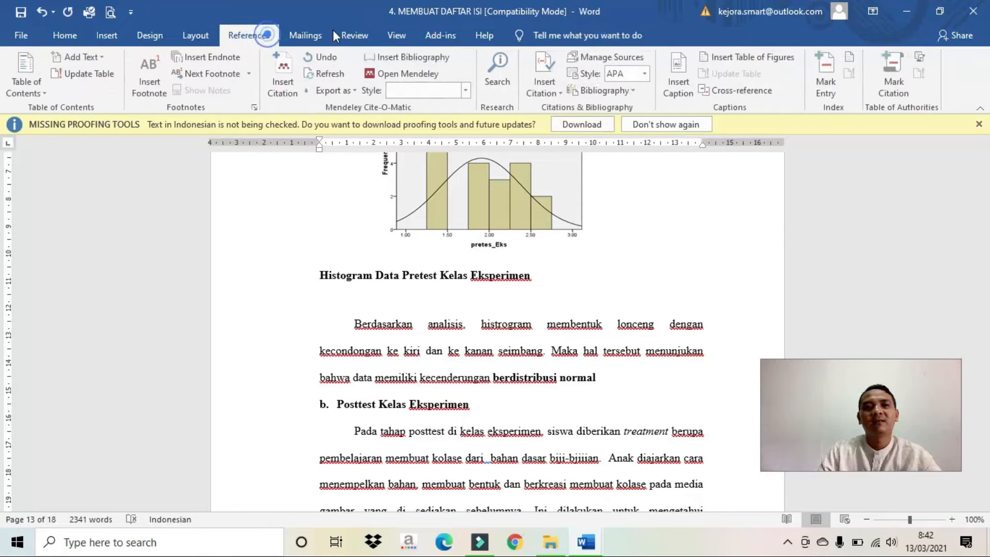
left_click(675, 84)
left_click(531, 326)
type(".")
Format the whole Histogram Data Pretest Kelas Eksperimen caption as centred 12 pt Times New Roman
left_click_drag(588, 276, 317, 276)
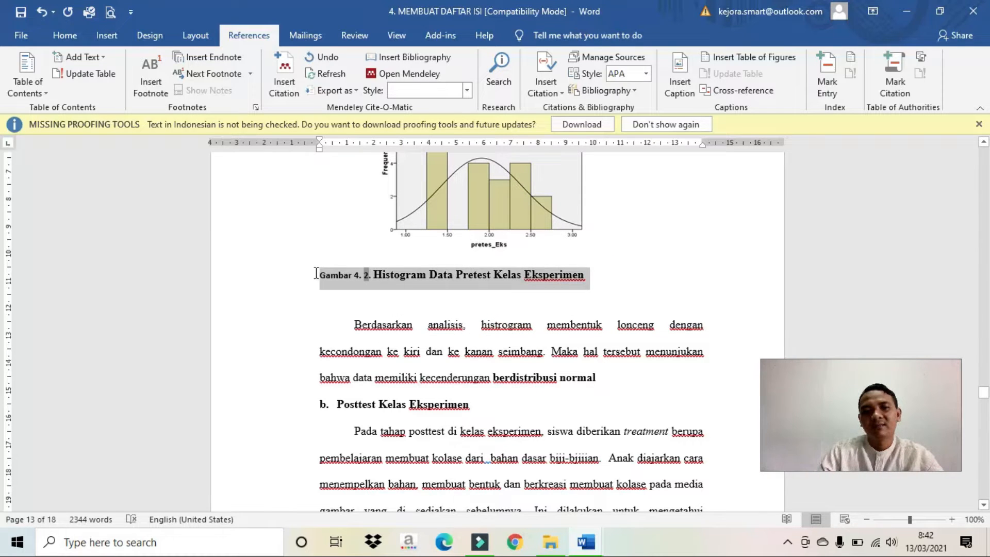
left_click(64, 36)
left_click(344, 85)
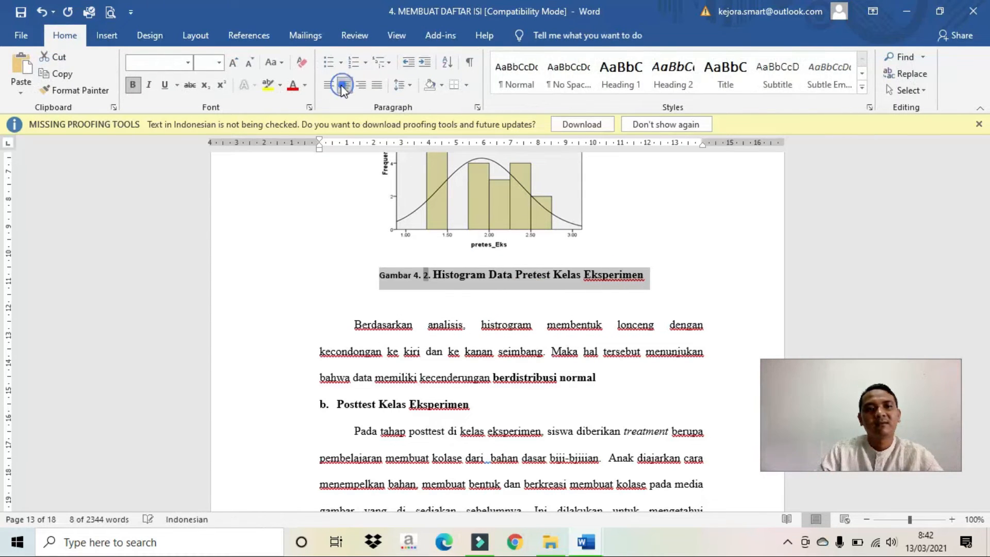
left_click(219, 63)
left_click(207, 133)
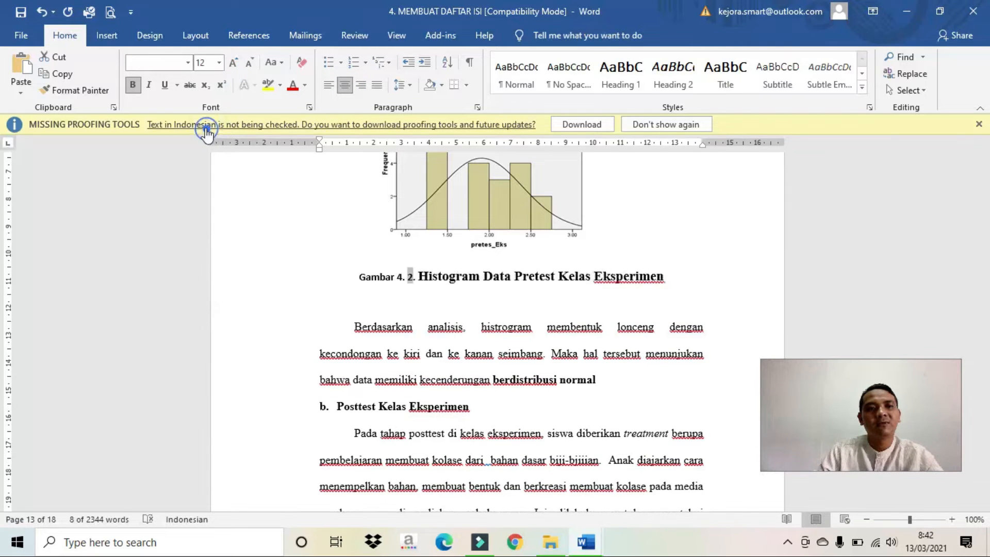
left_click(188, 63)
left_click(182, 148)
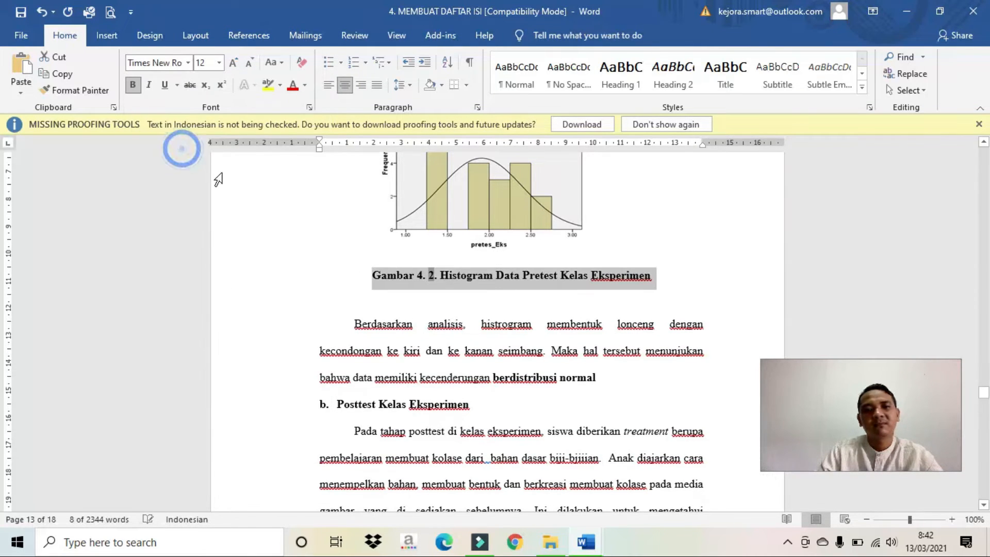
Delete the empty line between the histogram caption and the paragraph starting with Berdasarkan analisis
left_click(391, 312)
scroll(402, 312, "down", 10)
scroll(405, 312, "up", 10)
left_click(407, 312)
key("Delete")
Insert a Gambar 4. caption number followed by a period before Kegiatan Pembelajaran Posttest Kelas Eksperimen under the two photos
scroll(409, 312, "down", 10)
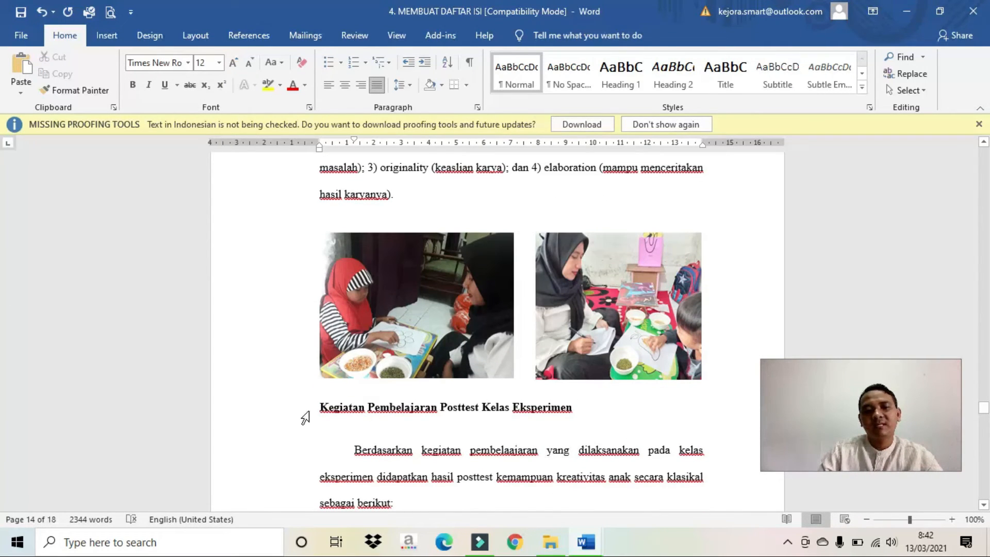
left_click(305, 417)
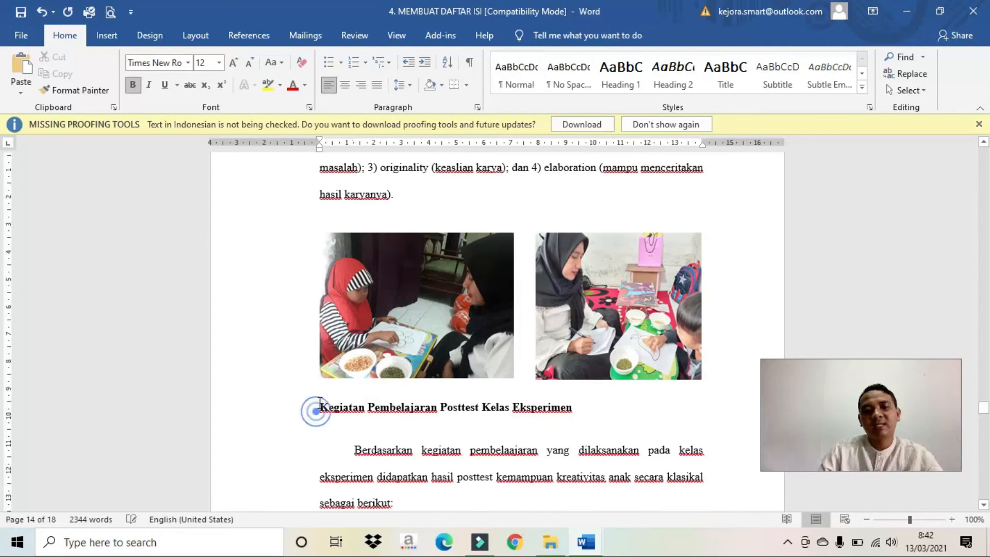
left_click(228, 32)
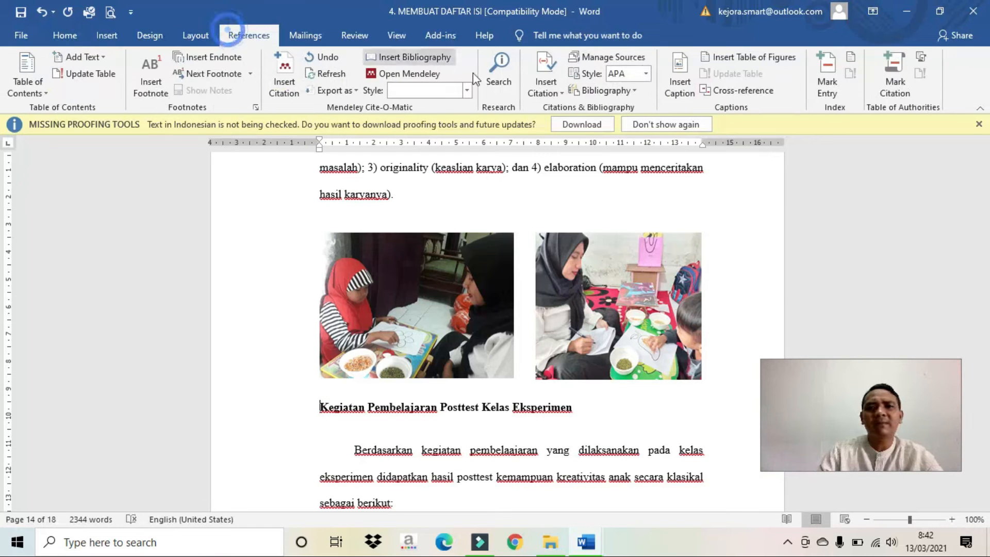
left_click(679, 82)
left_click(511, 324)
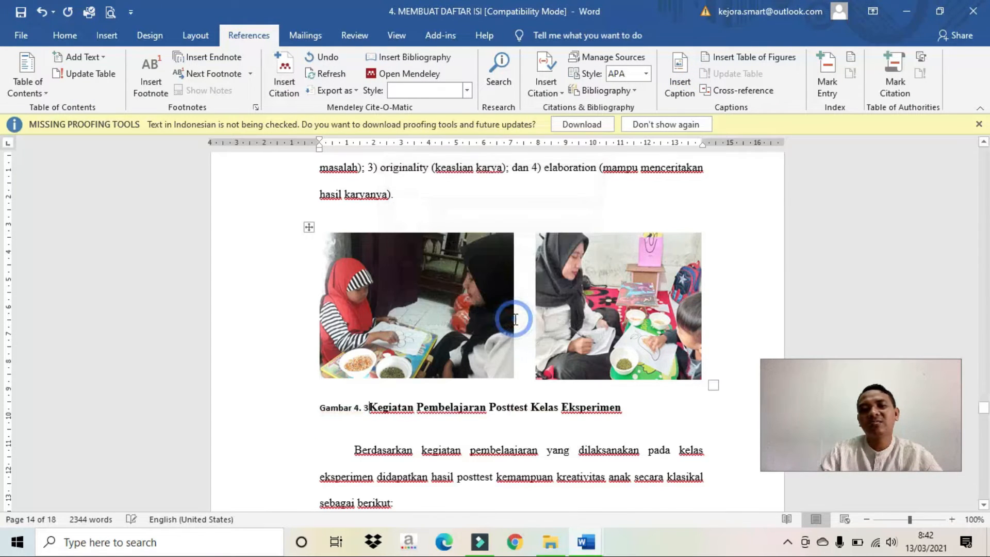
type(".")
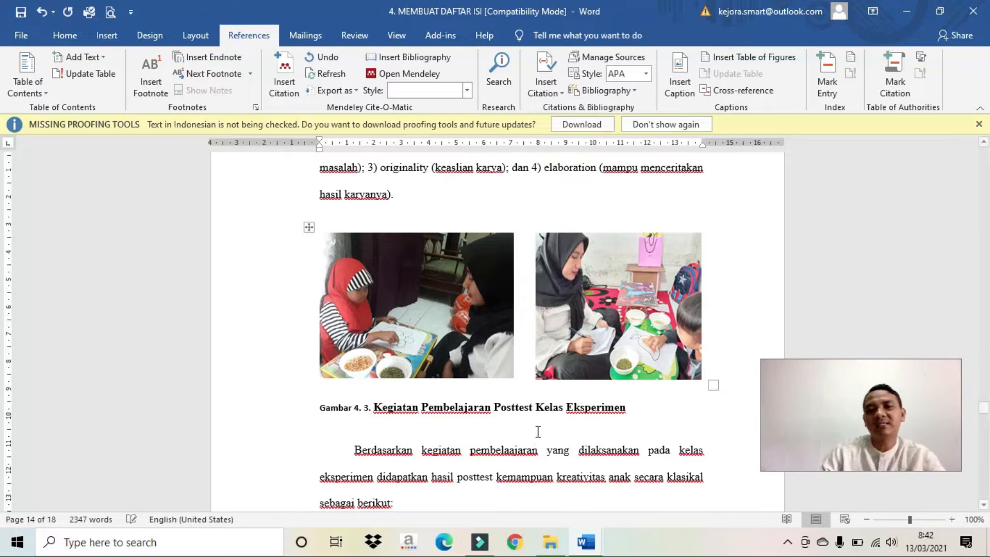
Format the whole Kegiatan Pembelajaran Posttest Kelas Eksperimen caption as 12 pt Times New Roman and centre it
left_click_drag(639, 413, 320, 393)
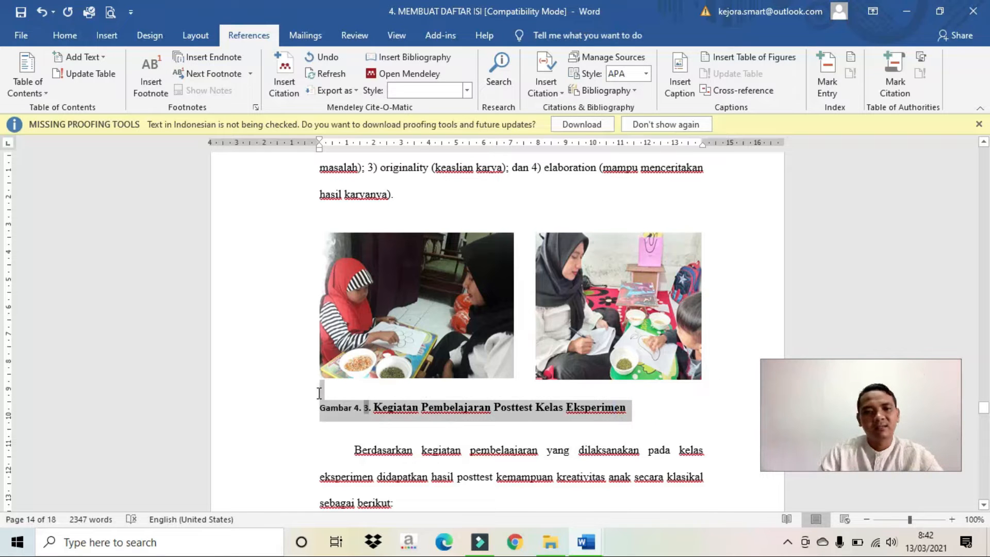
left_click(61, 37)
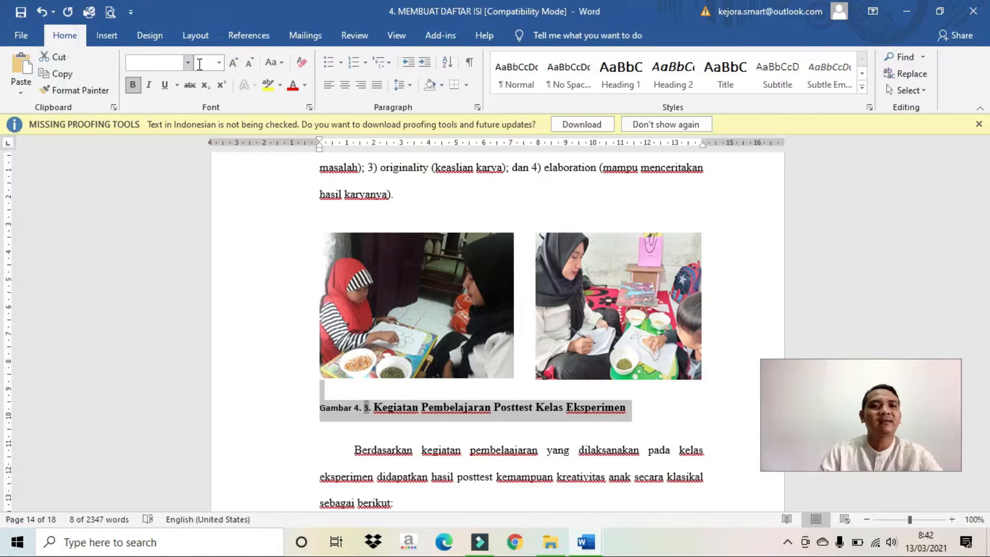
left_click(220, 63)
left_click(201, 129)
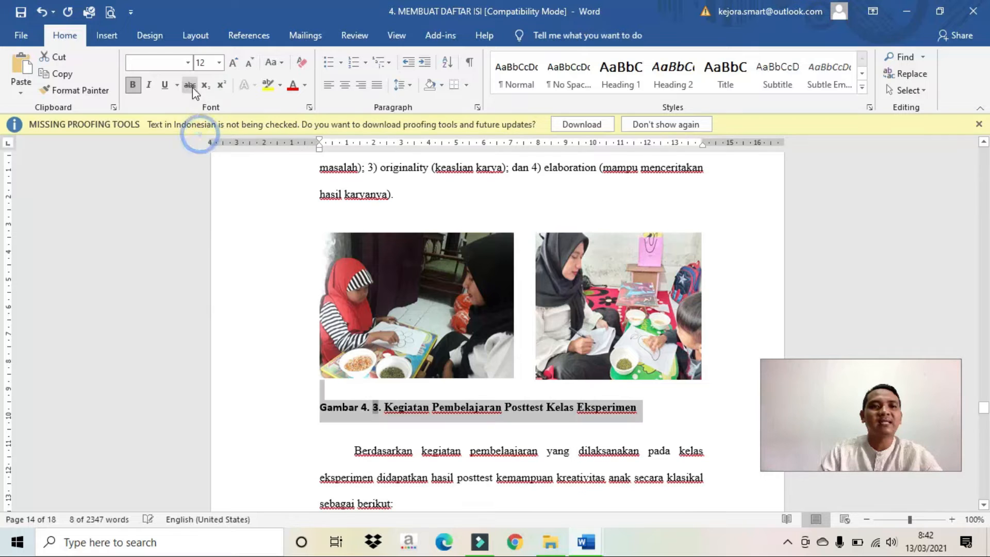
left_click(188, 63)
left_click(195, 149)
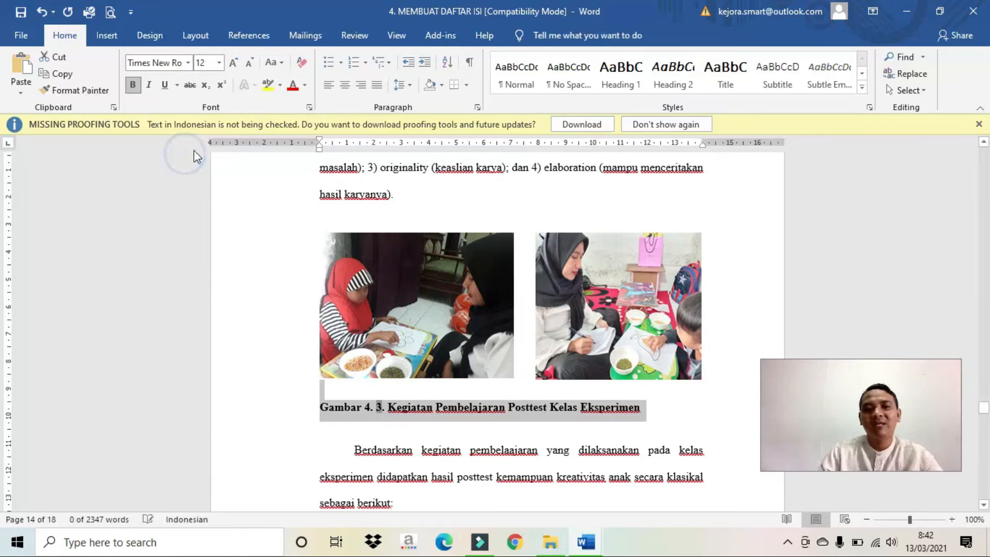
left_click(343, 85)
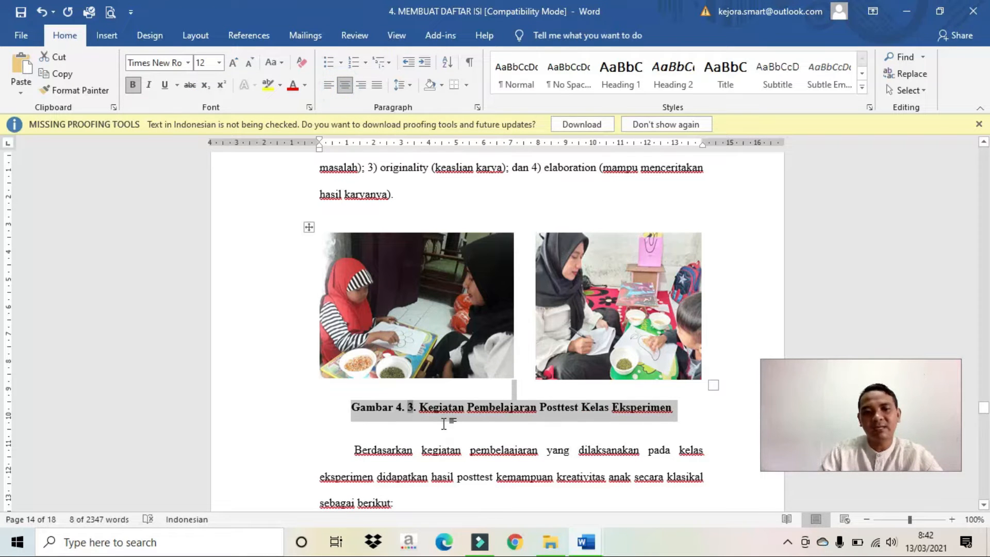
left_click(444, 424)
Insert a Gambar 4. caption number followed by a period before Kegiatan Kolase Anak Posttest Kelas Eksperimen under the collage photos
scroll(457, 378, "down", 15)
scroll(456, 377, "down", 4)
scroll(314, 320, "up", 1)
left_click(319, 305)
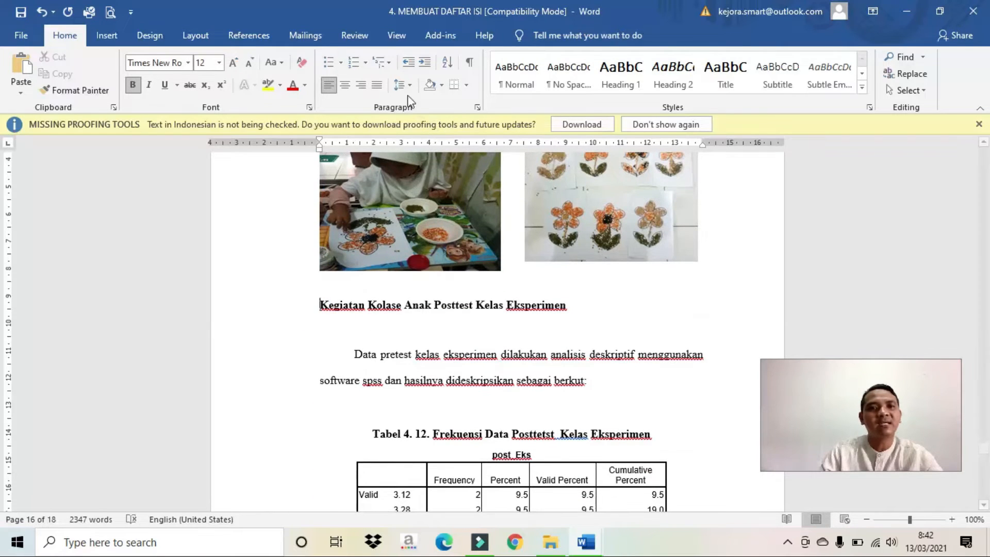
left_click(249, 35)
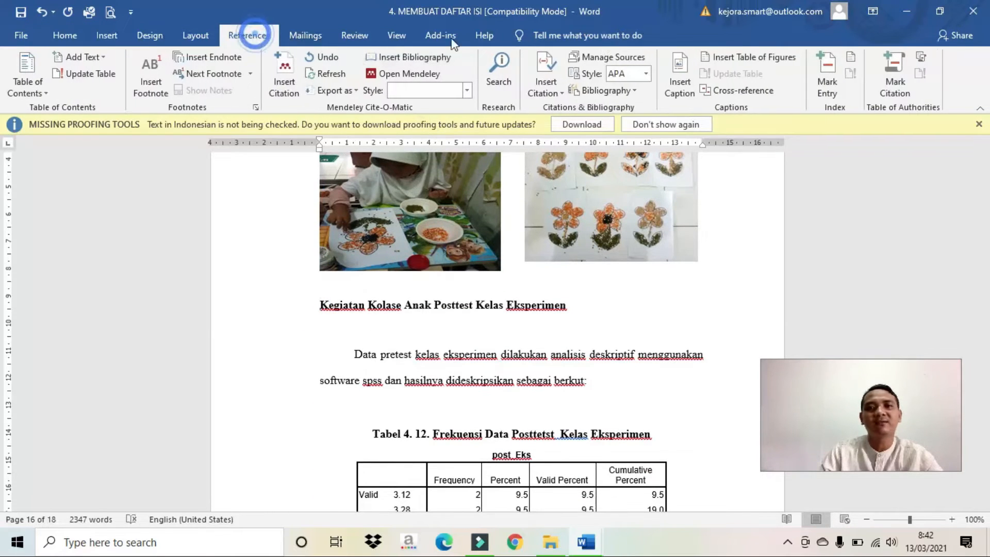
left_click(682, 72)
left_click(509, 326)
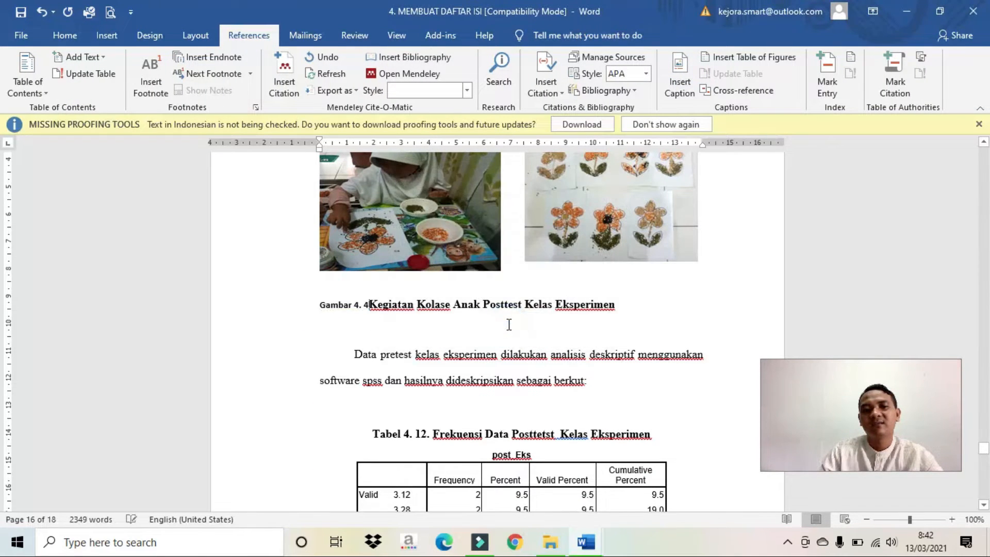
type(".")
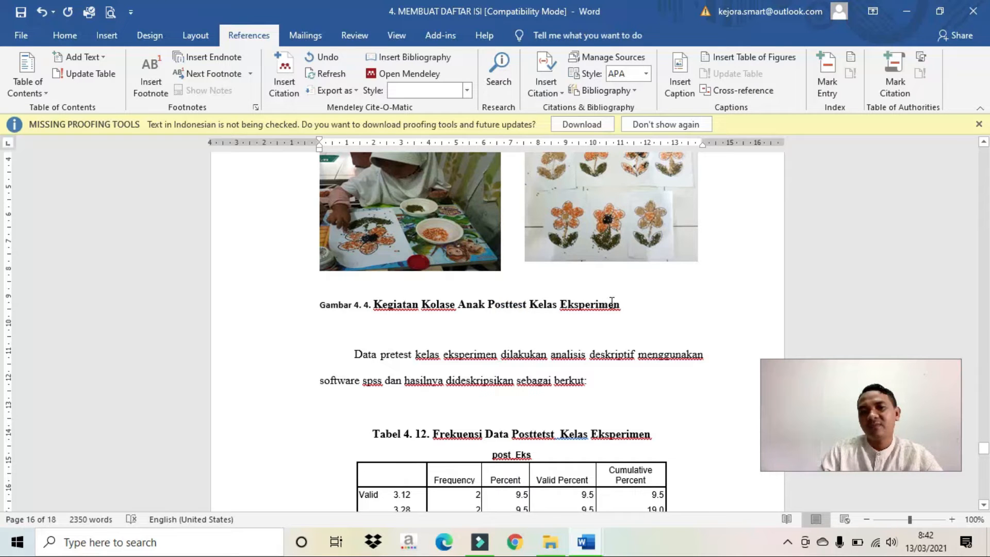
Format the whole Kegiatan Kolase Anak Posttest Kelas Eksperimen caption as 12 pt Times New Roman and centre it
left_click_drag(623, 306, 320, 306)
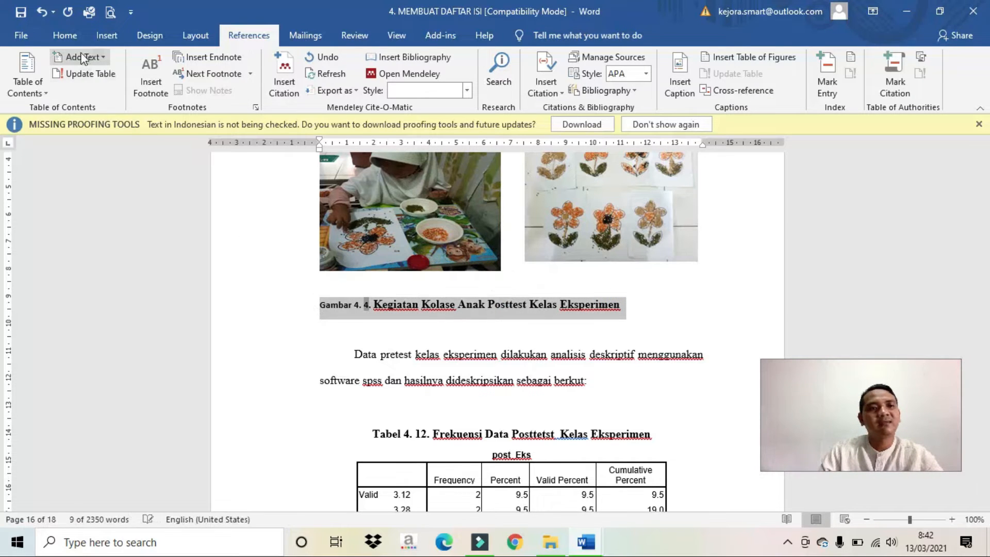
left_click(77, 36)
left_click(219, 64)
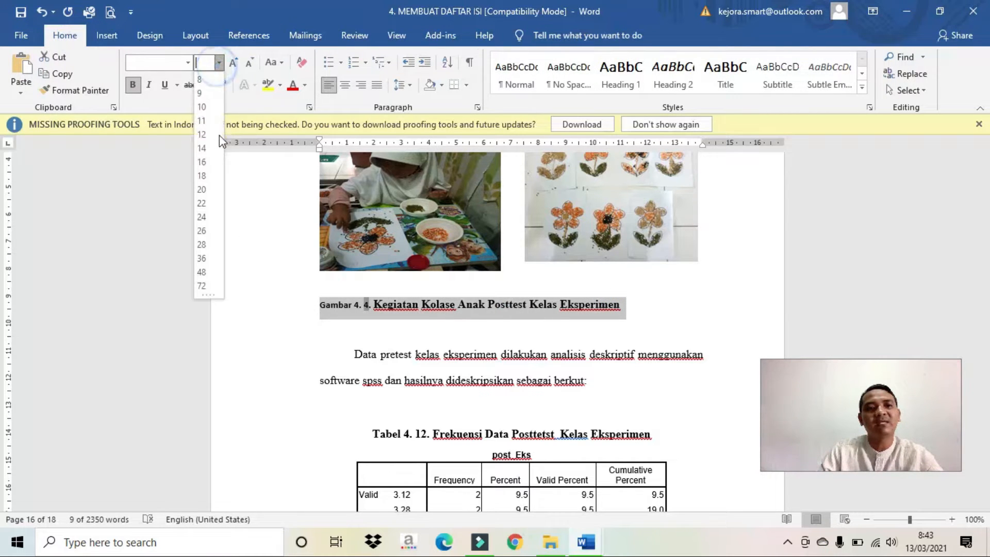
left_click(206, 135)
left_click(188, 62)
left_click(191, 150)
left_click(346, 86)
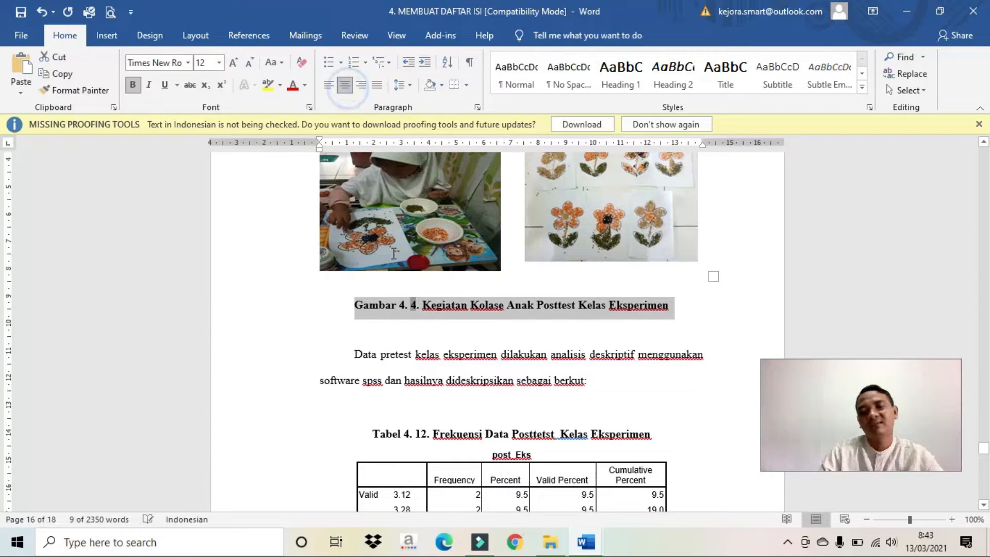
Delete the blank lines between the Gambar 4. 4. caption and its following paragraph, and above the Tabel 4. 12. caption
left_click(438, 328)
scroll(438, 327, "down", 4)
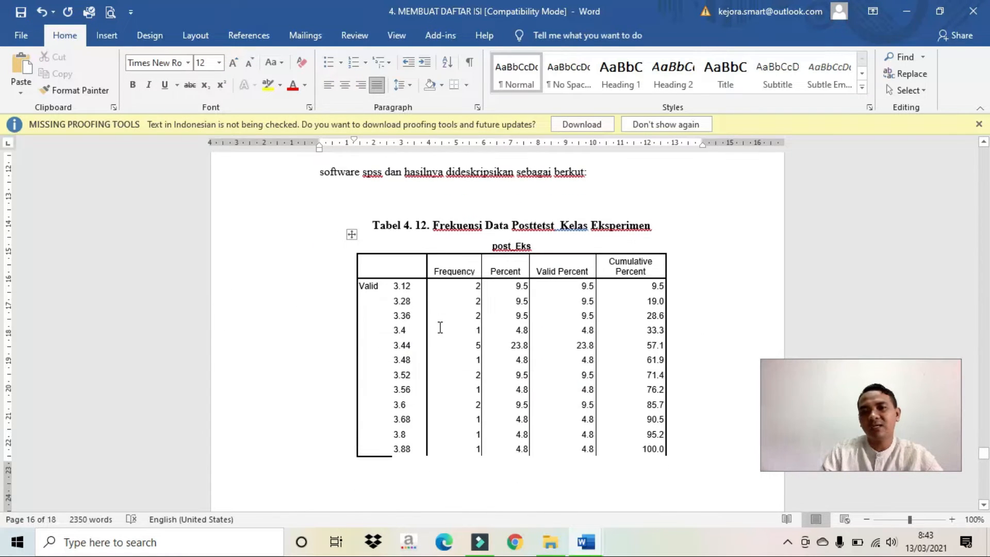
scroll(439, 328, "up", 3)
key("Delete")
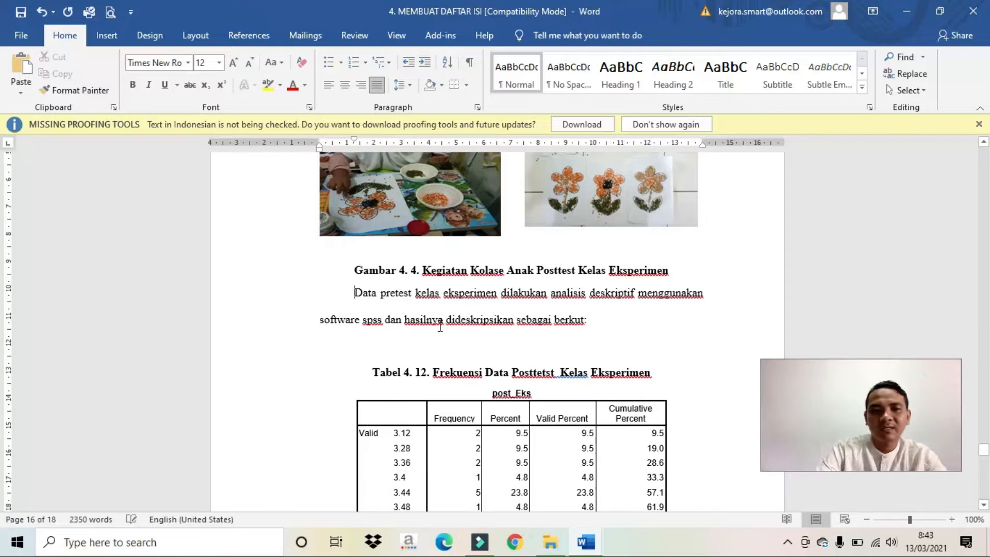
key("Delete")
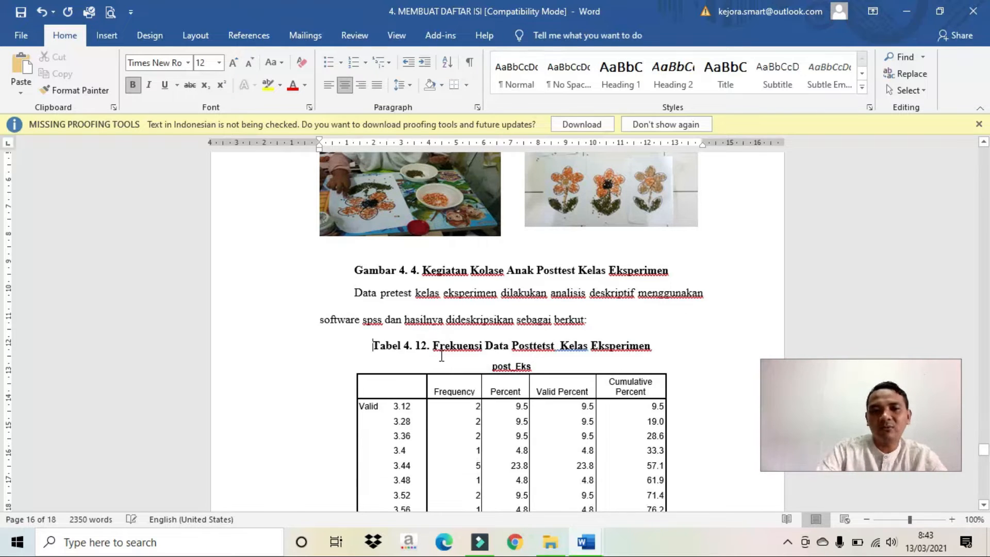
Add line spacing above the Tabel 4. 13. caption so that it moves to the following page with its table
scroll(312, 394, "down", 5)
scroll(313, 392, "down", 4)
scroll(360, 323, "up", 2)
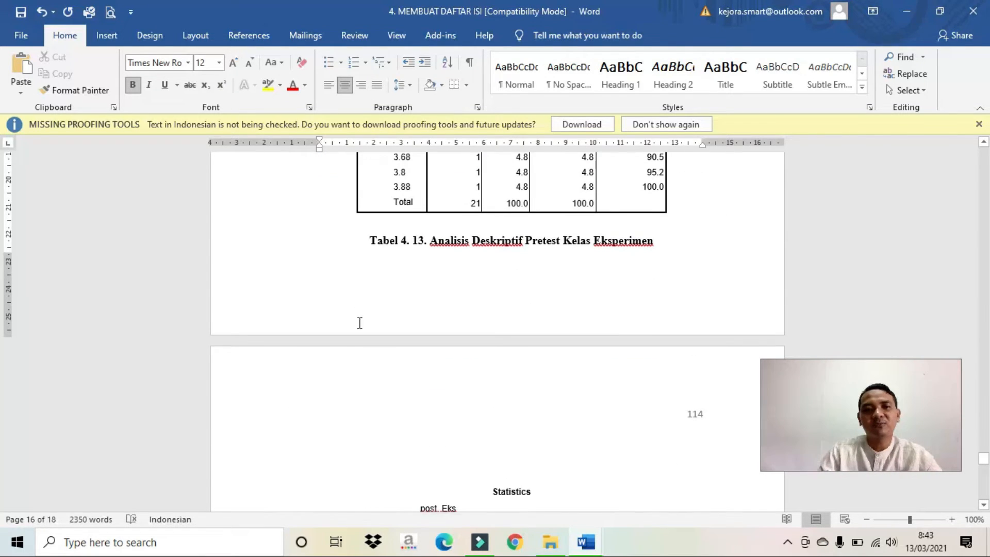
left_click(417, 230)
key("Return")
right_click(418, 231)
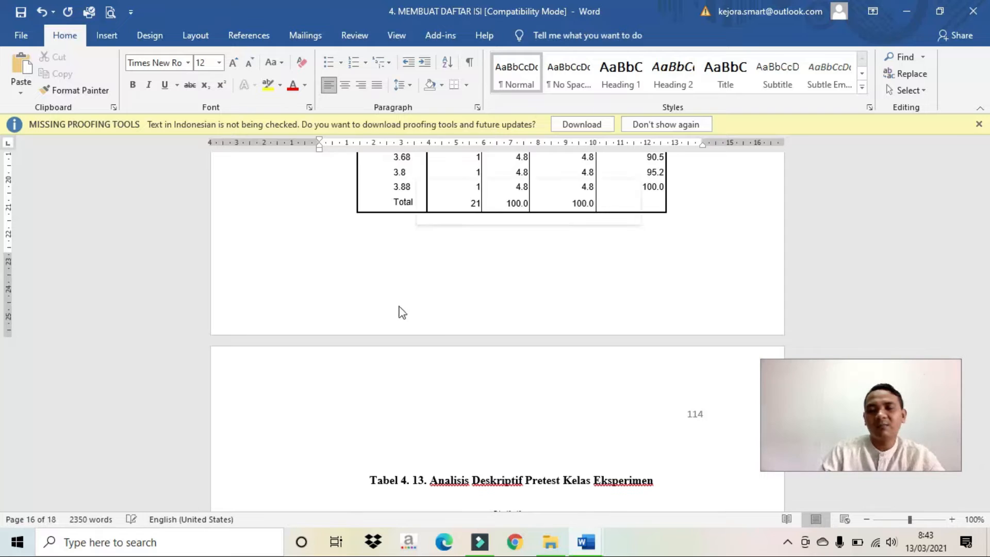
Insert the automatic caption label Gambar 4. 5 followed by a period before the title "Histogram Data Pretest Kelas Eksperimen"
scroll(400, 308, "down", 6)
left_click(313, 303)
scroll(320, 294, "down", 8)
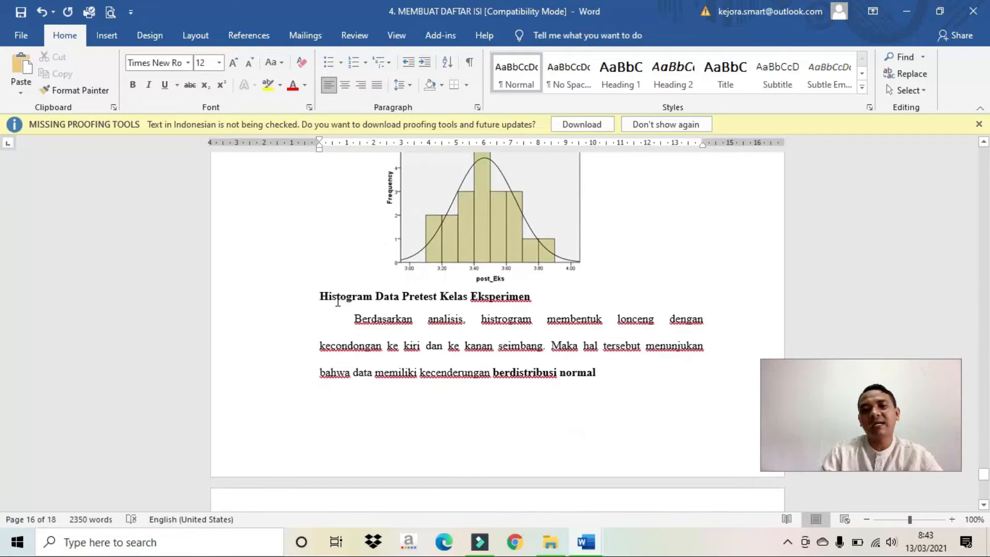
scroll(341, 303, "down", 4)
scroll(361, 288, "up", 8)
scroll(393, 277, "down", 9)
scroll(384, 294, "up", 8)
scroll(385, 294, "down", 2)
left_click(309, 354)
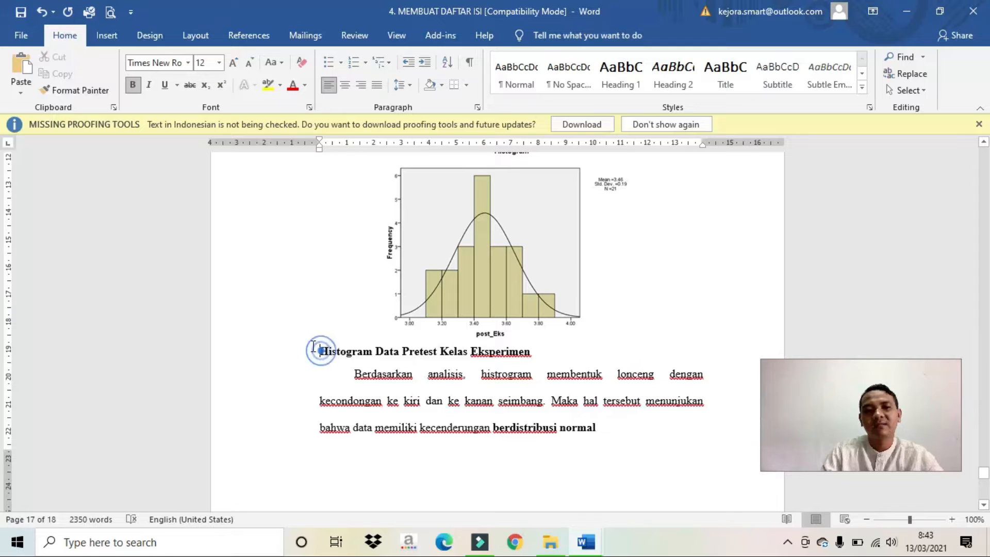
left_click(249, 35)
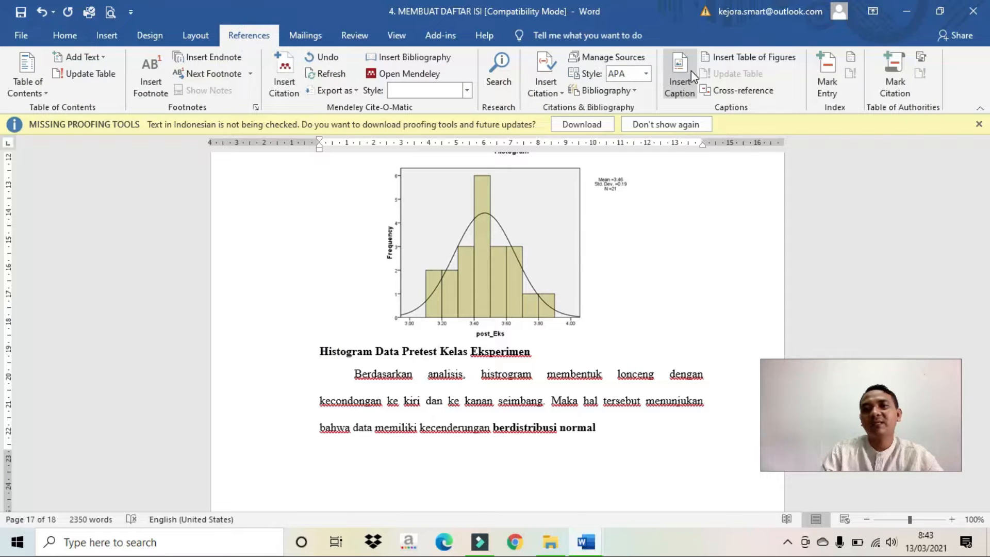
left_click(679, 78)
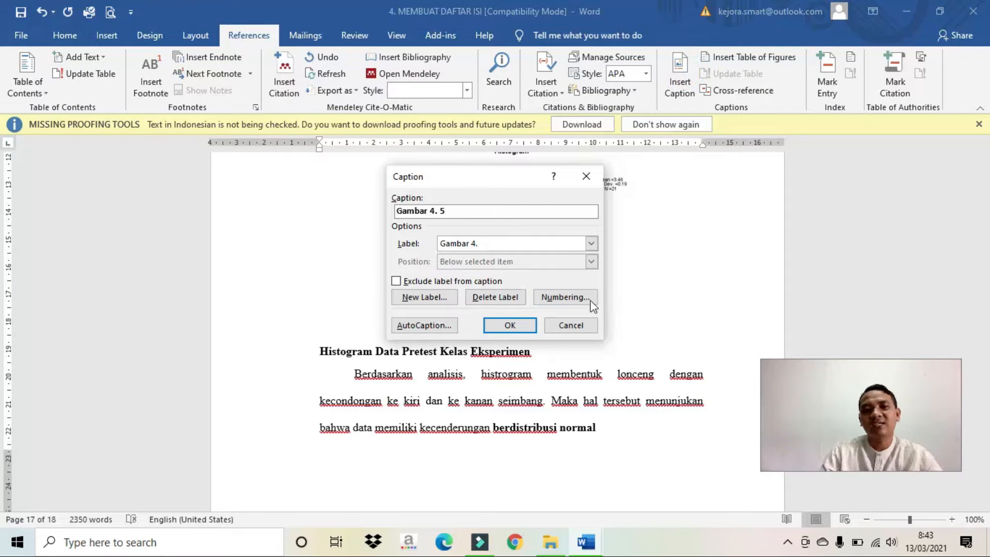
left_click(510, 326)
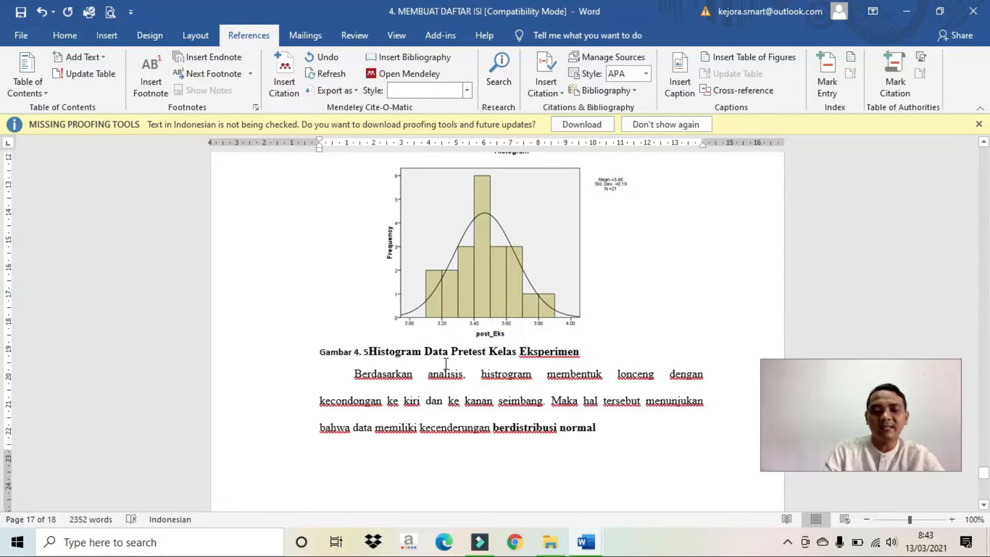
type(".")
Format the whole Gambar 4. 5. histogram caption as Times New Roman, size 12, and centre it
left_click_drag(325, 355, 570, 351)
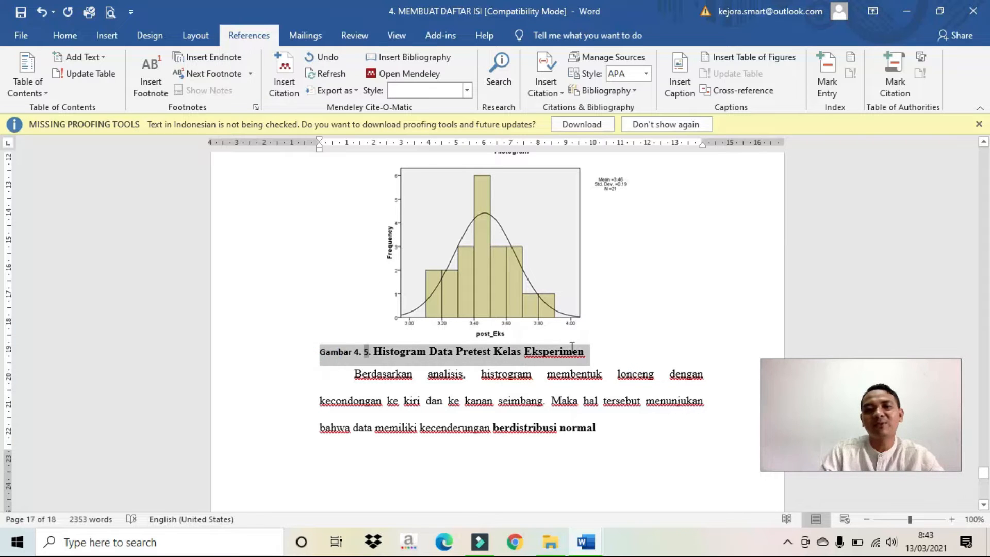
left_click(65, 35)
left_click(220, 63)
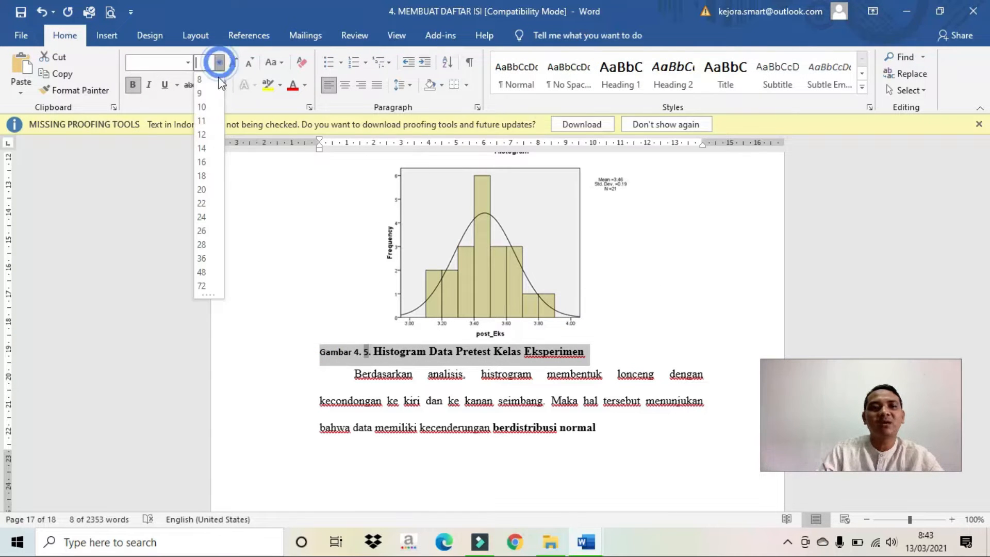
left_click(202, 134)
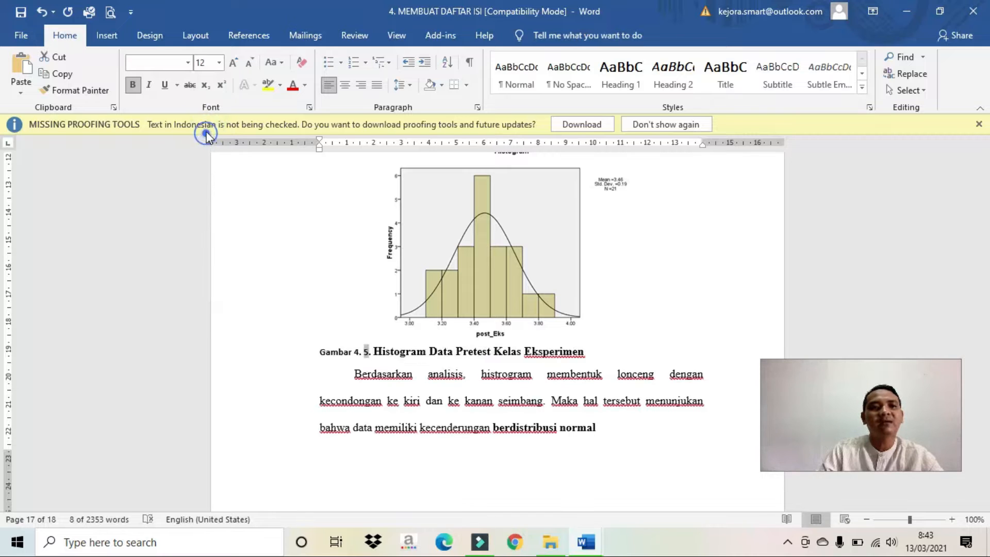
left_click(187, 63)
left_click(191, 151)
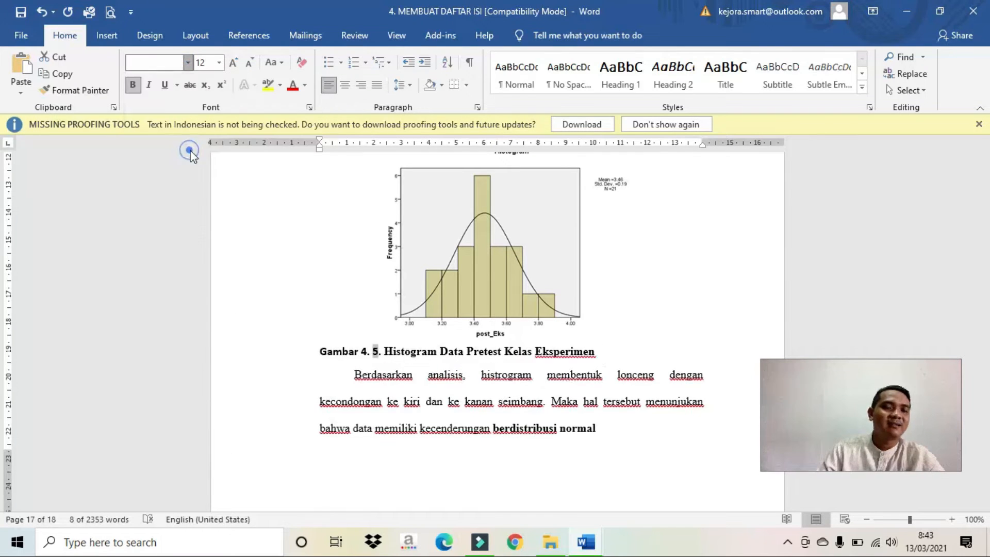
left_click(348, 86)
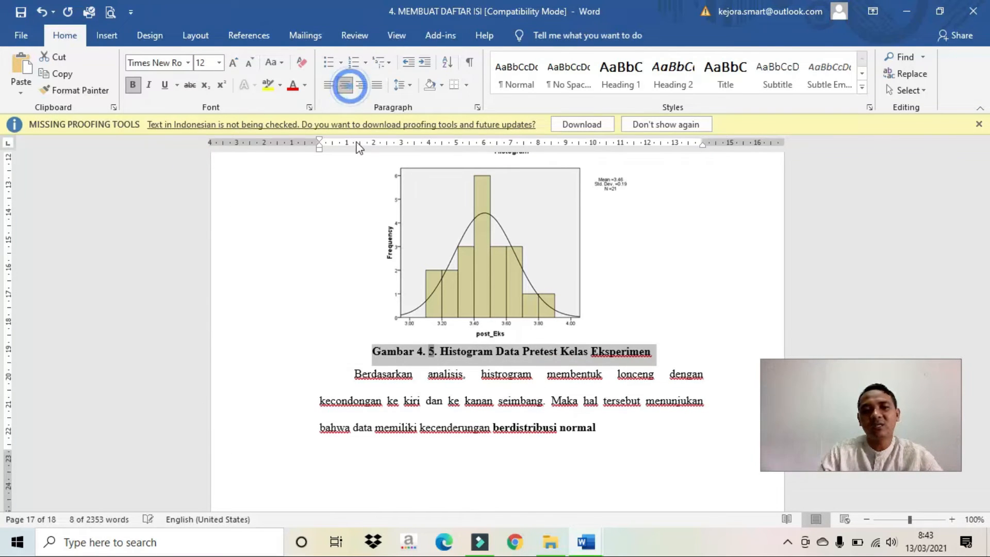
left_click(389, 259)
left_click(427, 349)
Place the insertion point on the empty line below the DAFTAR GAMBAR heading
scroll(428, 350, "down", 4)
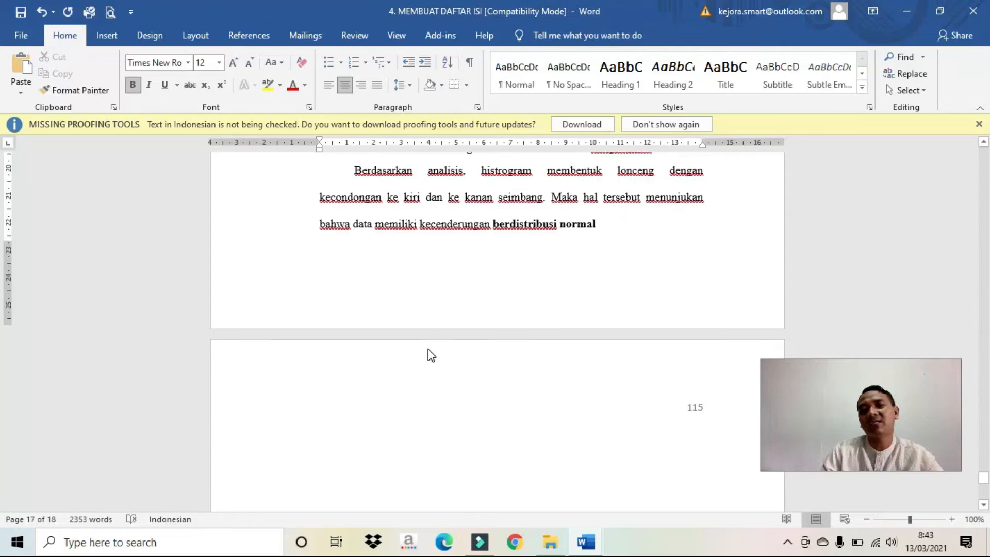
scroll(404, 307, "up", 2)
left_click(422, 248)
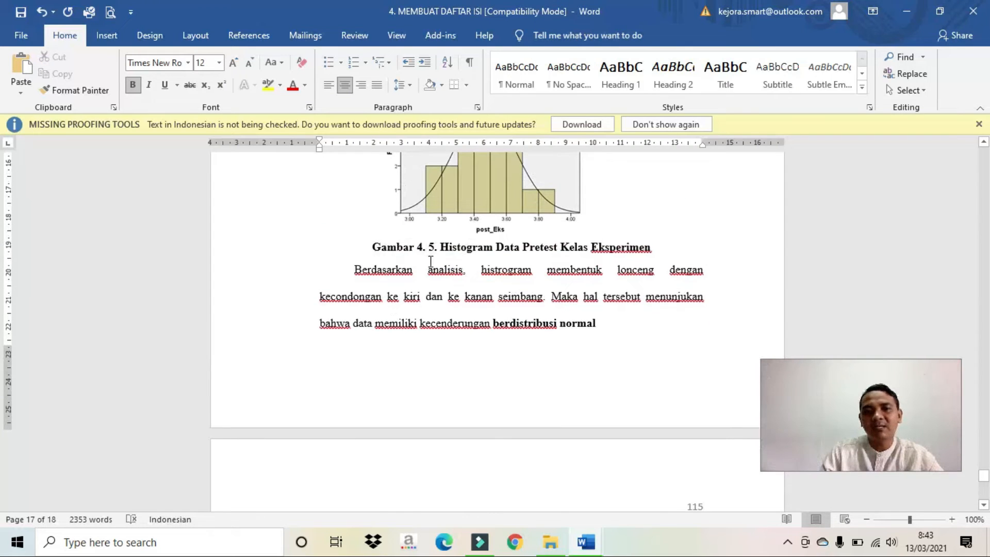
scroll(436, 268, "down", 5)
scroll(445, 274, "down", 10)
scroll(444, 271, "up", 10)
scroll(444, 272, "up", 15)
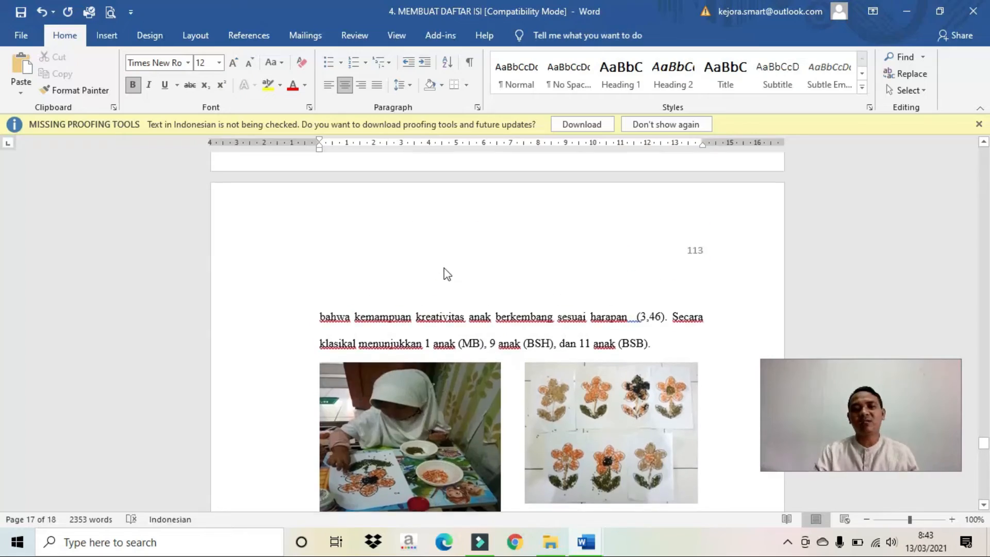
scroll(444, 271, "up", 20)
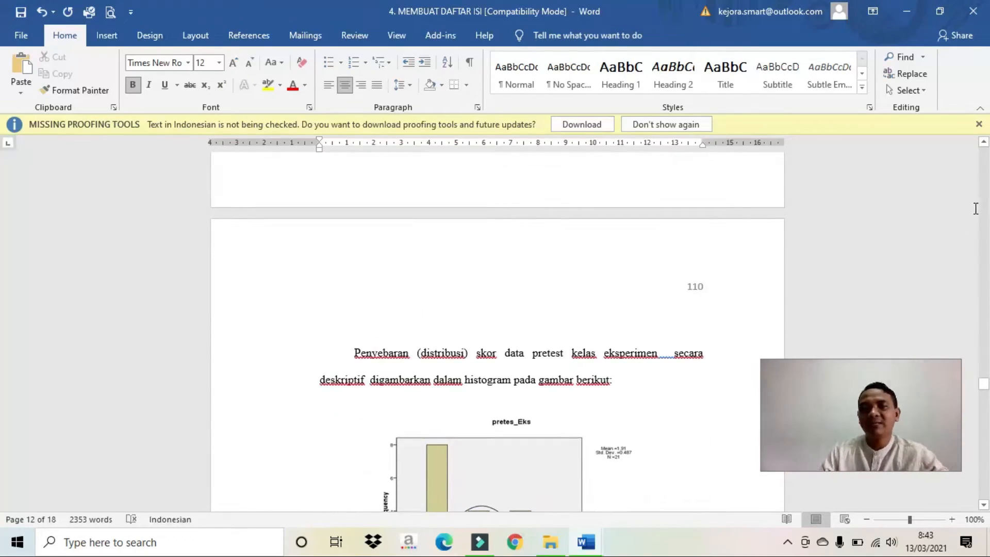
scroll(975, 208, "up", 20)
scroll(864, 217, "up", 15)
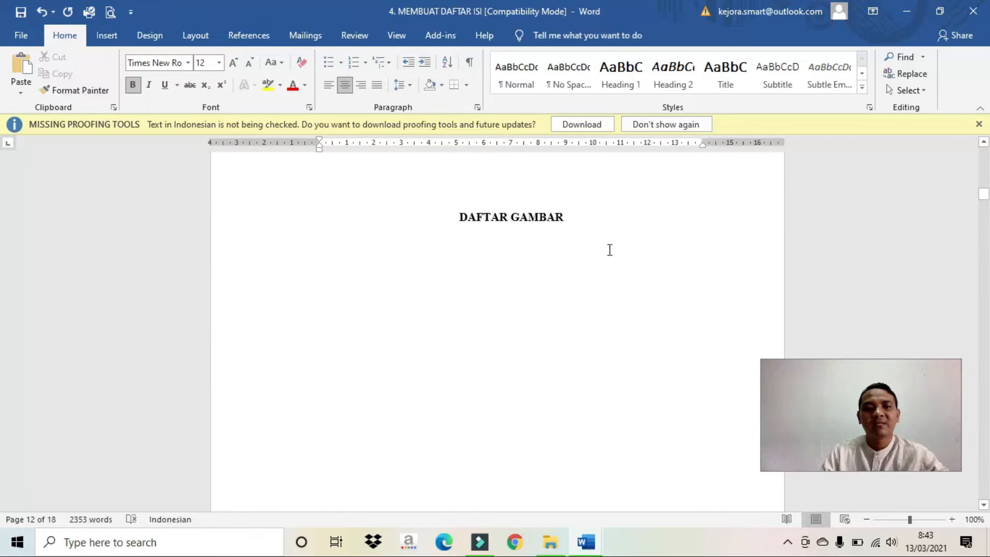
left_click(495, 302)
left_click(327, 230)
type("n")
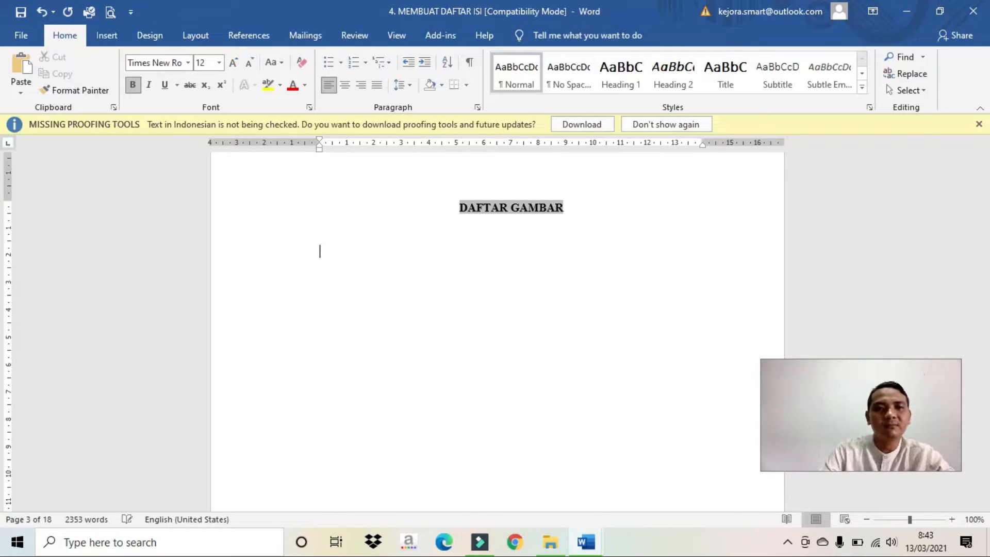
Try to insert a table of figures for the Gambar 4. caption label, declining to replace the existing one
left_click(242, 34)
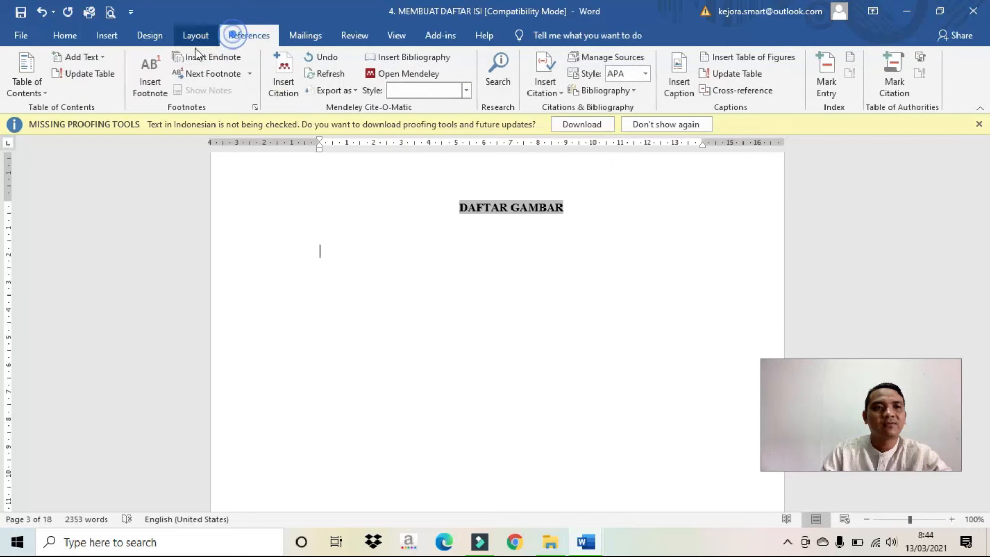
left_click(102, 58)
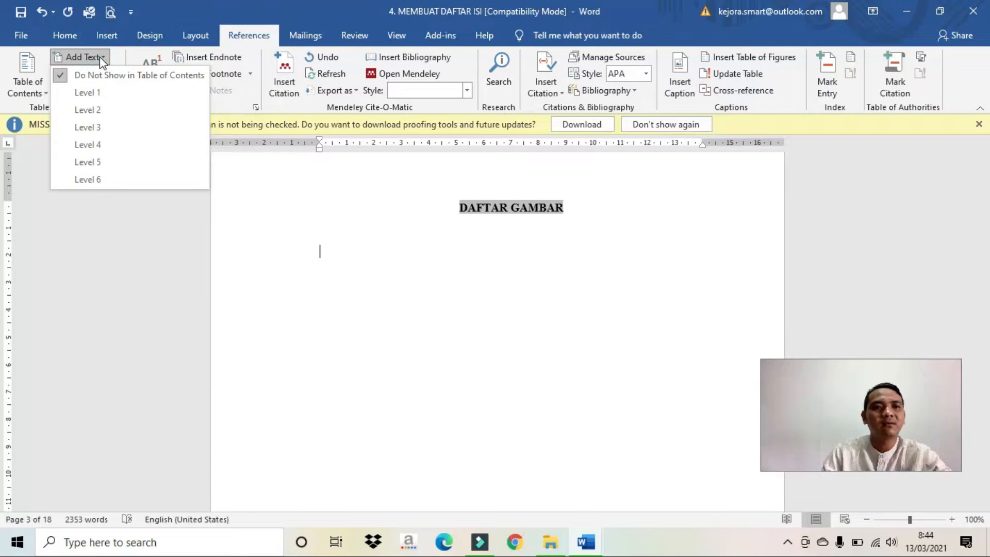
left_click(100, 57)
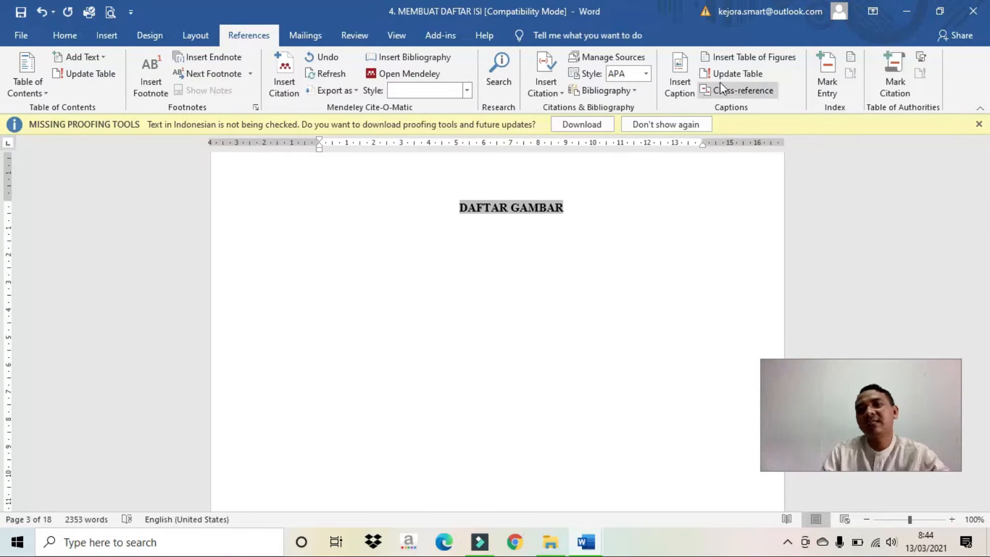
left_click(730, 58)
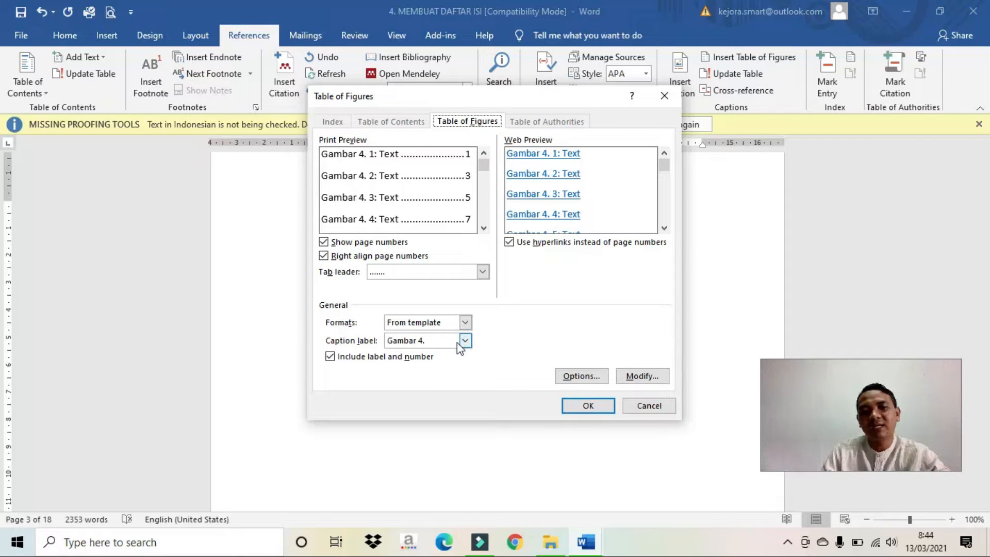
left_click(575, 404)
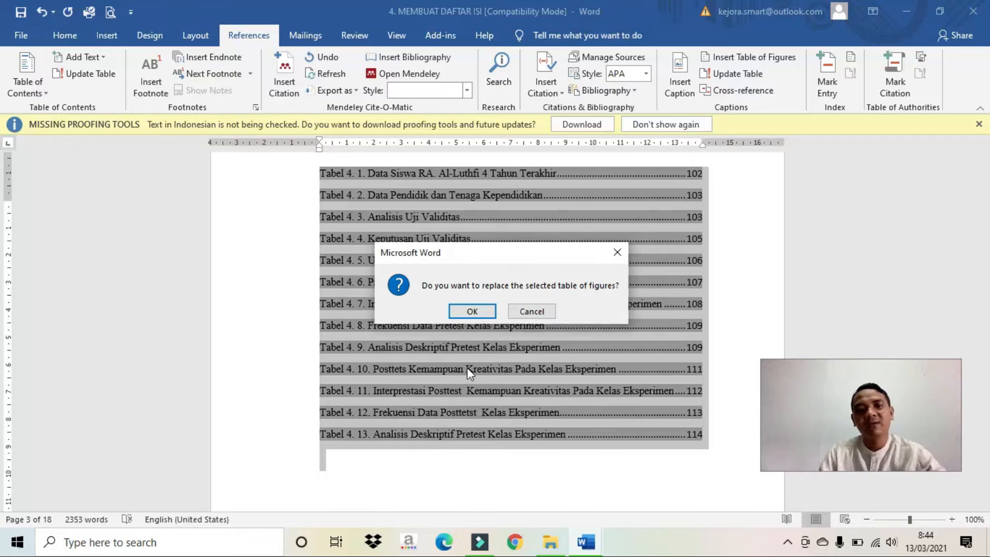
left_click(529, 312)
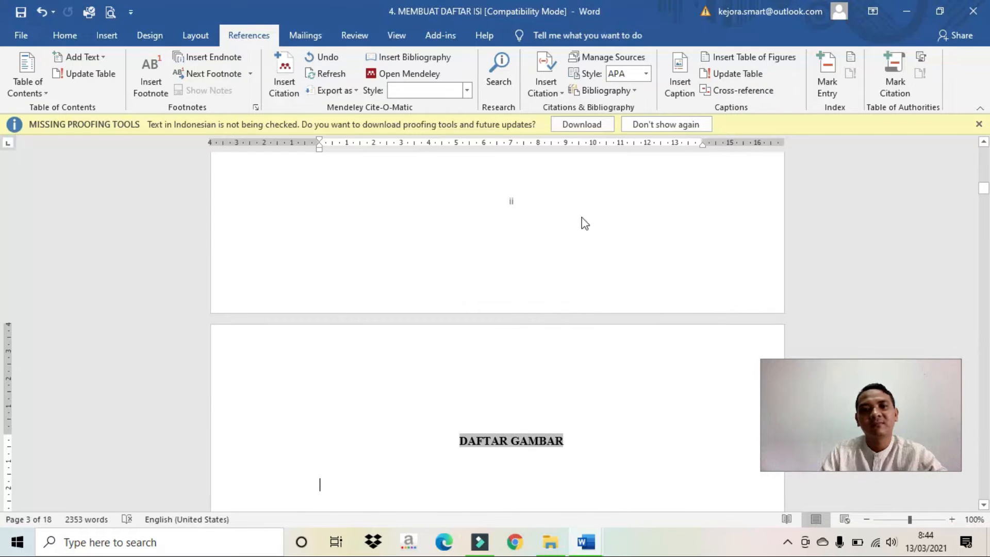
Try replacing the existing list under DAFTAR TABEL with a table of figures for the Gambar 4. label, and undo the replacement
left_click(754, 57)
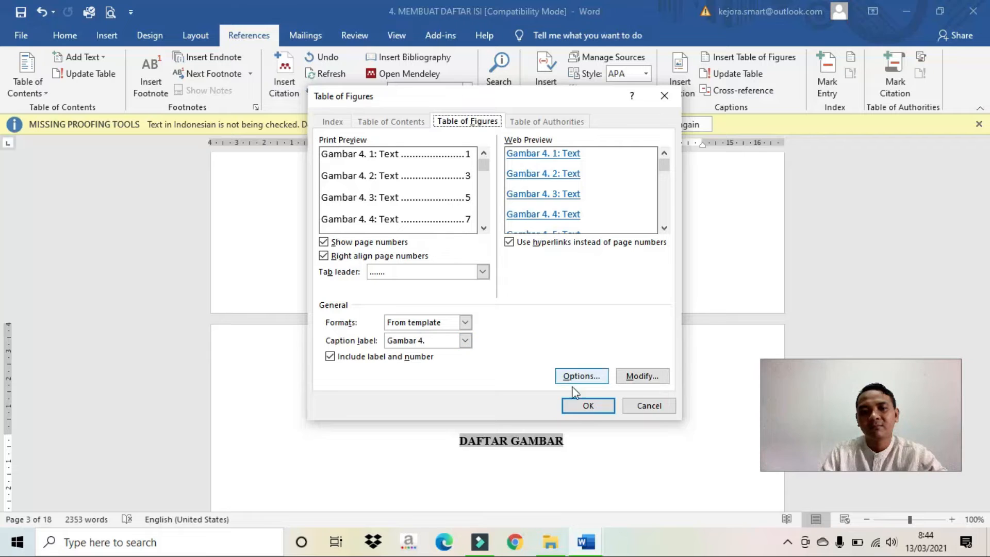
left_click(582, 404)
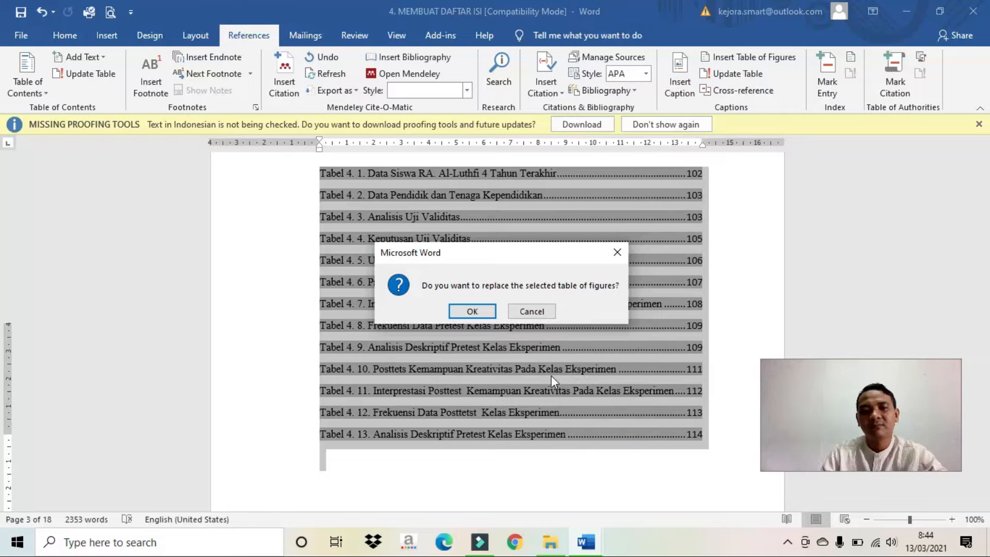
left_click(470, 312)
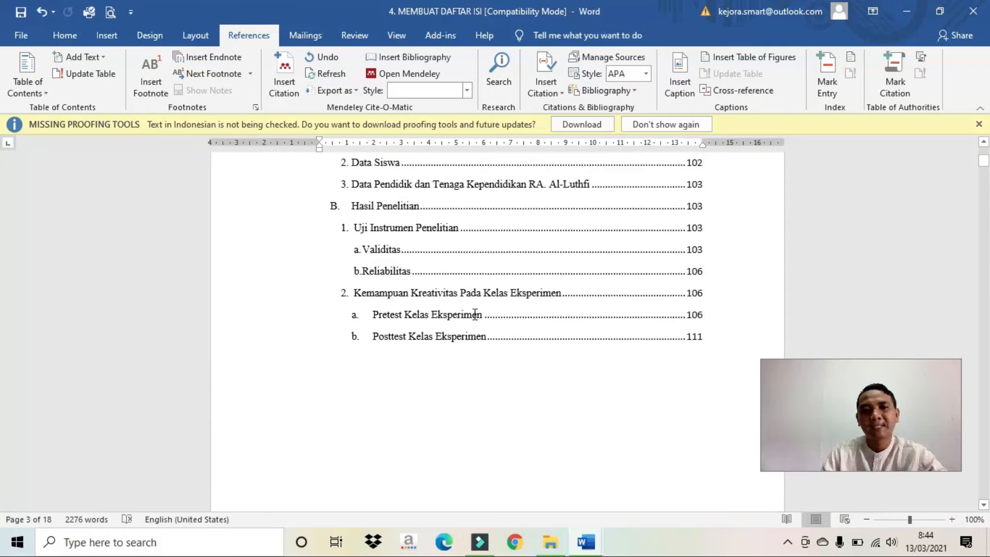
scroll(481, 302, "down", 3)
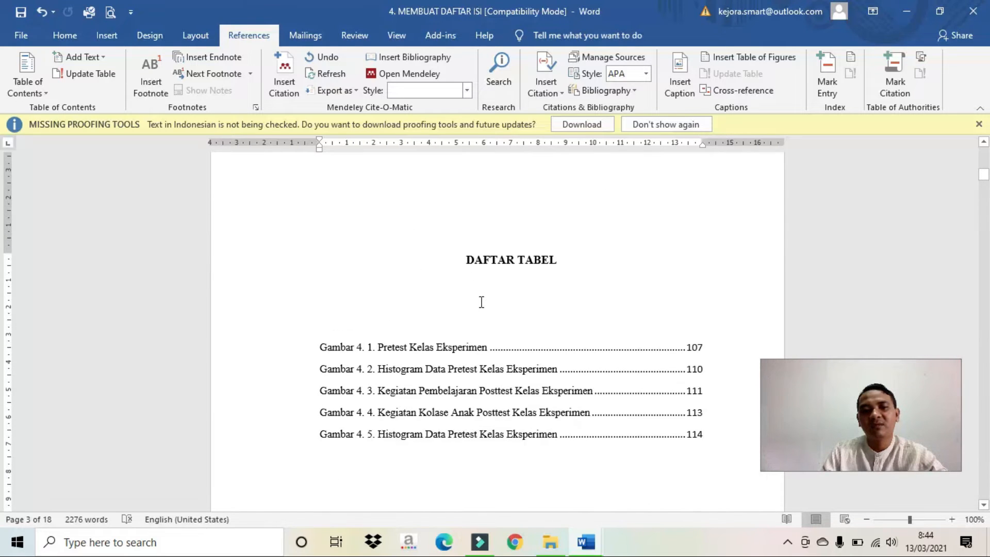
left_click(43, 11)
left_click(43, 11)
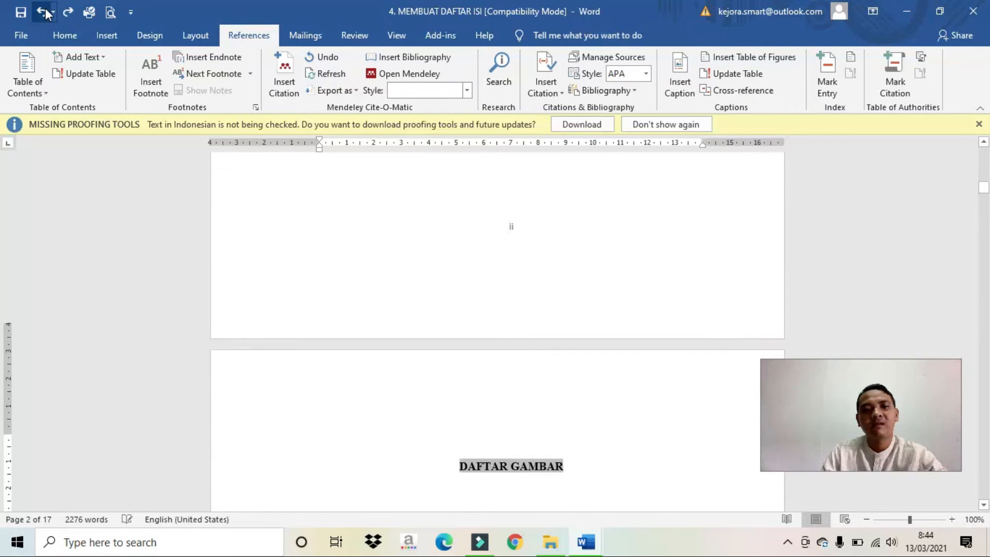
key("ctrl+y")
key("ctrl+y")
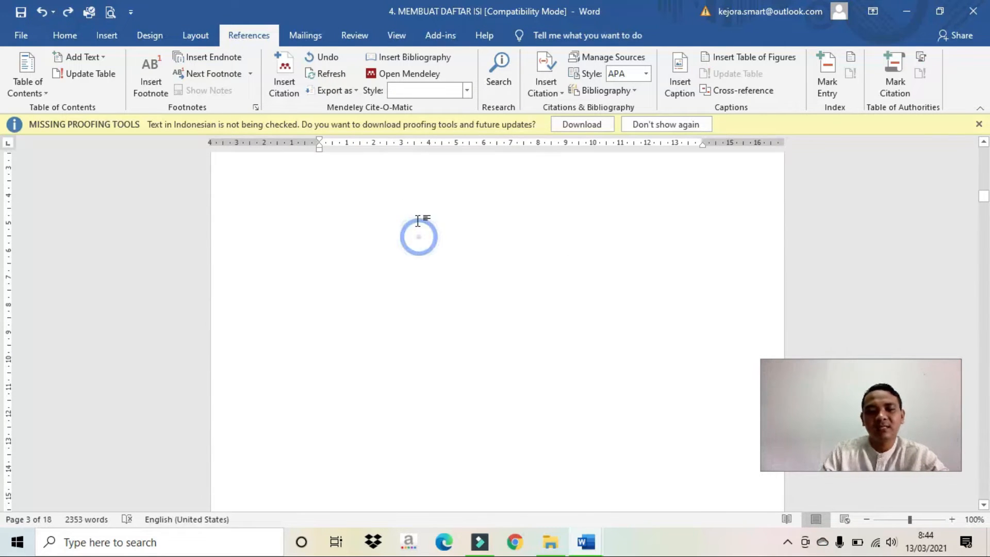
Insert a table of figures with the Gambar 4. caption label, template format and dotted tab leader, replacing the existing list
left_click(742, 57)
left_click(581, 402)
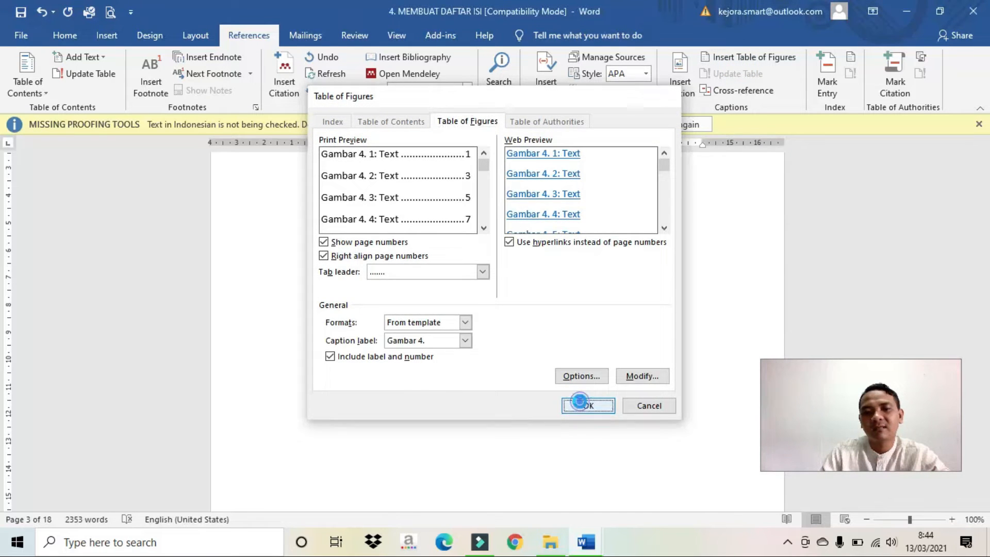
scroll(443, 243, "up", 5)
scroll(447, 361, "down", 3)
left_click(448, 374)
scroll(446, 375, "down", 4)
key("ctrl+z")
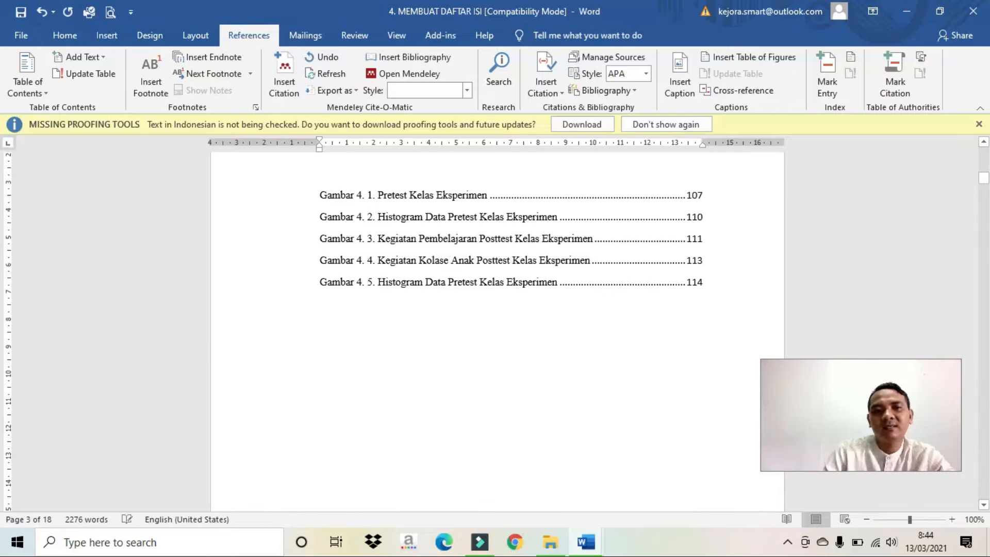
Undo the replacement of the Tabel 4. list under DAFTAR TABEL, keeping the Gambar 4. list under DAFTAR GAMBAR
left_click(41, 11)
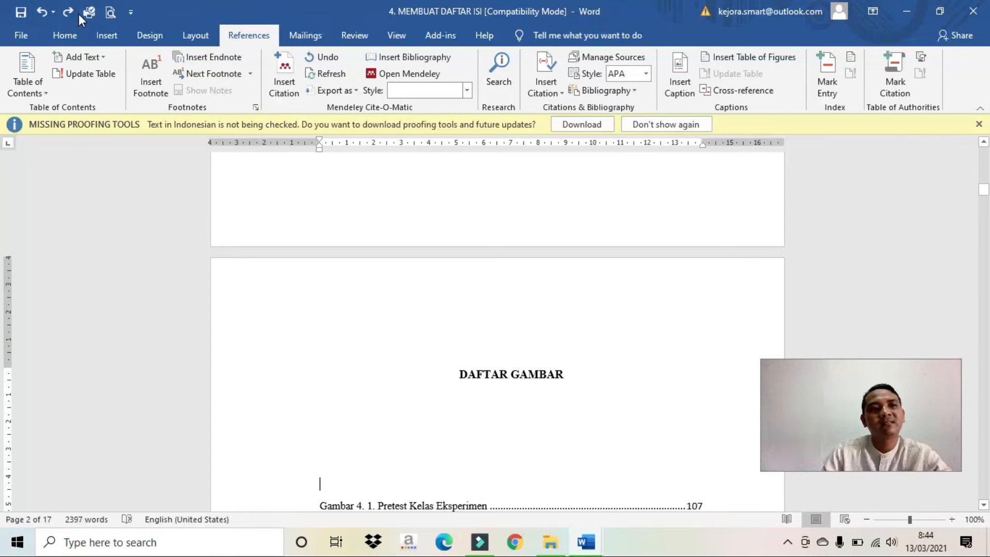
left_click(70, 10)
left_click(70, 11)
key("Delete")
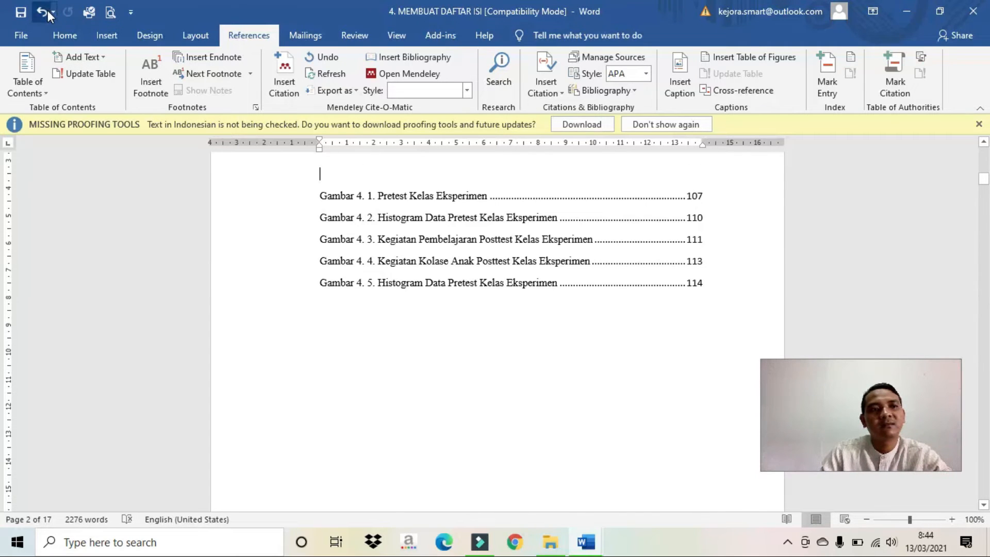
left_click(47, 10)
scroll(128, 111, "down", 5)
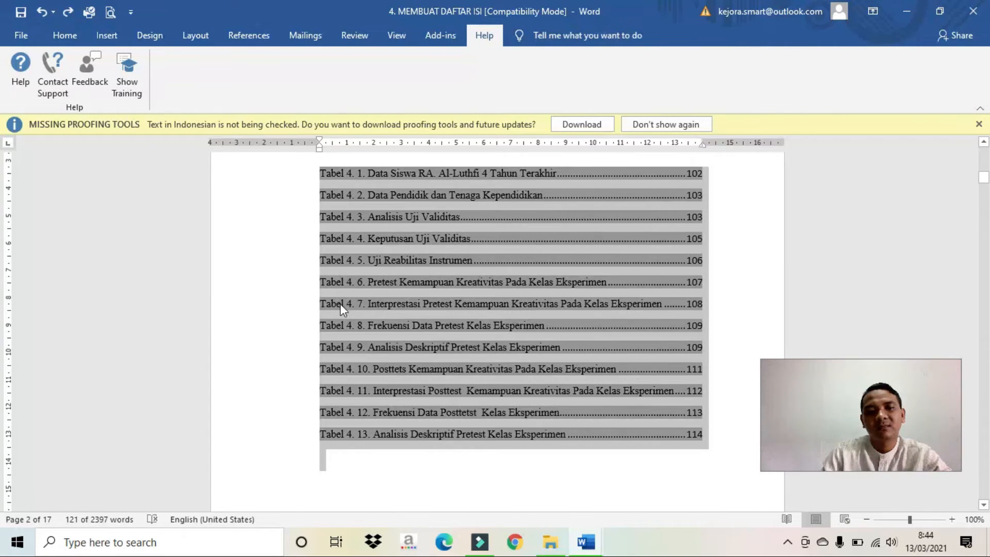
Delete the extra empty lines between the DAFTAR GAMBAR heading and the list of Gambar 4. entries
scroll(341, 308, "down", 10)
left_click(371, 284)
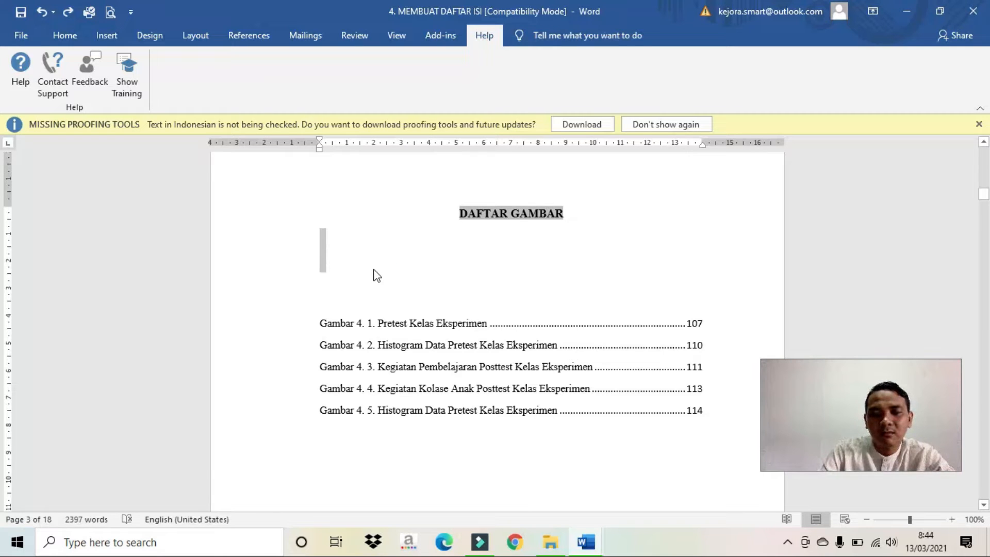
key("Delete")
key("Delete")
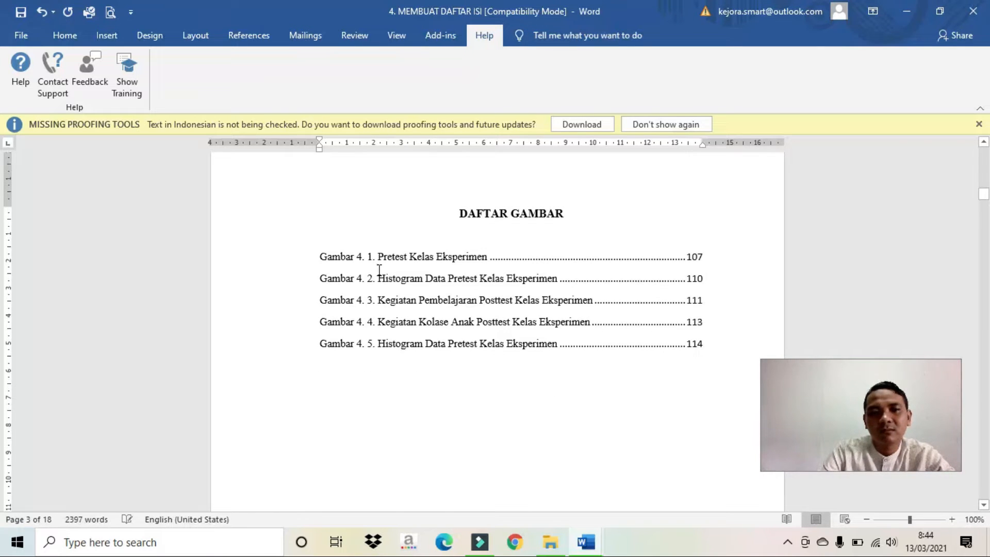
left_click(429, 411)
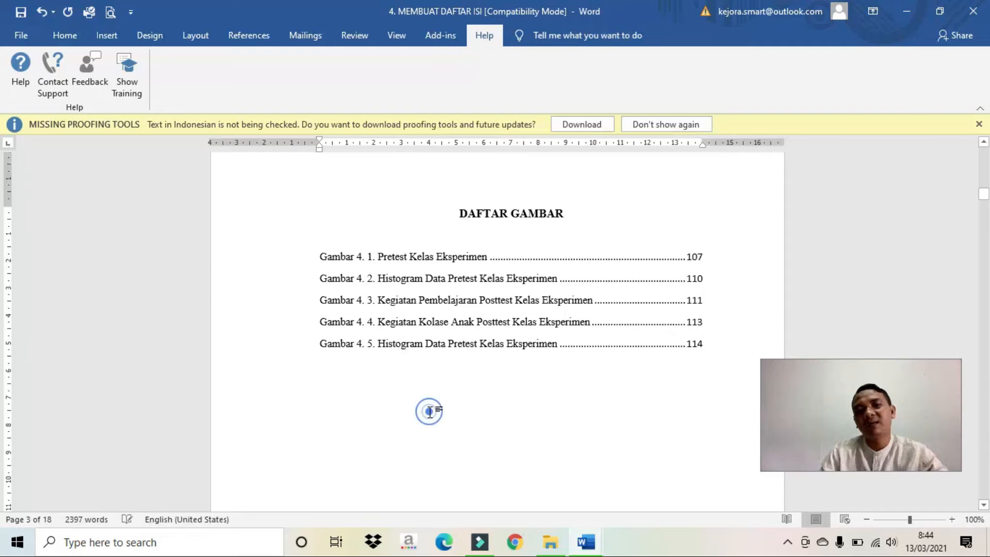
Copy the automatic table of contents entries under the DAFTAR ISI heading, from BAB IV to Posttest Kelas Eksperimen
scroll(429, 411, "up", 15)
scroll(432, 411, "up", 2)
scroll(433, 371, "down", 4)
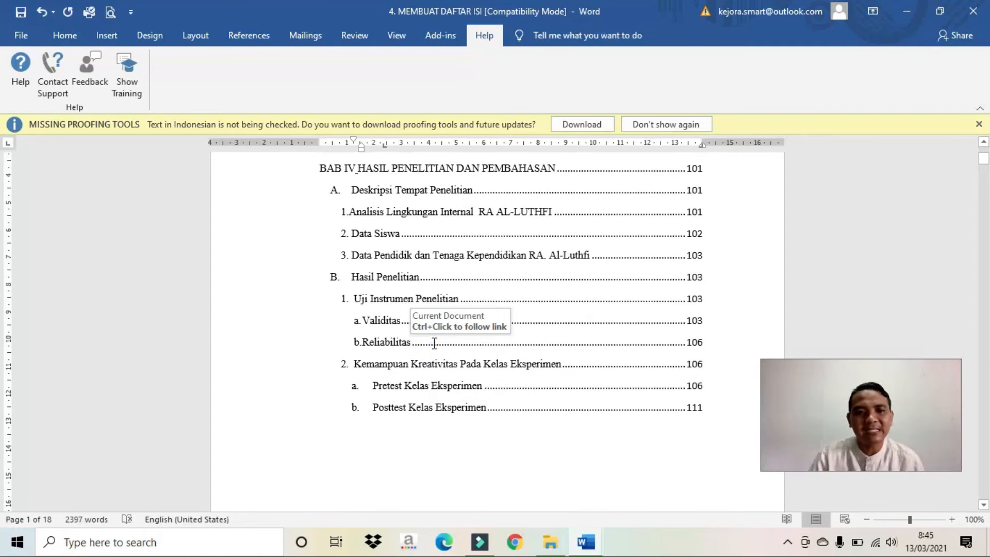
scroll(434, 368, "up", 3)
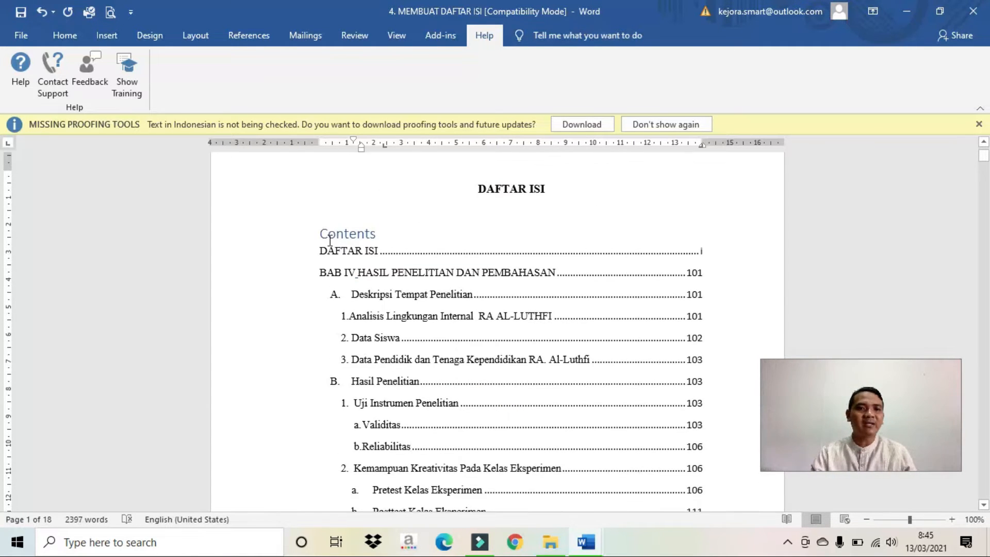
left_click_drag(315, 242, 665, 525)
left_click(441, 381)
scroll(367, 408, "up", 5)
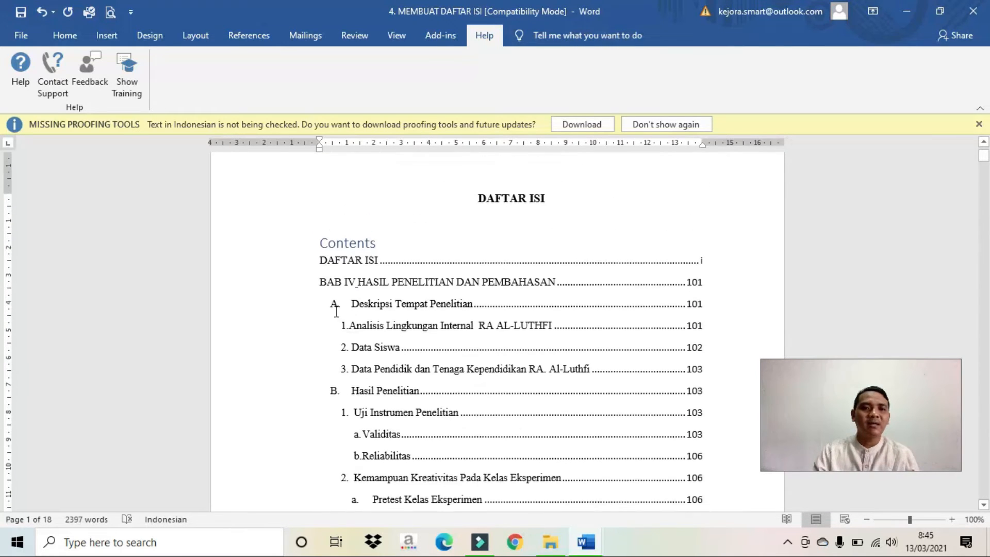
left_click_drag(315, 277, 513, 435)
scroll(435, 276, "up", 2)
scroll(428, 274, "up", 3)
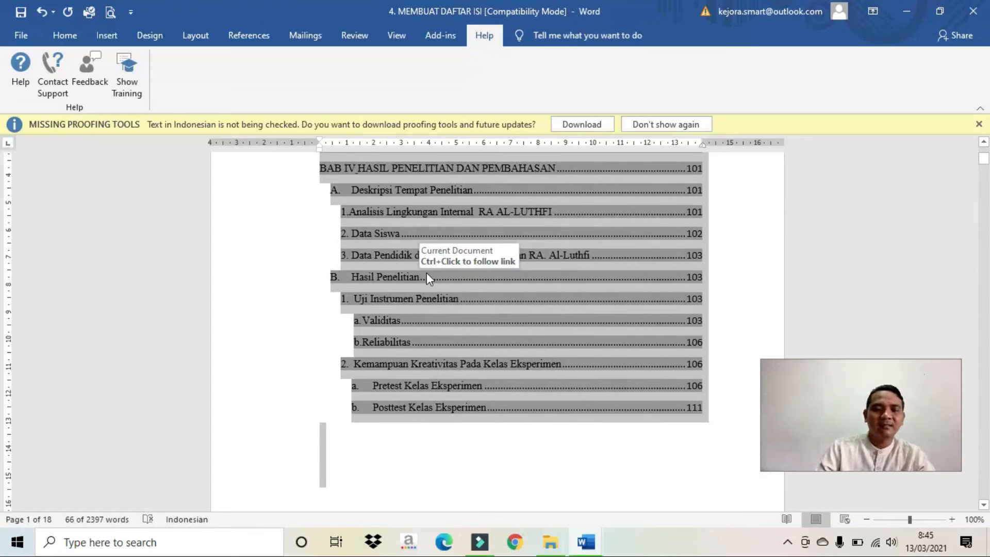
Switch to Document1 and add empty unindented lines after the last entry, b. Posttest Kelas Eksperimen
left_click(585, 542)
left_click(644, 485)
scroll(487, 404, "down", 5)
left_click(460, 376)
left_click(728, 247)
key("Return")
key("Return")
key("Return")
key("Return")
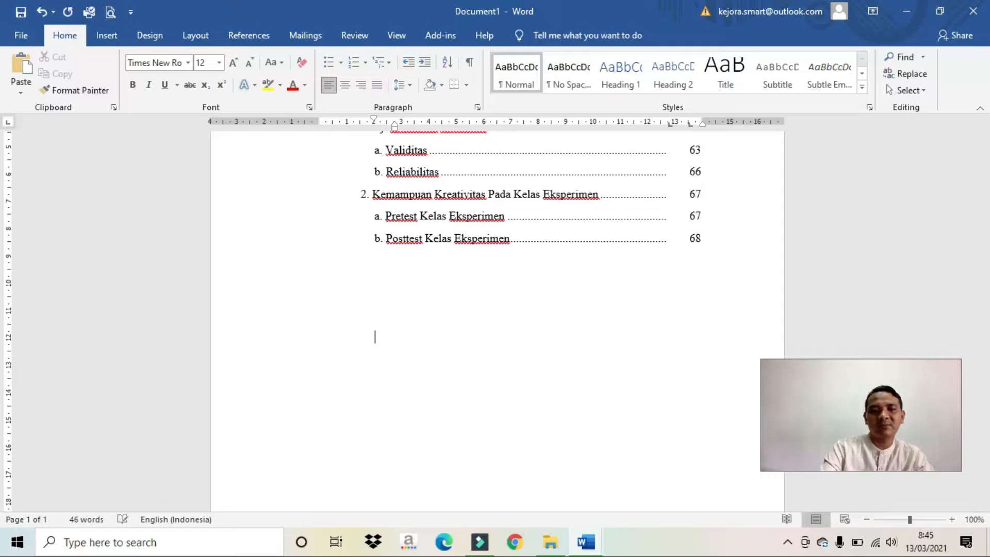
key("BackSpace")
key("BackSpace")
key("BackSpace")
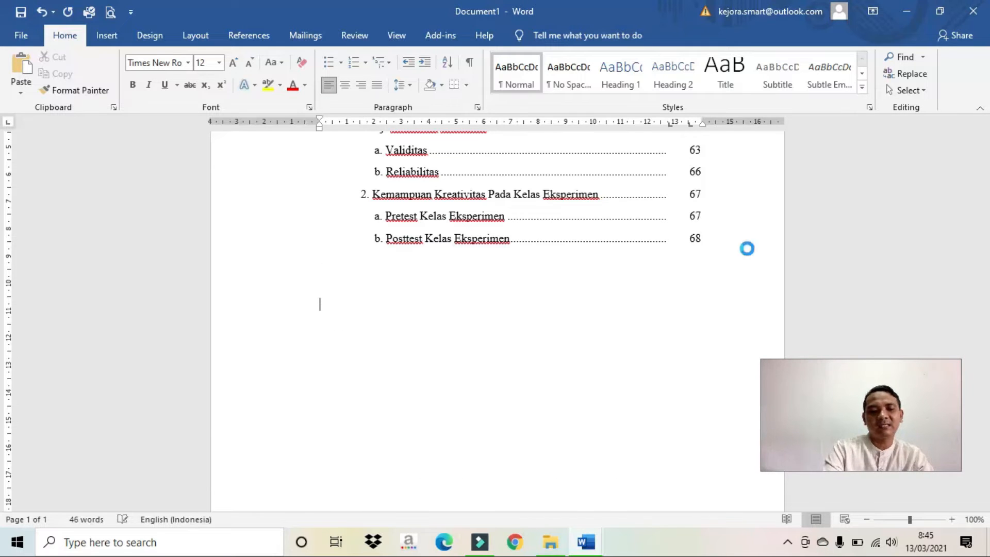
Paste the copied automatic table of contents below the manual one and place the insertion point in its DAFTAR ISI entry
key("ctrl+v")
scroll(743, 248, "up", 3)
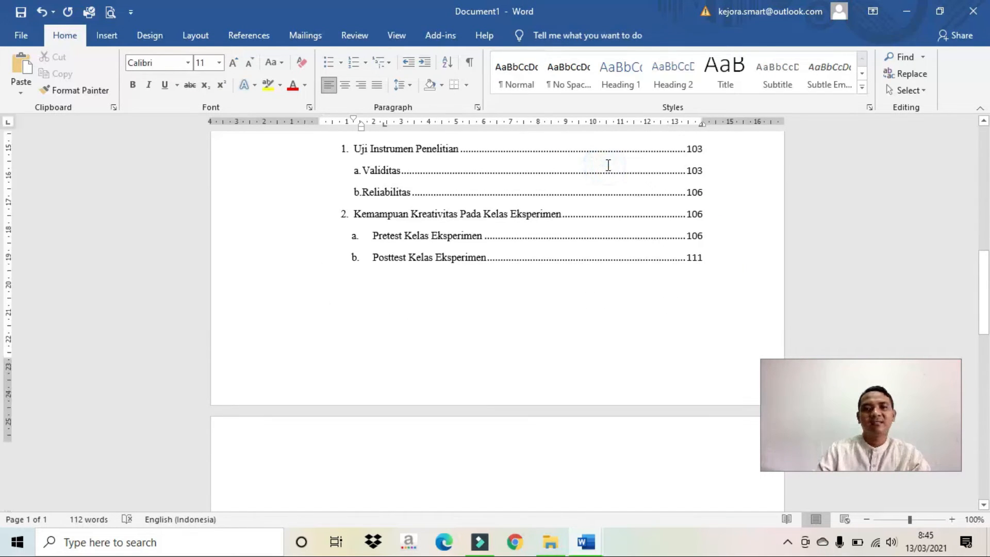
scroll(608, 165, "up", 3)
left_click(479, 194)
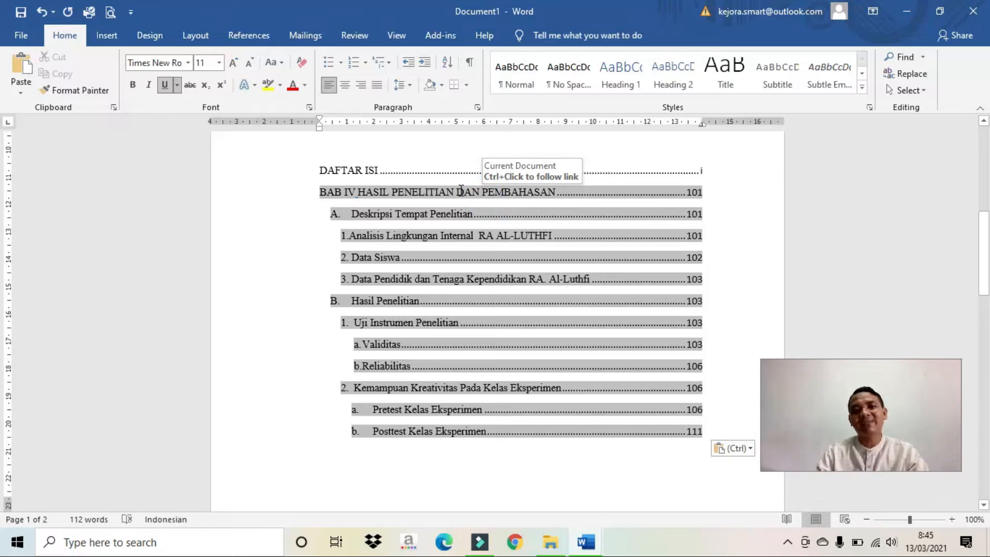
left_click(459, 171)
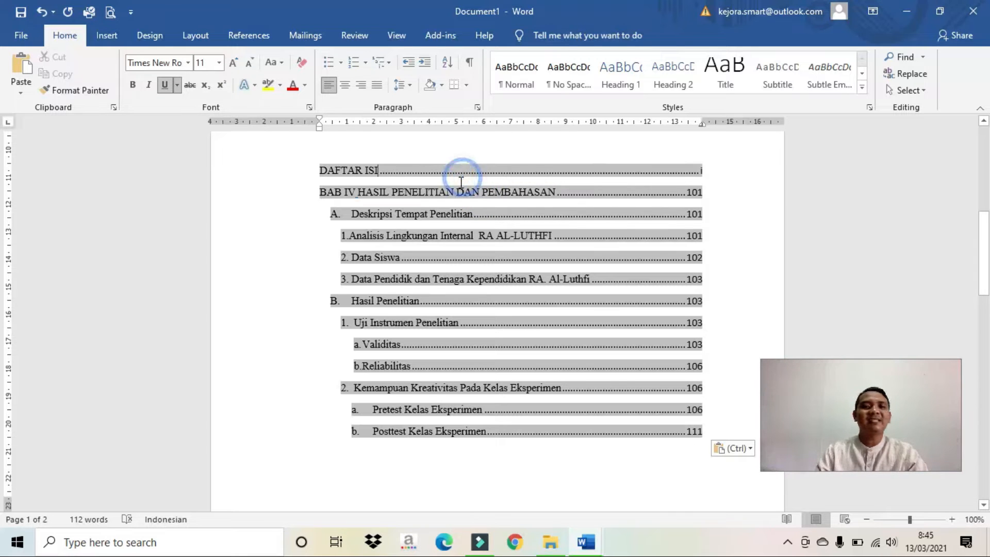
Export the document as a PDF named DAFTAR ISI in the Documents folder, opening it after publishing
left_click(27, 43)
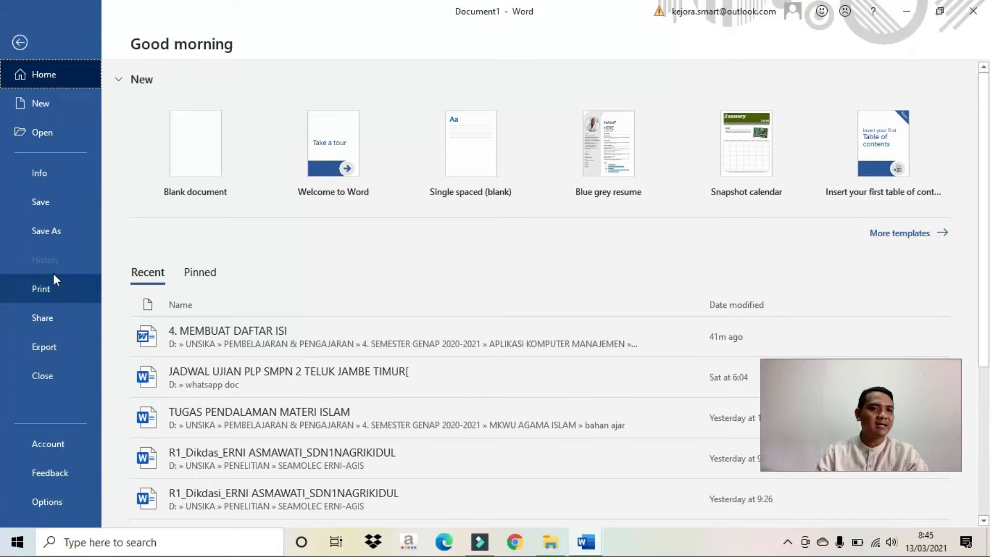
left_click(79, 340)
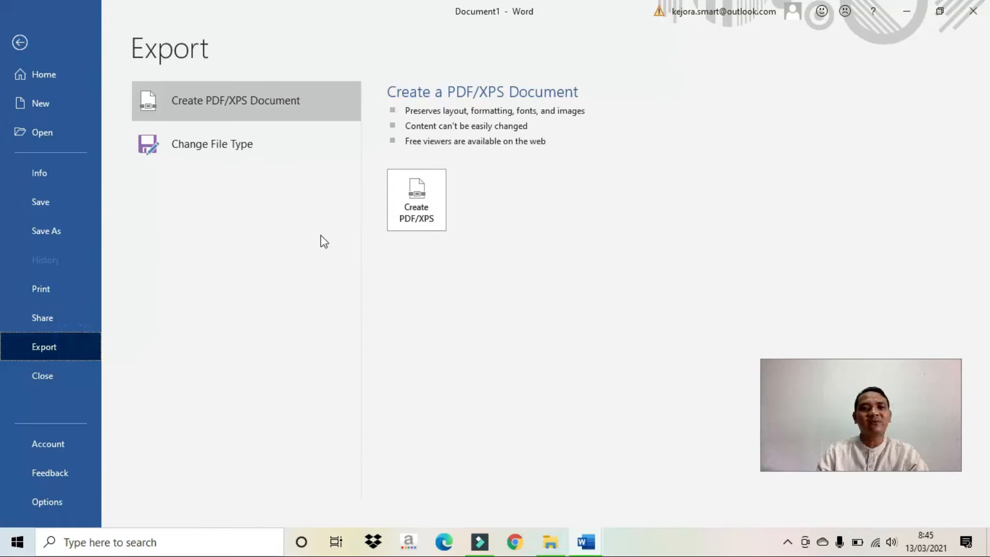
left_click(410, 214)
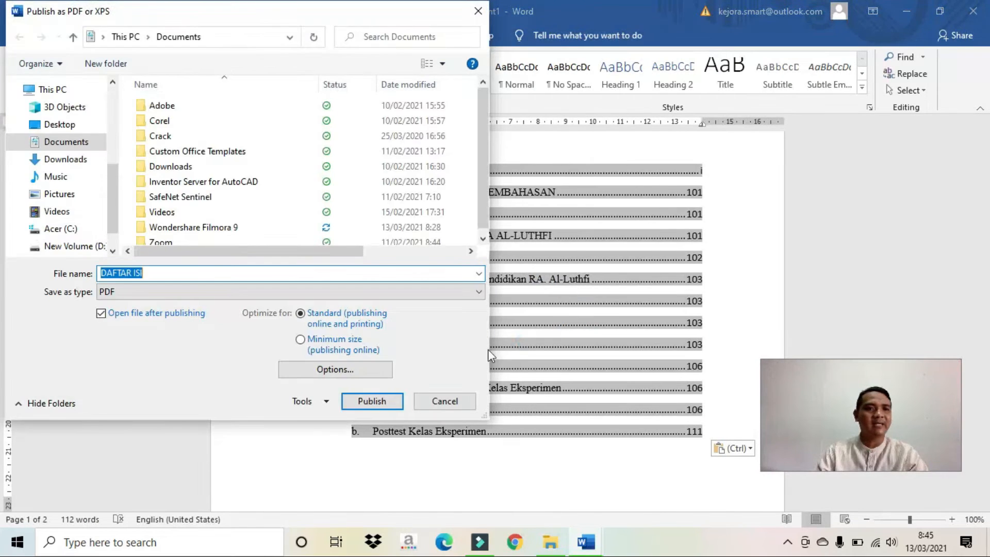
left_click(371, 401)
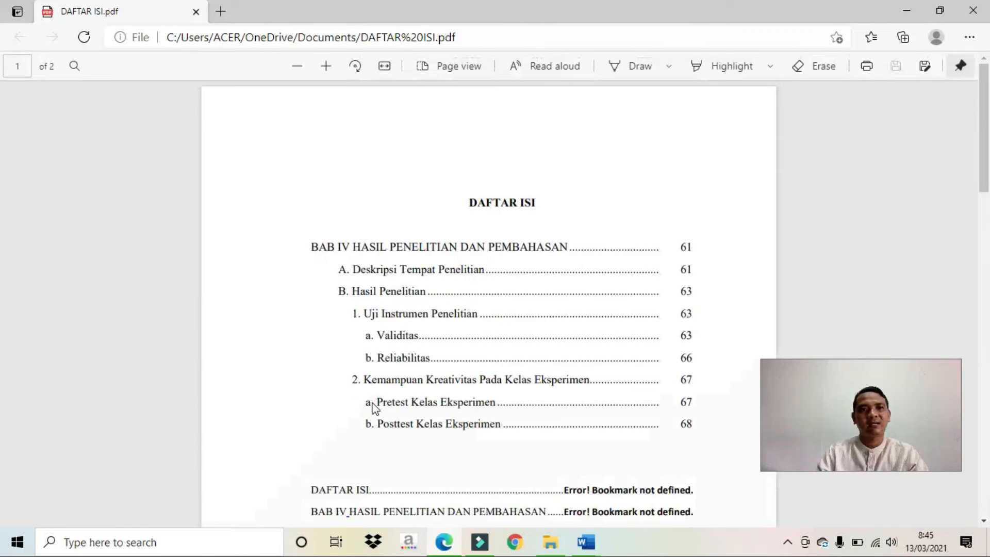
Compare the page numbers of the manual and the pasted automatic table of contents in the exported PDF
scroll(415, 374, "down", 7)
scroll(418, 377, "up", 1)
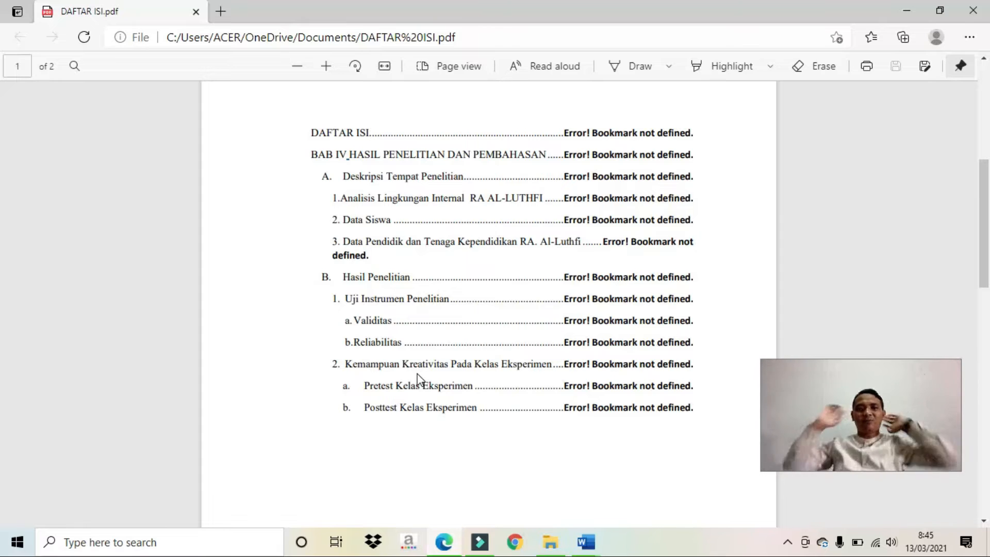
scroll(421, 373, "up", 3)
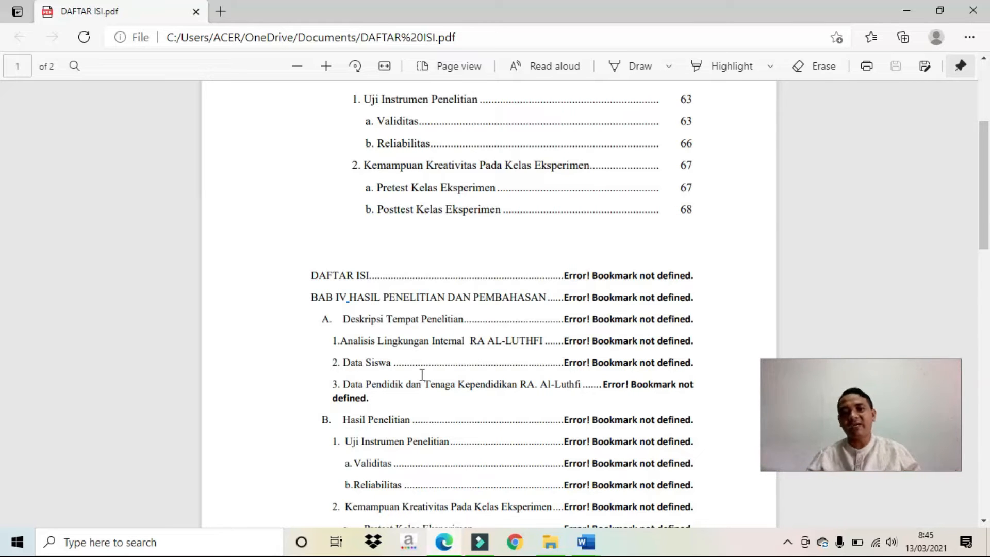
scroll(271, 341, "up", 5)
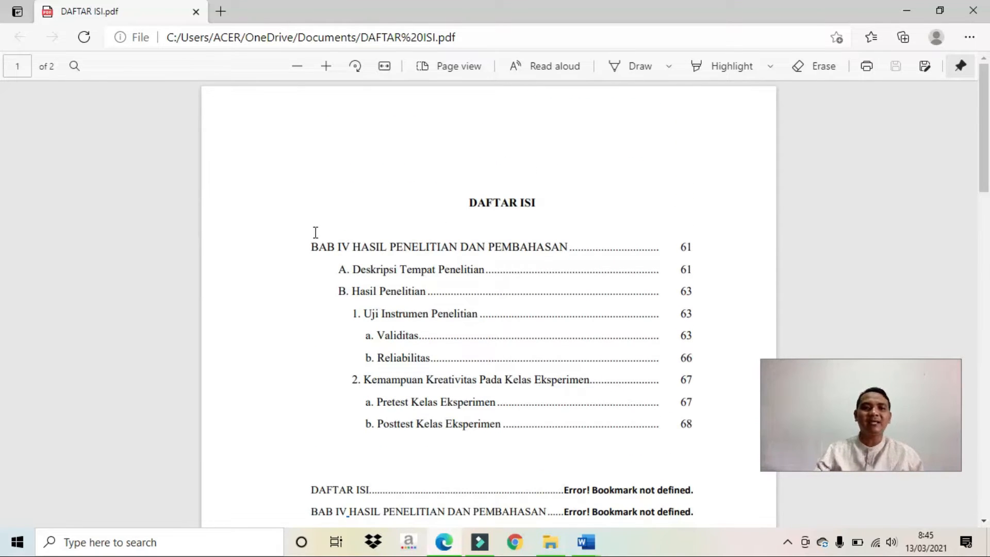
left_click_drag(316, 238, 698, 426)
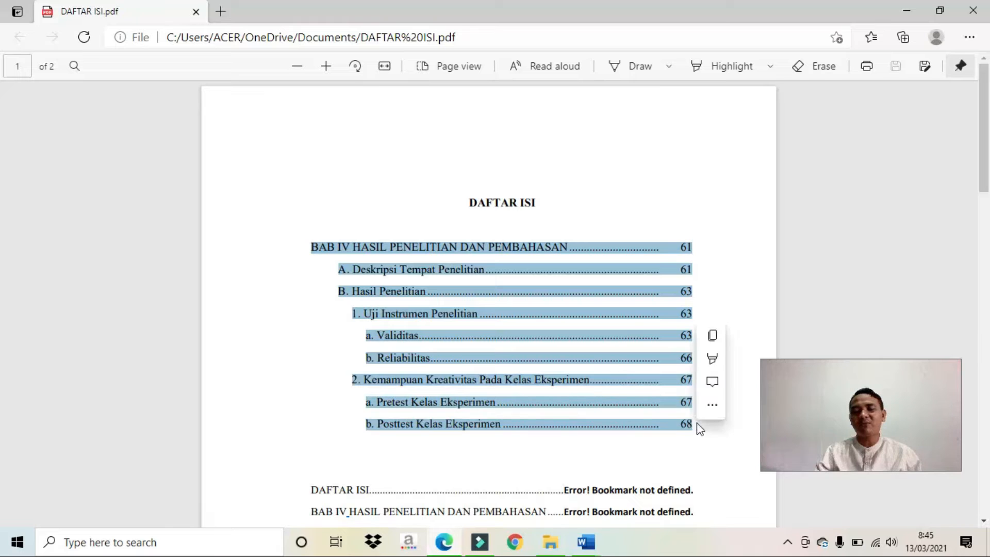
scroll(401, 386, "down", 3)
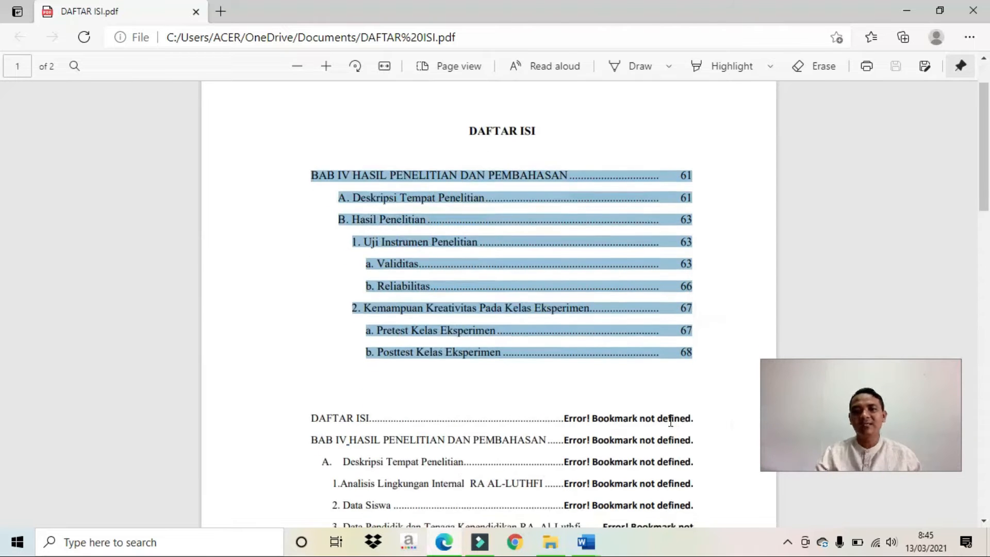
left_click_drag(305, 338, 714, 501)
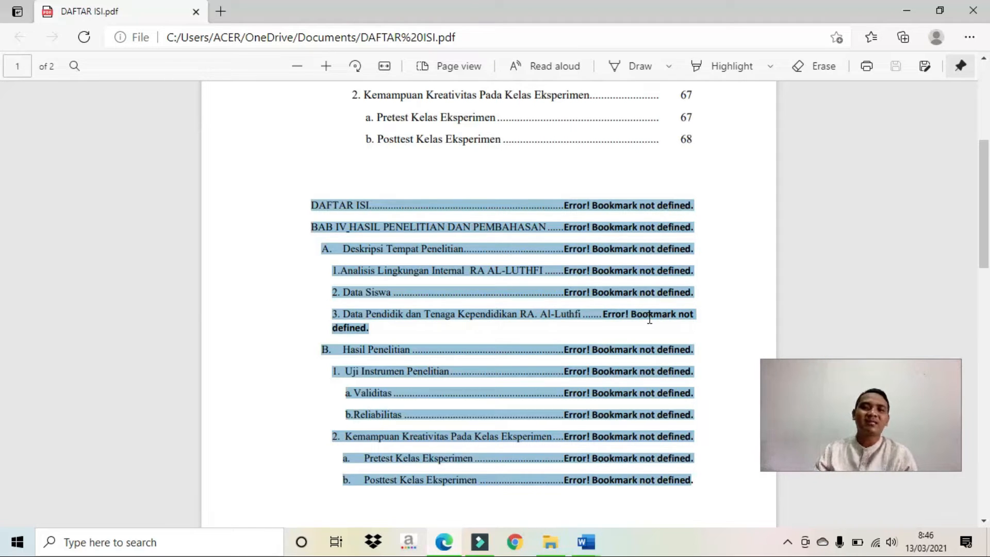
scroll(649, 319, "up", 4)
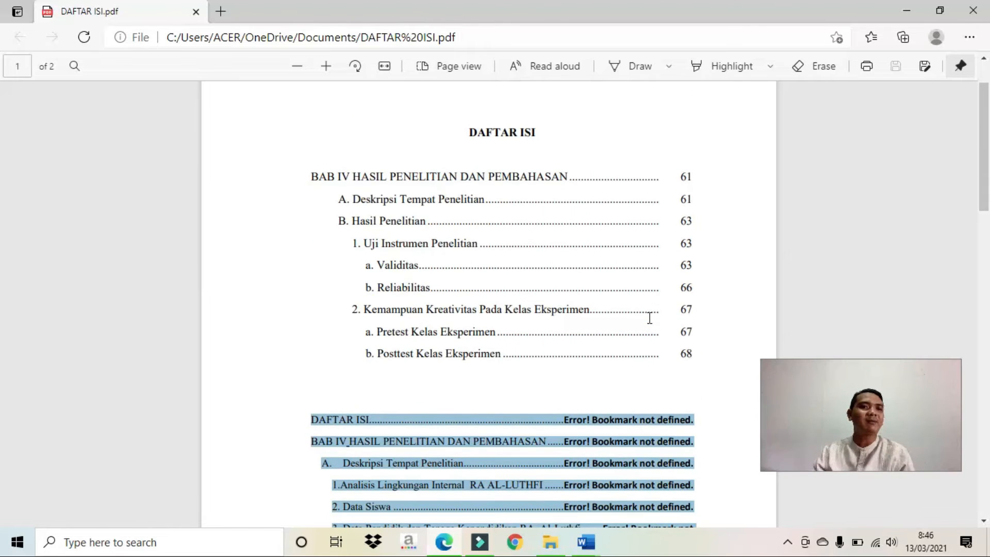
Return to Document1 in Word and undo the page number update in the pasted table of contents
mouse_move(586, 542)
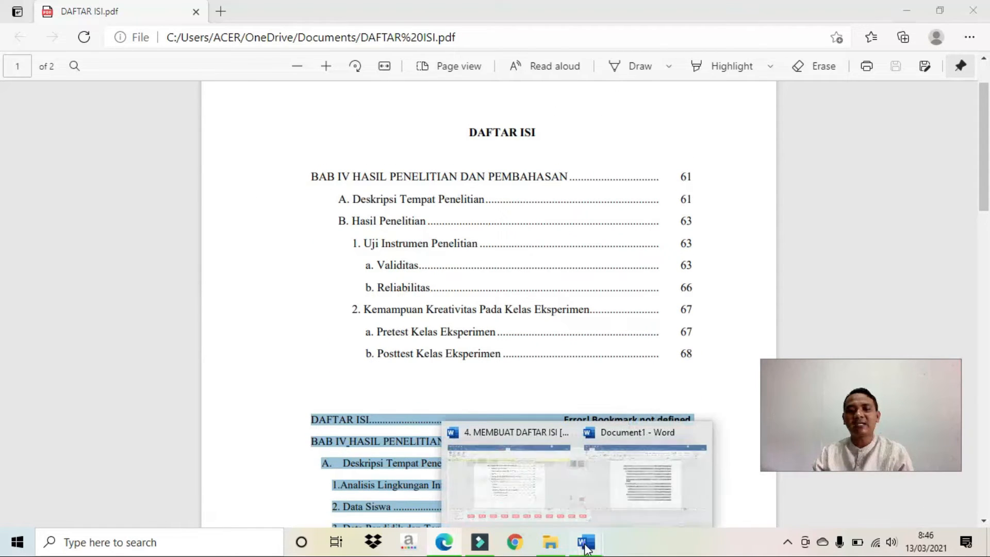
left_click(649, 502)
scroll(649, 502, "up", 2)
left_click(521, 400)
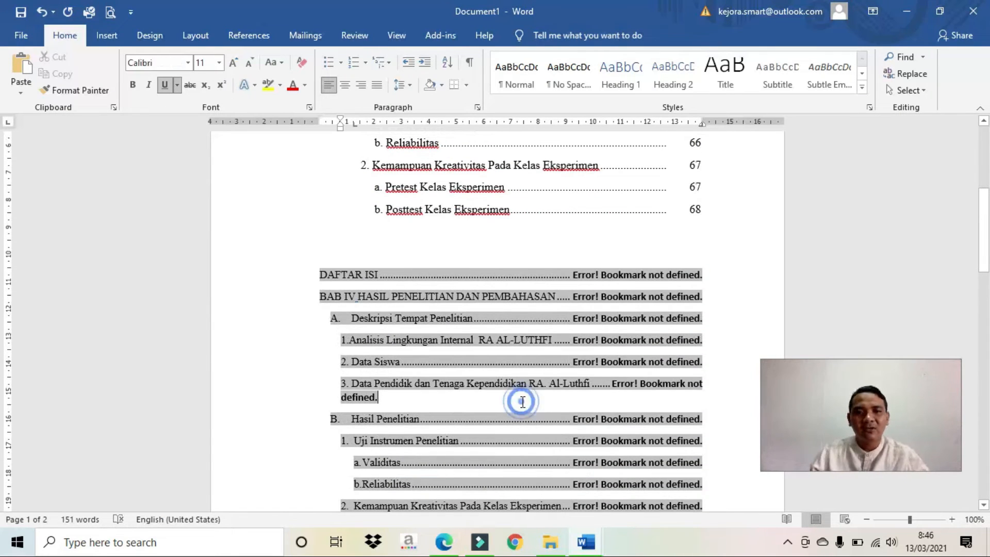
double_click(503, 331)
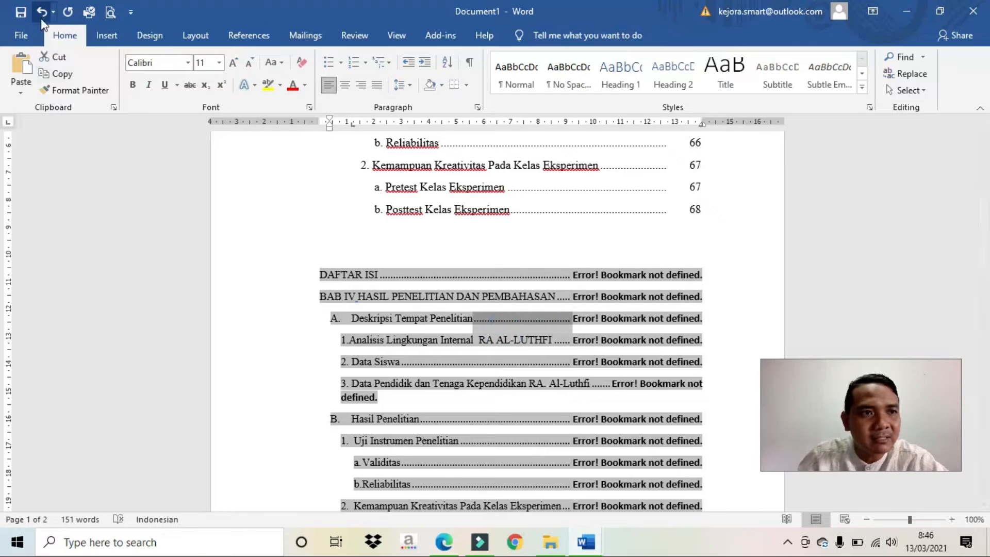
left_click(41, 11)
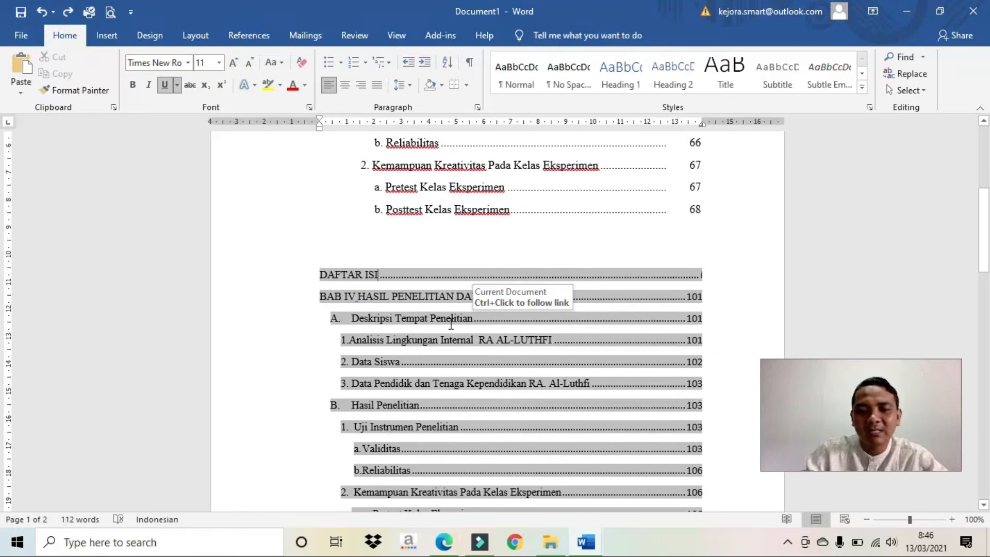
Try deleting the dotted leader from the pasted DAFTAR ISI entry, and undo the deletion
key("Delete")
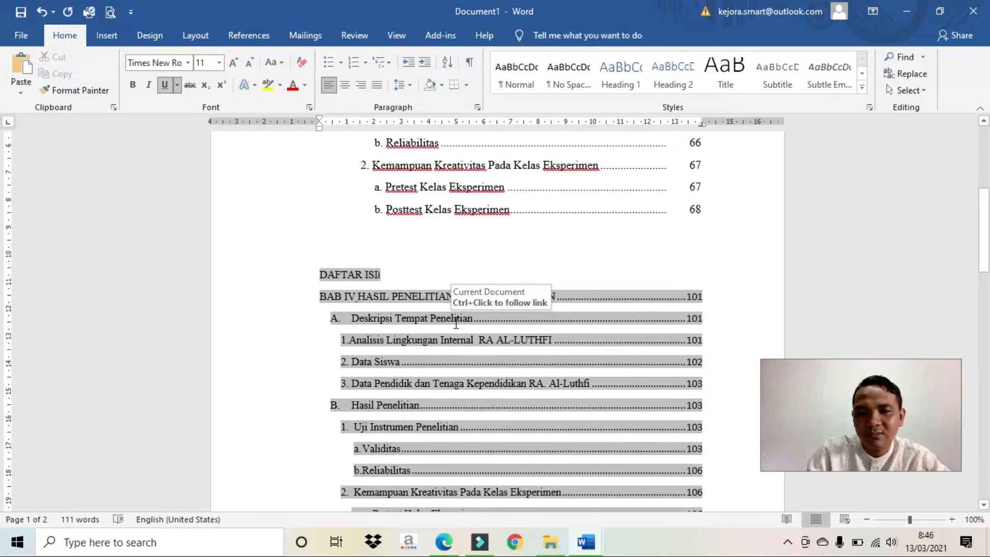
key("Right")
key("shift+Home")
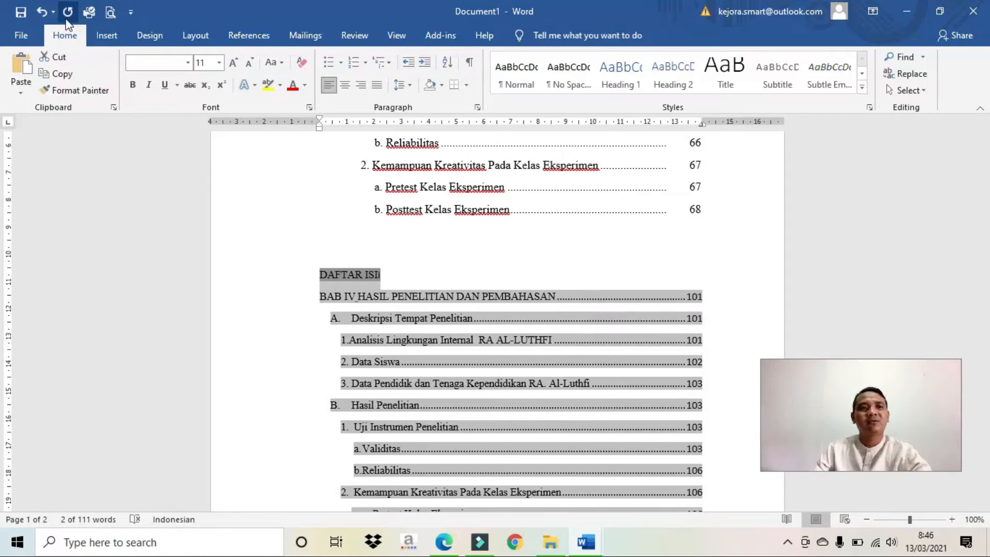
left_click(48, 17)
left_click(48, 17)
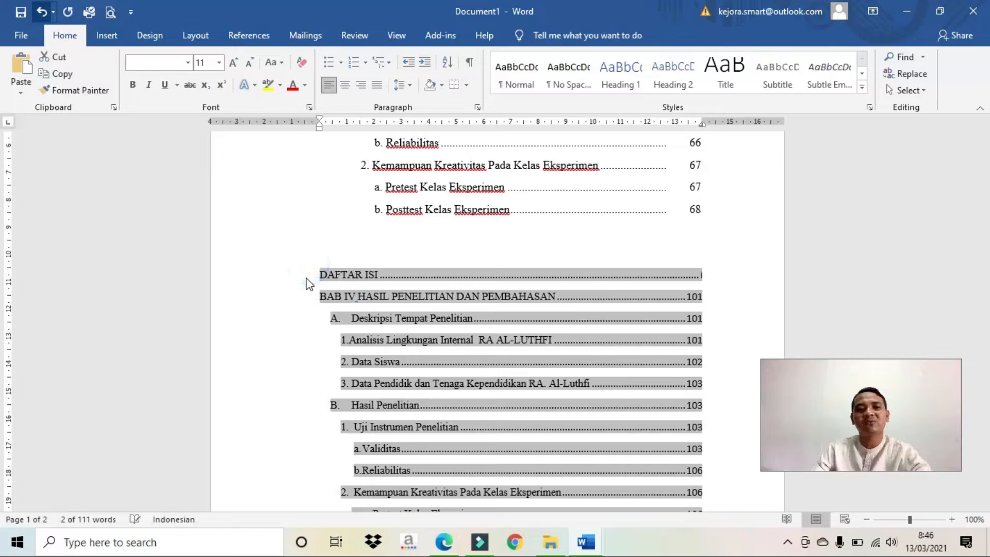
Undo the linked paste and paste the copied table of contents as text only below the manual one
key("ctrl+z")
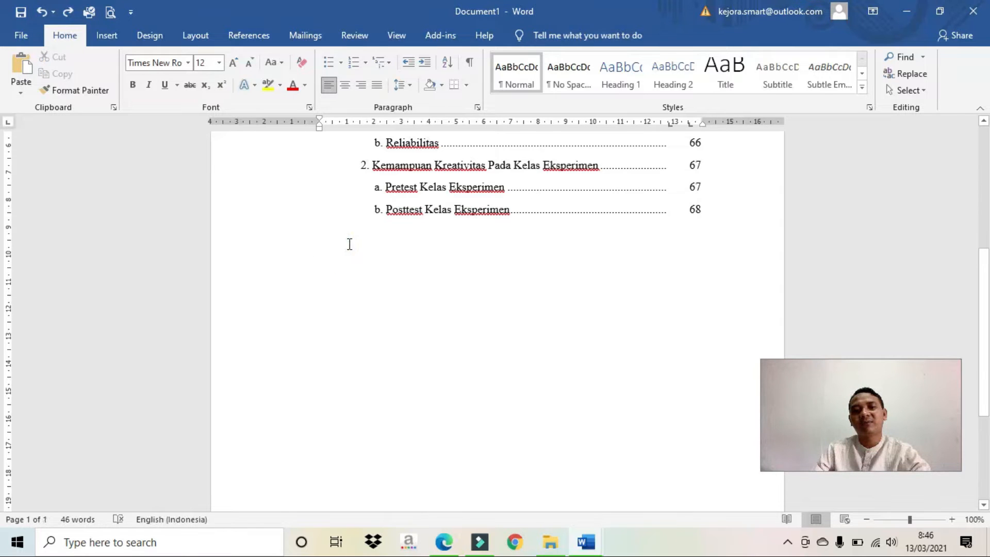
right_click(343, 262)
left_click(438, 325)
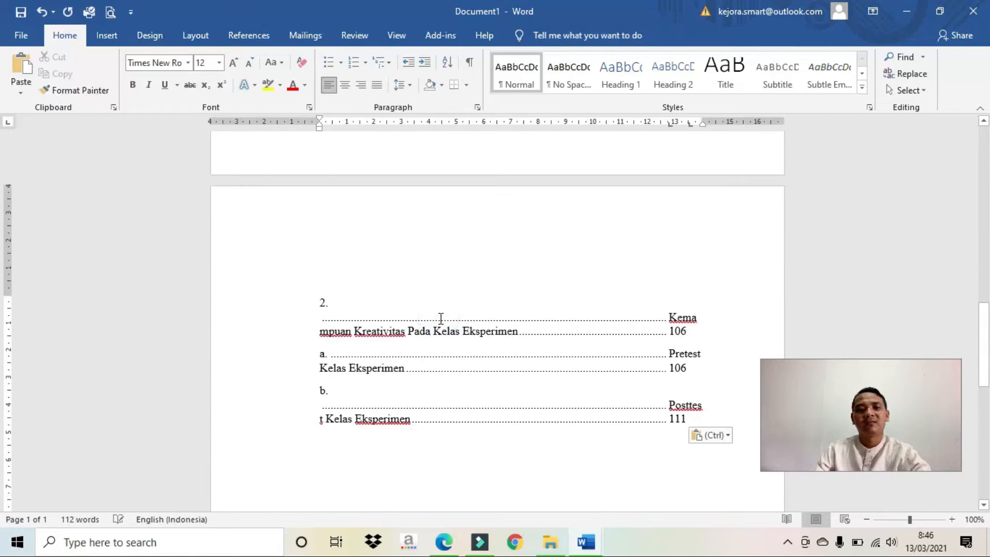
Delete the text-only table of contents pasted below the manual one, from its DAFTAR ISI entry to the end
scroll(441, 319, "up", 10)
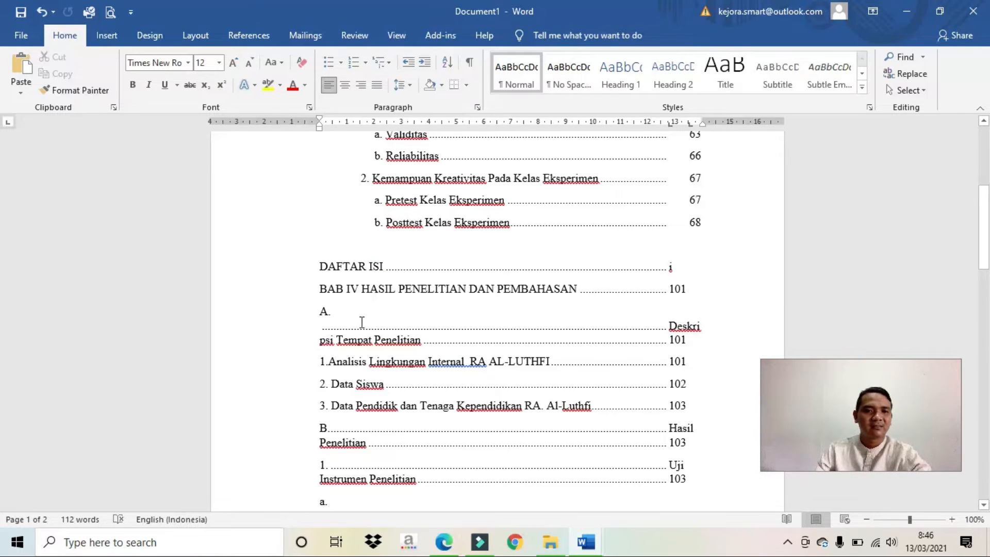
scroll(360, 323, "down", 5)
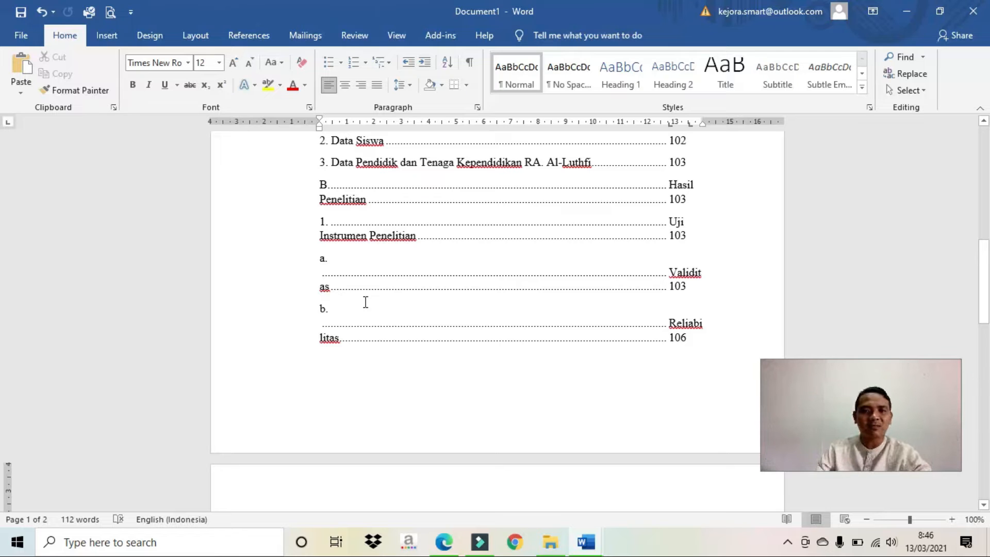
scroll(365, 302, "up", 4)
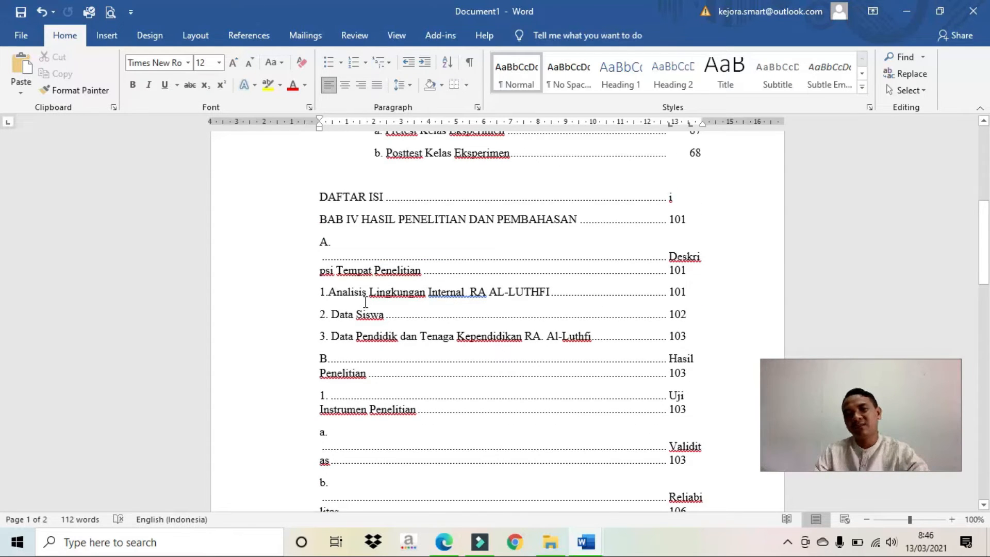
scroll(366, 302, "up", 4)
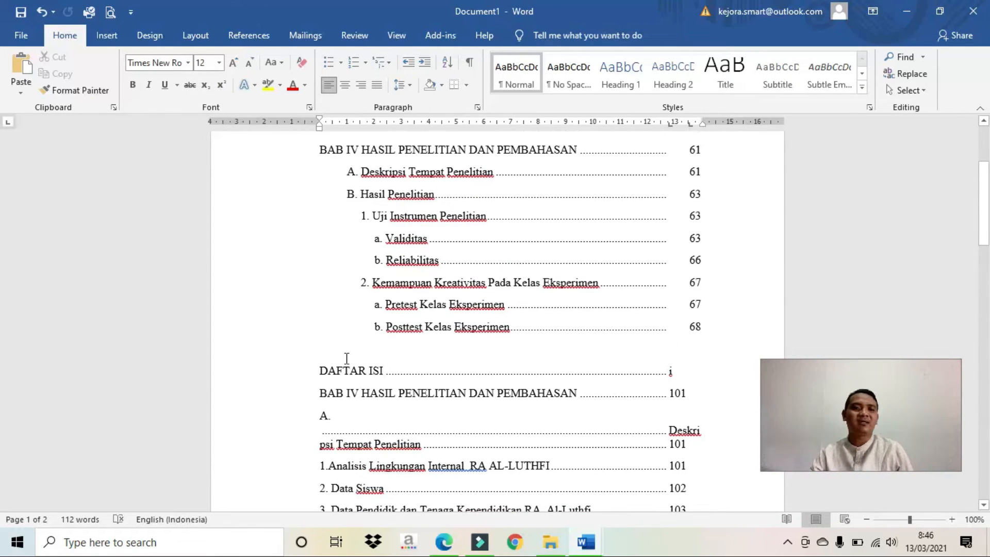
left_click(304, 382)
left_click_drag(320, 371, 469, 353)
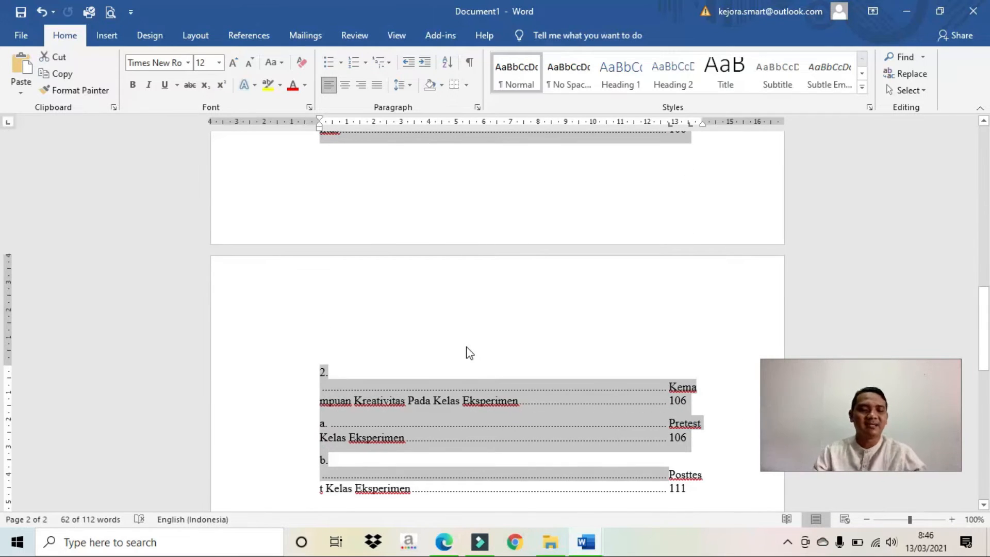
scroll(647, 391, "down", 4)
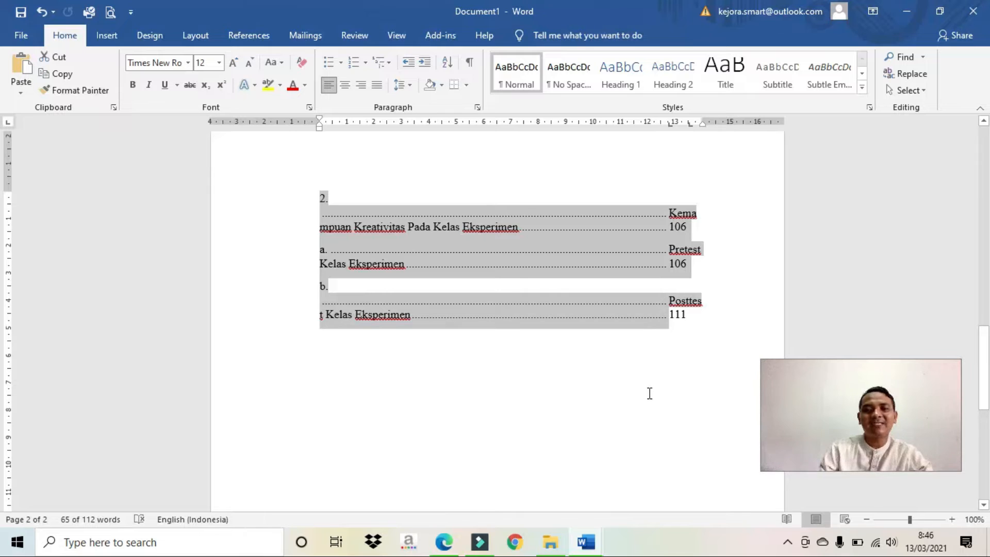
key("shift+Down")
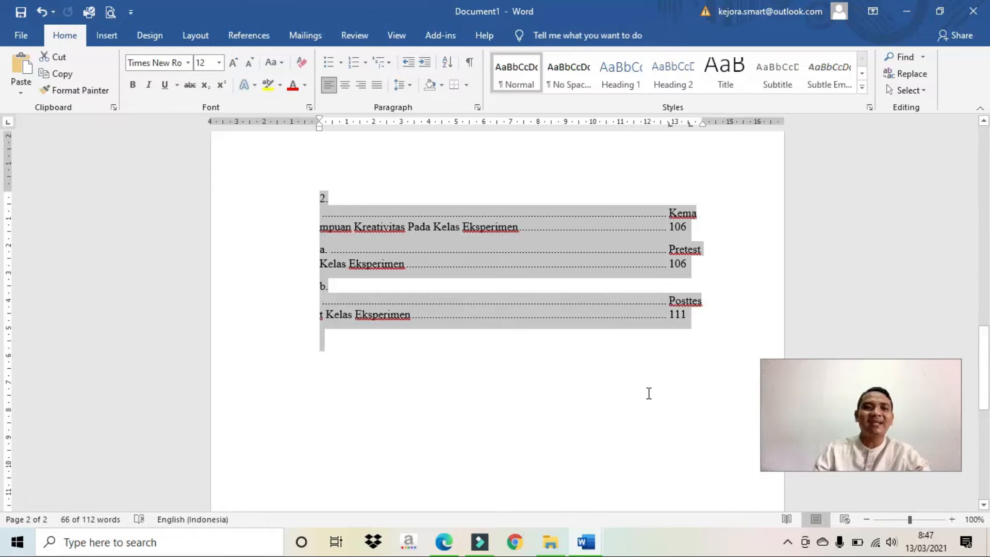
key("Delete")
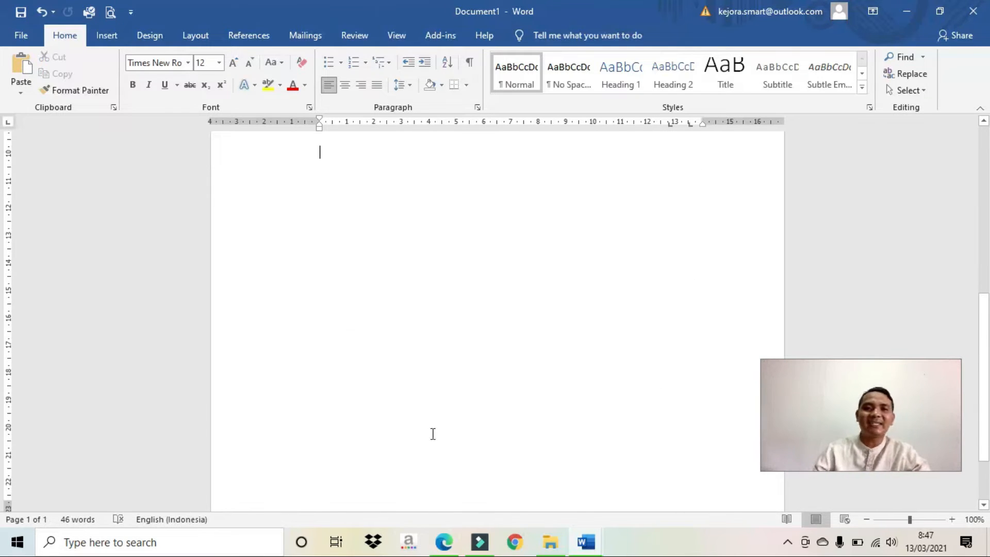
Switch to the 4. MEMBUAT DAFTAR ISI document and review its automatic table of contents
mouse_move(587, 542)
left_click(517, 492)
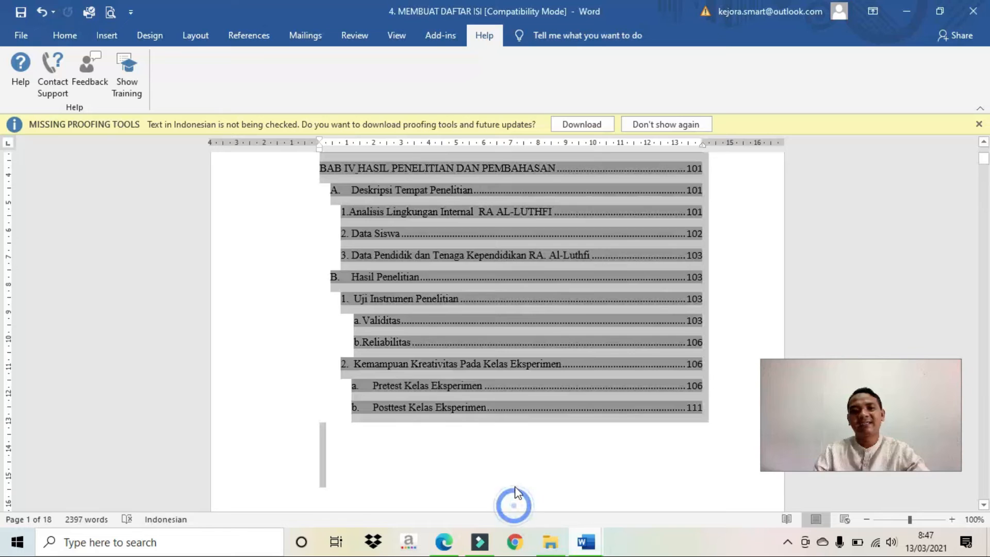
scroll(512, 469, "up", 3)
scroll(512, 469, "down", 3)
scroll(514, 438, "up", 2)
scroll(514, 384, "down", 5)
scroll(515, 381, "up", 4)
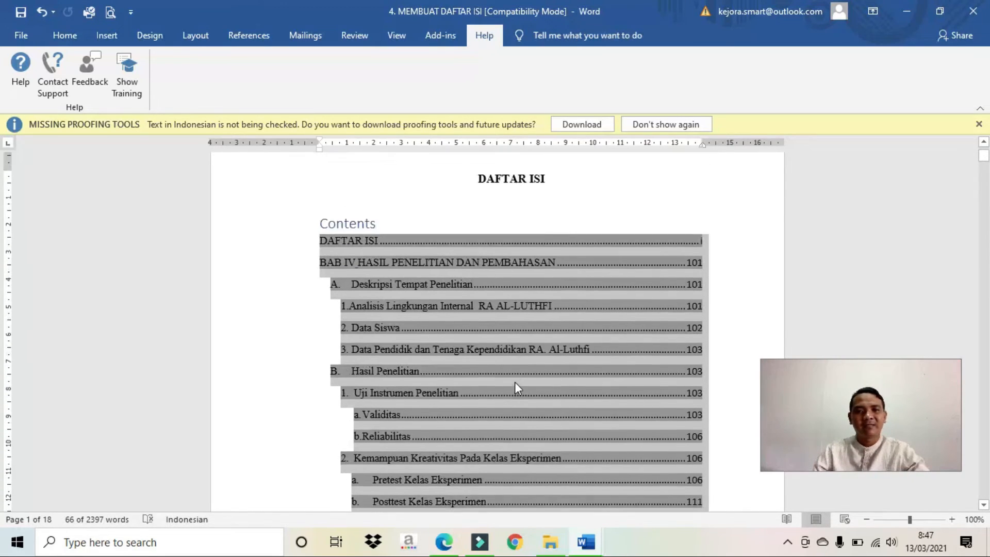
scroll(515, 386, "up", 1)
mouse_move(589, 523)
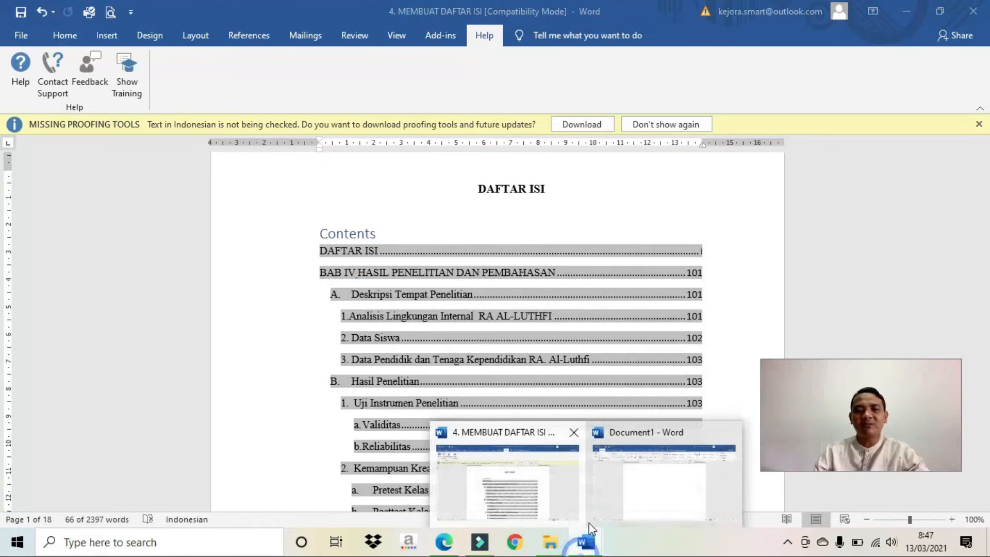
Return to Document1, undo the deletion of the pasted text-only table of contents, and delete it again
left_click(616, 492)
left_click(41, 11)
left_click(40, 12)
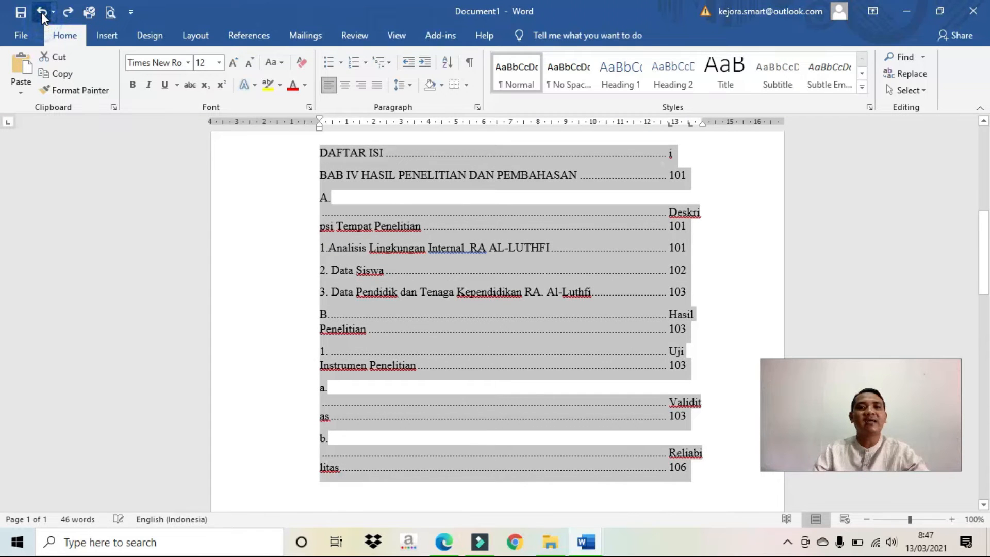
scroll(541, 305, "up", 5)
key("Delete")
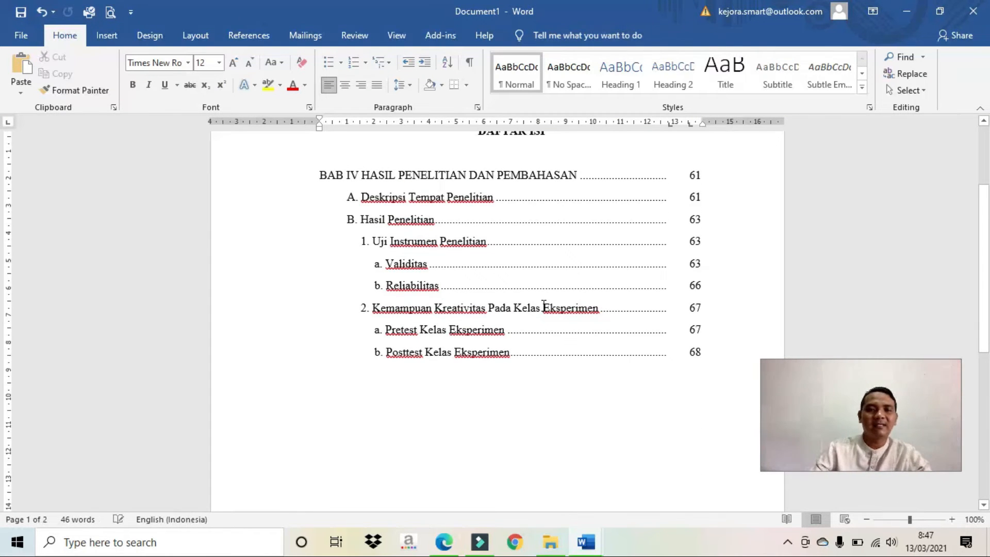
scroll(537, 325, "up", 4)
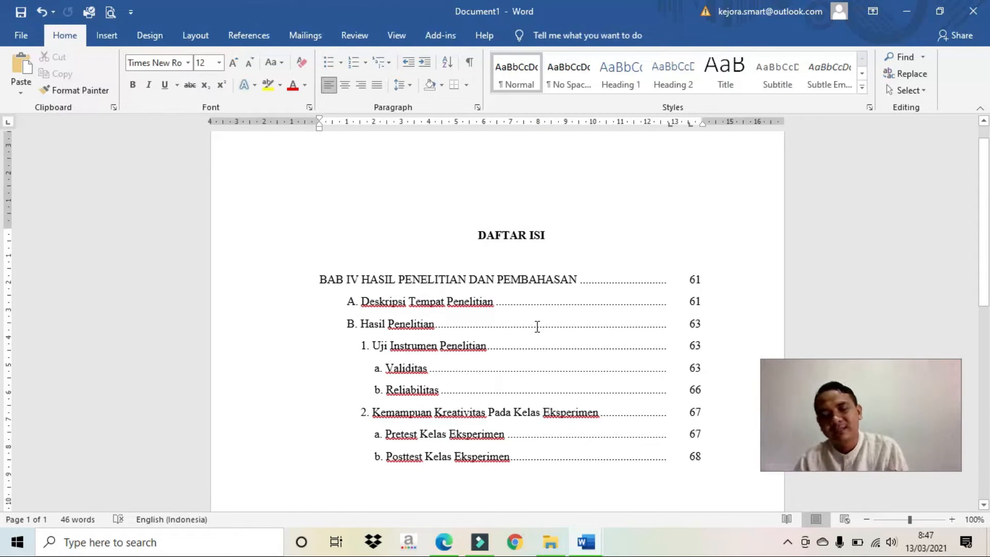
Copy the entries of the manual table of contents without the DAFTAR ISI heading
left_click(536, 325)
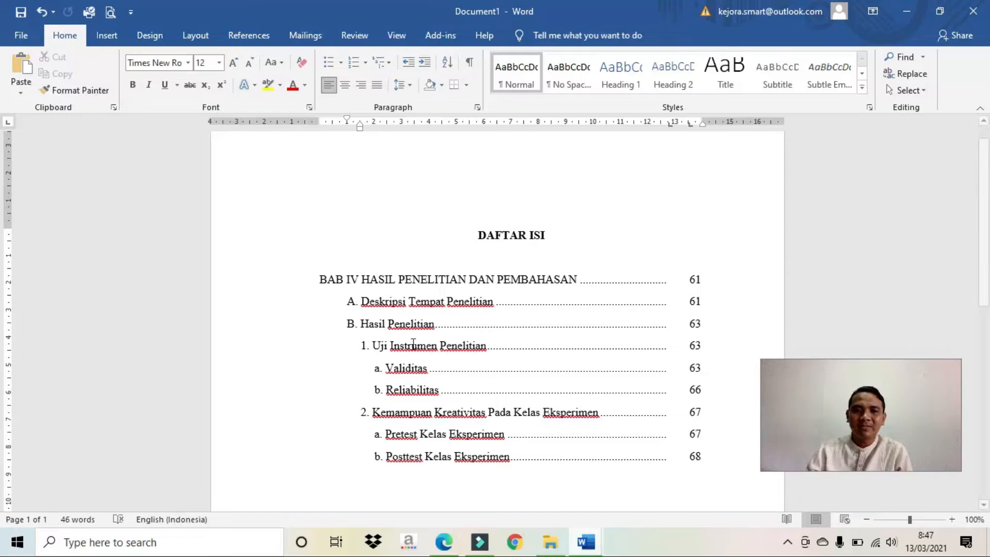
left_click_drag(319, 280, 650, 450)
right_click(650, 450)
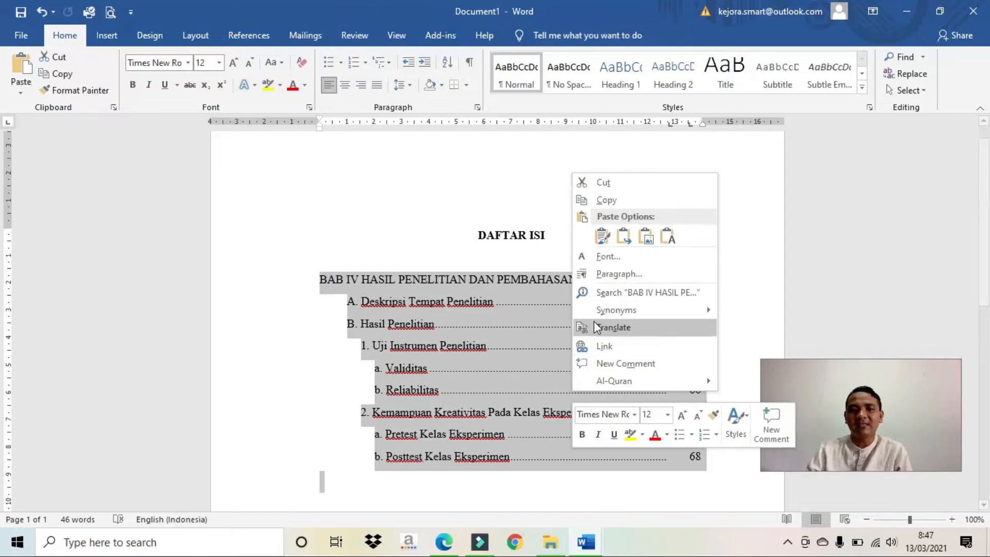
left_click(604, 200)
left_click(601, 550, "shift")
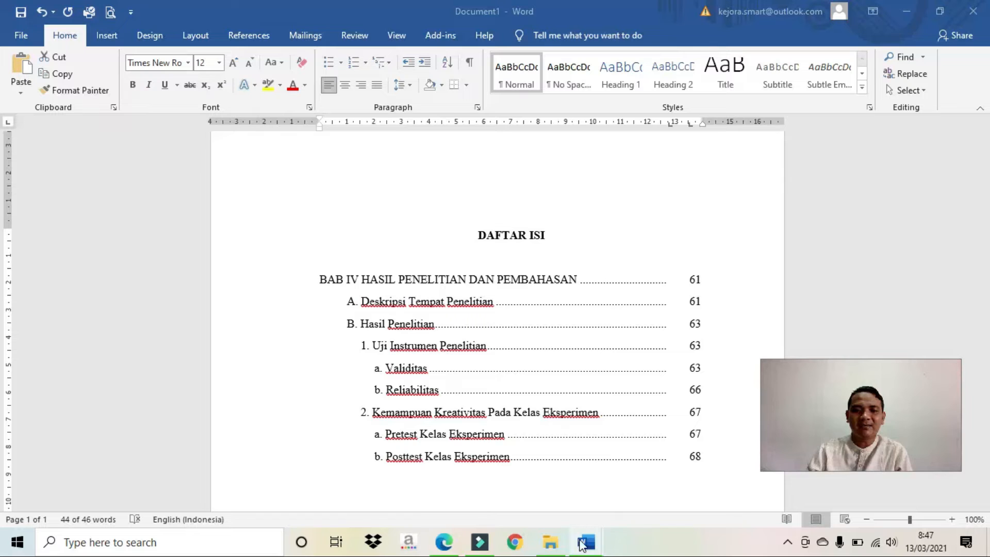
Copy the whole manual table of contents, including its DAFTAR ISI heading
left_click(475, 238)
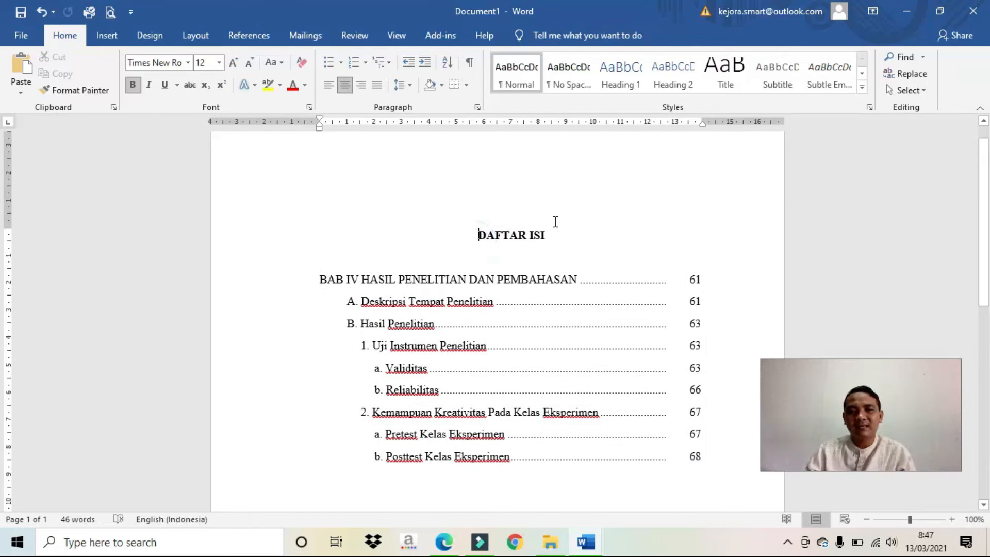
left_click_drag(478, 235, 704, 474)
right_click(569, 389)
left_click(602, 192)
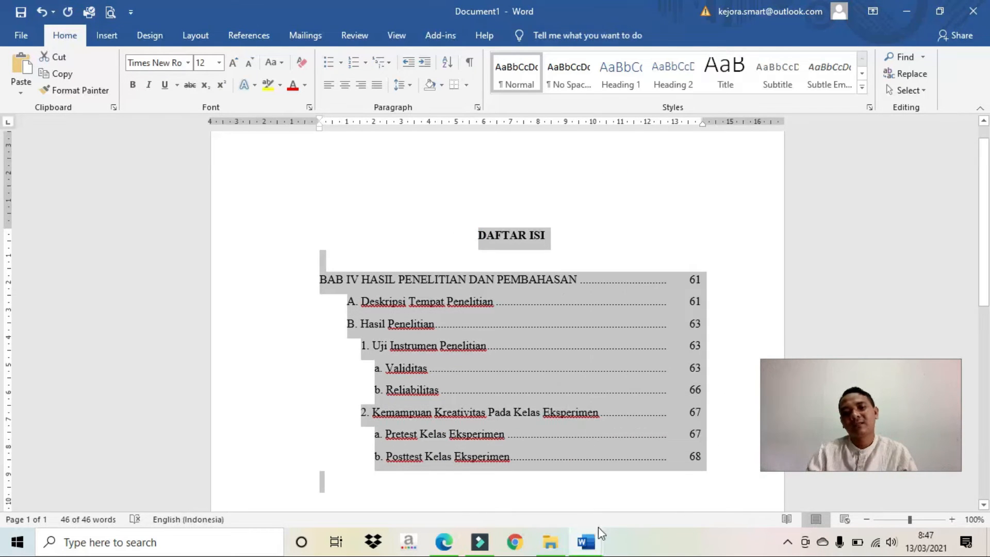
In the 4. MEMBUAT DAFTAR ISI document, extend the table of contents heading to read DAFTAR ISI OTOMATIS
left_click(588, 543)
left_click(506, 517)
scroll(462, 358, "up", 5)
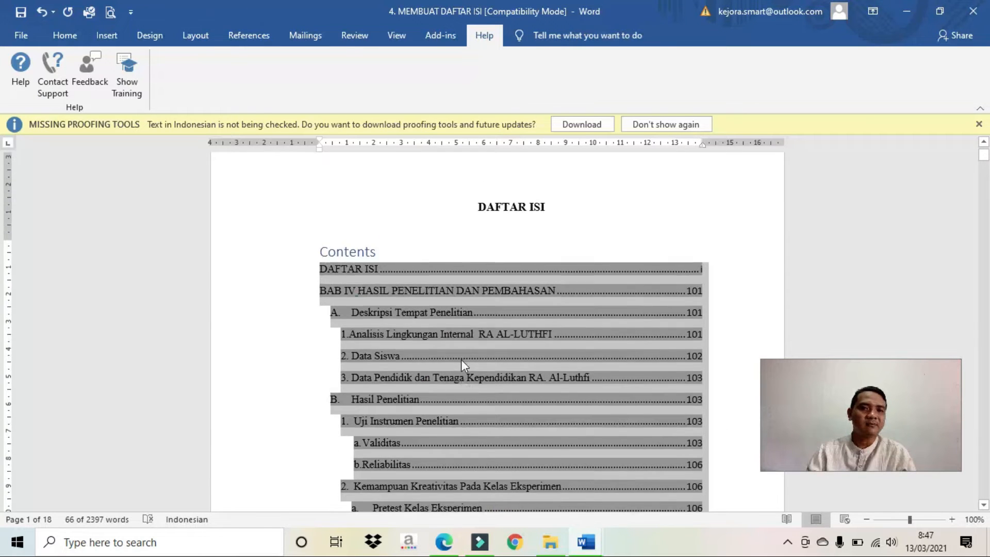
scroll(462, 358, "down", 3)
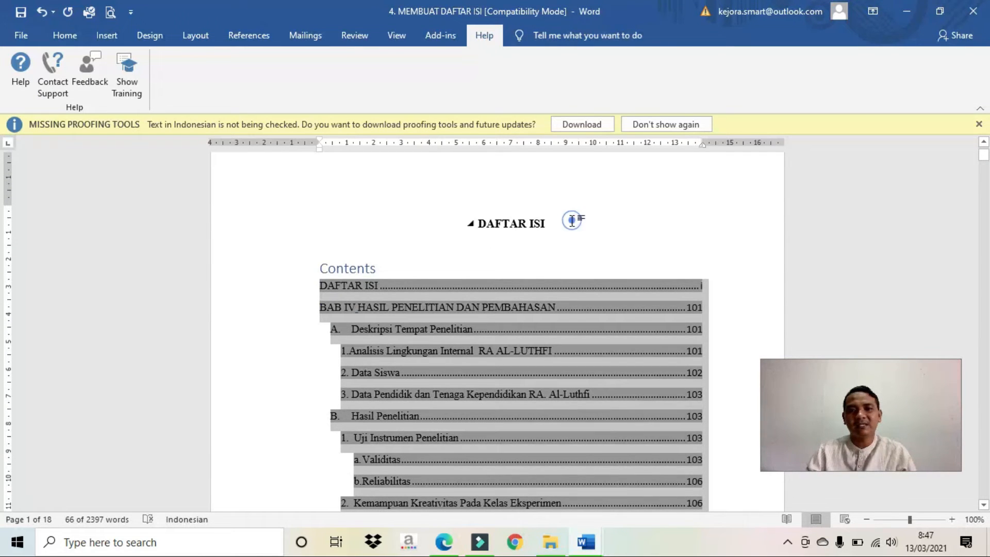
left_click(572, 221)
key("Caps_Lock")
type("OTO")
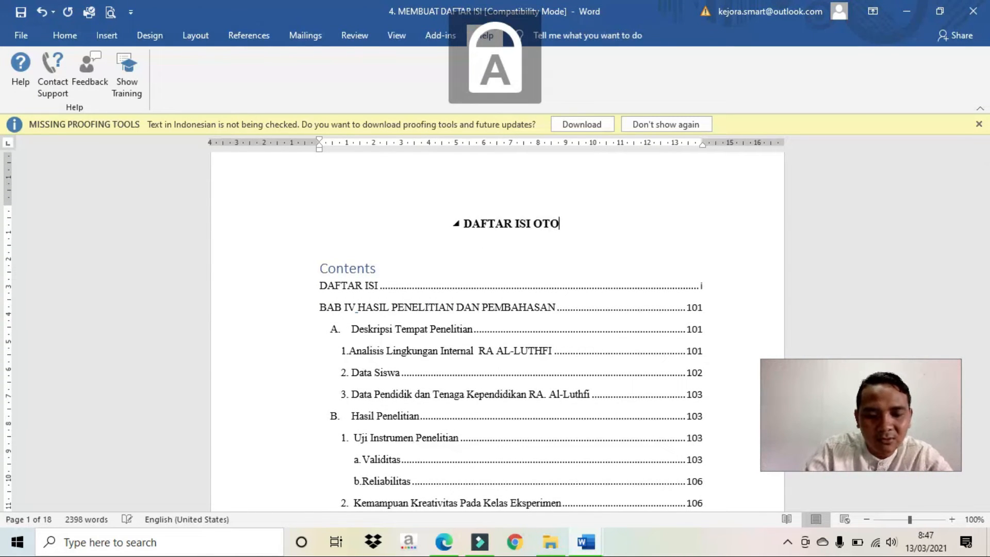
type("MATIS")
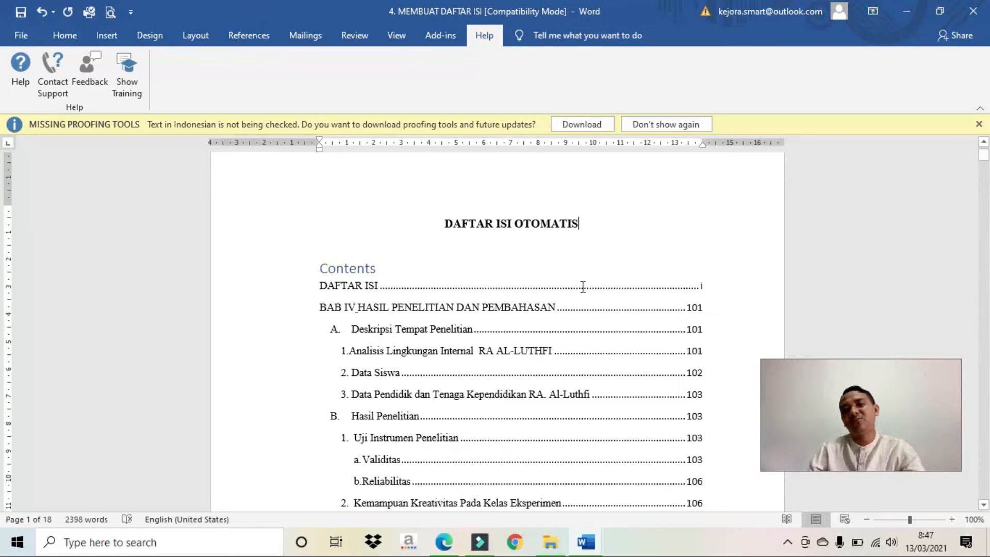
Insert a break before the DAFTAR ISI OTOMATIS heading so the automatic table of contents starts on a new page
left_click(431, 225)
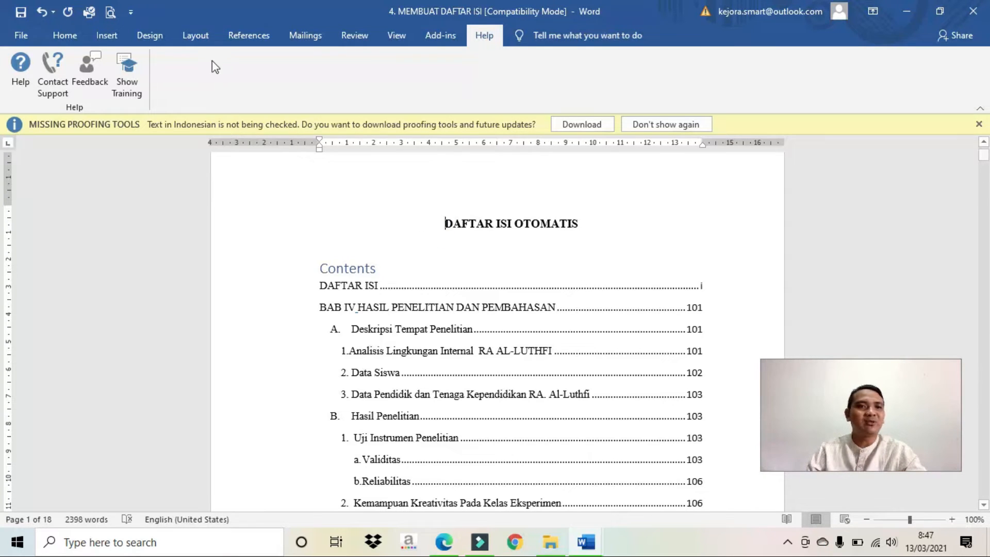
left_click(192, 34)
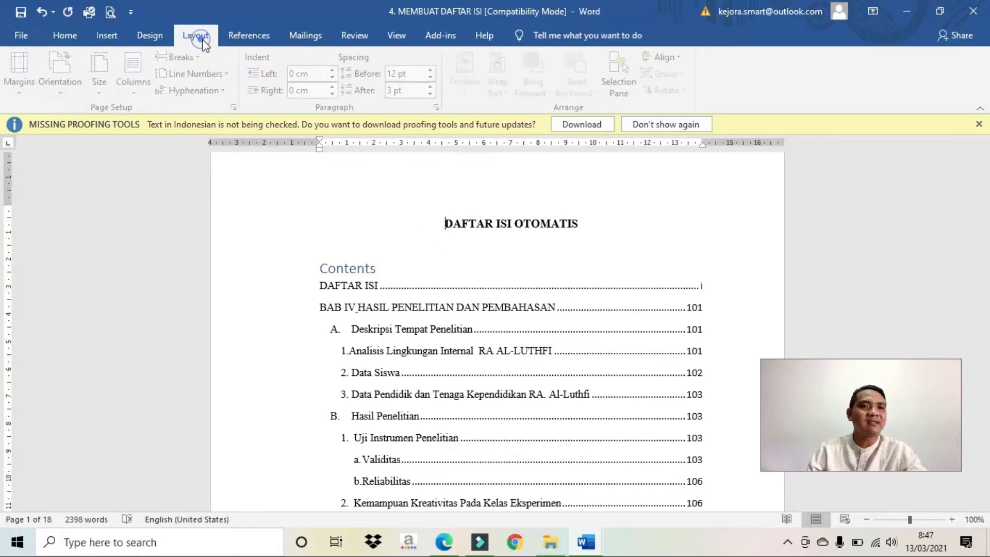
left_click(180, 57)
left_click(217, 251)
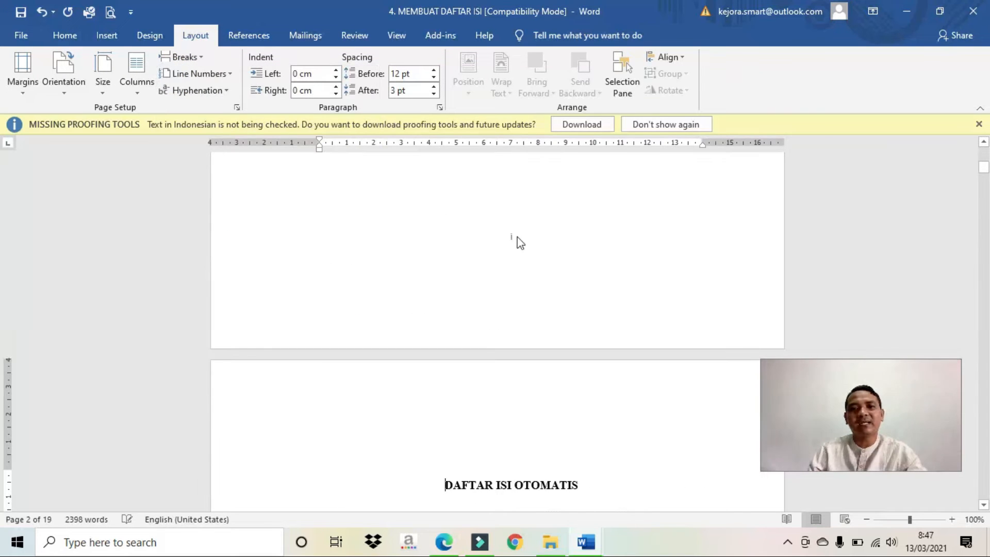
Enter the heading DAFTAR ISI MANUAL on the blank first page and place the cursor on a line below it
scroll(521, 238, "up", 10)
left_click(530, 234)
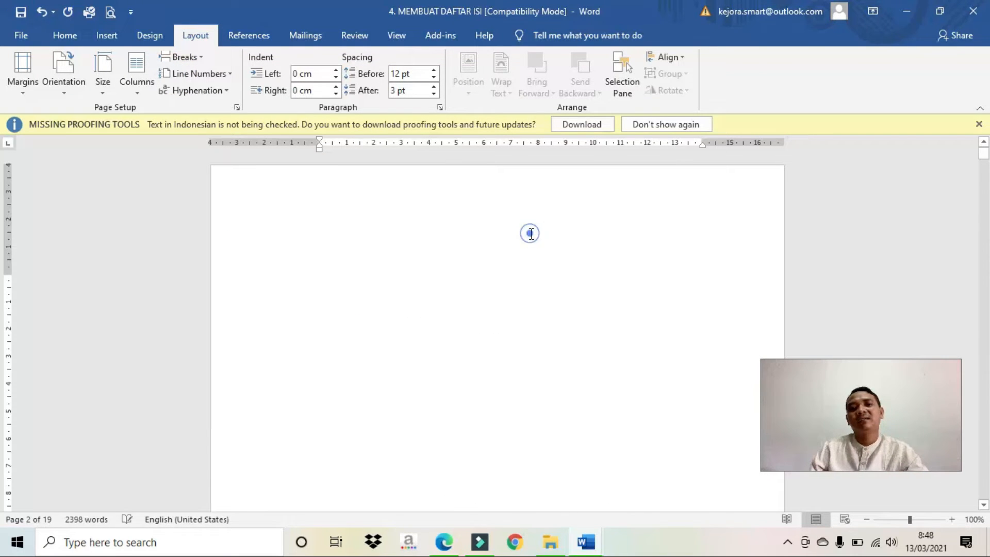
type("DAFTAR ISI MANUSI")
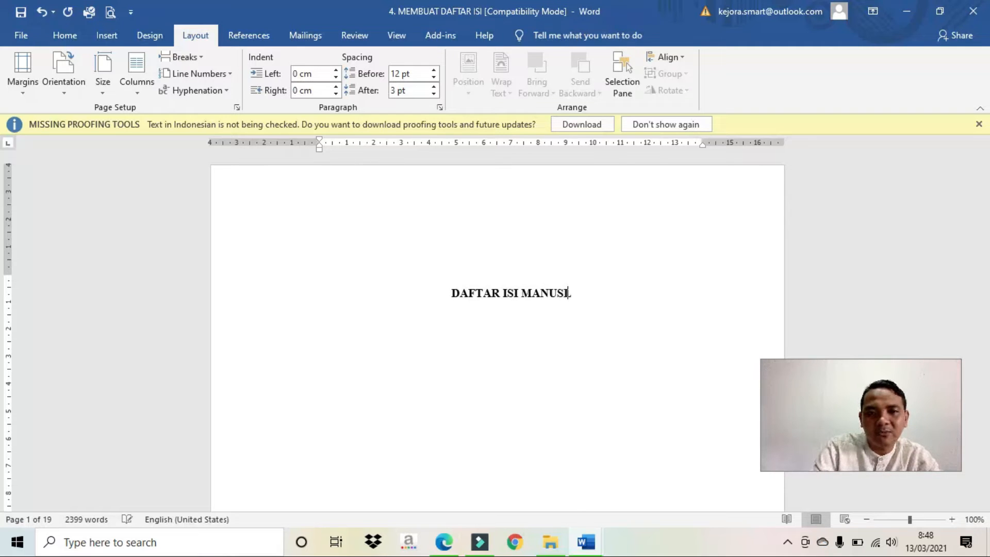
key("BackSpace")
key("BackSpace")
type("AL")
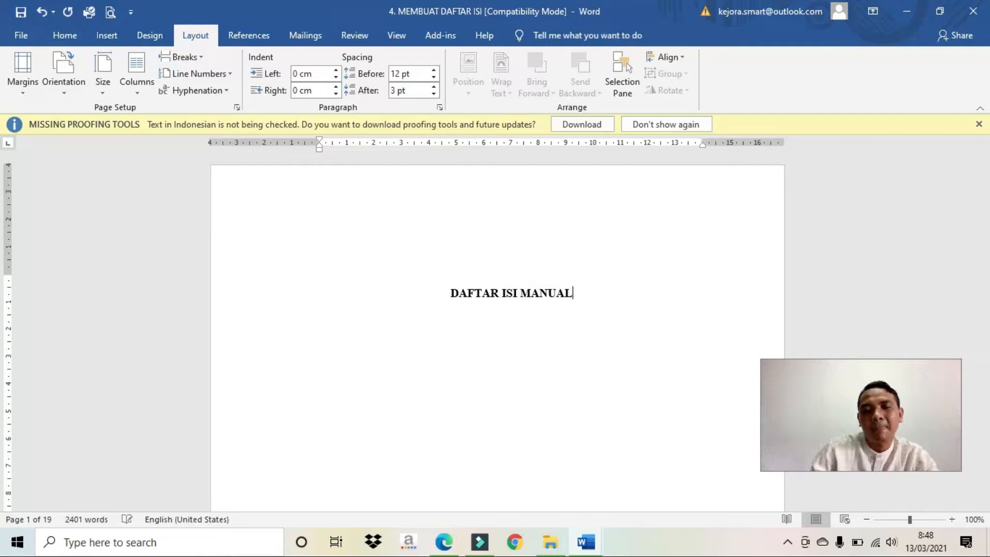
left_click(603, 299)
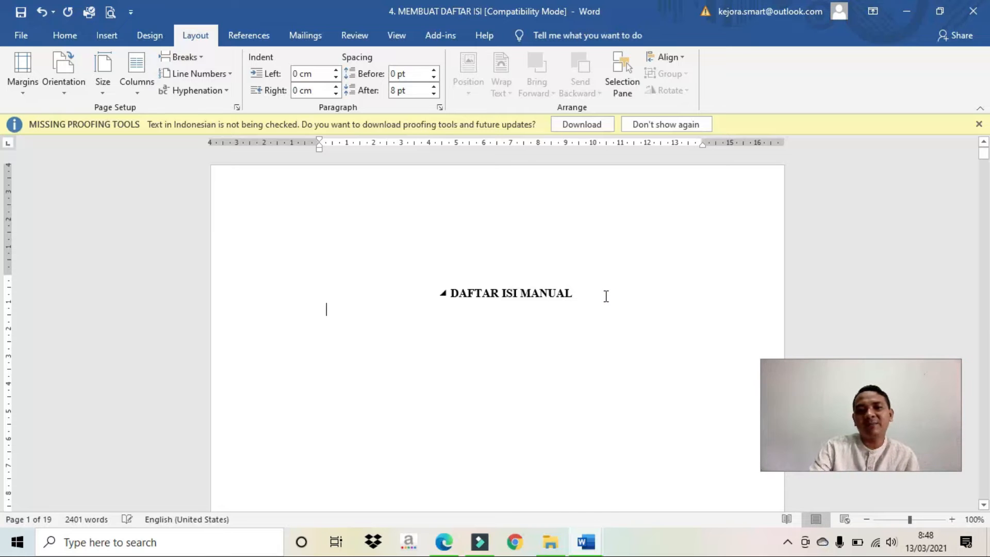
Examine the entries of the automatic table of contents on the second page and return to the DAFTAR ISI MANUAL page
scroll(603, 321, "down", 15)
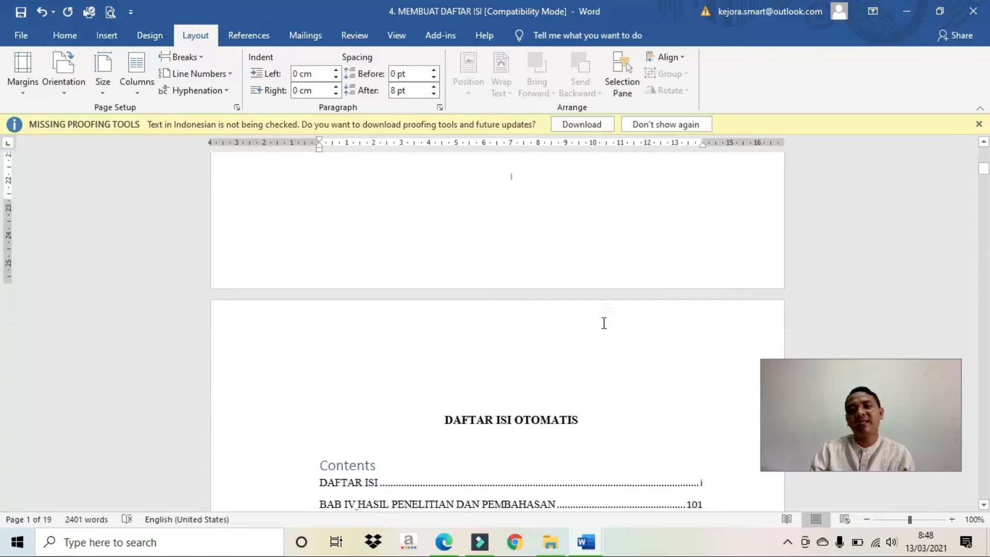
scroll(604, 323, "down", 1)
left_click(604, 323)
left_click(597, 275)
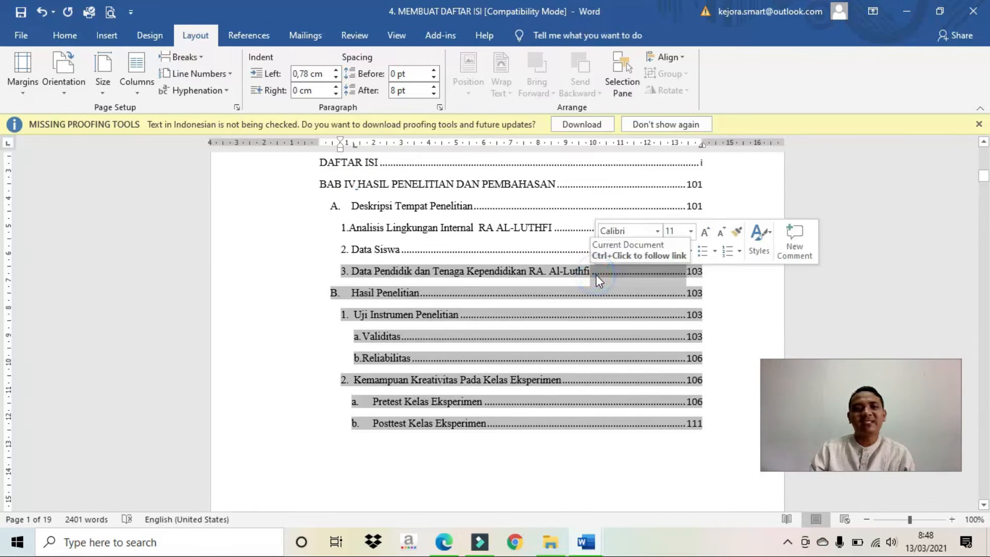
left_click(475, 212)
double_click(475, 212)
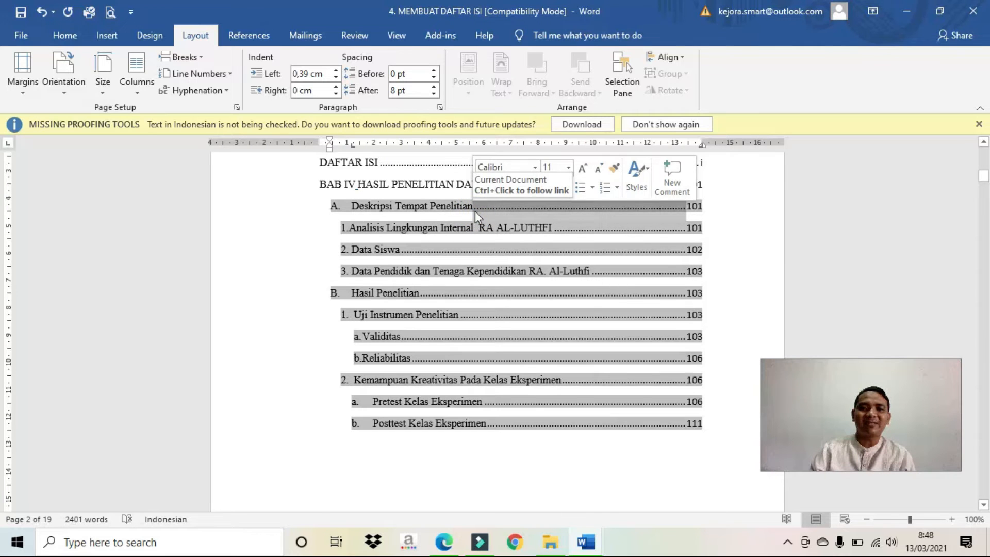
left_click(398, 183)
scroll(398, 199, "up", 2)
left_click(377, 232)
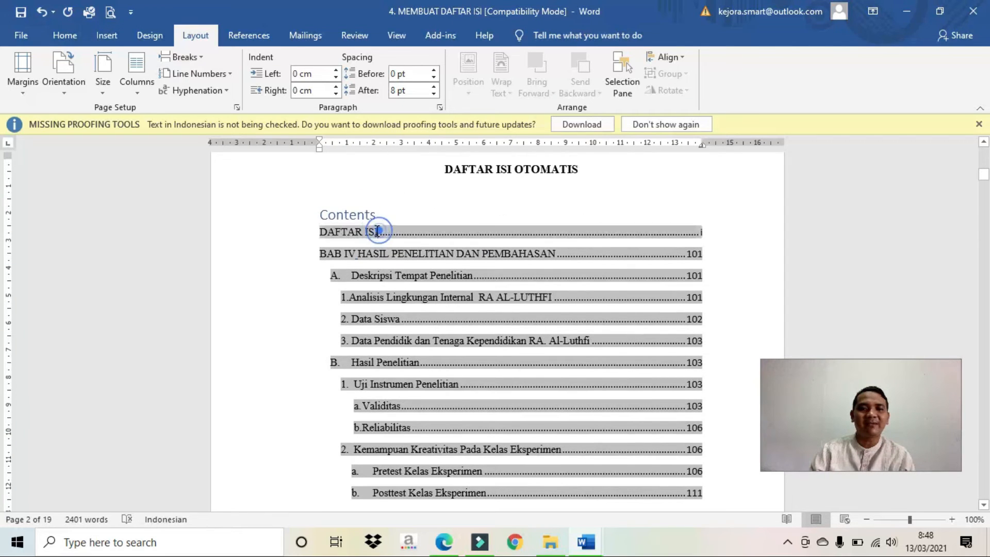
scroll(377, 231, "down", 10)
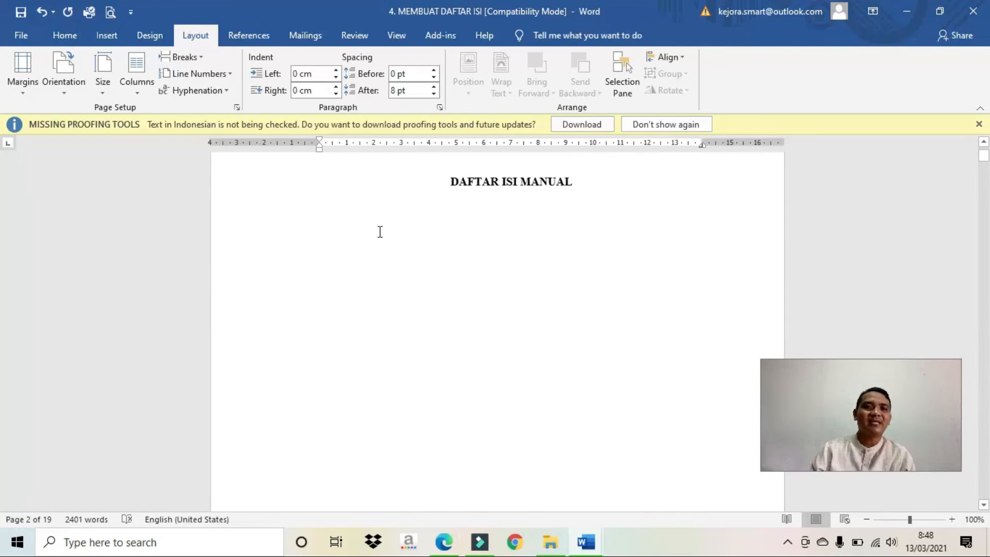
scroll(380, 232, "up", 2)
left_click(461, 291)
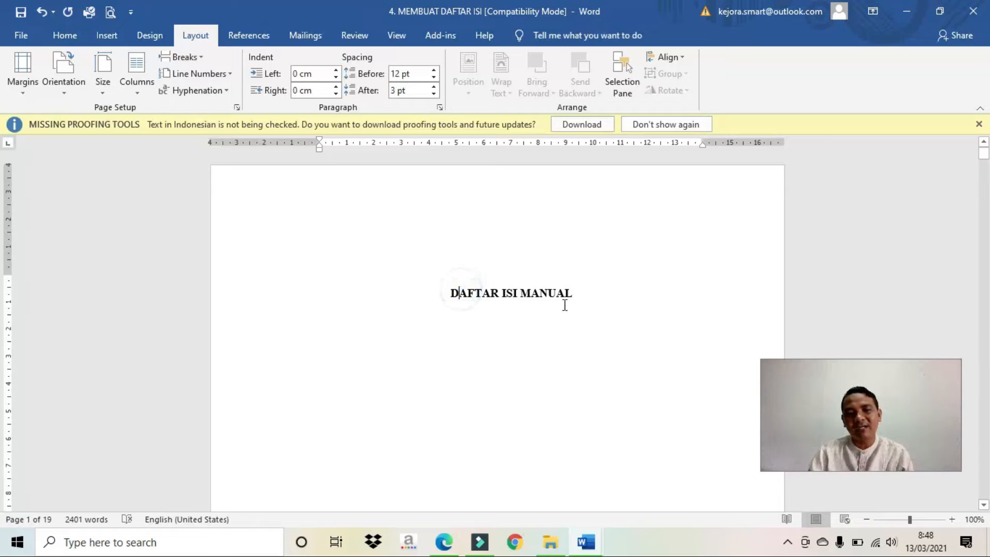
left_click(604, 303)
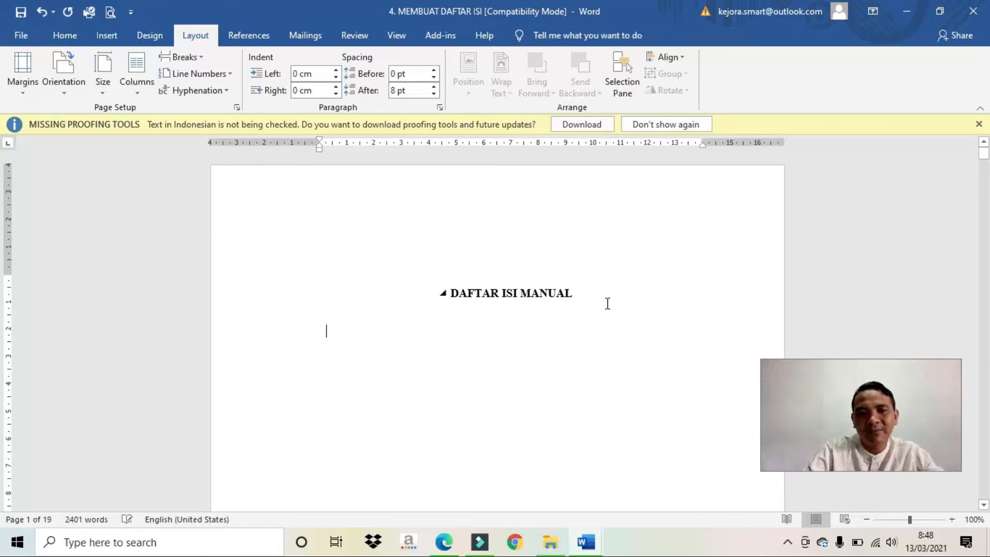
scroll(610, 305, "down", 12)
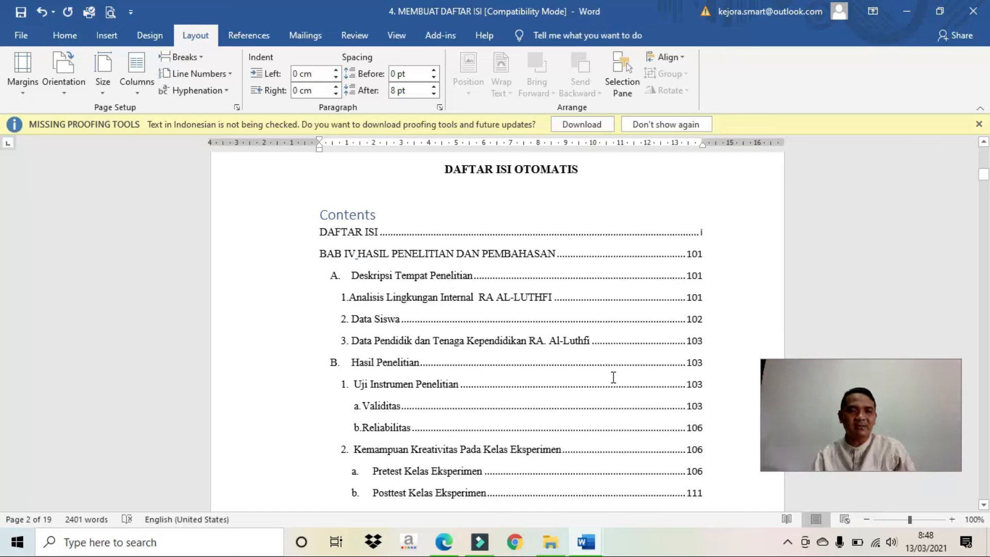
scroll(614, 376, "up", 12)
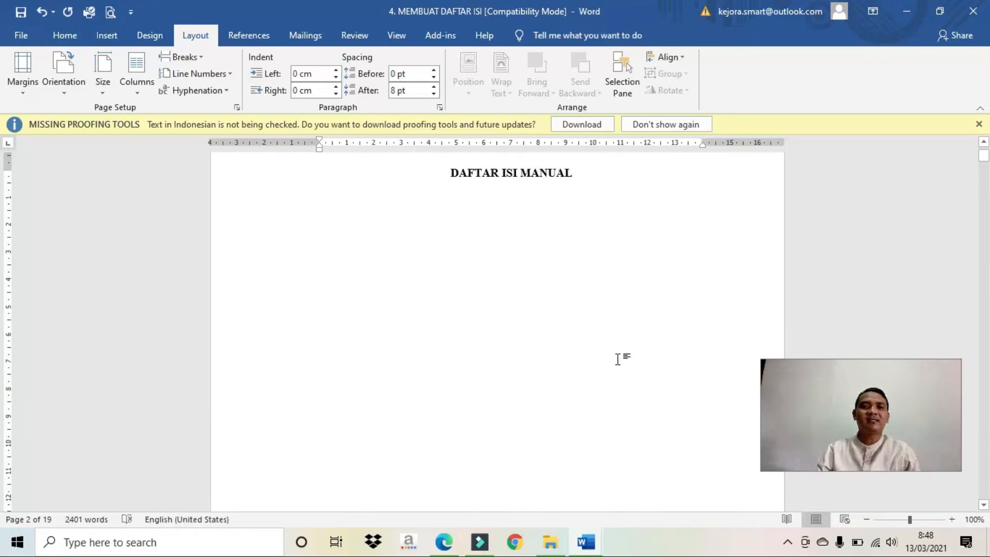
Mark the DAFTAR ISI MANUAL heading as a Level 1 entry for the table of contents
triple_click(449, 290)
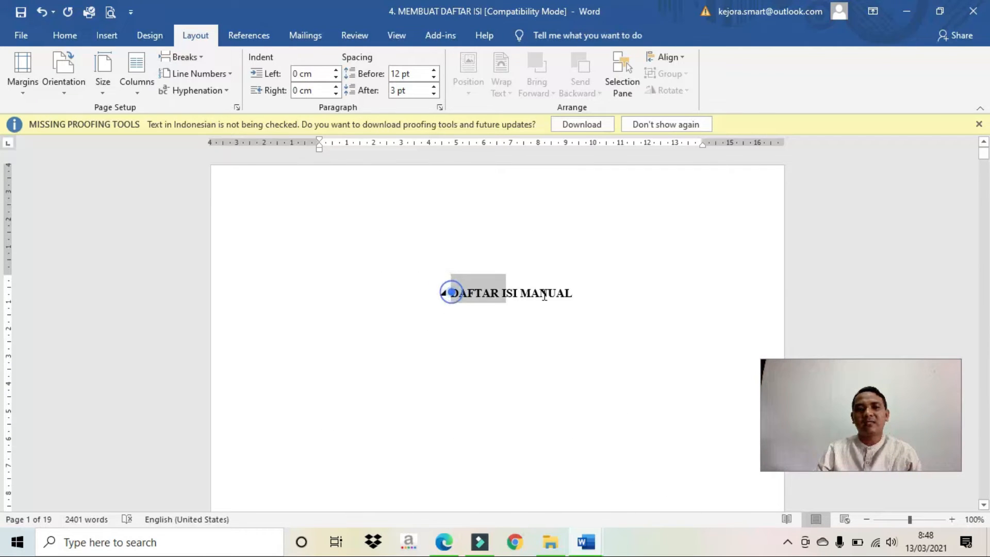
left_click(247, 35)
left_click(95, 58)
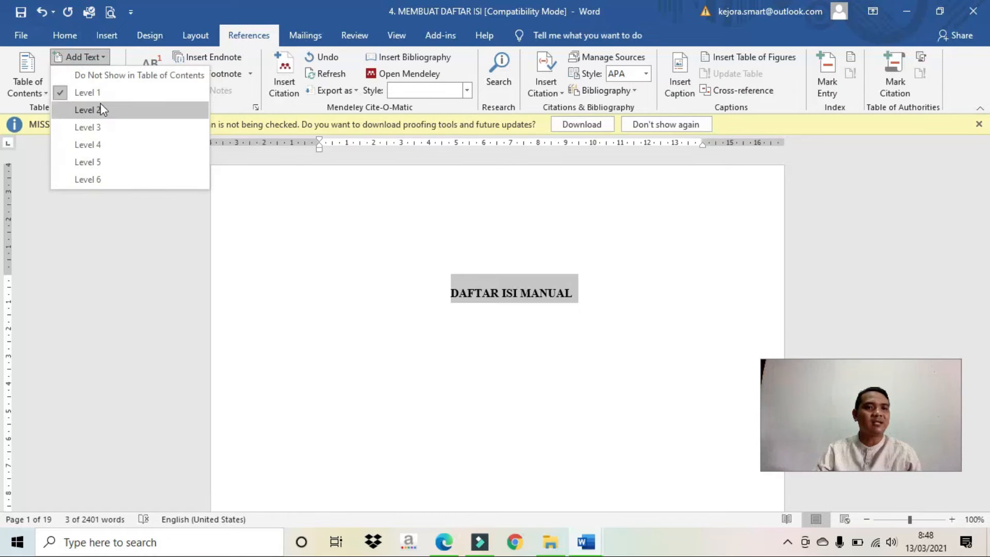
left_click(123, 93)
Update the entire automatic table of contents under DAFTAR ISI OTOMATIS
scroll(562, 413, "down", 20)
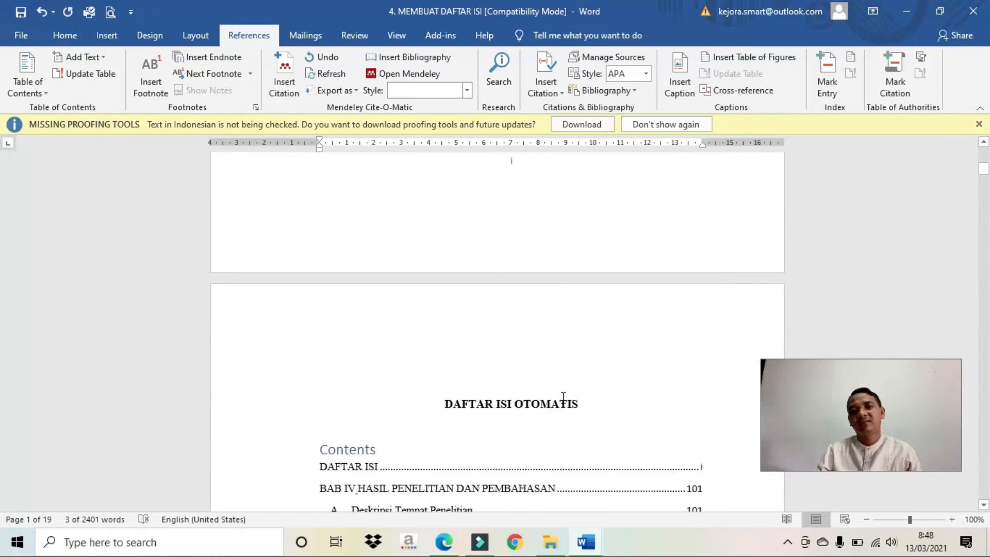
scroll(567, 405, "up", 7)
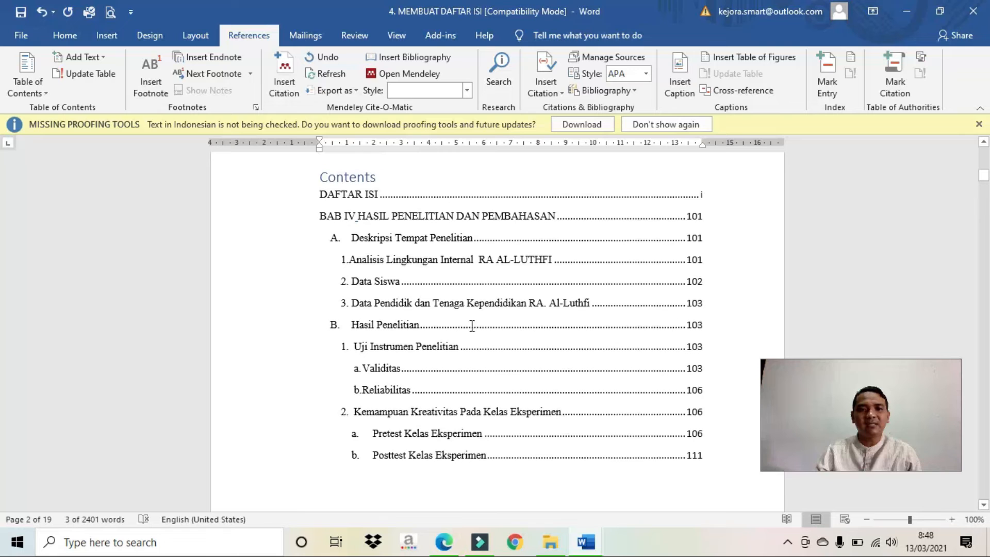
scroll(391, 281, "up", 1)
left_click(364, 293)
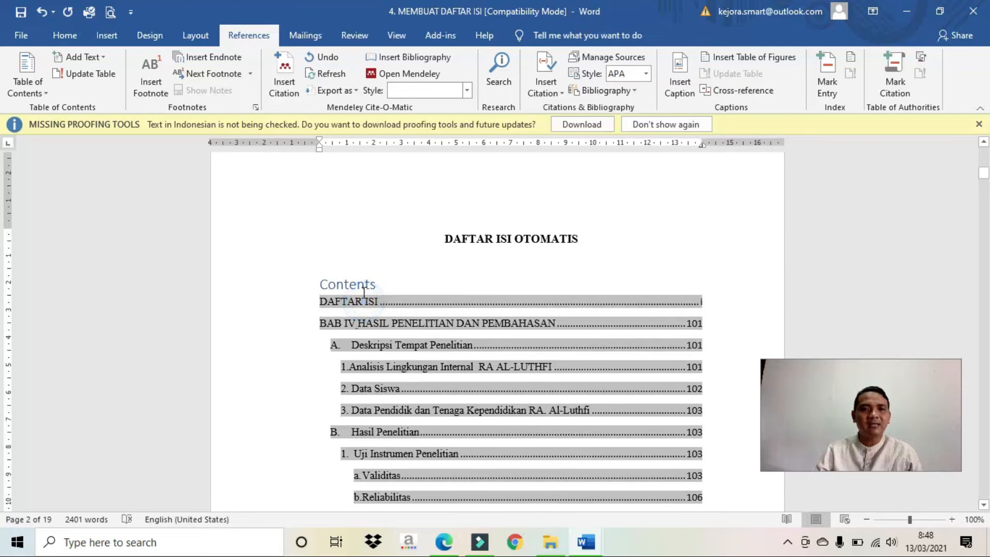
left_click(364, 282)
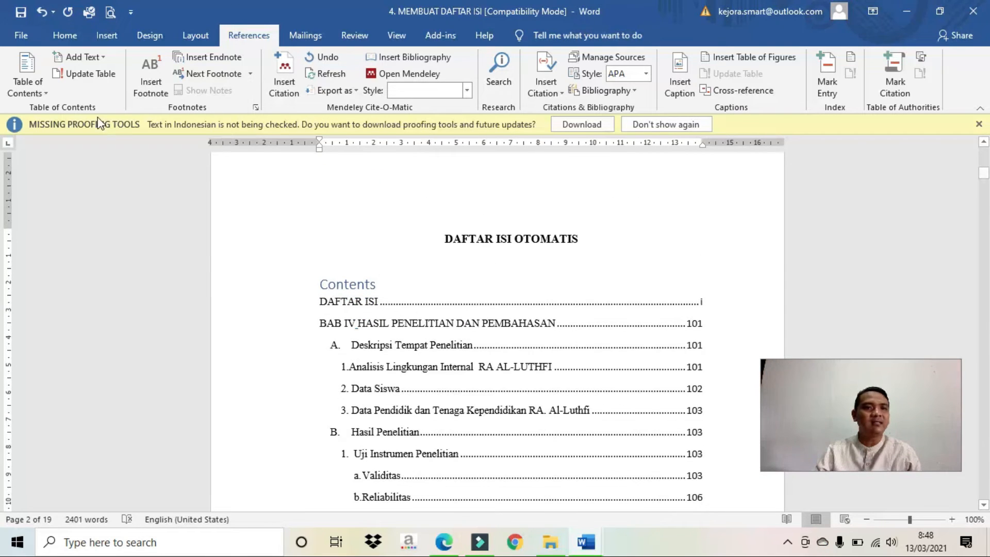
left_click(85, 74)
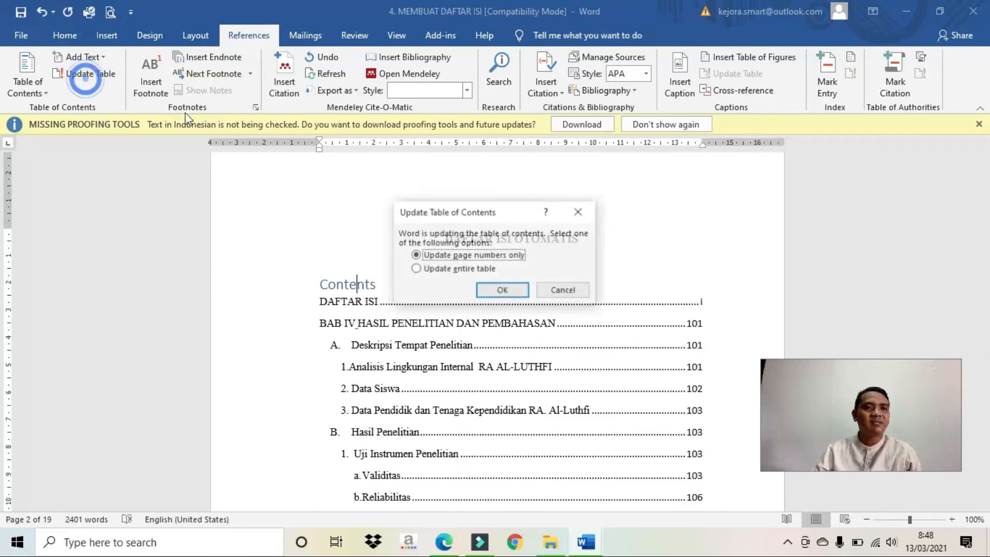
left_click(456, 269)
left_click(481, 285)
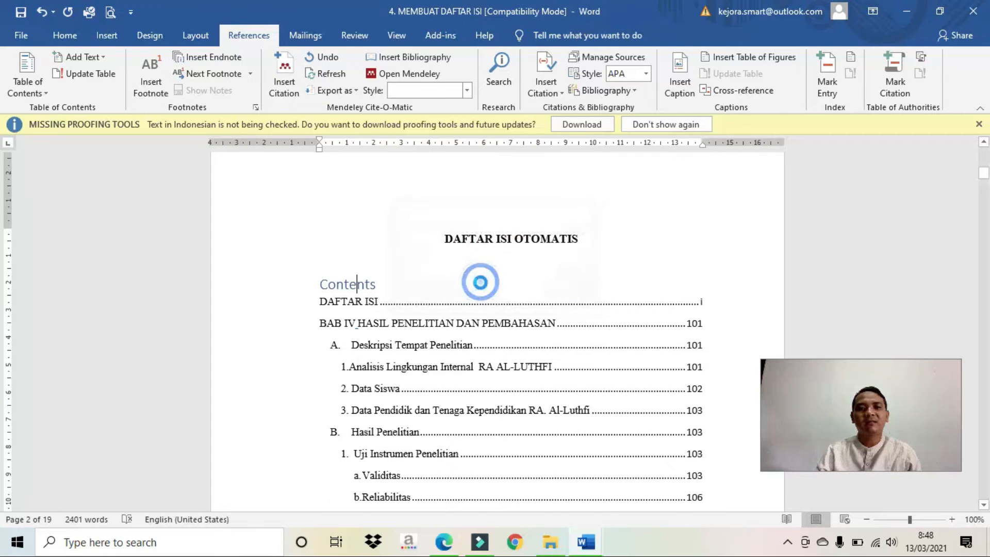
Remove the page number after BAB IV in the table of contents and join it with the HASIL PENELITIAN DAN PEMBAHASAN entry
scroll(510, 344, "down", 6)
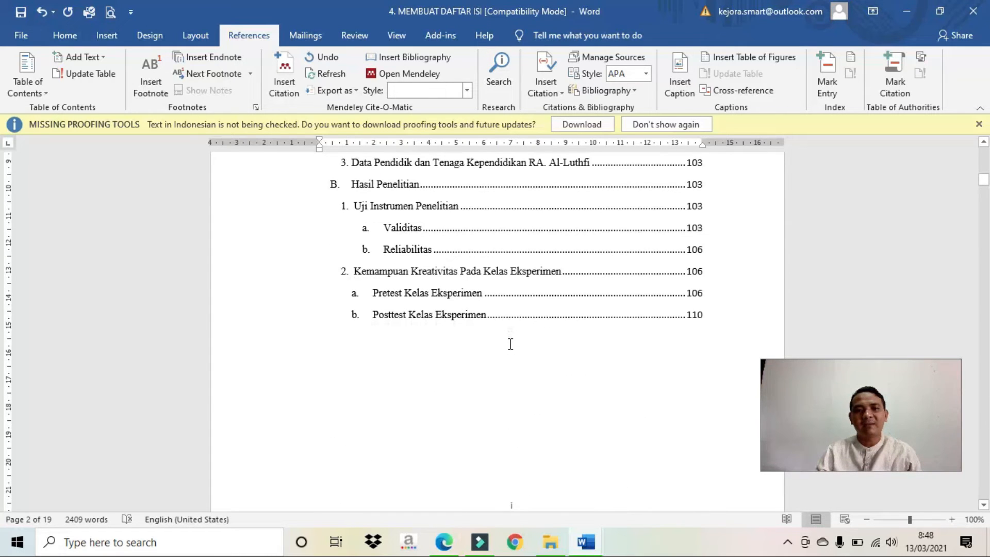
scroll(510, 344, "up", 3)
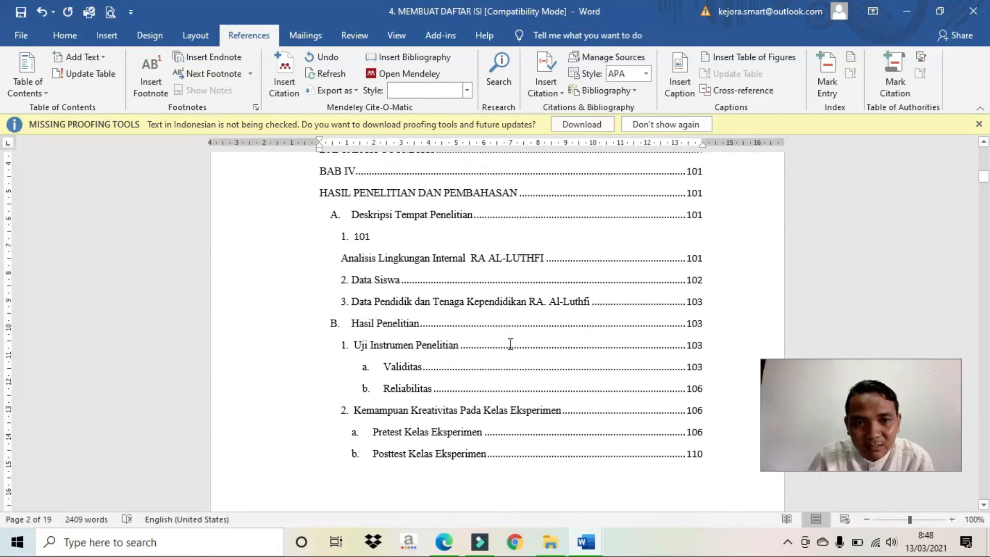
scroll(510, 344, "up", 2)
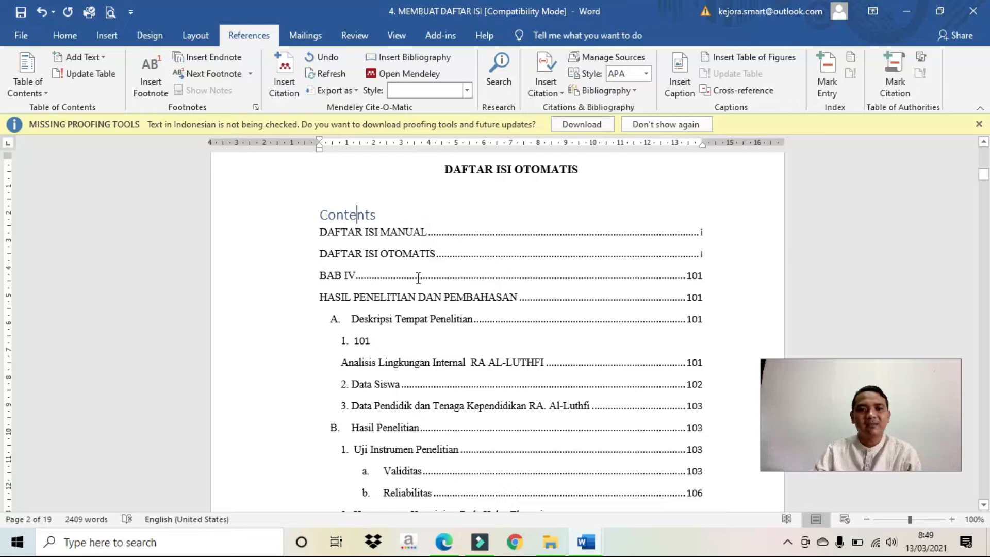
left_click(356, 266)
key("Delete")
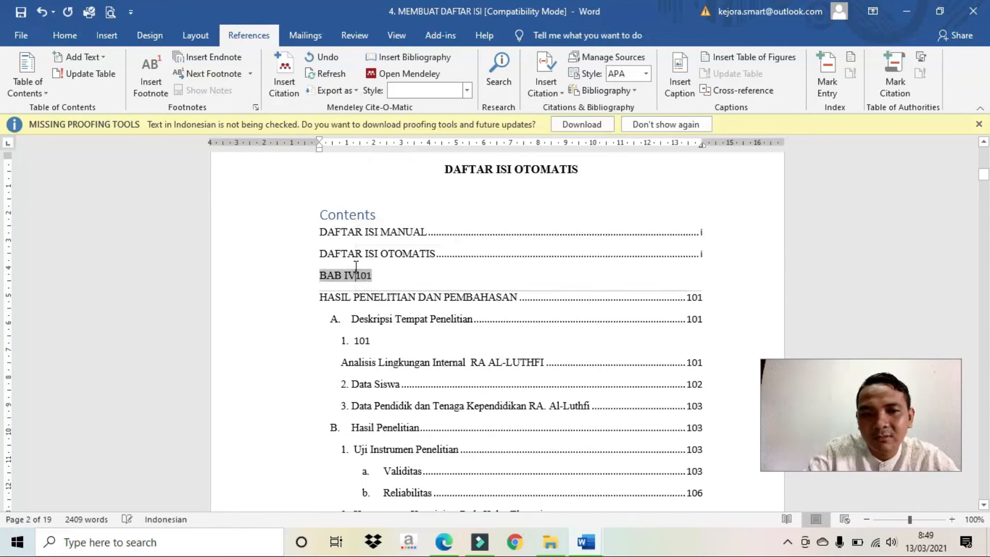
key("Delete")
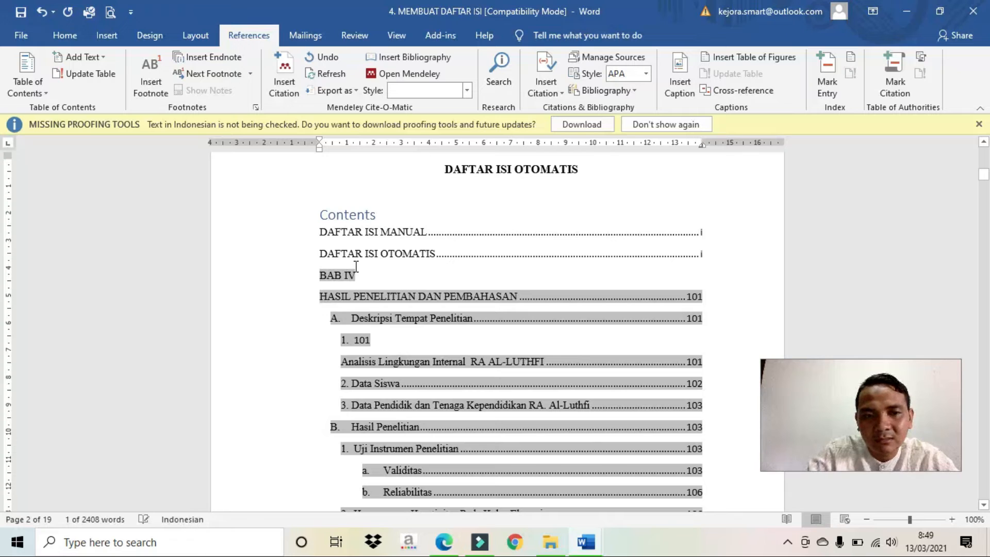
left_click(362, 277)
key("Delete")
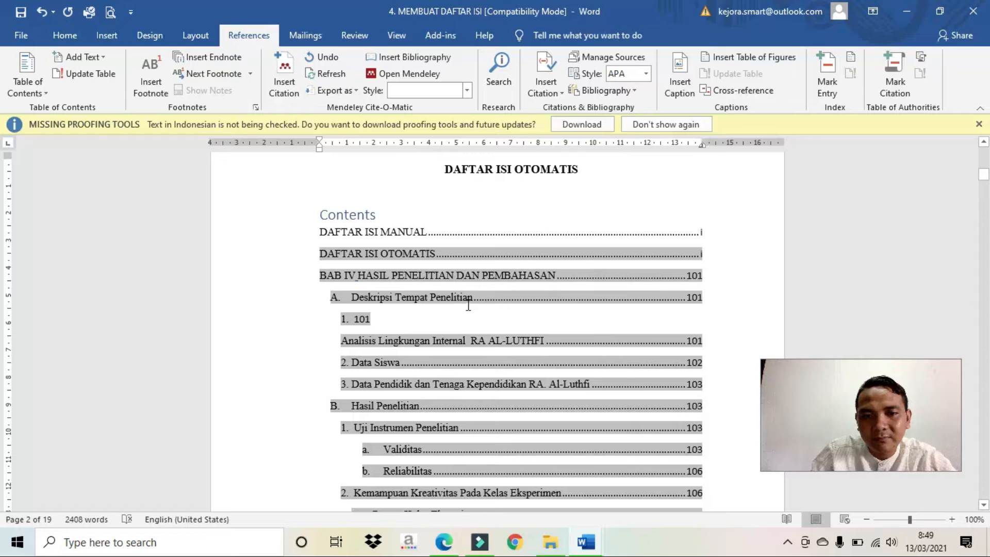
Delete the stray 101 from item 1 under Deskripsi Tempat Penelitian and merge it with the Analisis Lingkungan Internal RA AL-LUTHFI line
left_click(353, 317)
double_click(359, 317)
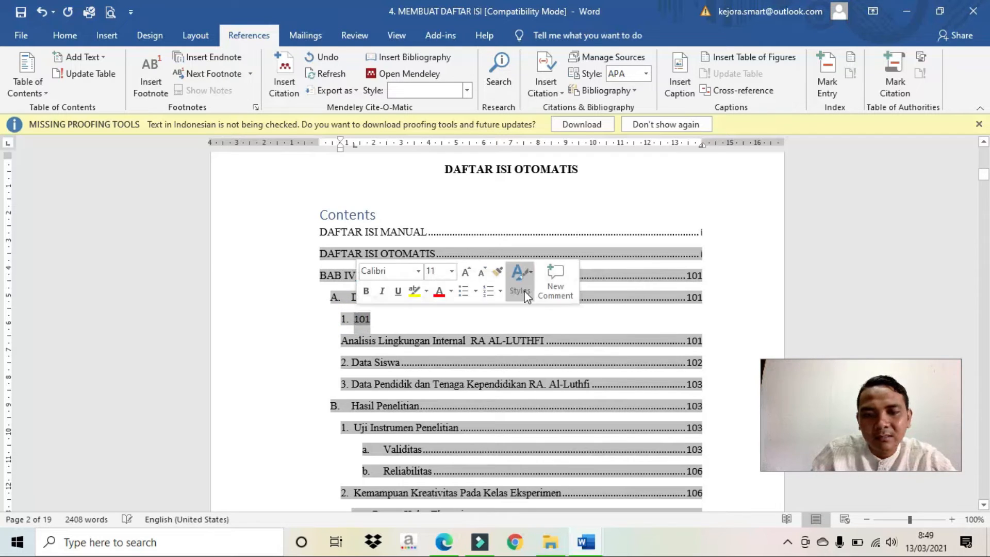
key("Delete")
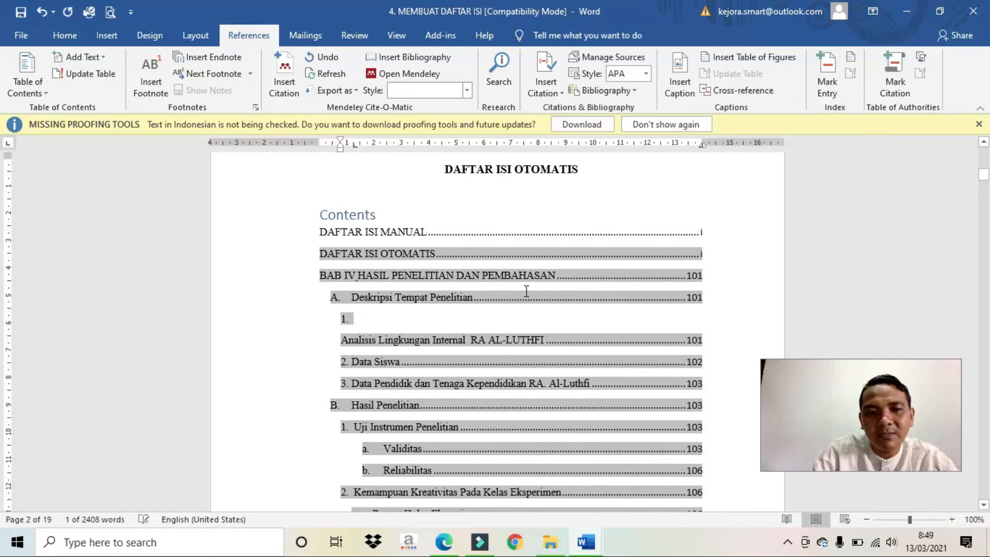
left_click(482, 323)
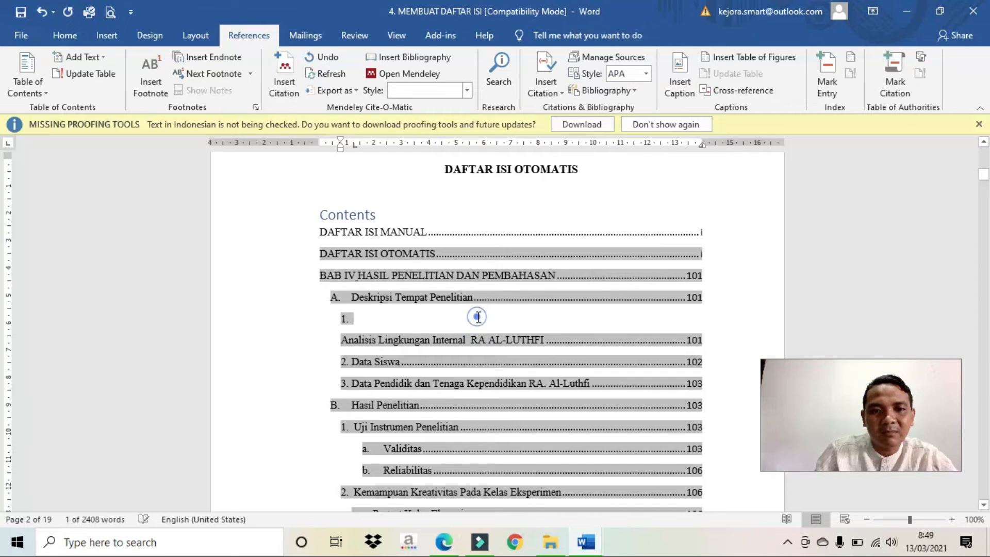
key("Delete")
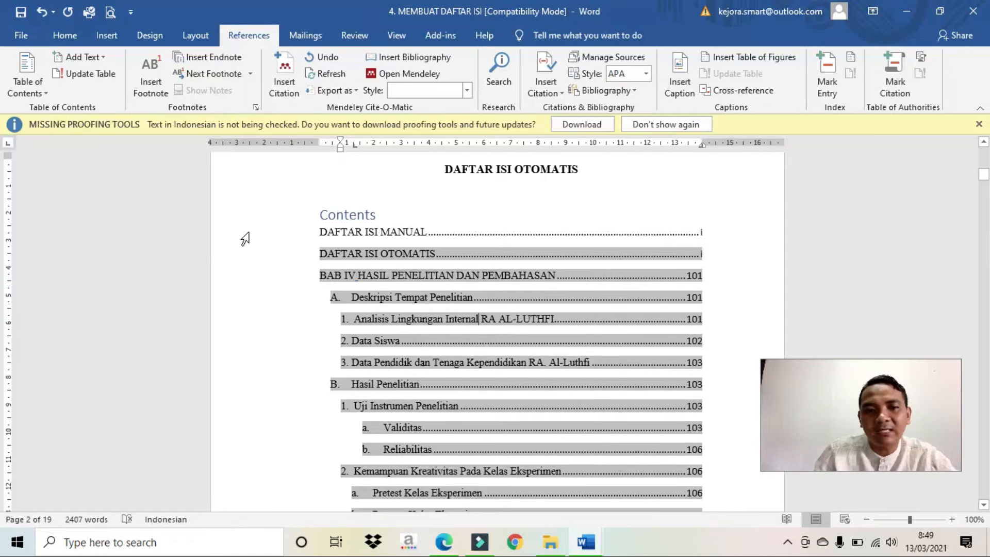
Move the tab stop of the Validitas and Reliabilitas entries slightly closer to their letters, undoing any shift that breaks the layout
scroll(366, 335, "down", 3)
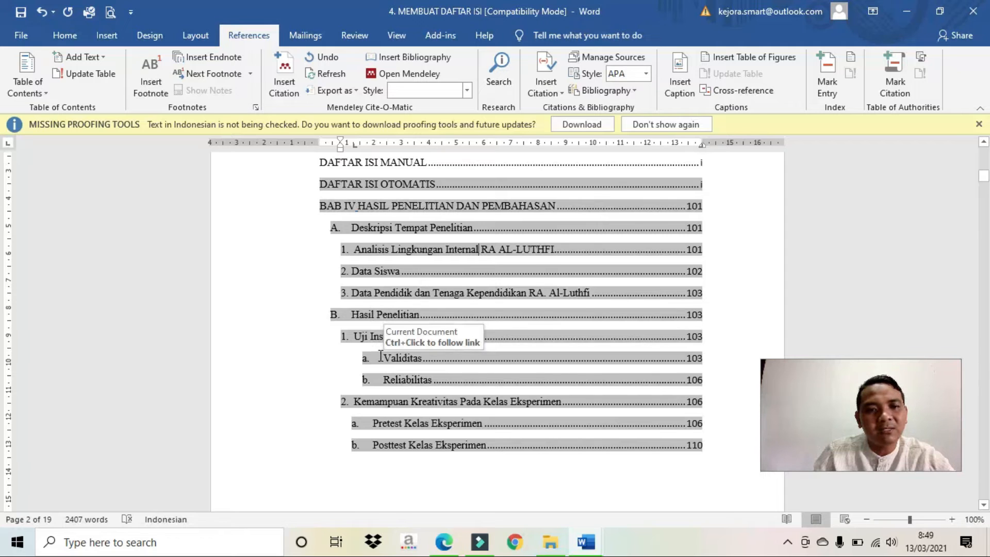
left_click_drag(381, 355, 436, 382)
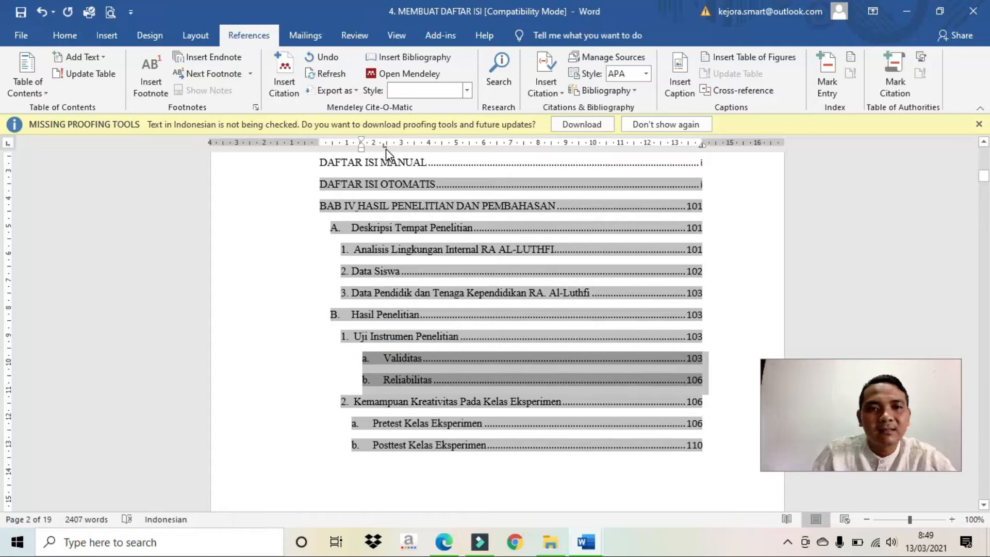
mouse_move(385, 148)
left_mouse_down()
mouse_move(373, 156)
mouse_move(370, 239)
left_mouse_up()
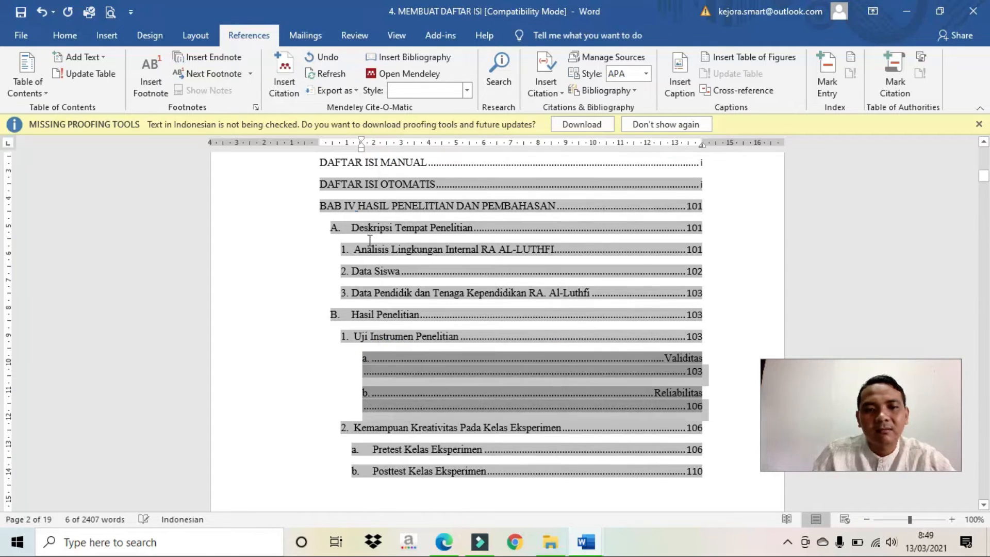
left_click(43, 13)
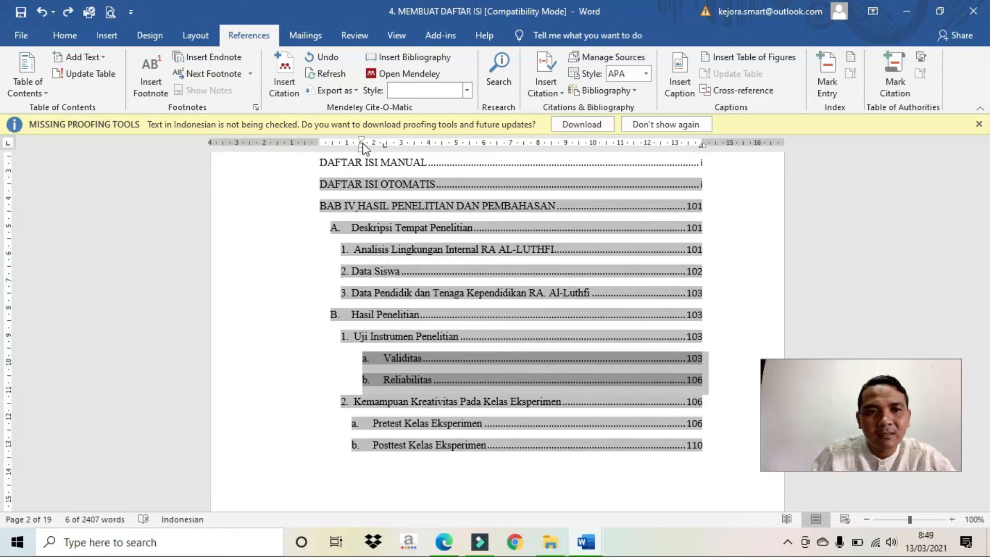
left_click_drag(383, 146, 381, 147)
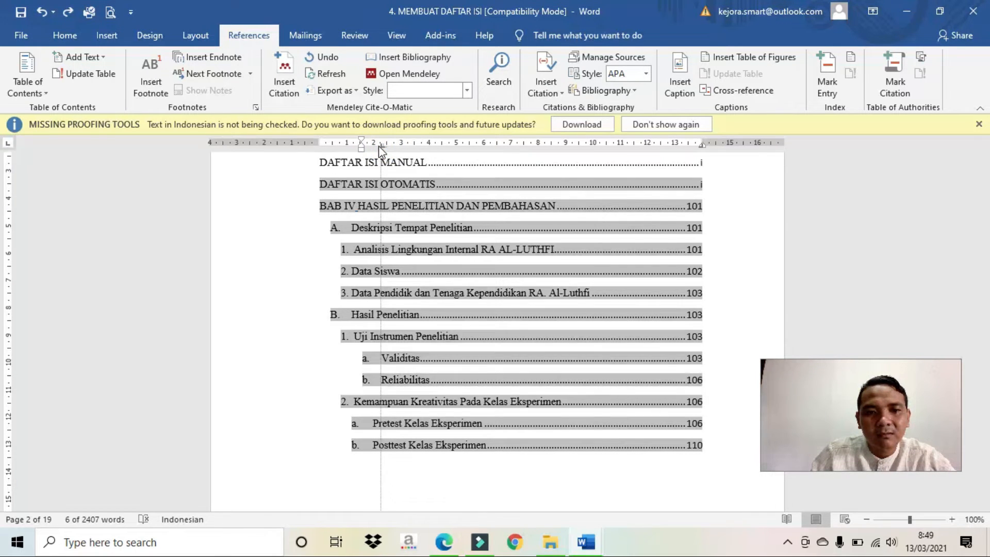
Reduce the first-line indent of the Validitas and Reliabilitas entries so they align with the text of Uji Instrumen Penelitian
scroll(442, 339, "down", 3)
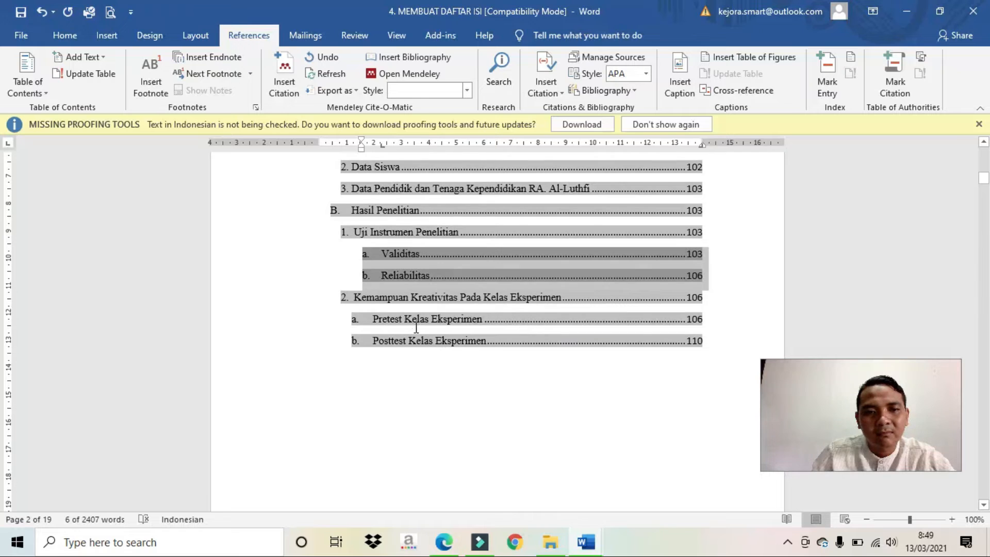
left_click(398, 268)
left_click(392, 256)
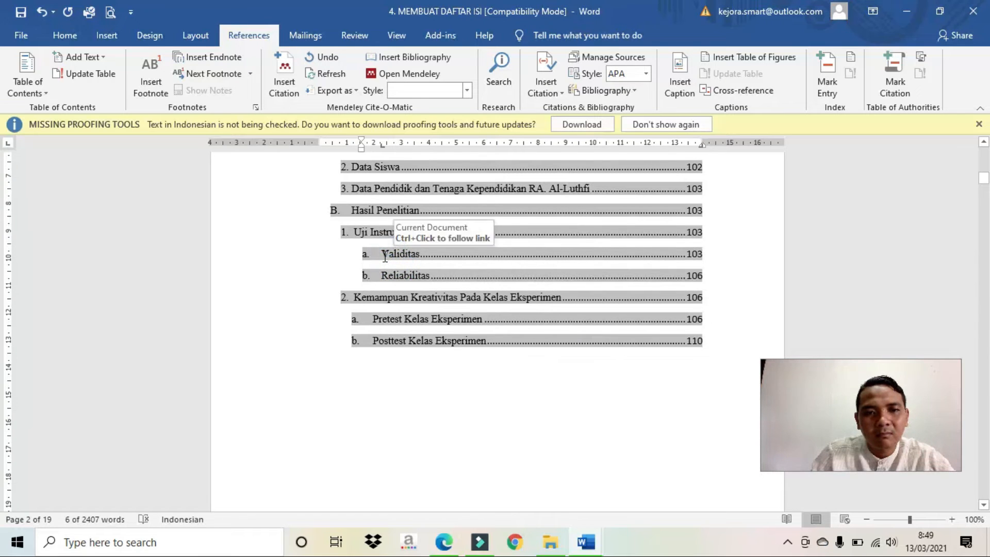
left_click_drag(383, 255, 387, 274)
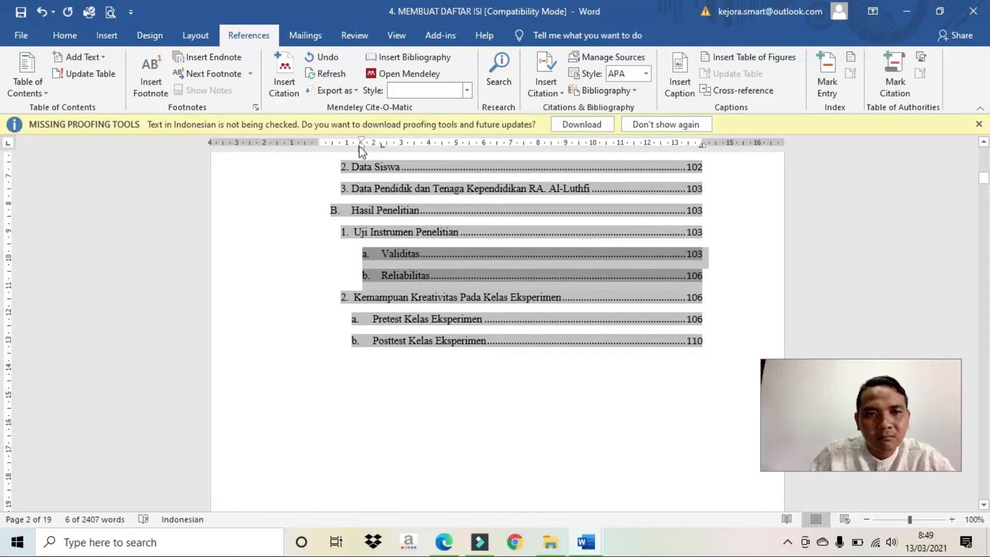
left_click_drag(361, 143, 355, 143)
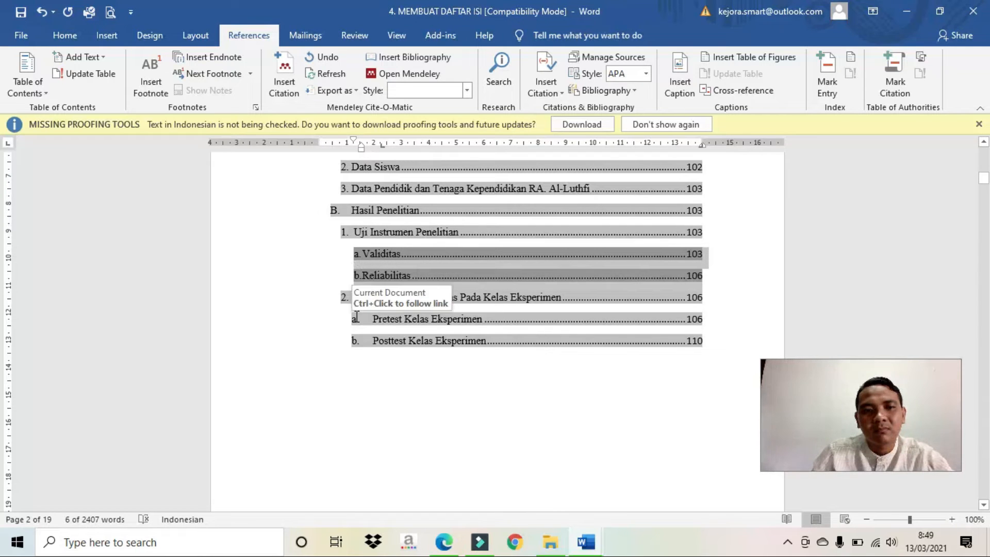
Move the tab stop of the Pretest and Posttest Kelas Eksperimen entries closer to their letters and review the tidied table of contents
left_click_drag(365, 320, 371, 344)
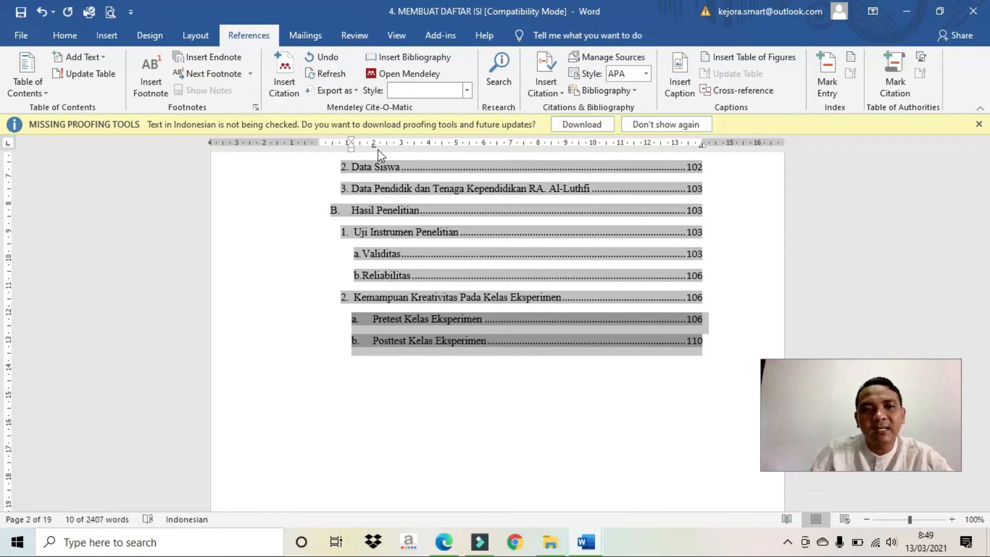
left_click_drag(372, 145, 367, 147)
scroll(354, 195, "down", 1)
scroll(363, 206, "down", 10)
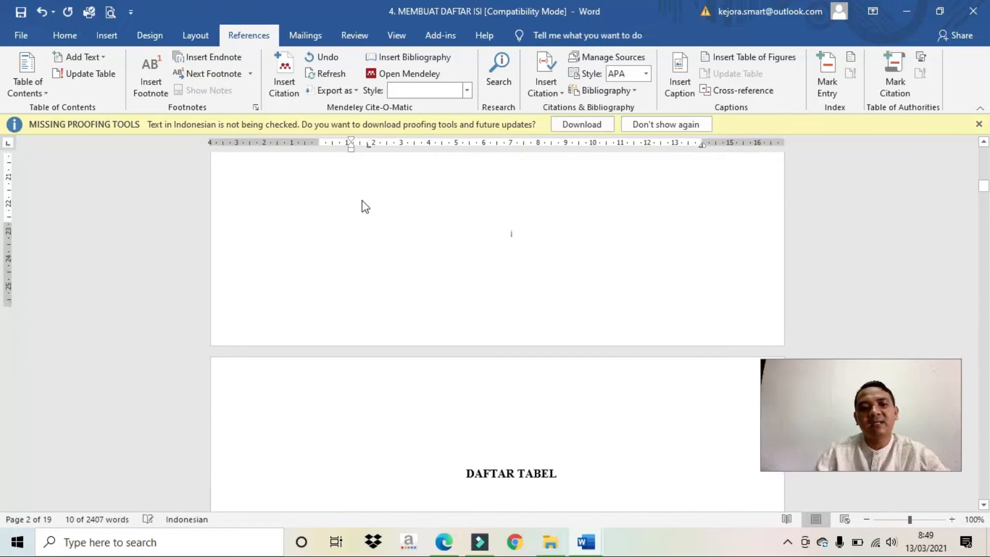
scroll(338, 206, "up", 11)
scroll(335, 193, "up", 4)
scroll(361, 217, "down", 2)
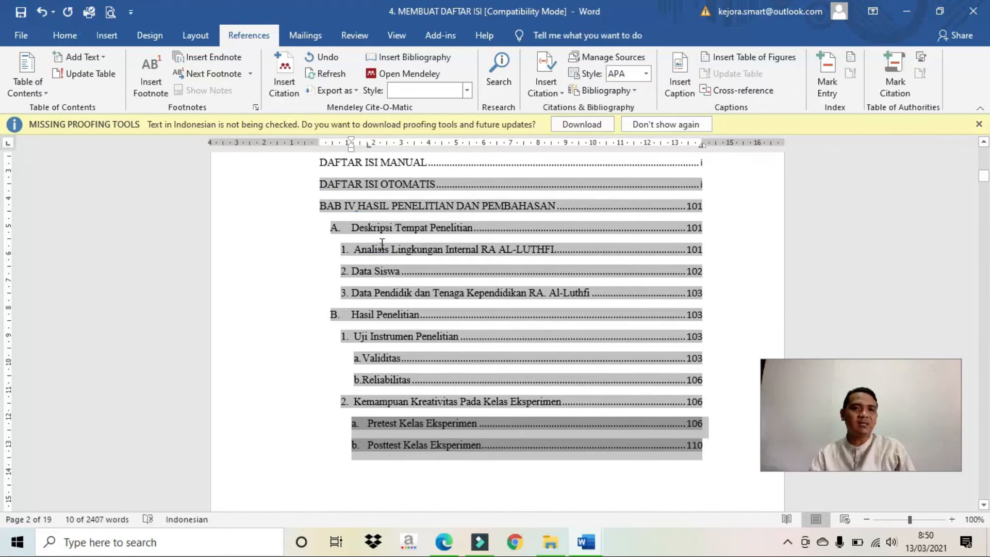
left_click(382, 248)
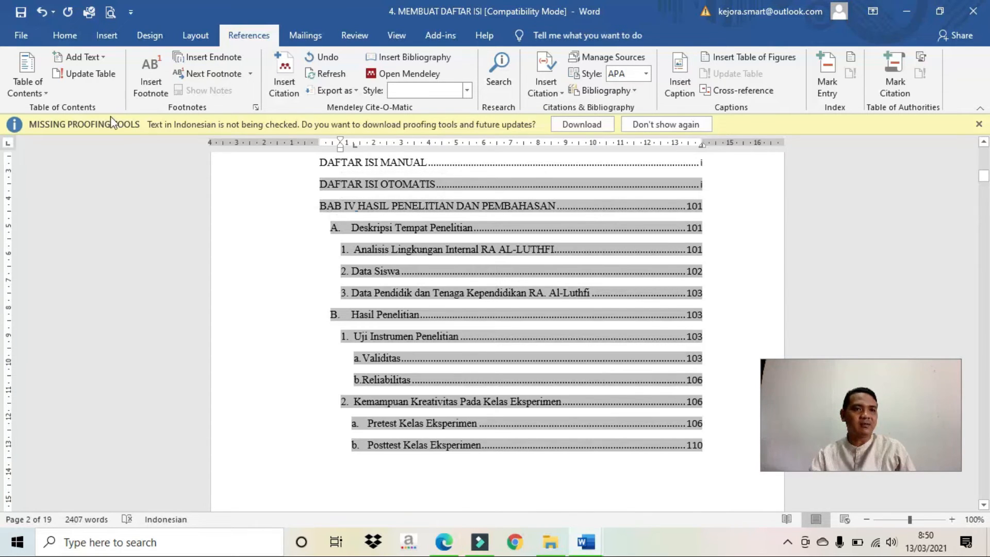
Review the tidied entries and page numbers of the DAFTAR ISI OTOMATIS table and clear the selection
scroll(534, 278, "down", 1)
scroll(541, 283, "up", 2)
scroll(541, 283, "up", 8)
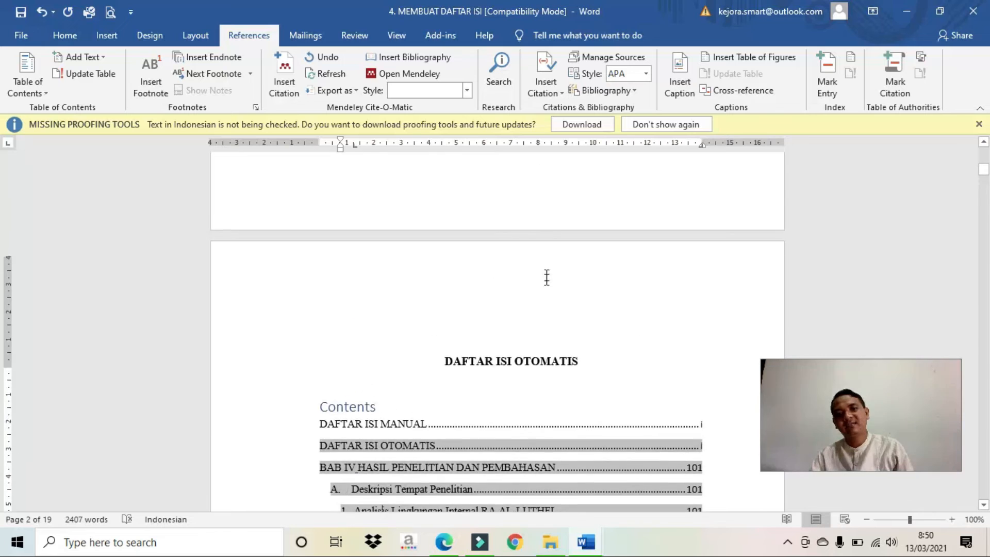
scroll(536, 261, "down", 11)
scroll(531, 254, "up", 1)
scroll(515, 260, "down", 7)
scroll(529, 265, "up", 6)
scroll(529, 265, "up", 5)
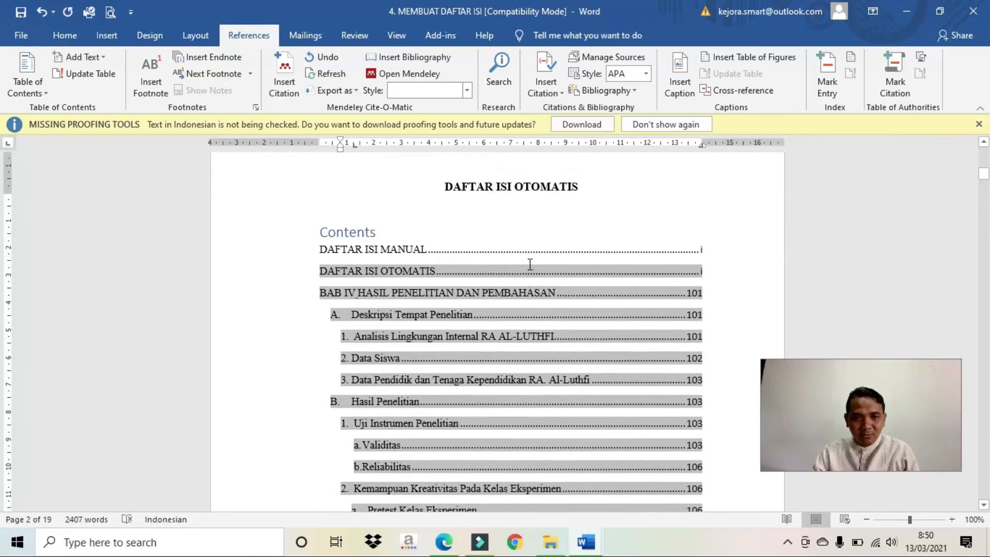
left_click(566, 287)
Set the Section 2 footer's page numbering to continue from the previous section
scroll(567, 287, "down", 10)
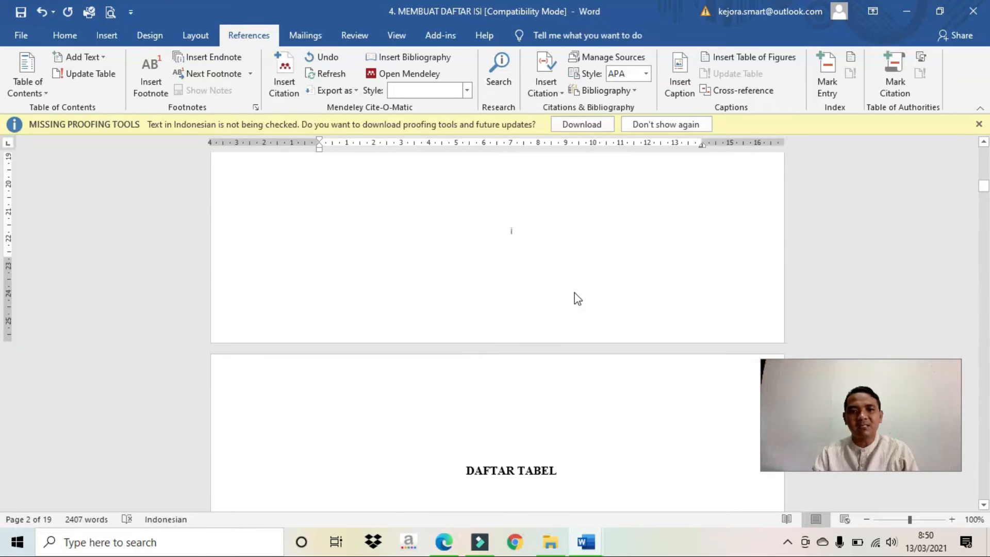
double_click(464, 237)
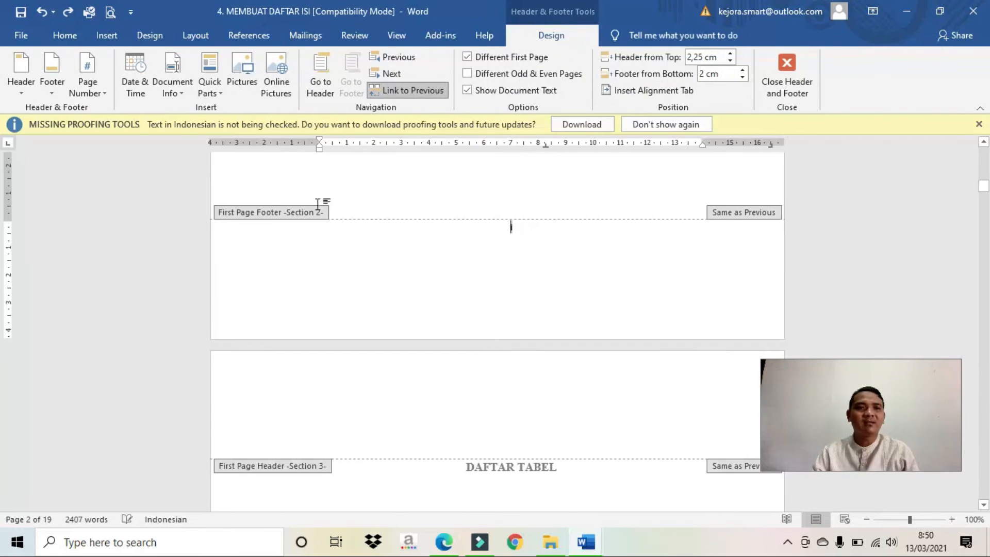
left_click(104, 79)
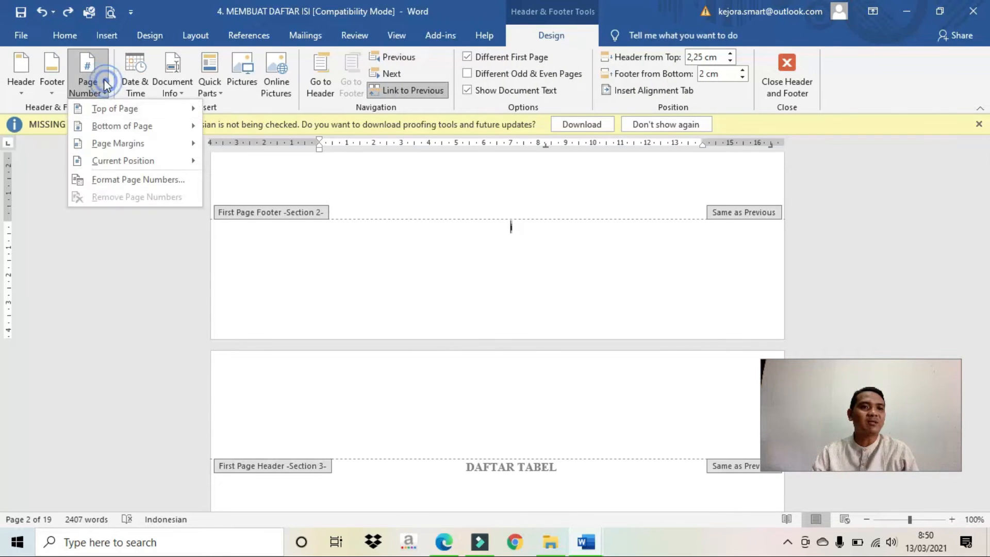
left_click(118, 180)
left_click(461, 297)
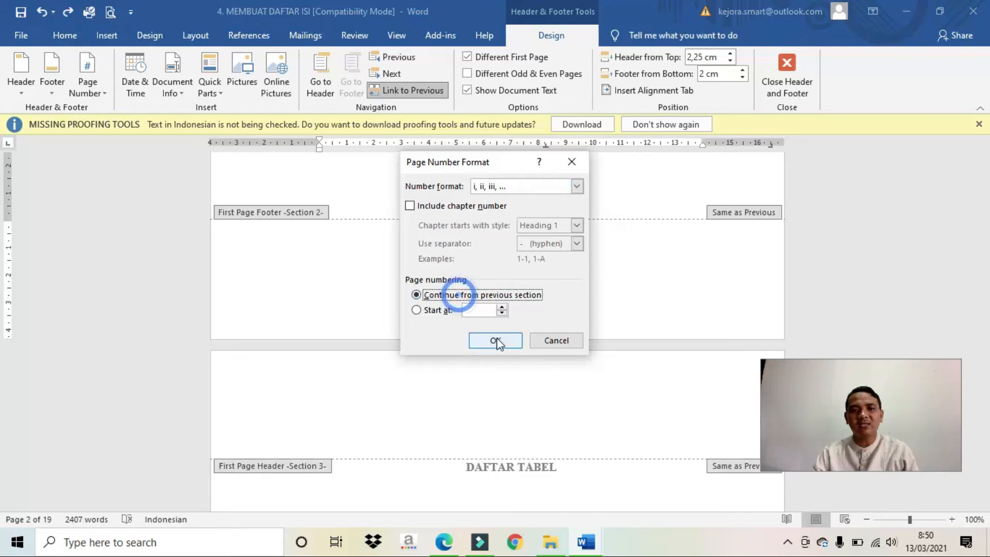
left_click(496, 340)
Check the Roman page numbering across the front-matter pages and leave footer editing
scroll(528, 301, "down", 5)
scroll(536, 294, "down", 6)
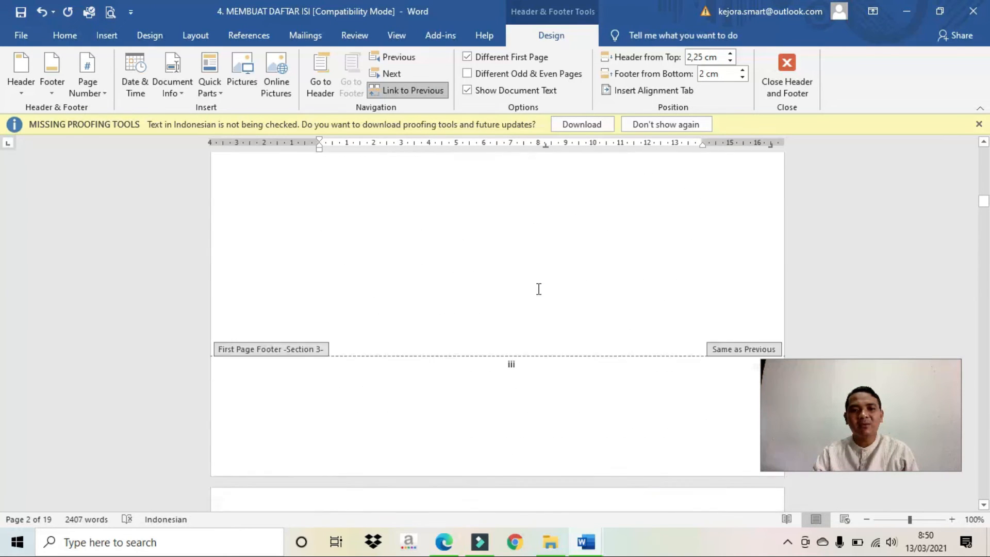
scroll(537, 288, "up", 3)
scroll(542, 288, "up", 15)
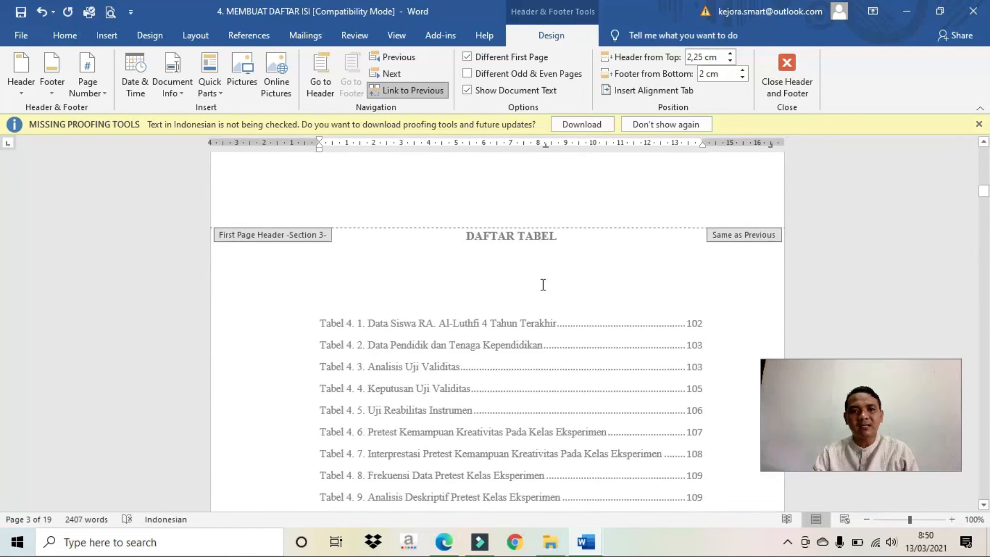
scroll(557, 288, "down", 12)
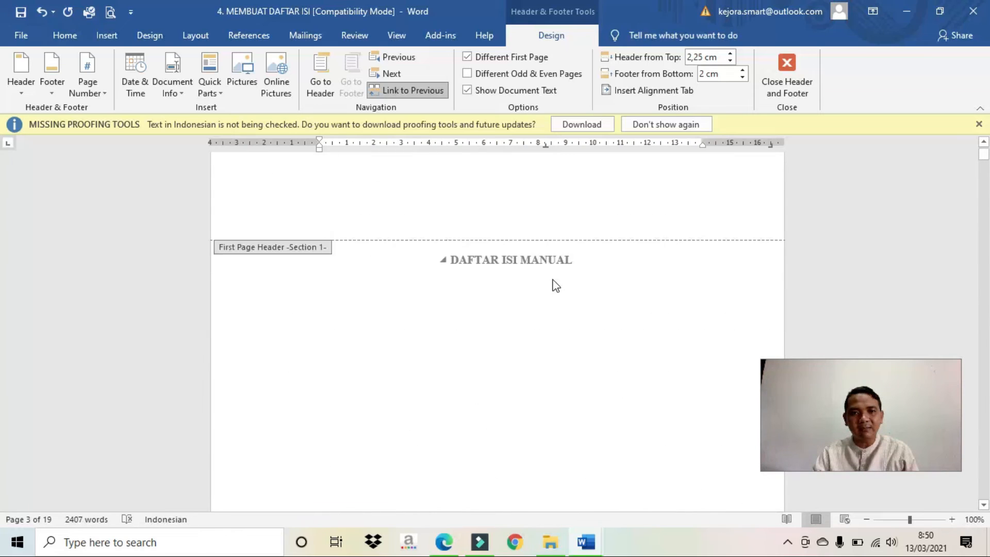
scroll(582, 276, "down", 8)
scroll(583, 276, "up", 8)
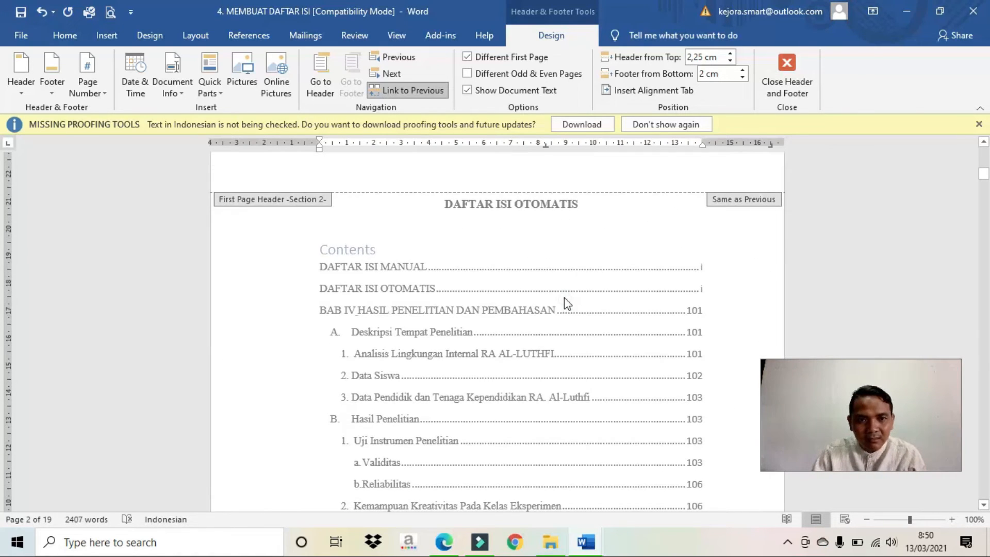
double_click(563, 298)
Add the DAFTAR TABEL heading to the table of contents as Level 1
scroll(572, 294, "up", 10)
scroll(578, 290, "up", 5)
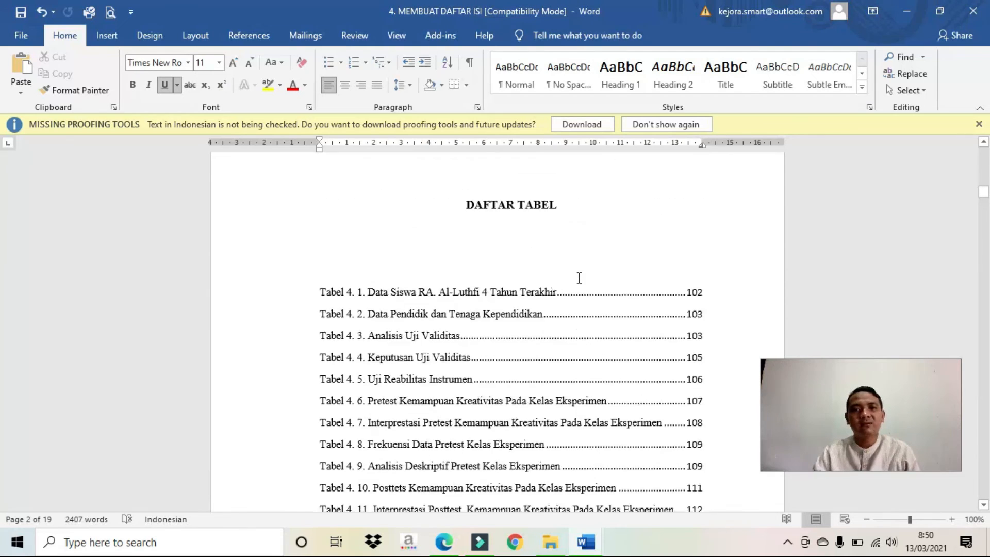
left_click_drag(464, 299, 563, 302)
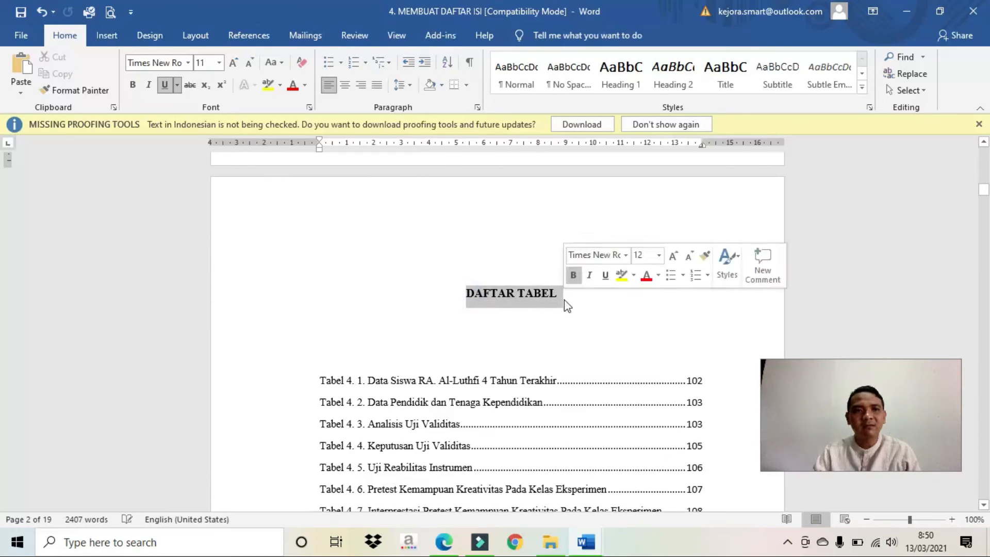
left_click(240, 41)
left_click(84, 57)
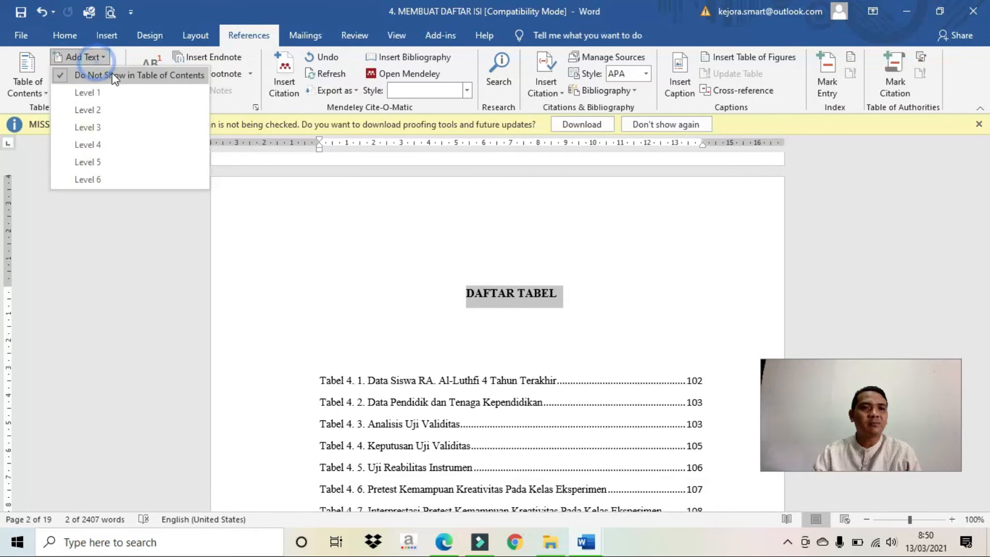
left_click(112, 97)
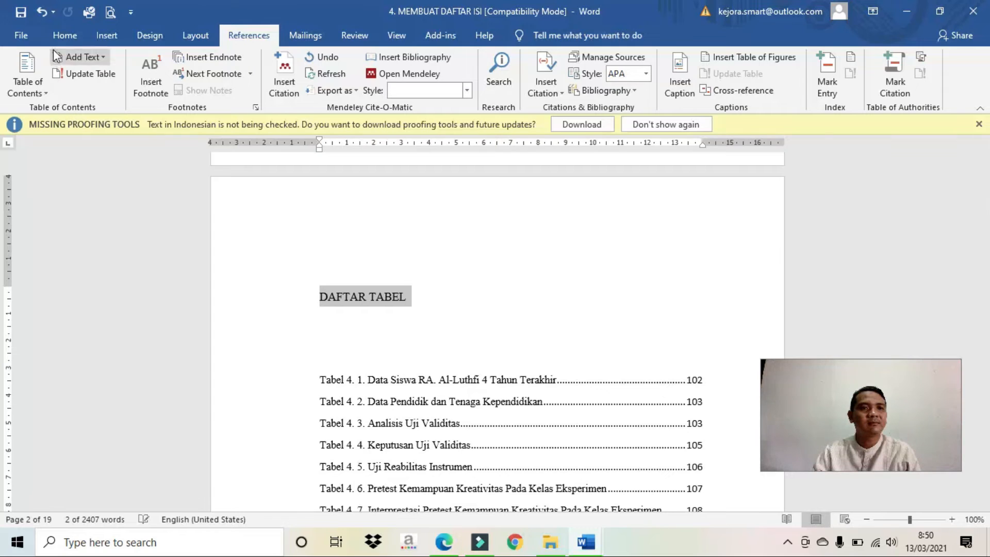
Format the DAFTAR TABEL heading as centred and bold with black font colour
left_click(64, 35)
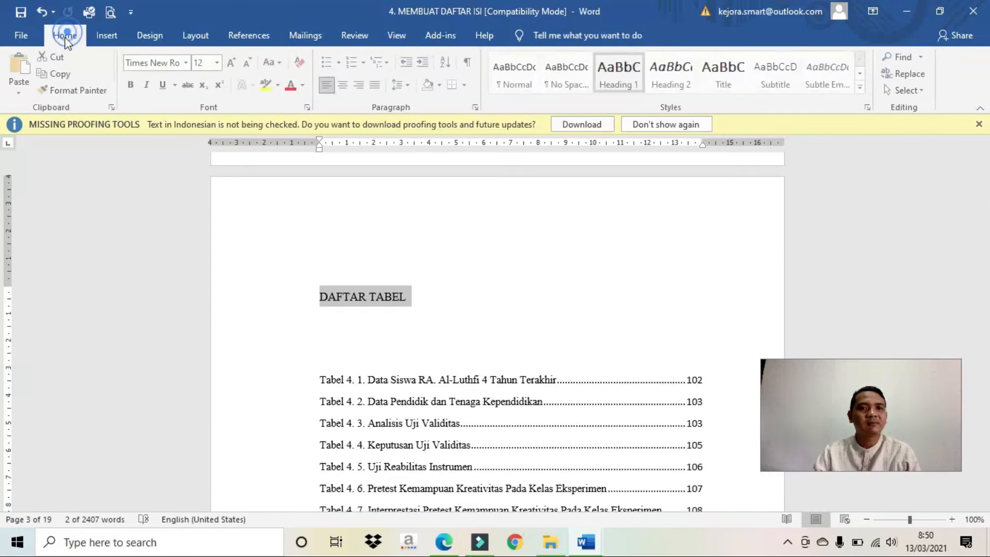
left_click(344, 86)
left_click(131, 86)
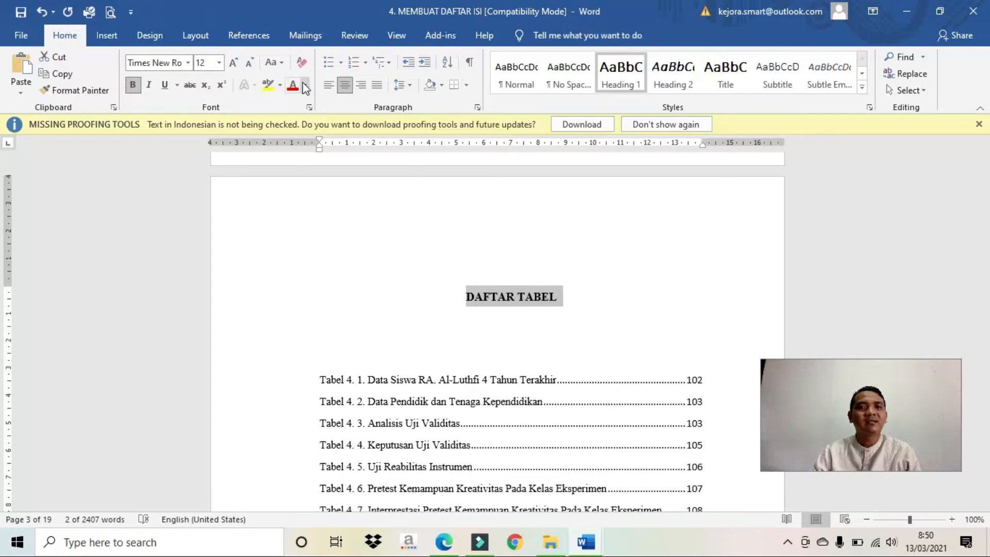
left_click(306, 86)
left_click(295, 103)
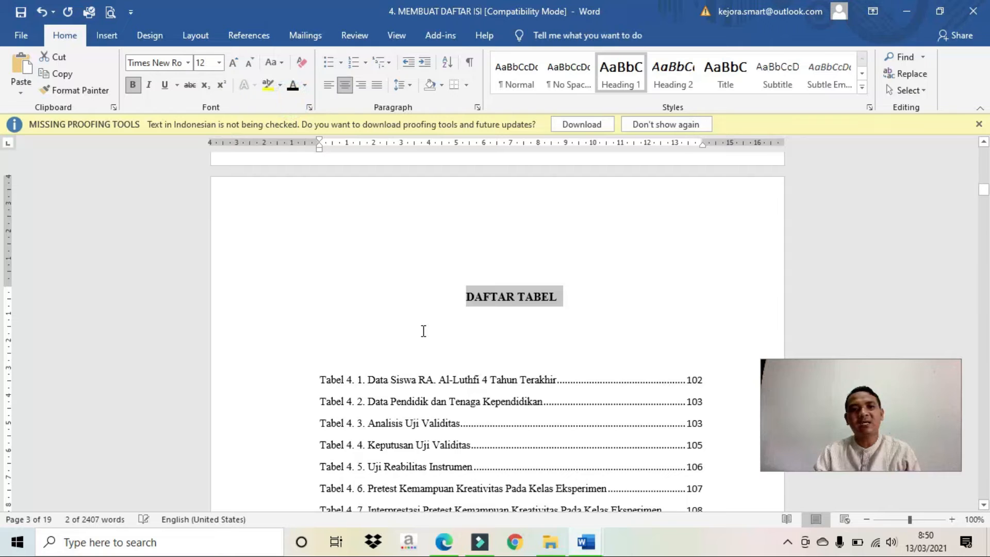
Delete two blank lines between the DAFTAR TABEL heading and its first entry
left_click(404, 330)
key("Delete")
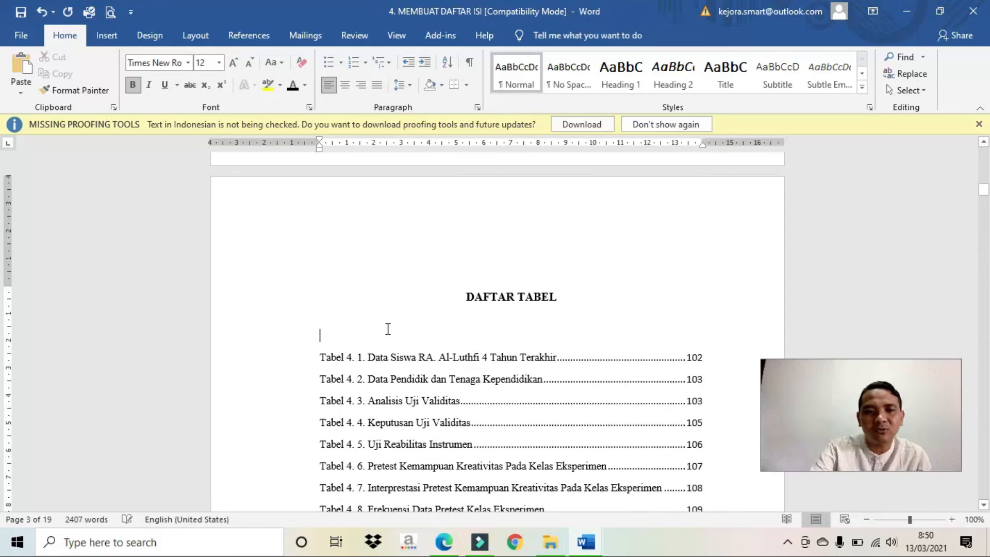
key("Delete")
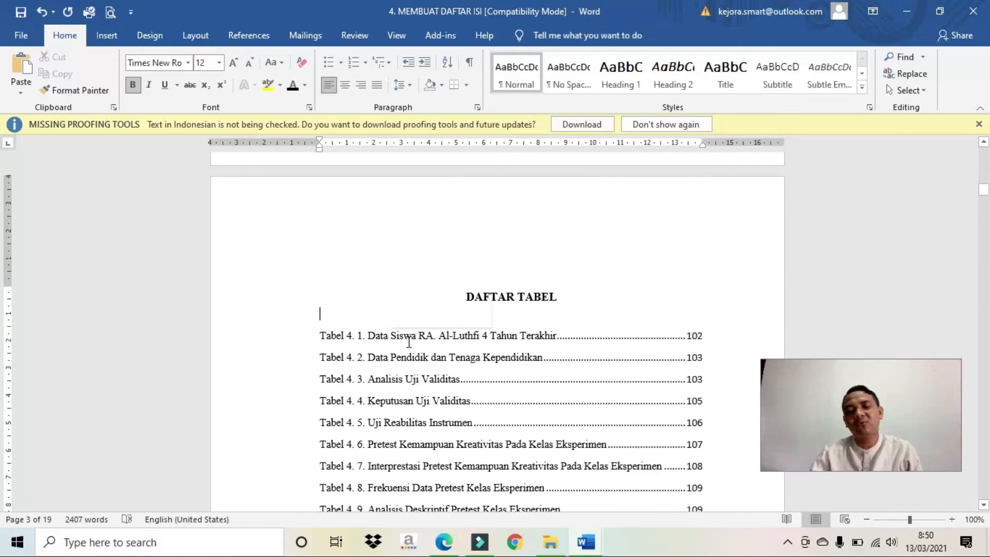
Add the DAFTAR GAMBAR heading to the table of contents as Level 1
scroll(470, 351, "down", 2)
scroll(477, 360, "down", 15)
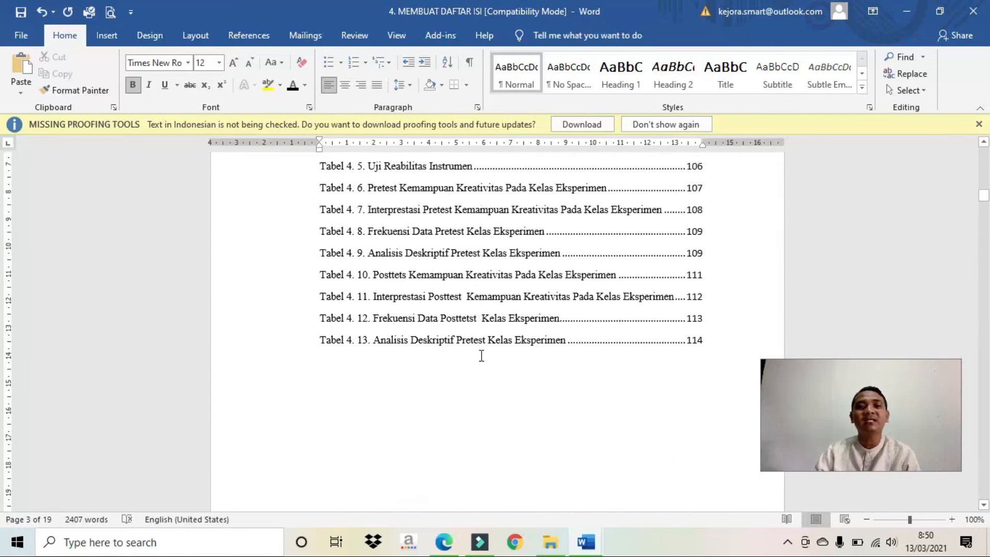
left_click_drag(459, 316, 573, 340)
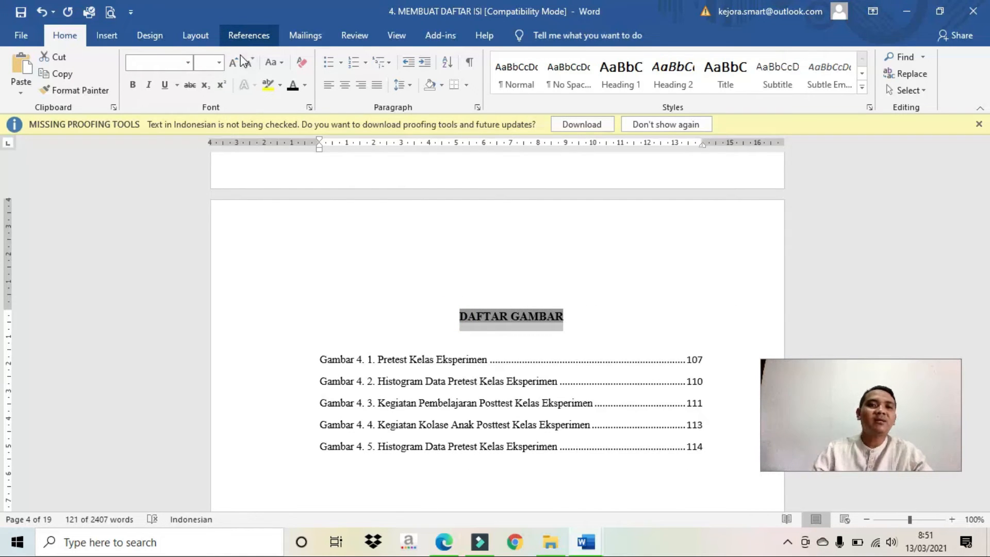
left_click(249, 35)
left_click(83, 57)
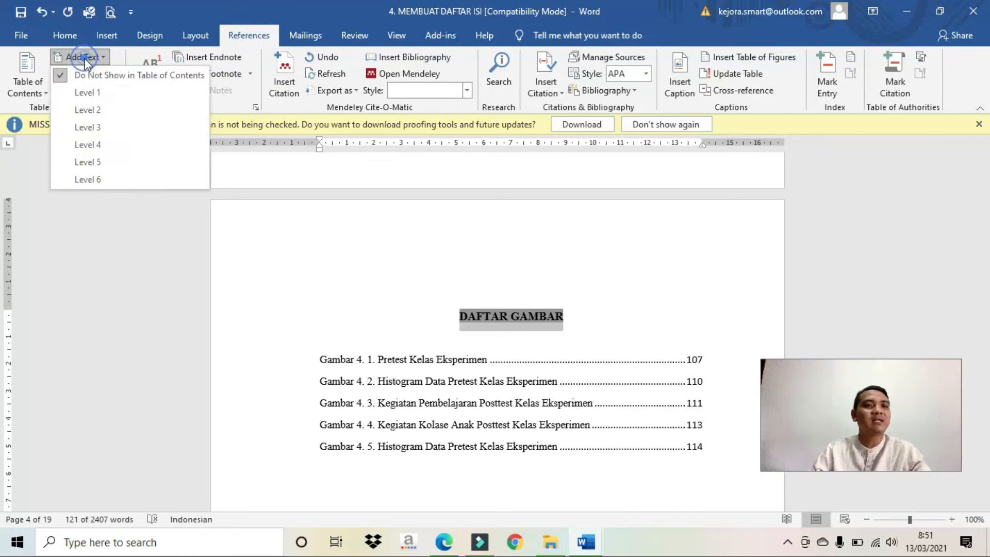
left_click(101, 104)
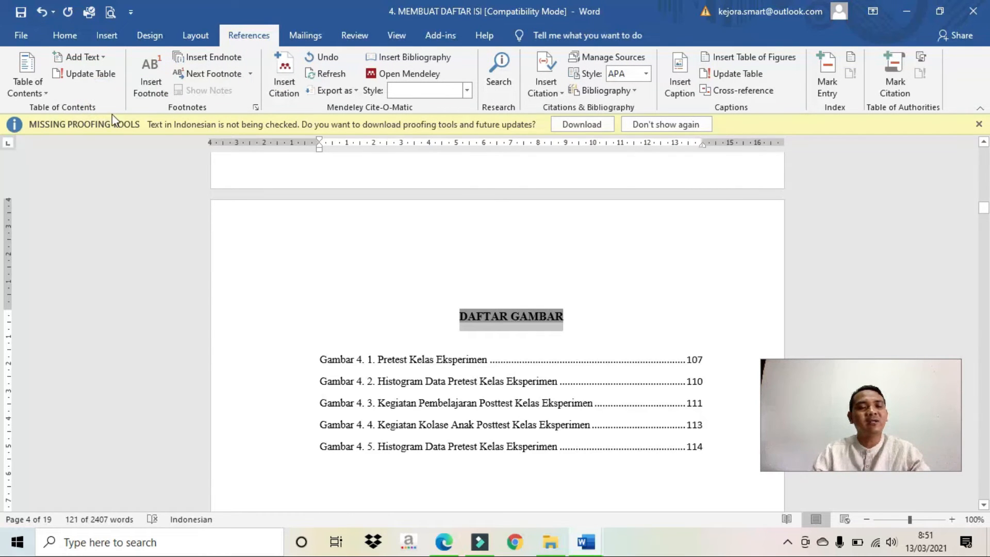
left_click(513, 337)
Update the automatic table of contents under DAFTAR ISI OTOMATIS using the entire table option
scroll(514, 337, "down", 10)
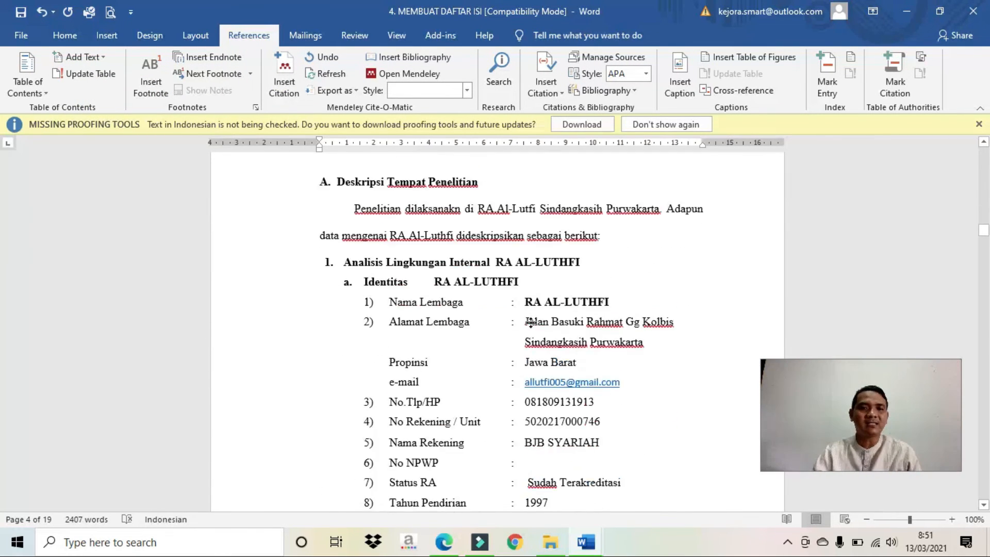
scroll(531, 328, "up", 20)
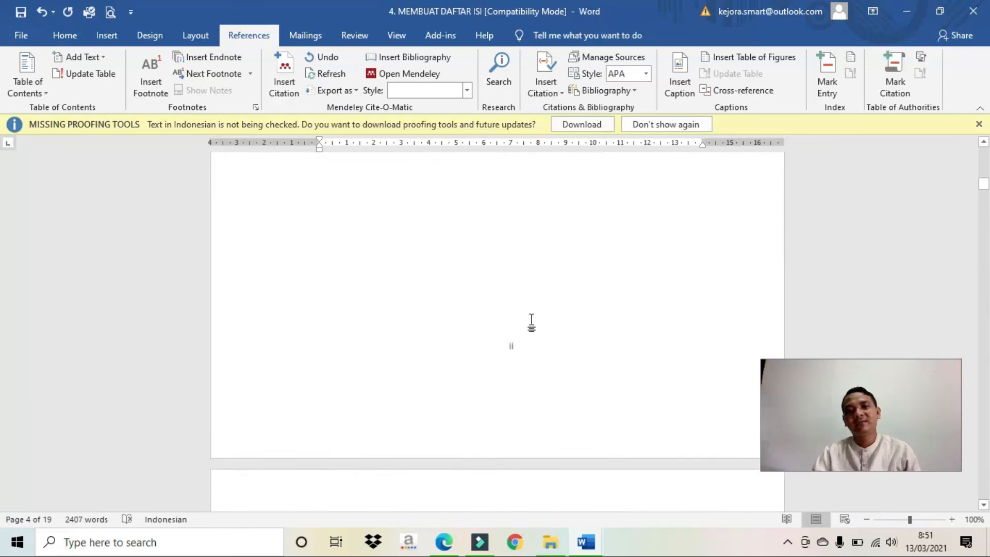
scroll(530, 319, "up", 15)
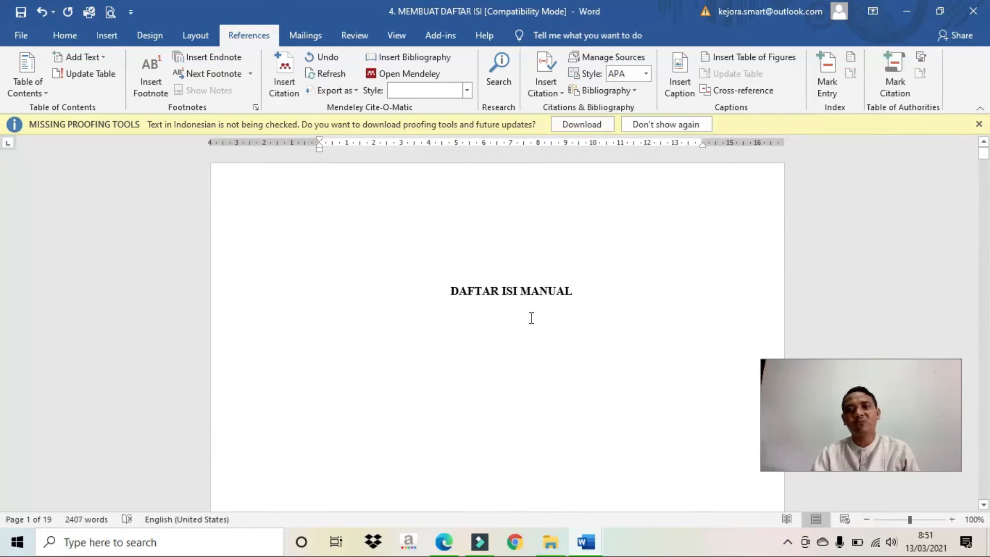
scroll(530, 325, "down", 5)
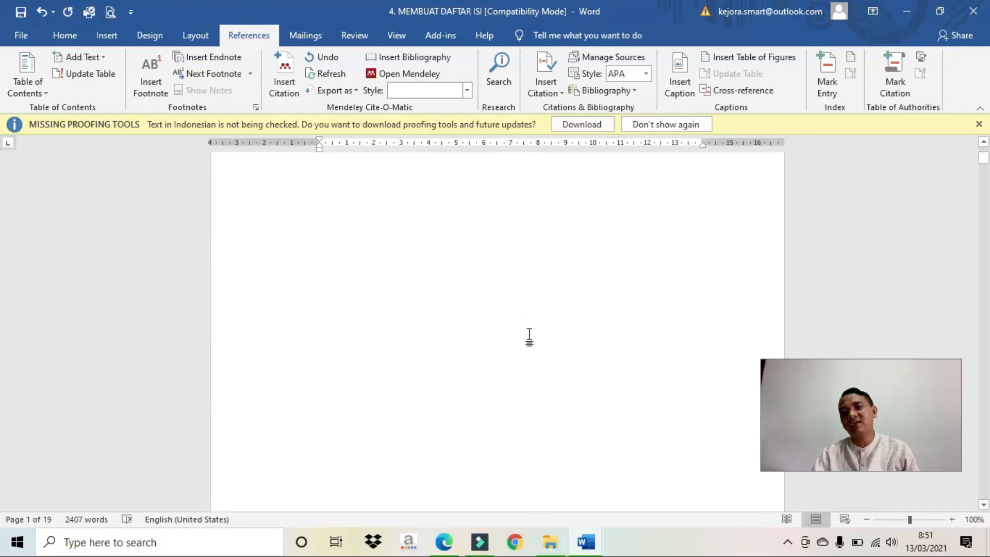
scroll(532, 314, "down", 5)
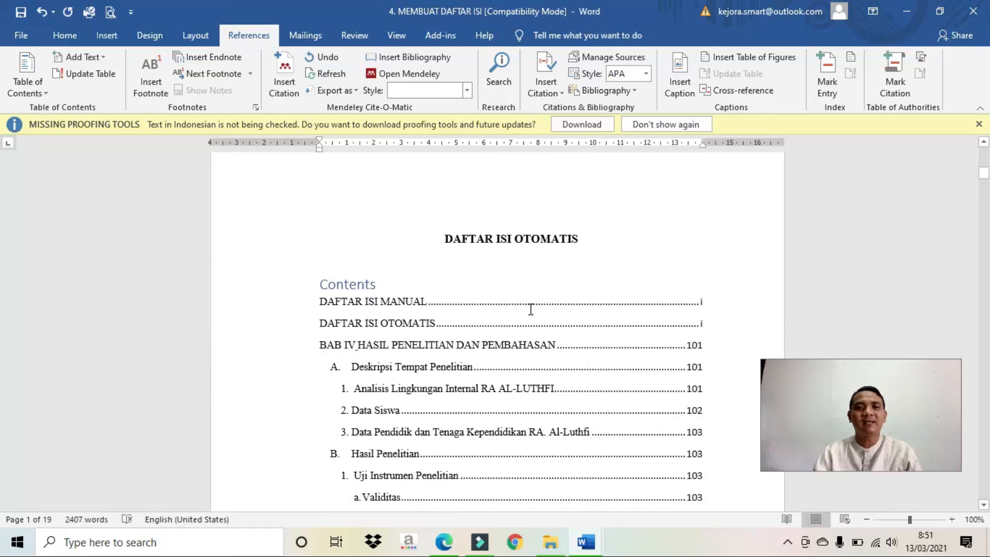
left_click(355, 303)
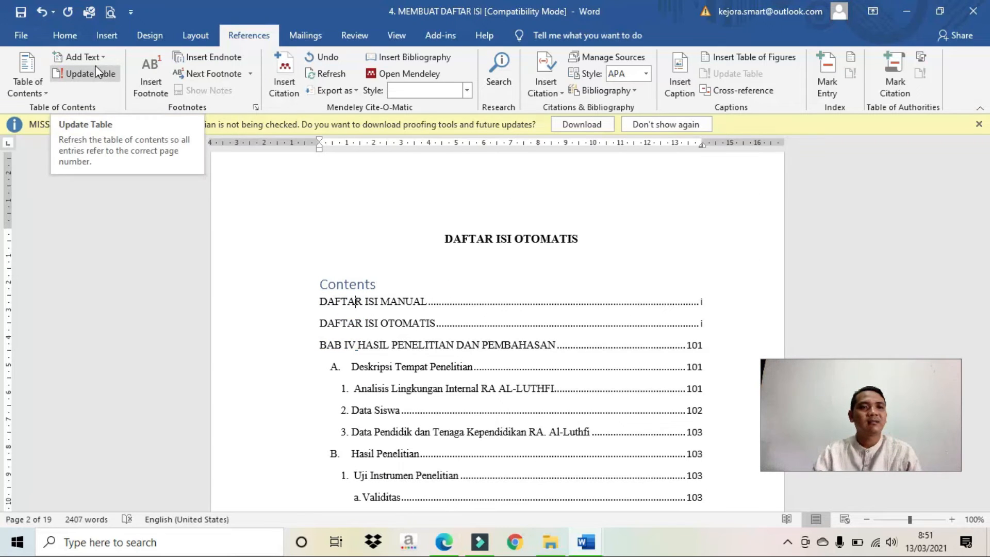
left_click(95, 78)
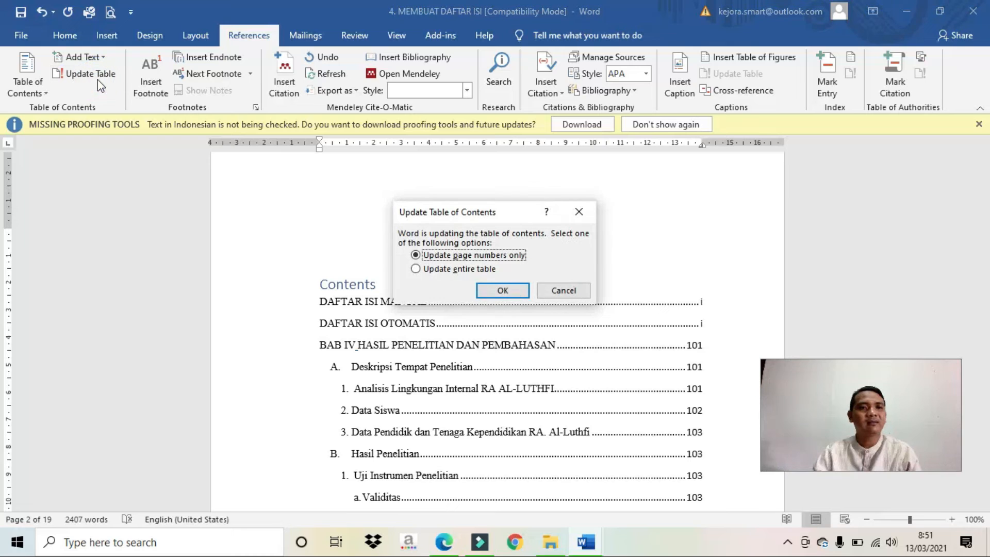
left_click(459, 269)
left_click(503, 290)
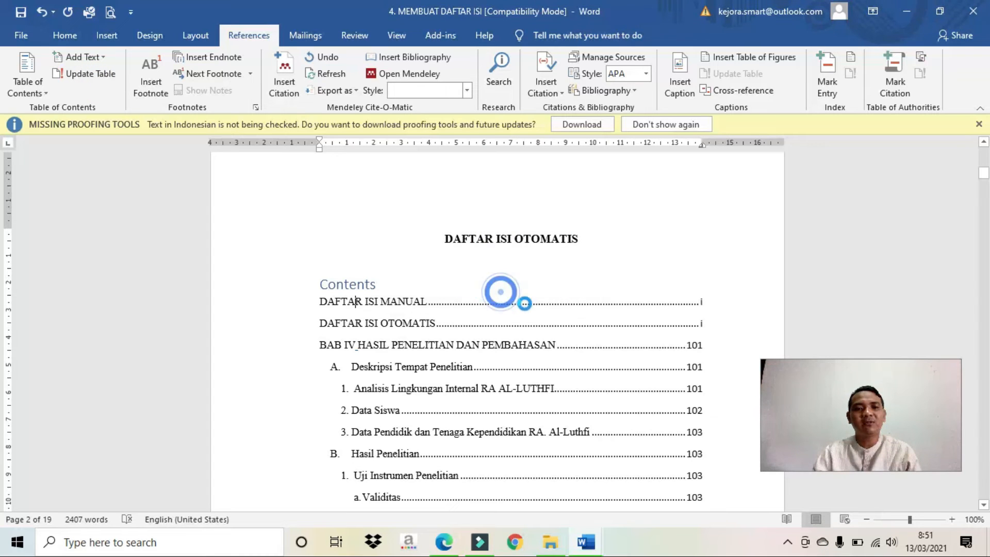
Review the refreshed table of contents, undo its update and check the list of tables pages
scroll(531, 317, "down", 5)
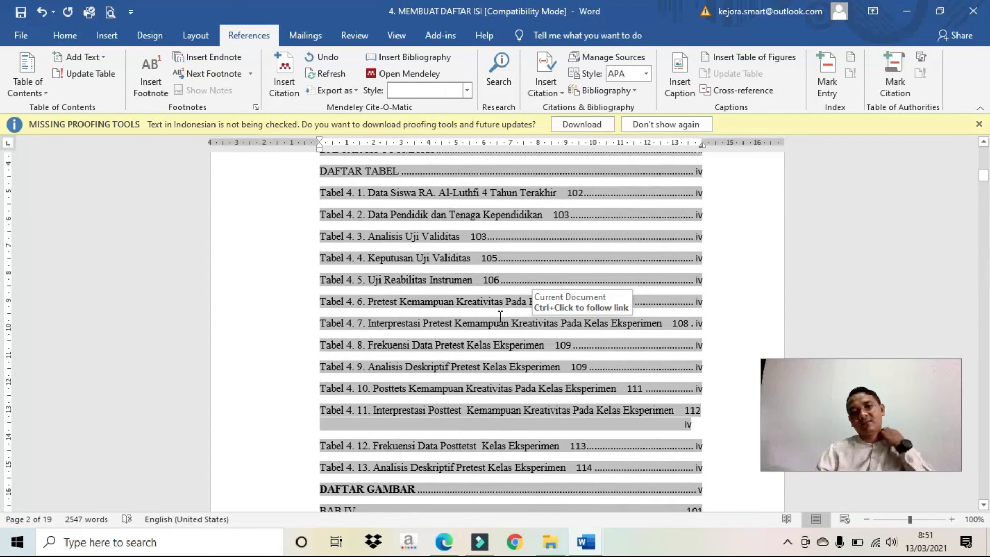
scroll(500, 317, "up", 2)
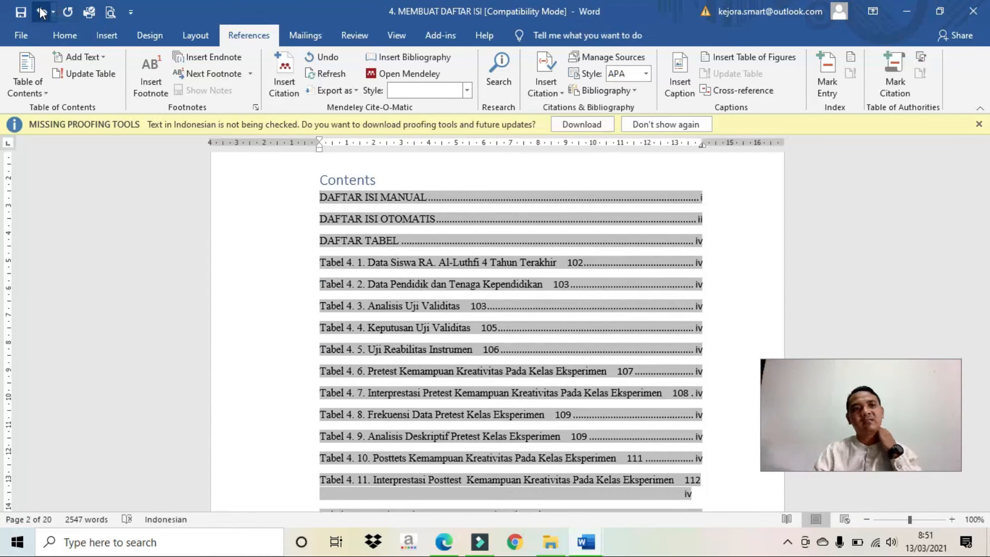
left_click(40, 8)
scroll(435, 416, "down", 15)
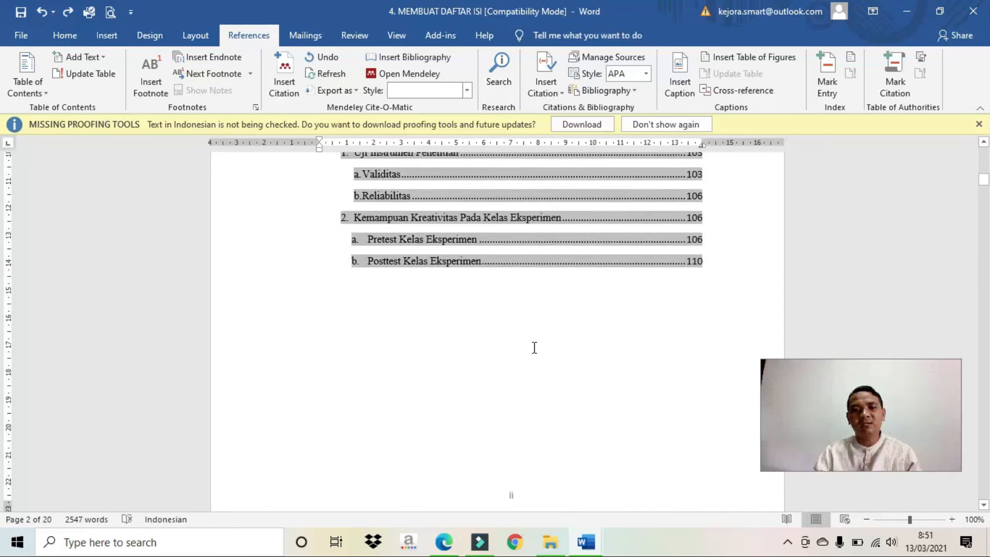
scroll(545, 323, "up", 10)
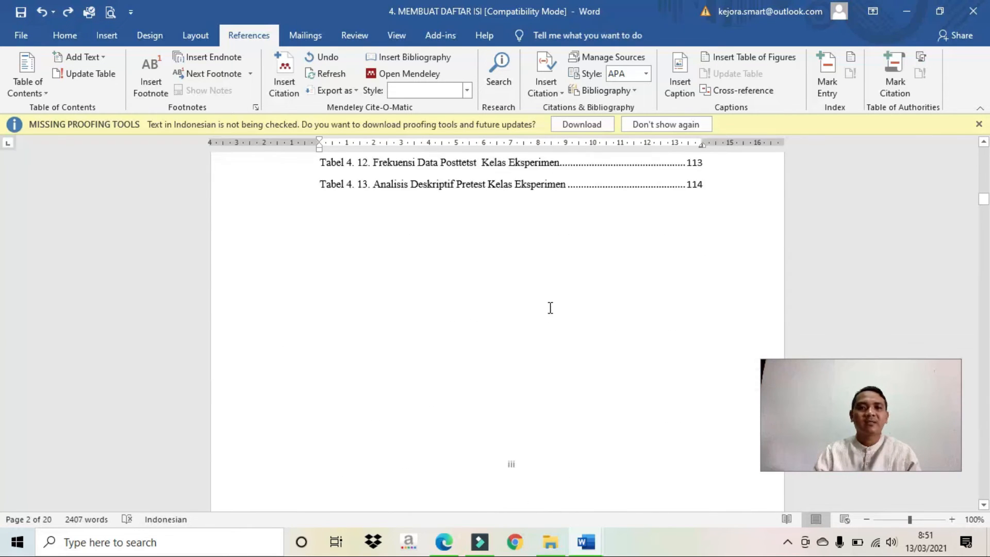
Assign Level 1 of the table of contents to the selected DAFTAR TABEL list
left_click(319, 308)
left_click_drag(319, 308, 416, 290)
left_click(106, 58)
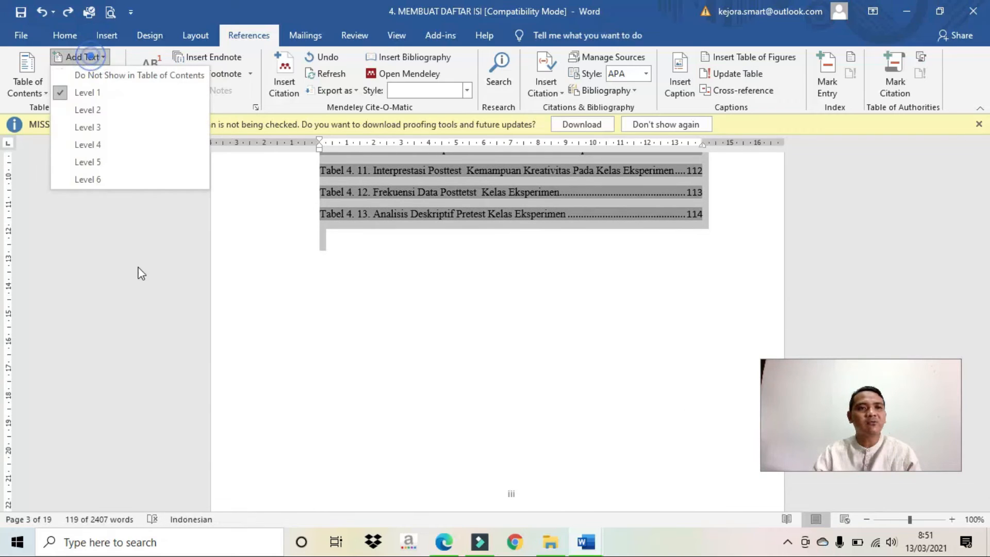
left_click(66, 86)
Update the automatic table of contents, first its page numbers only and then the entire table
scroll(558, 386, "up", 15)
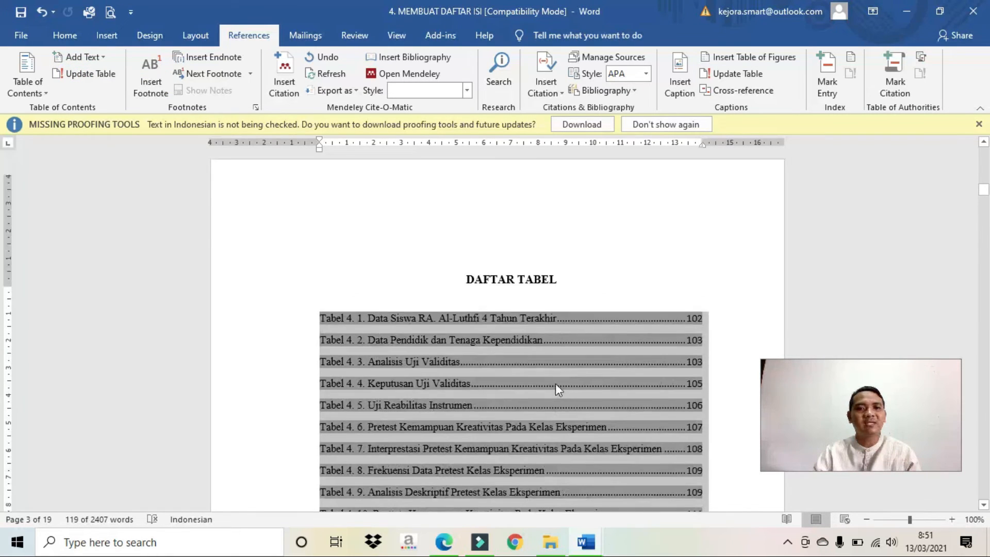
scroll(575, 376, "down", 20)
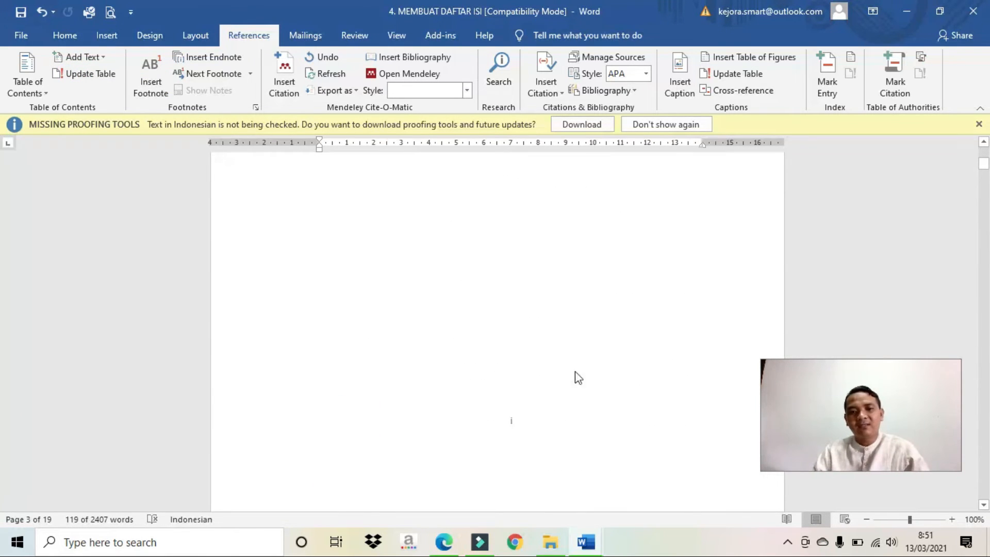
left_click(98, 73)
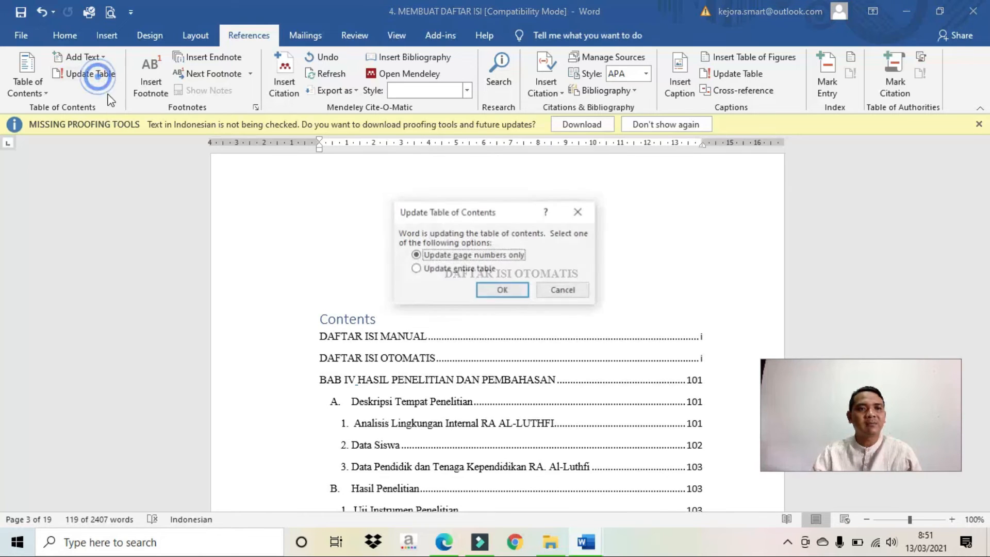
left_click(502, 291)
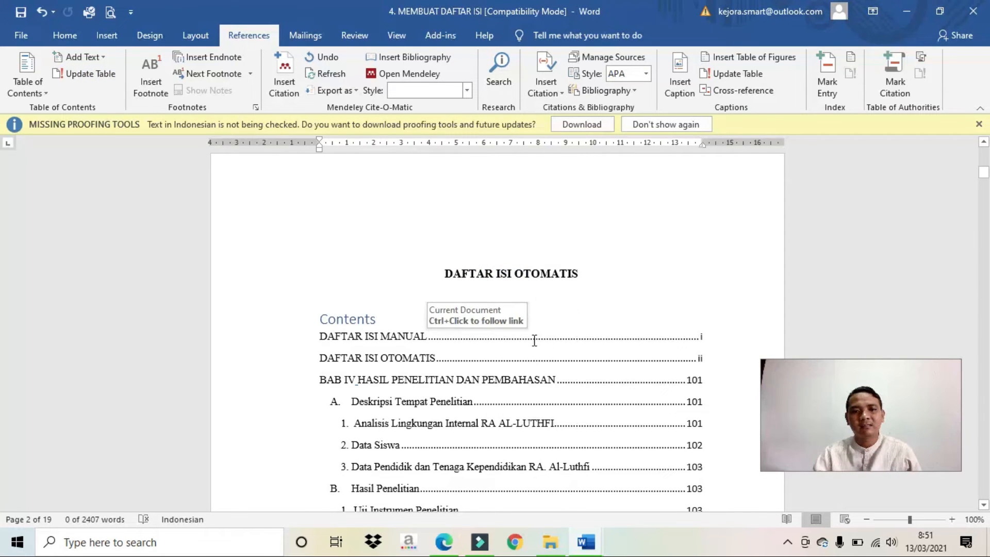
left_click(100, 74)
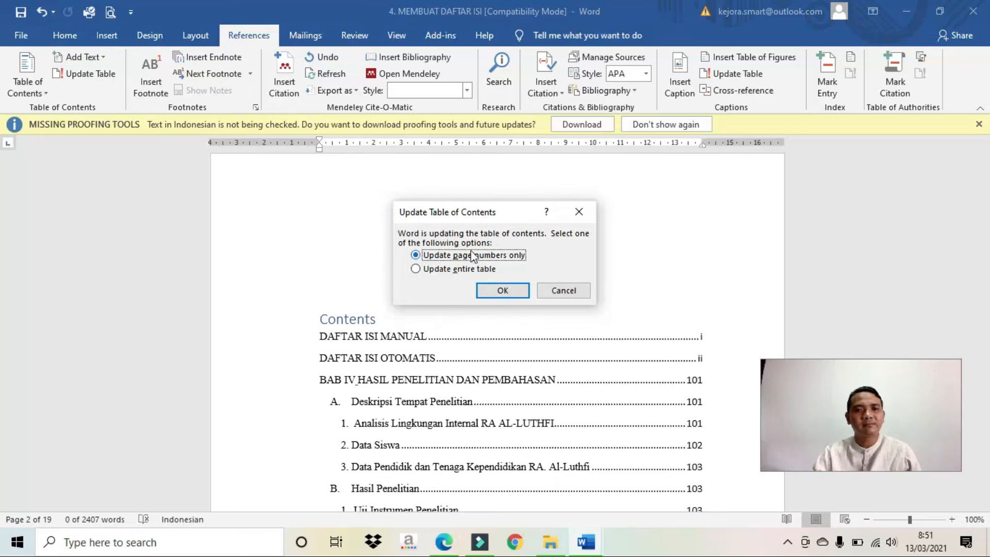
left_click(487, 291)
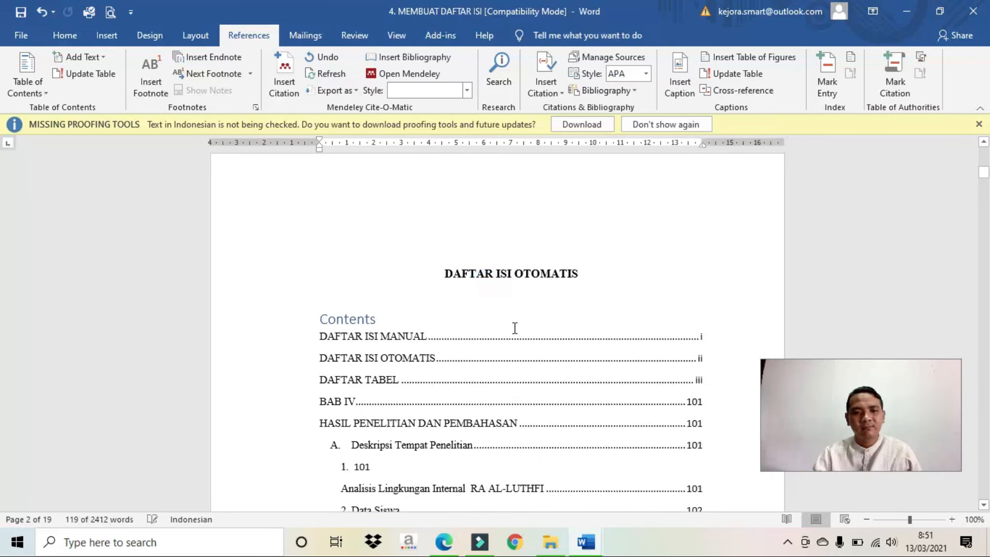
scroll(515, 336, "down", 5)
scroll(514, 336, "up", 3)
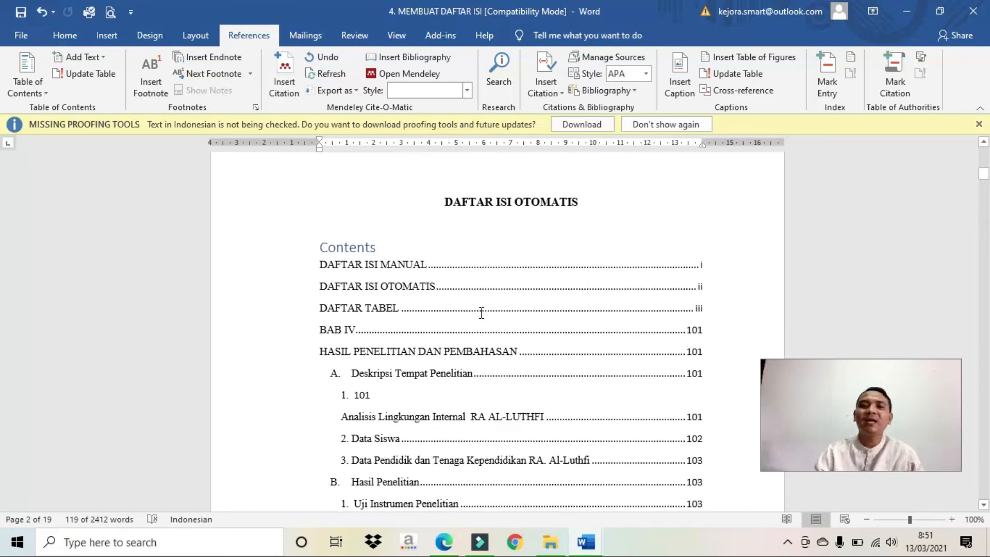
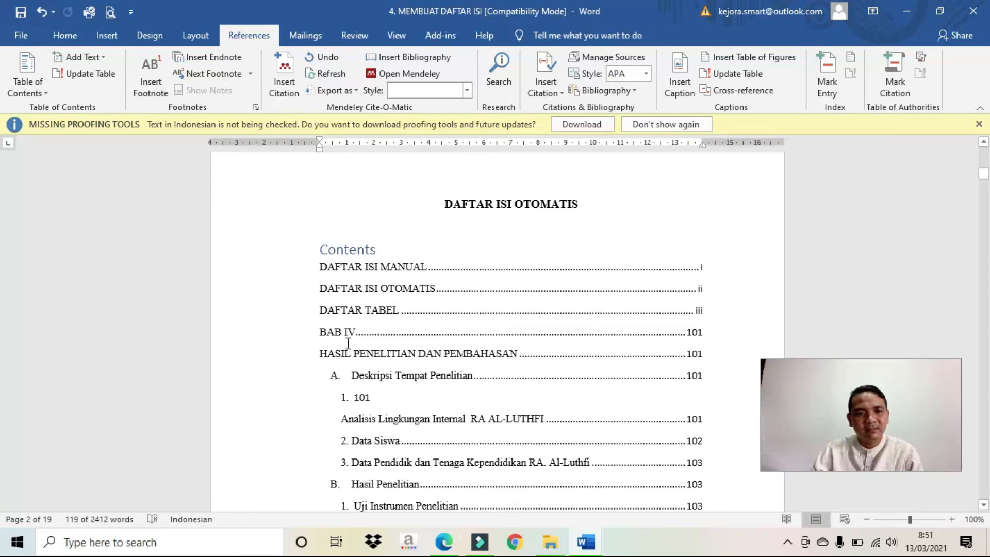
Join the BAB IV and HASIL PENELITIAN DAN PEMBAHASAN entries into one line, removing the first entry's dot leader and page number
left_click(360, 335)
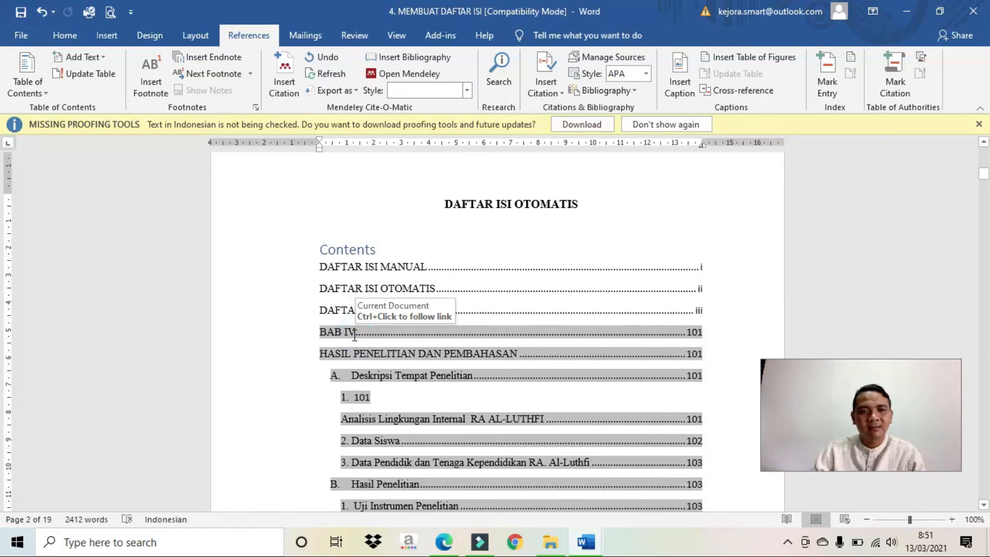
key("shift+Right")
key("shift+Right")
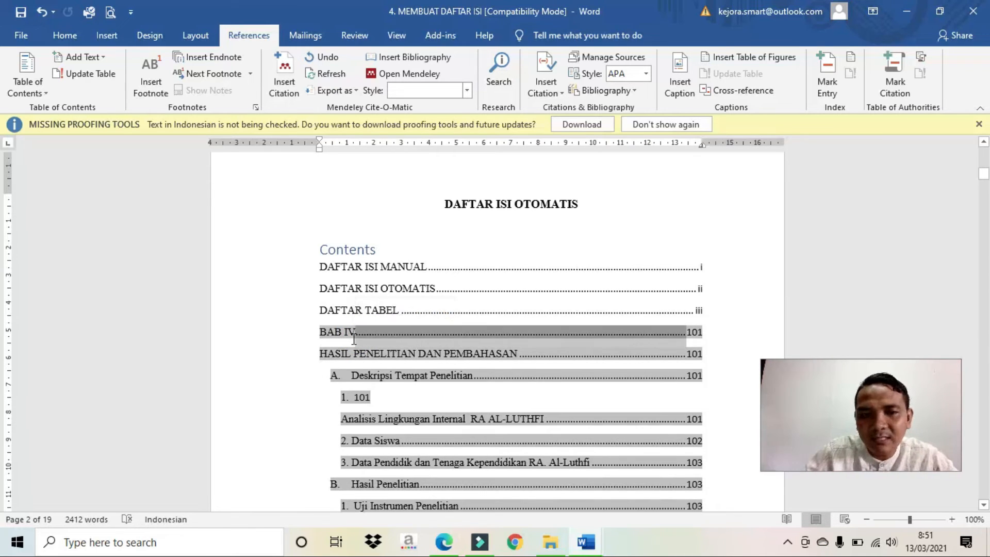
key("Delete")
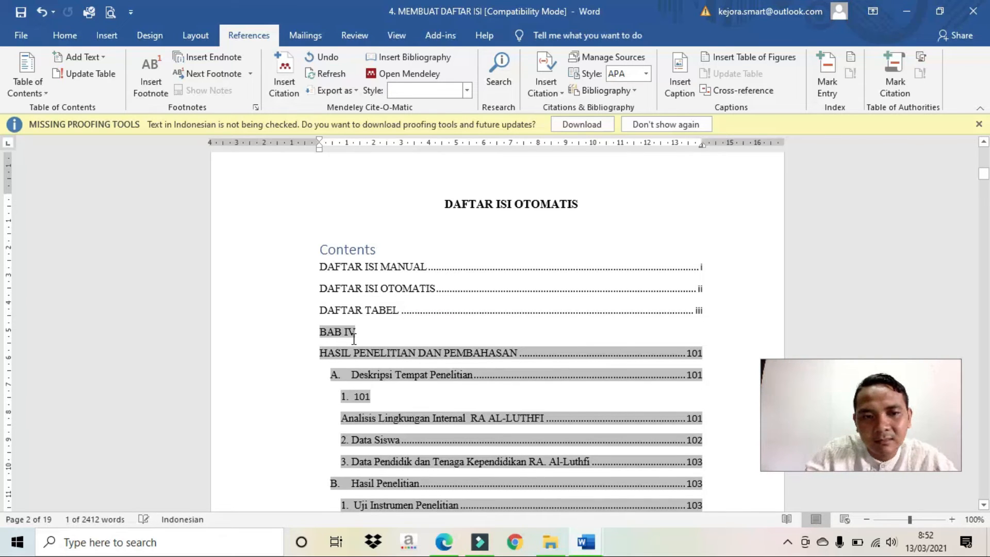
key("Delete")
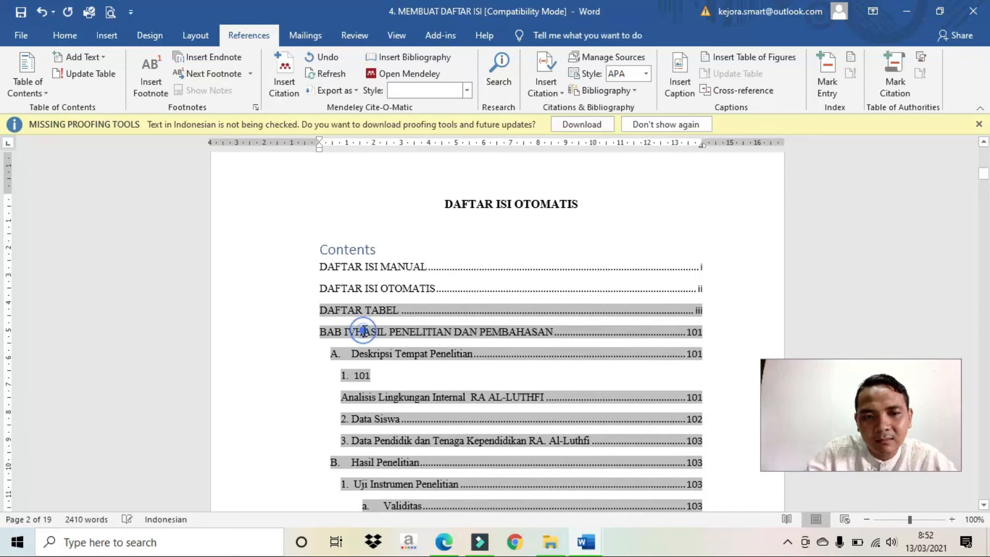
left_click(351, 354)
Remove the stray 101 from item 1 and join the number with the Analisis Lingkungan Internal RA AL-LUTHFI entry
left_click(358, 375)
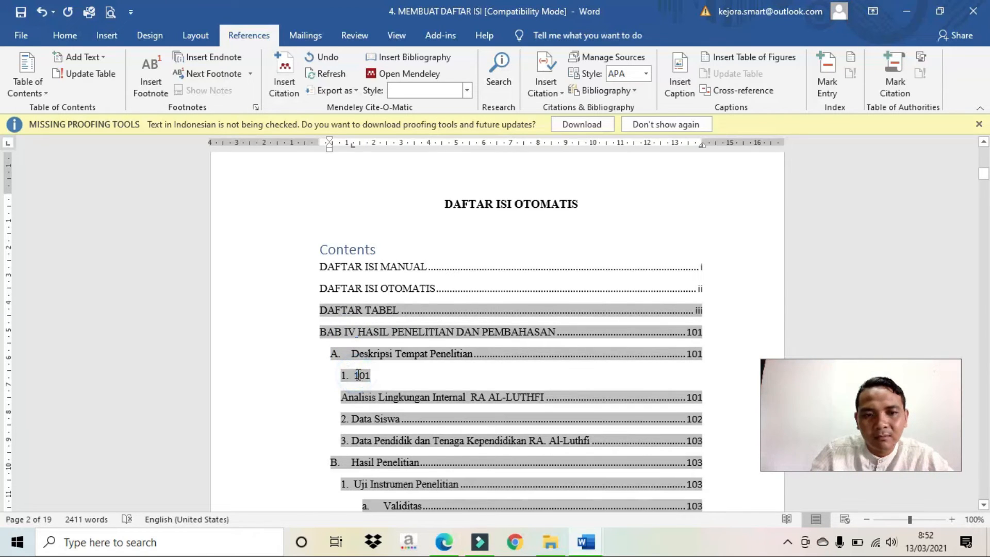
left_click(353, 375)
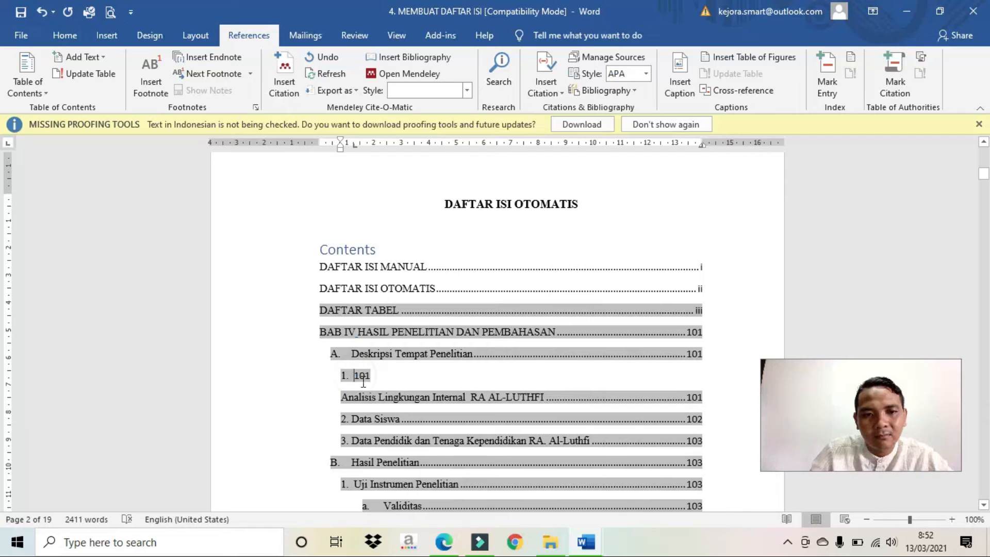
double_click(363, 377)
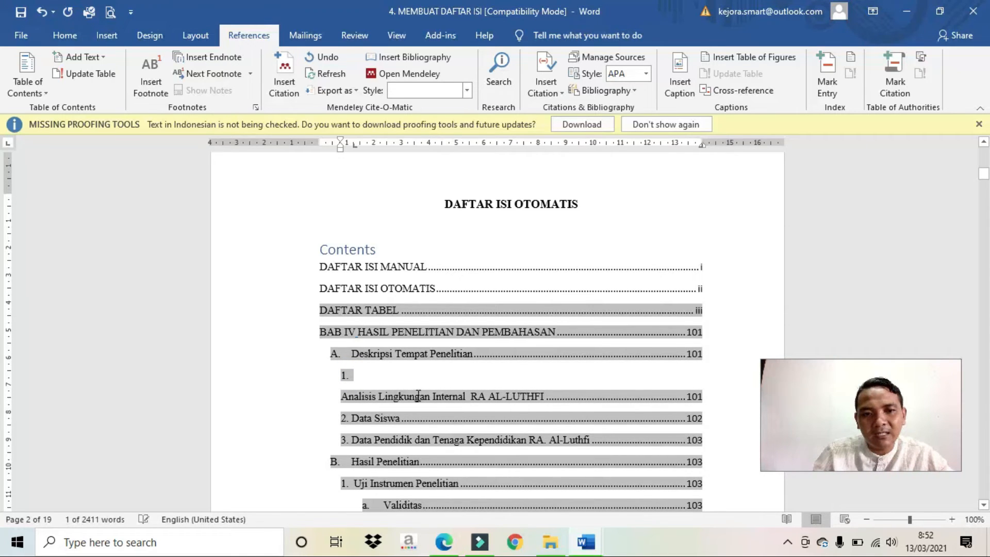
key("Delete")
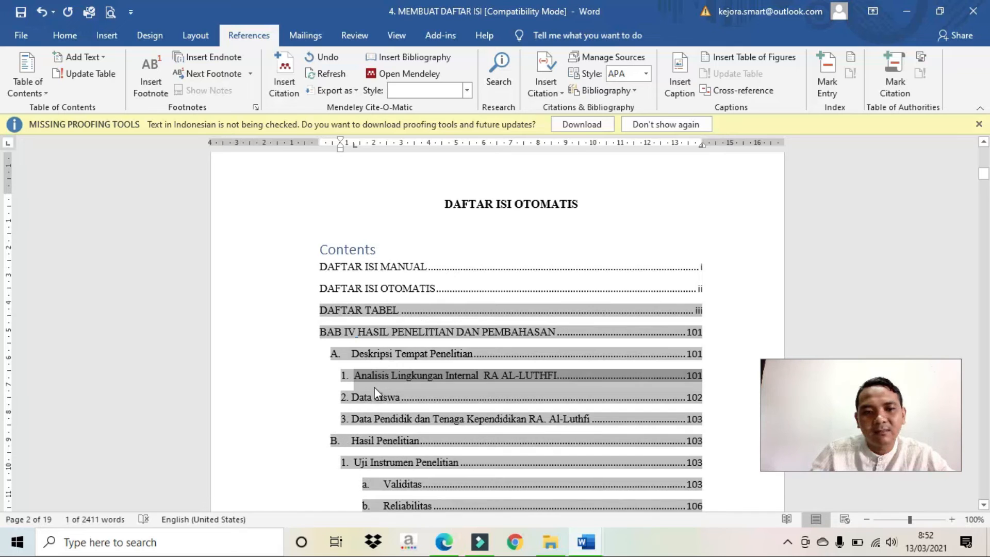
Reduce the first-line indent of the Validitas and Reliabilitas entries in the table of contents
scroll(380, 366, "down", 5)
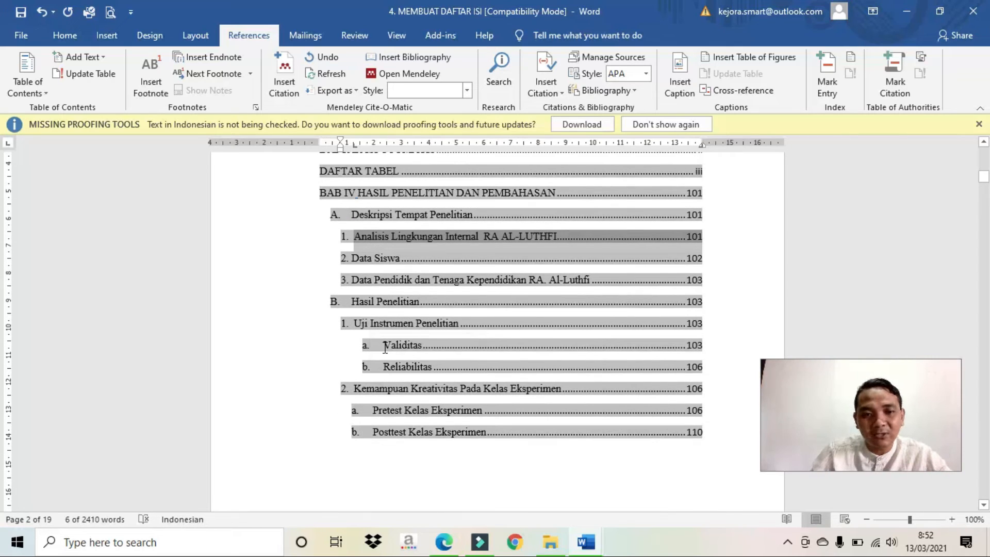
left_click(380, 345)
left_click_drag(392, 360, 394, 367)
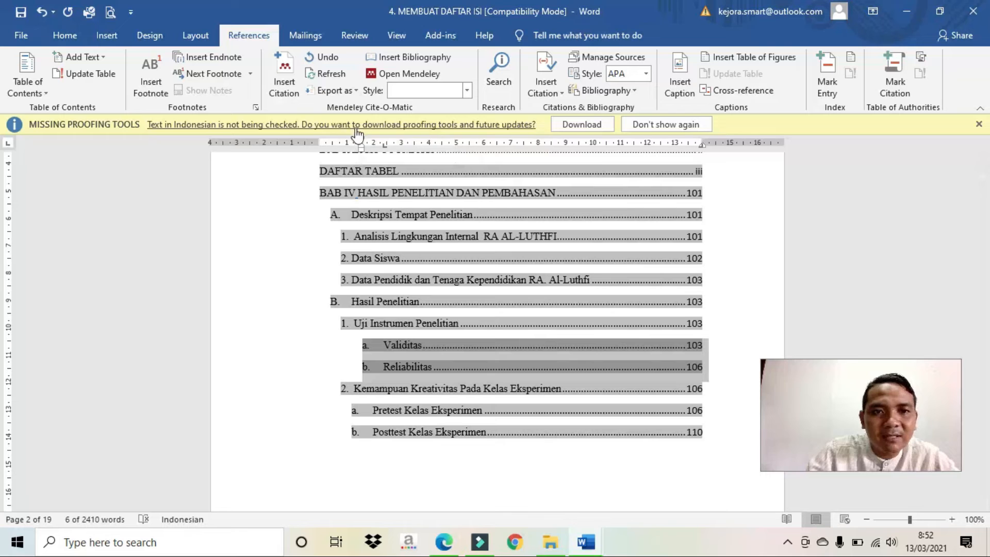
mouse_move(360, 141)
left_mouse_down()
mouse_move(347, 145)
mouse_move(355, 149)
left_mouse_up()
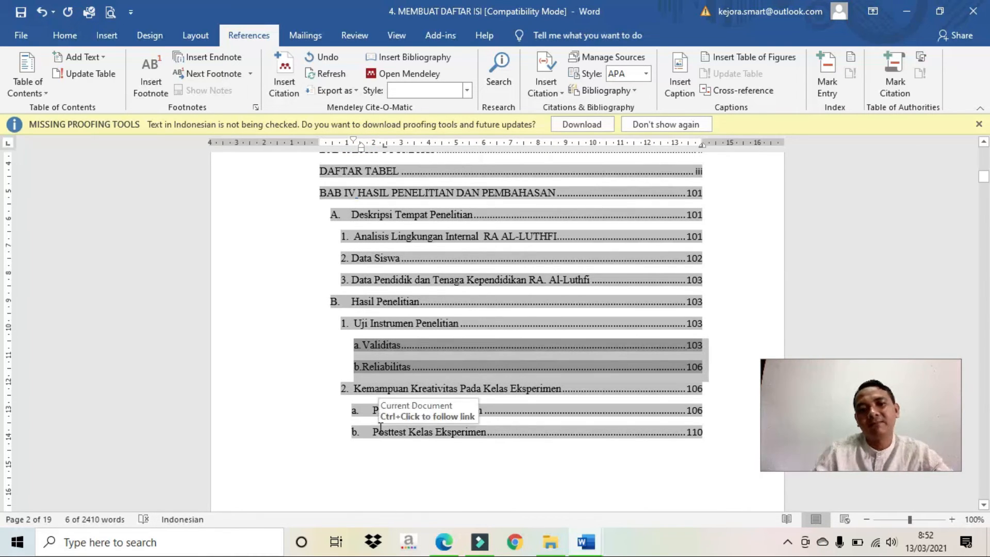
Add the DAFTAR GAMBAR heading to the table of contents as Level 1
scroll(398, 354, "down", 6)
scroll(484, 262, "down", 8)
scroll(480, 262, "up", 15)
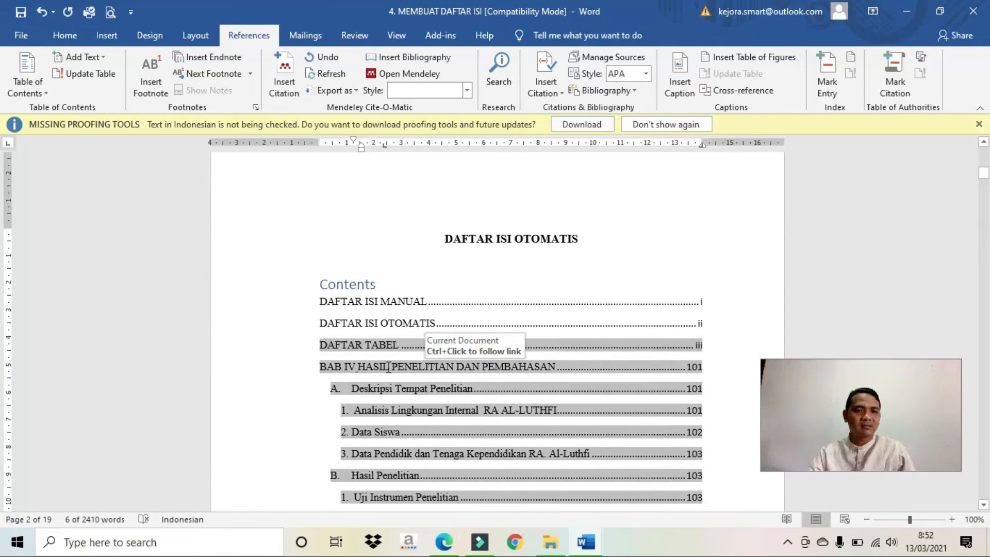
scroll(397, 378, "down", 20)
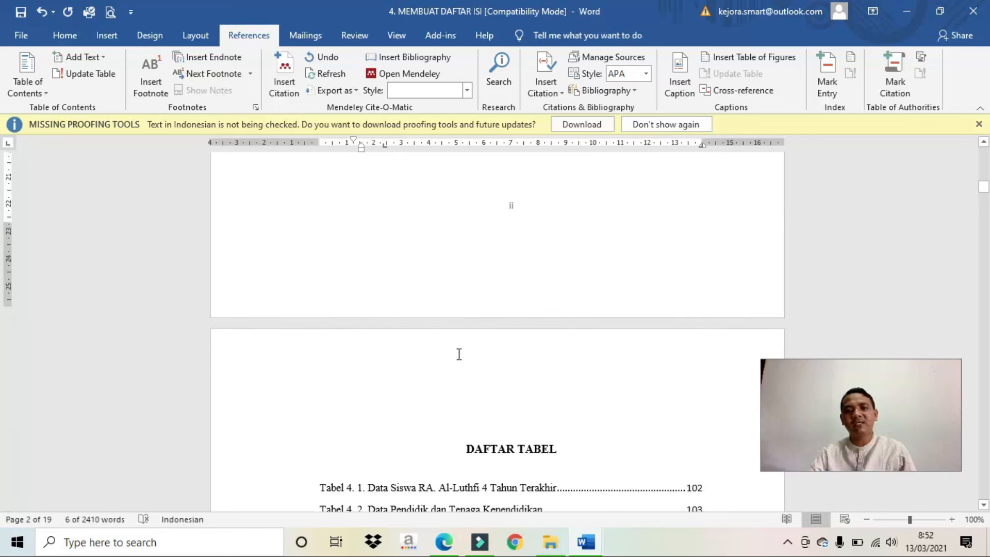
scroll(494, 322, "down", 3)
scroll(498, 320, "up", 5)
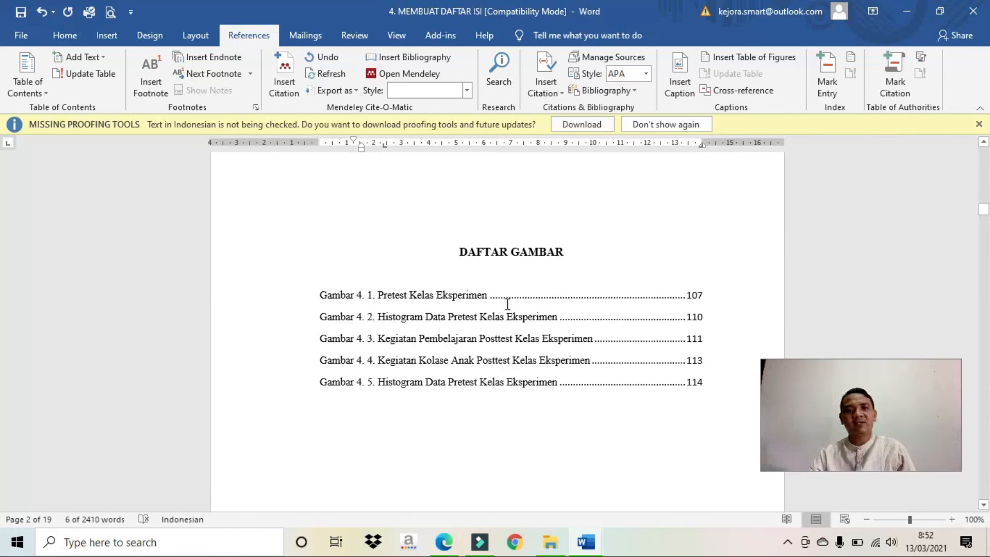
left_click_drag(447, 320, 534, 328)
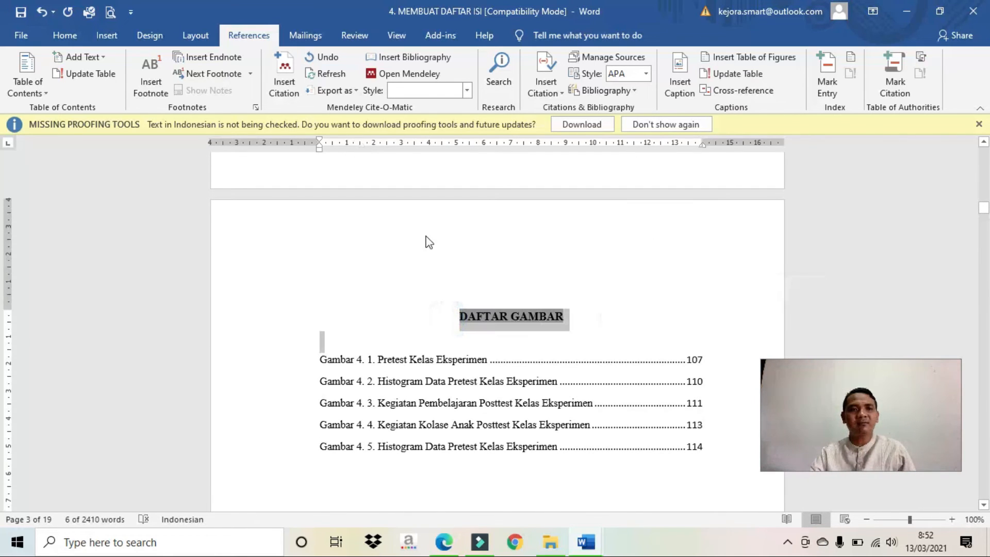
left_click(76, 54)
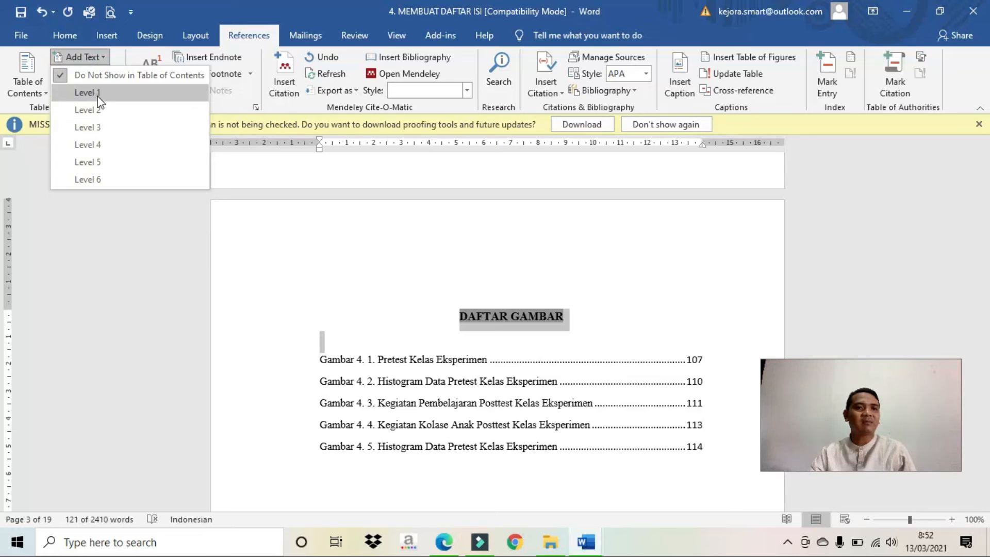
left_click(98, 94)
Update the table of figures using the entire table option, running the update twice
scroll(328, 245, "up", 15)
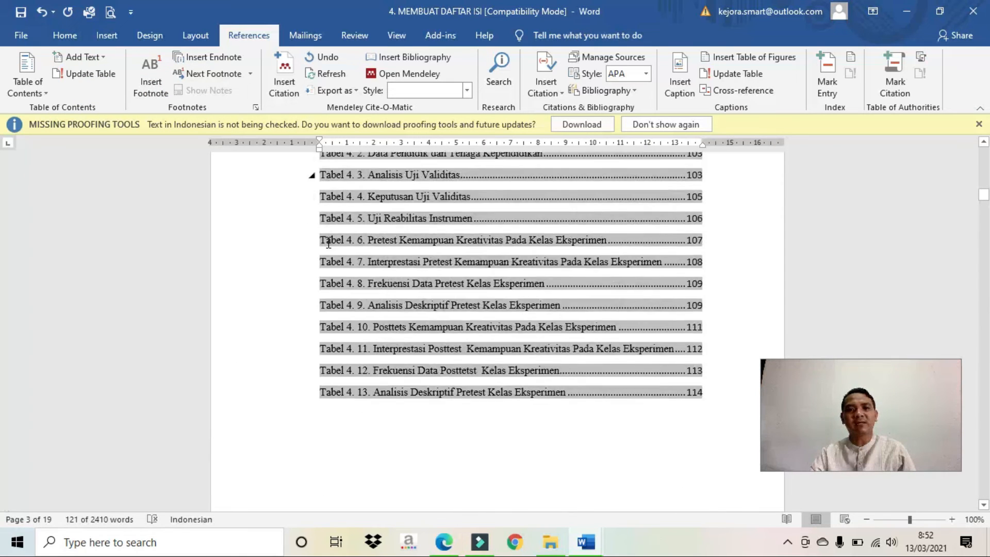
scroll(213, 204, "up", 3)
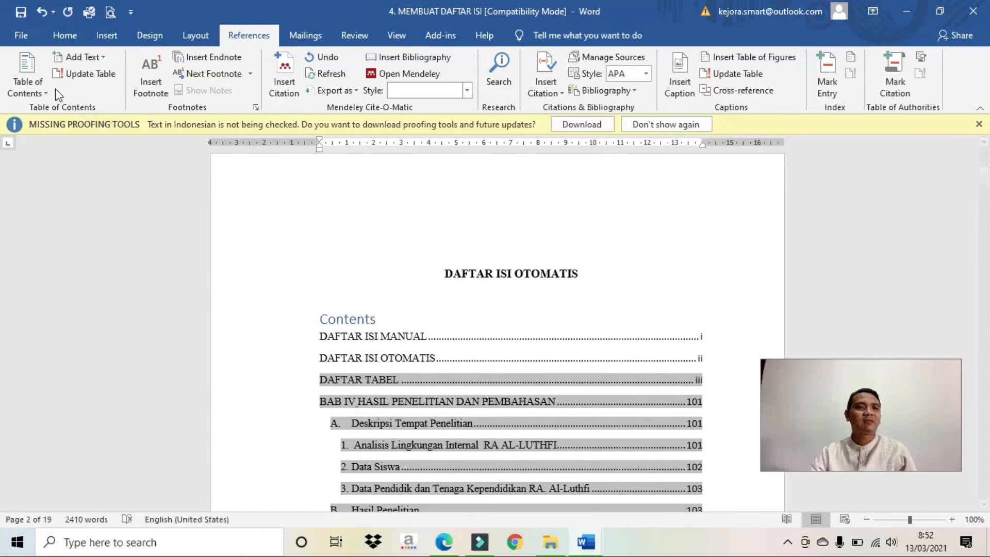
left_click(70, 74)
left_click(447, 268)
left_click(506, 287)
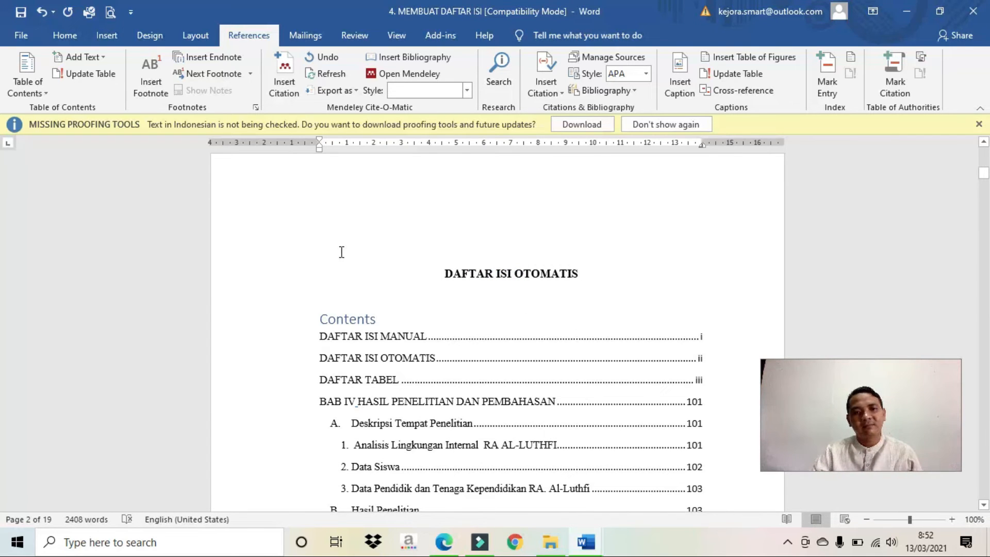
left_click(97, 74)
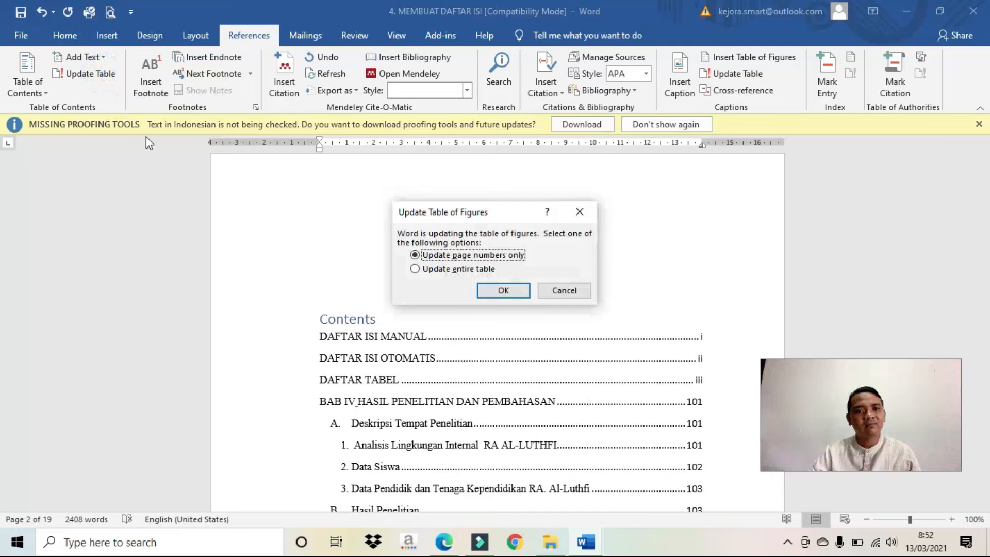
left_click(438, 269)
left_click(515, 293)
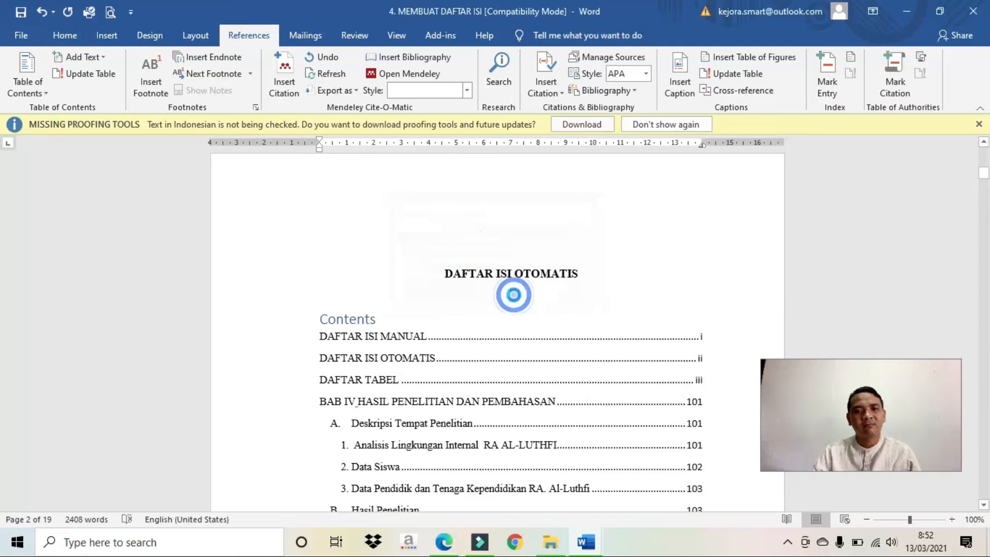
Check the automatic table of contents, the lists of tables and figures, and the start of BAB IV
scroll(496, 300, "down", 15)
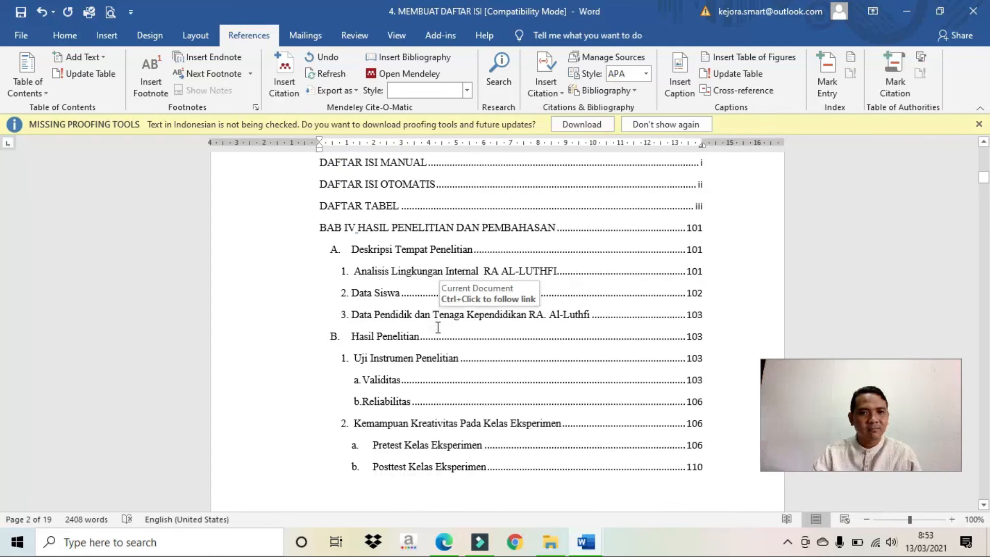
scroll(443, 329, "down", 20)
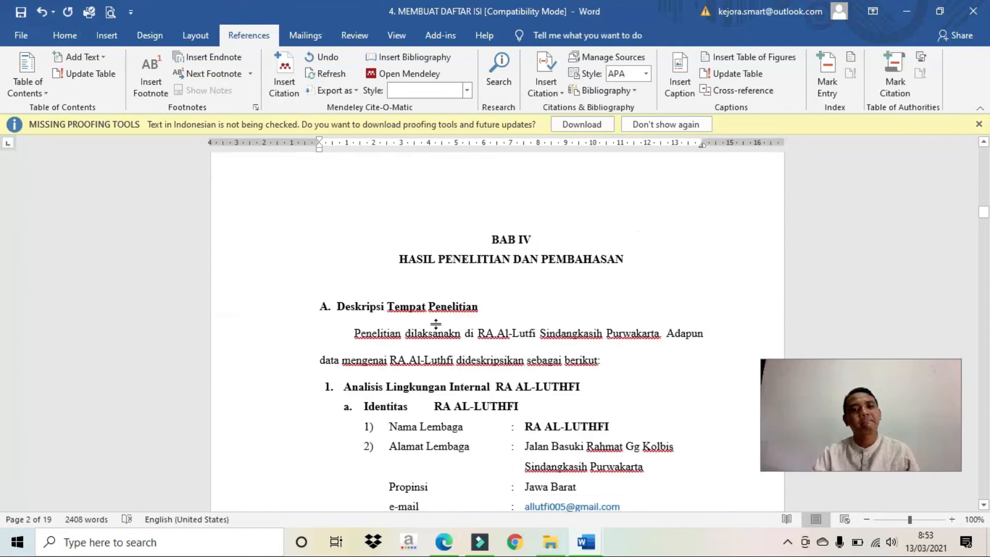
scroll(437, 323, "up", 5)
scroll(437, 323, "up", 15)
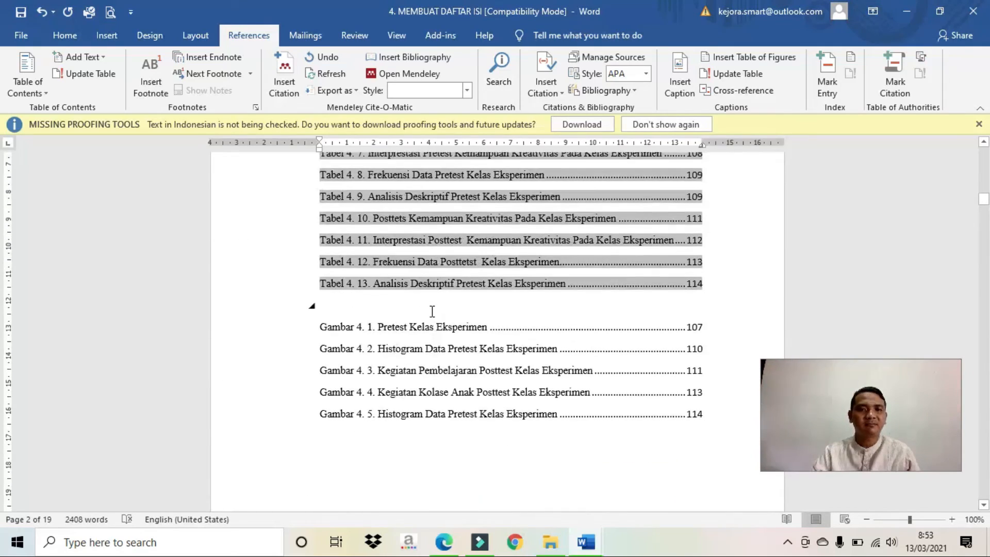
scroll(432, 311, "up", 3)
scroll(433, 311, "down", 10)
scroll(448, 327, "up", 5)
scroll(448, 327, "up", 20)
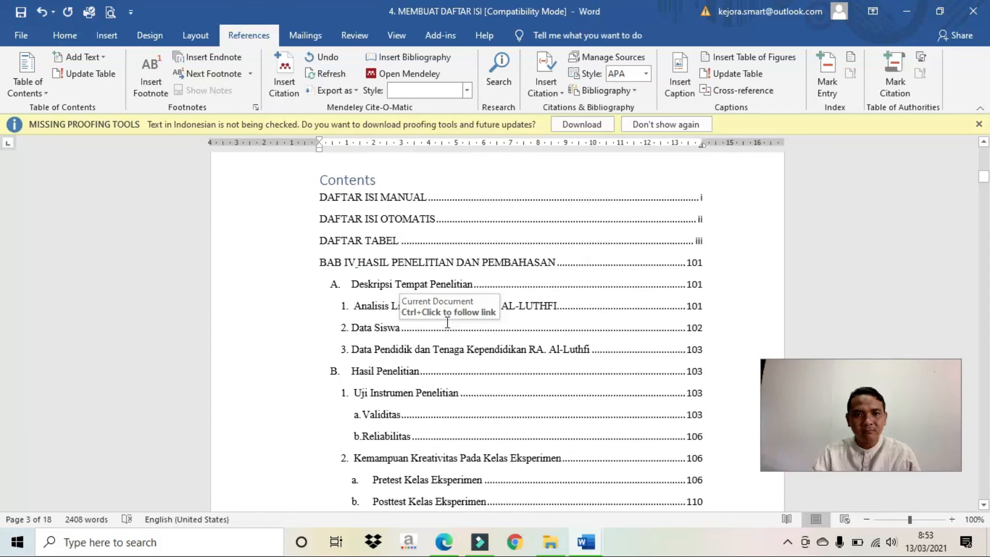
scroll(448, 322, "up", 3)
scroll(448, 322, "down", 4)
scroll(448, 322, "down", 15)
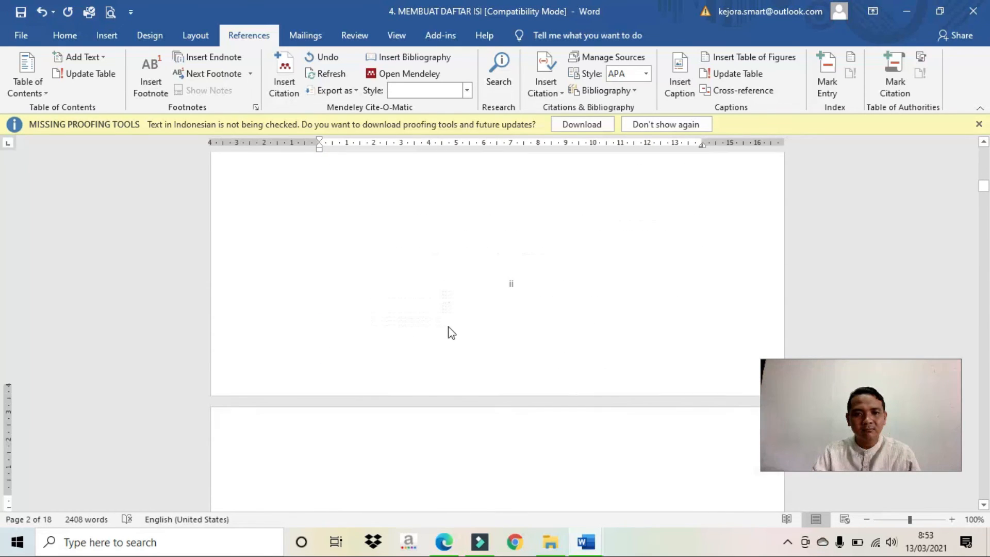
Insert a break in the blank line above the Gambar 4.1 entry so the list of figures starts on its own page
scroll(456, 332, "up", 4)
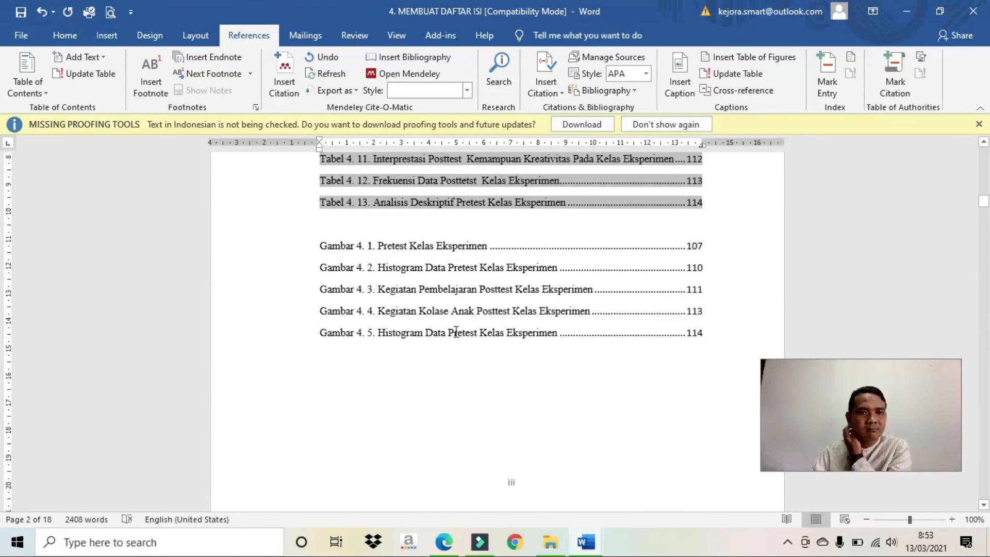
scroll(456, 331, "down", 6)
scroll(456, 331, "up", 5)
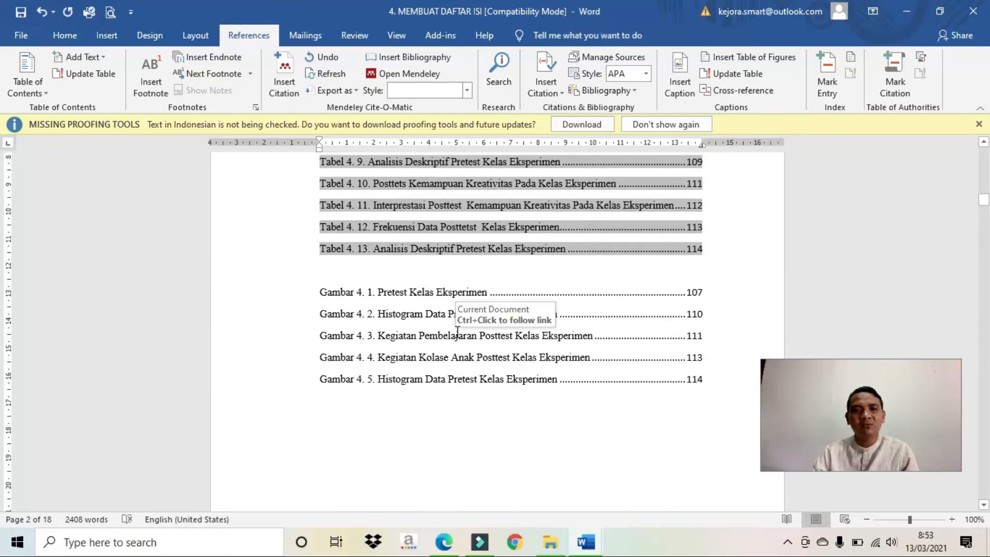
left_click(464, 278)
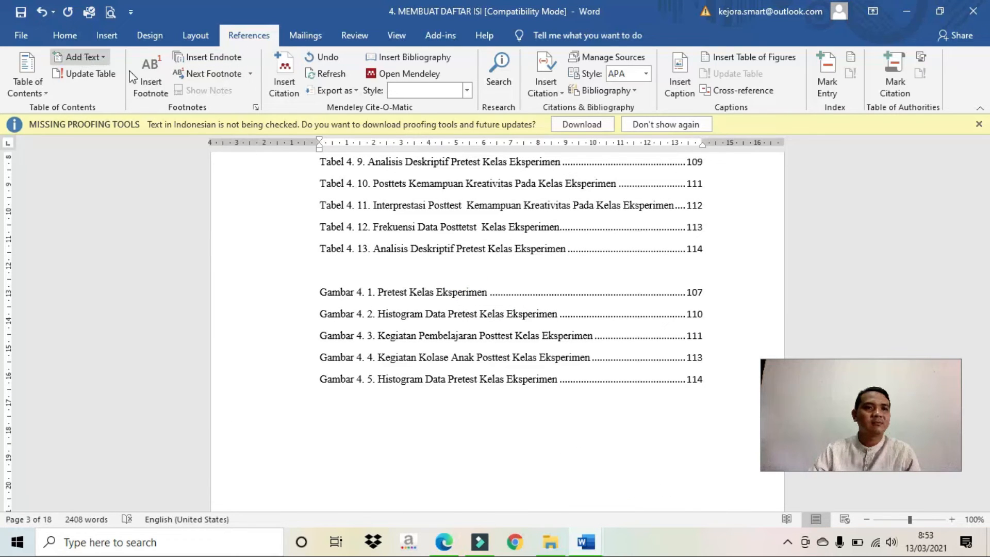
left_click(195, 35)
left_click(181, 57)
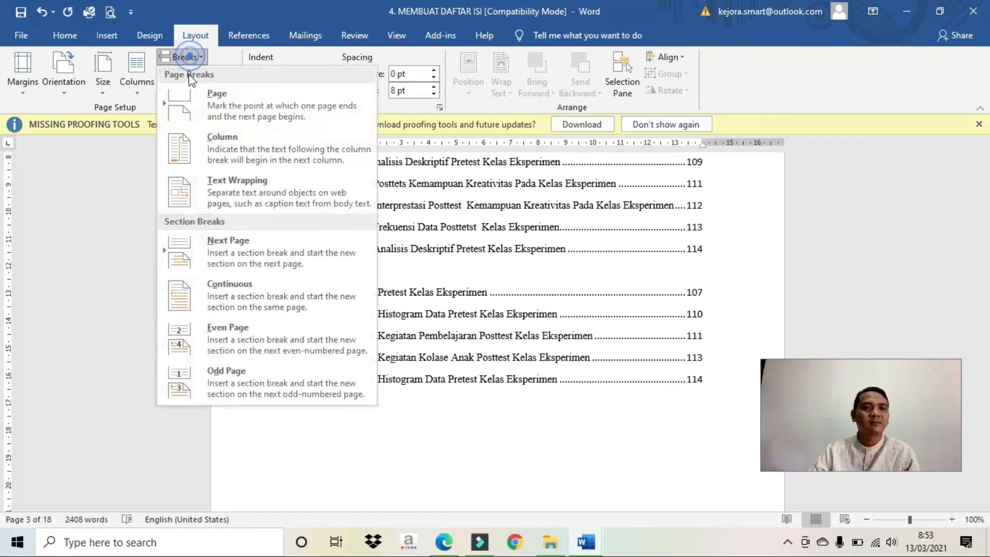
left_click(227, 186)
scroll(400, 326, "down", 3)
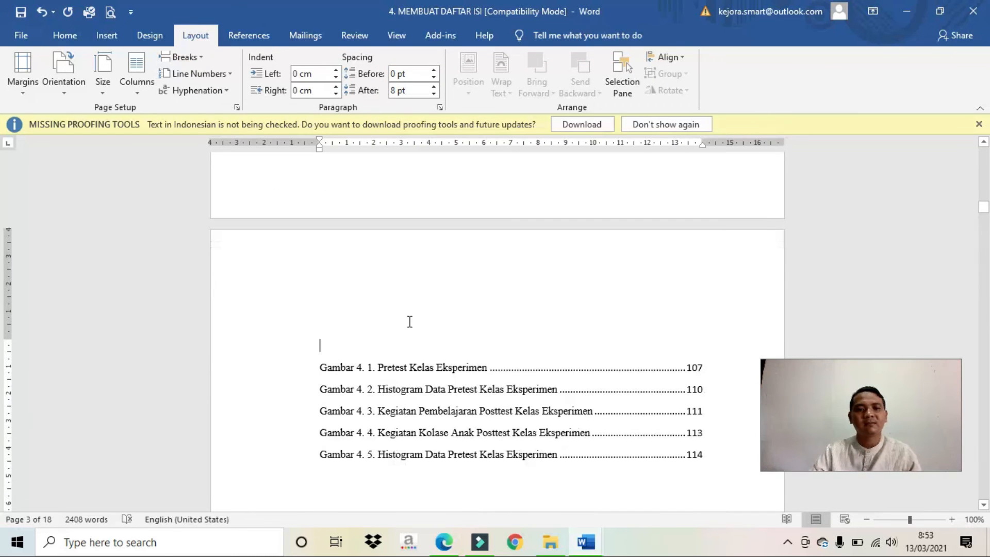
Enter the heading DAFTAR GAMBAR above the list of figures and format it as centred and bold
type("DAFTAR GAMBAR")
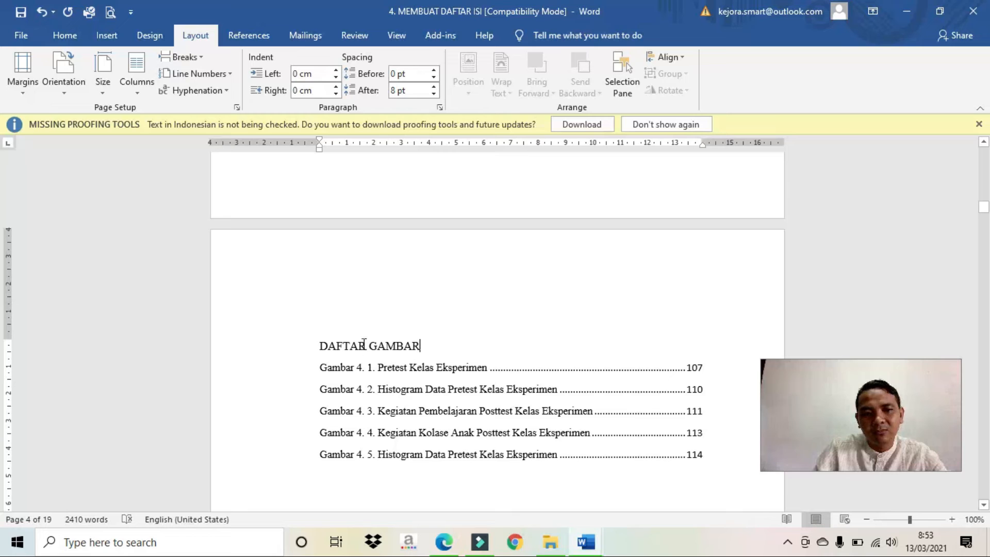
left_click(313, 348)
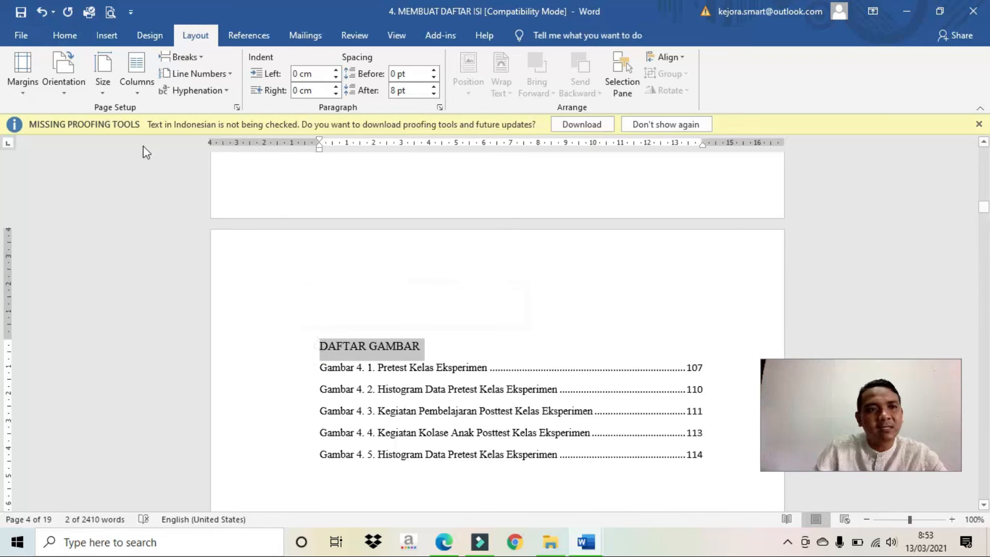
left_click(76, 39)
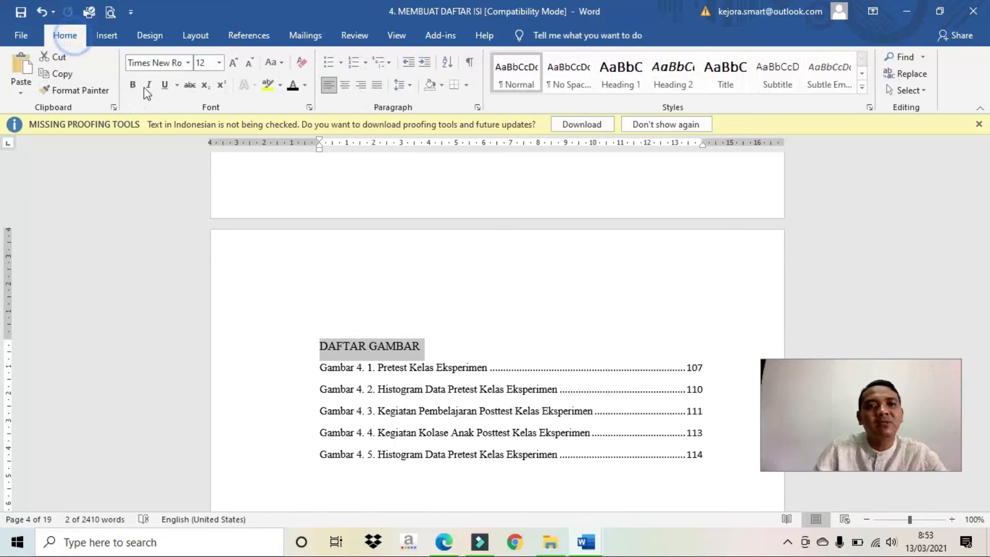
left_click(345, 84)
key("ctrl+b")
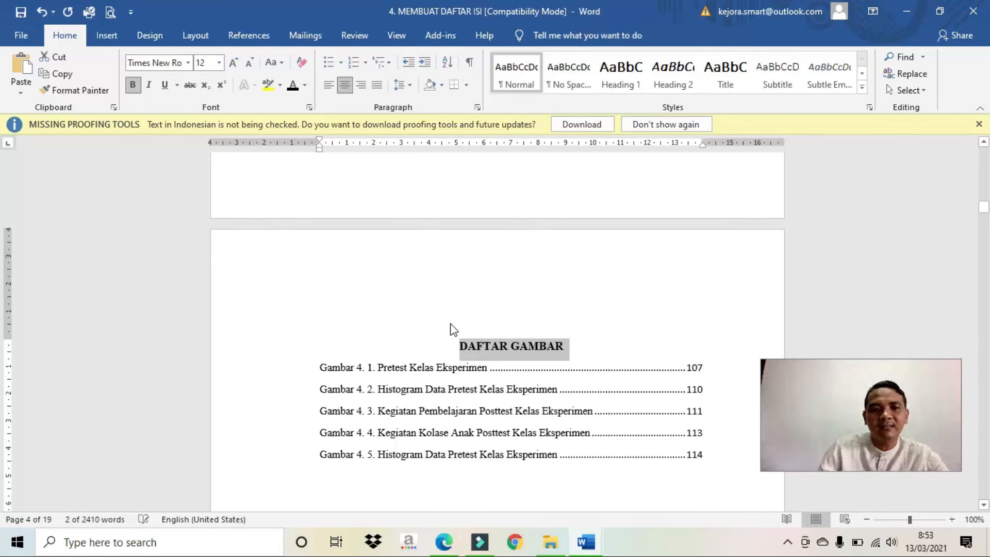
Insert a blank line between the DAFTAR GAMBAR heading and the first figure entry
left_click(307, 372)
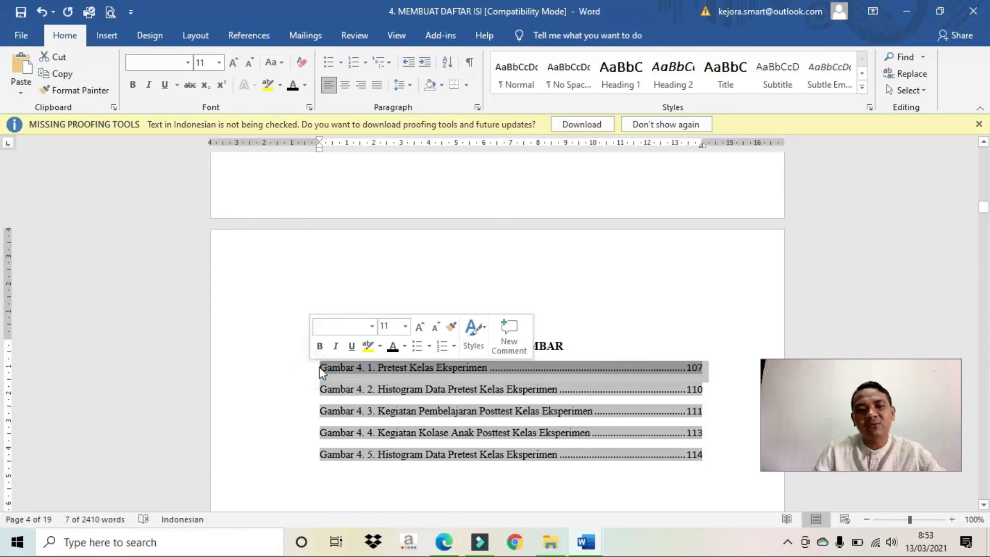
left_click(320, 365)
key("Return")
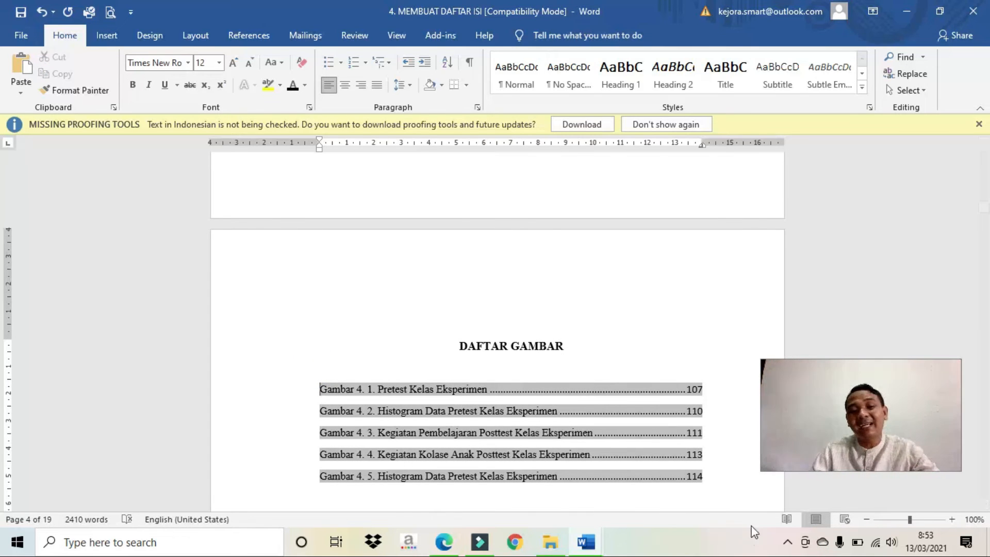
left_click(592, 365)
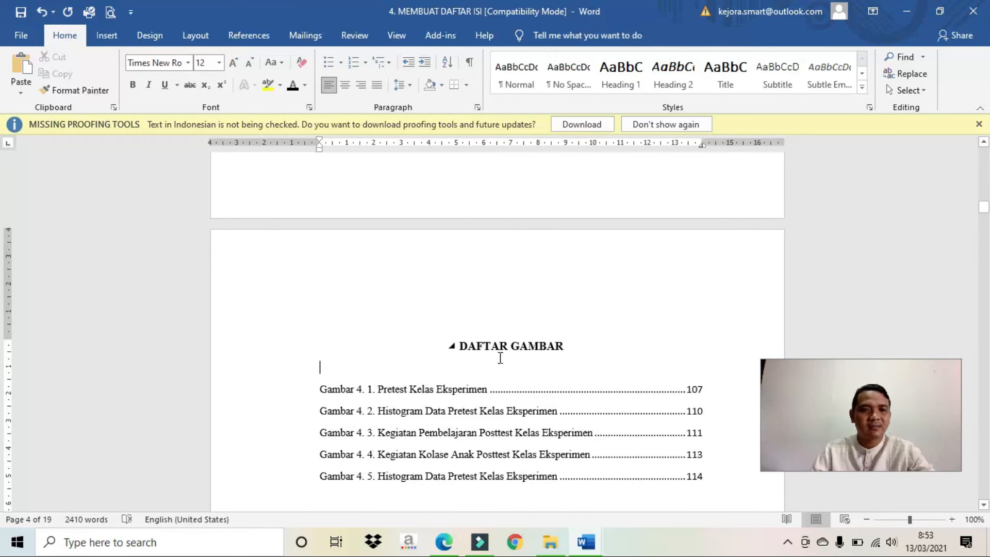
Mark the DAFTAR GAMBAR heading above the list of figures as a Level 1 table of contents entry
left_click_drag(461, 352, 567, 348)
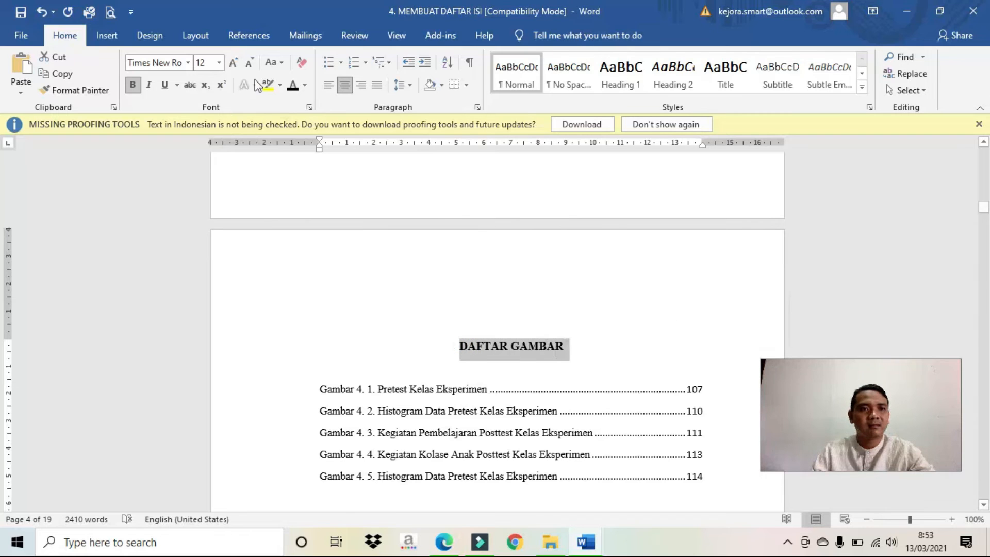
left_click(247, 36)
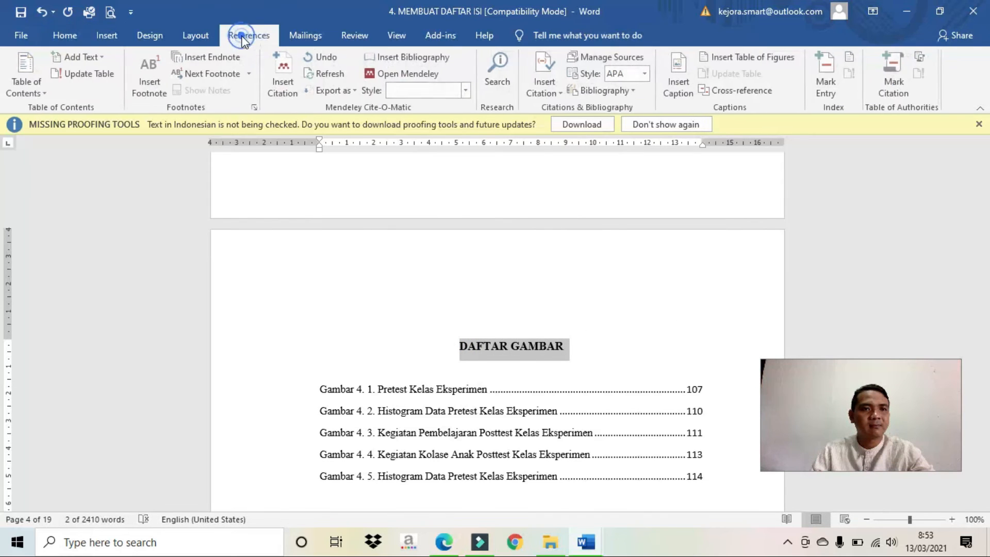
left_click(88, 54)
left_click(88, 56)
Update the automatic table of contents under DAFTAR ISI OTOMATIS using the entire table option
scroll(404, 227, "up", 15)
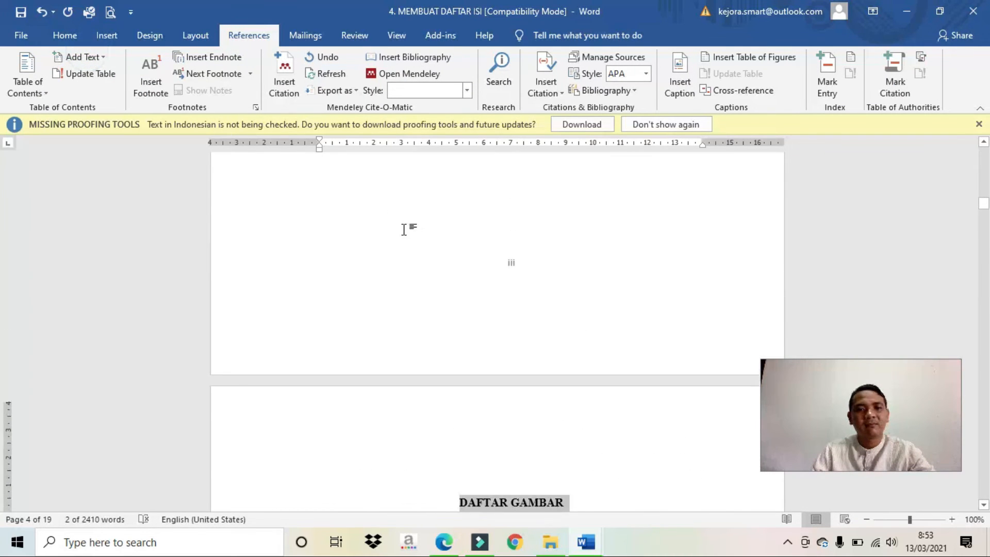
scroll(437, 251, "up", 15)
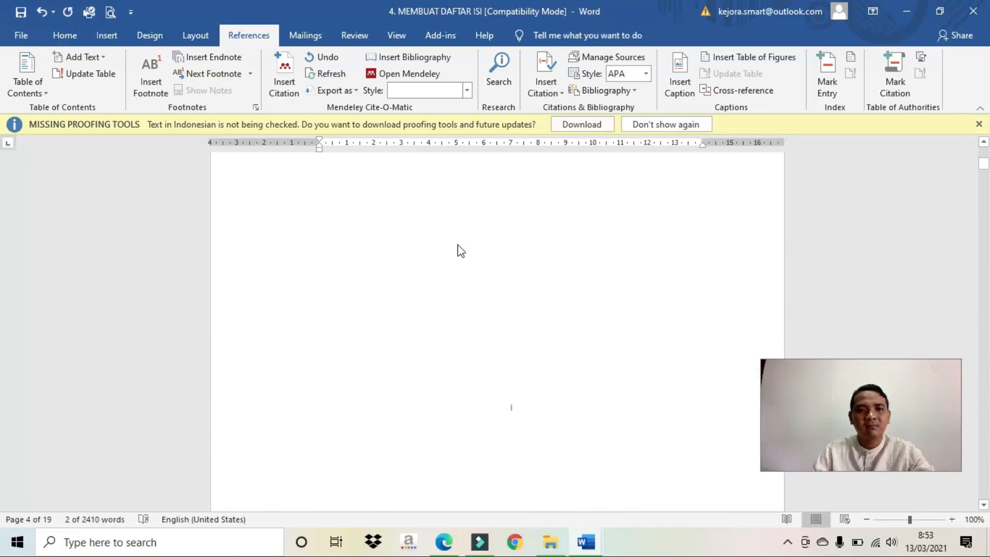
scroll(457, 250, "down", 8)
left_click(399, 322)
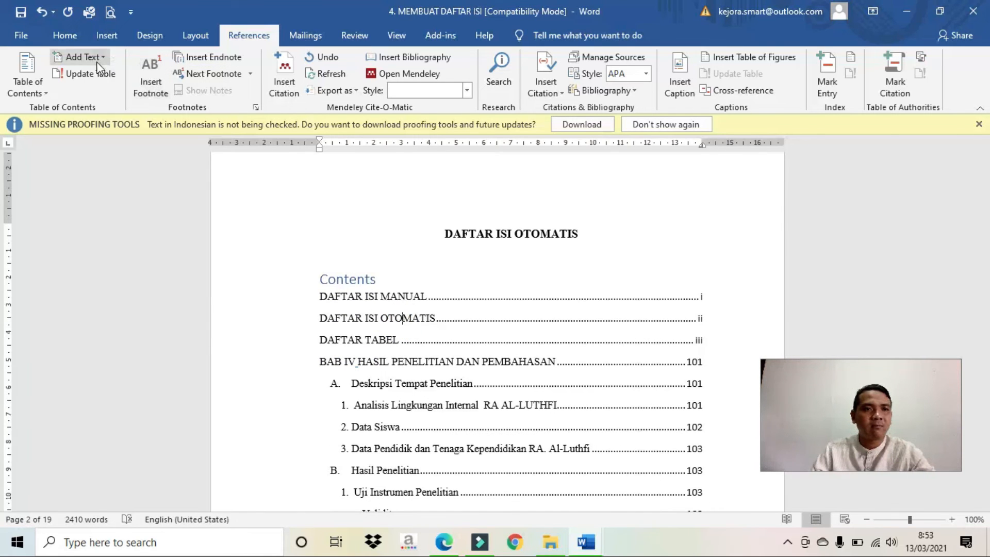
left_click(94, 78)
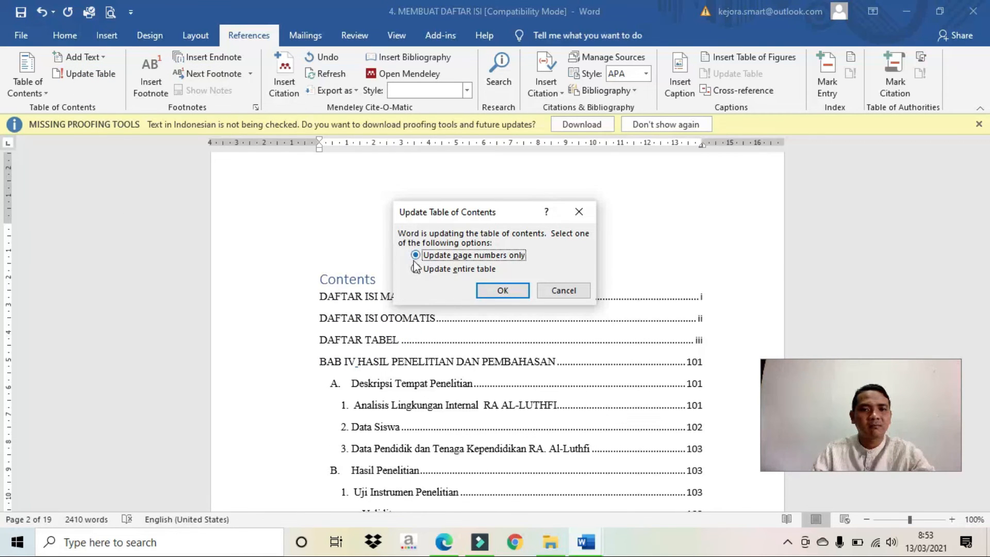
left_click(494, 292)
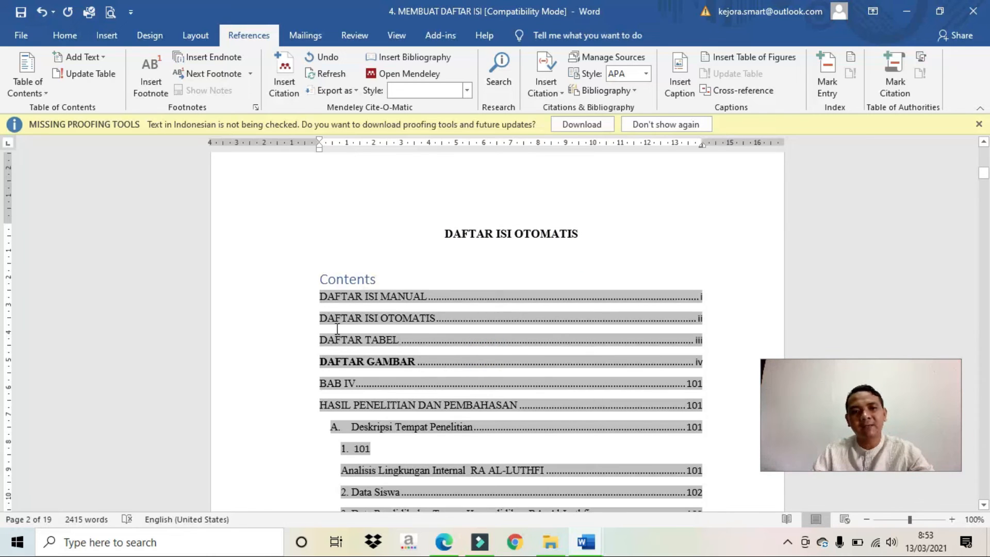
Remove the bold formatting from the DAFTAR GAMBAR entry and all the other Level 1 entries in the table of contents
left_click(320, 359)
left_click(318, 360)
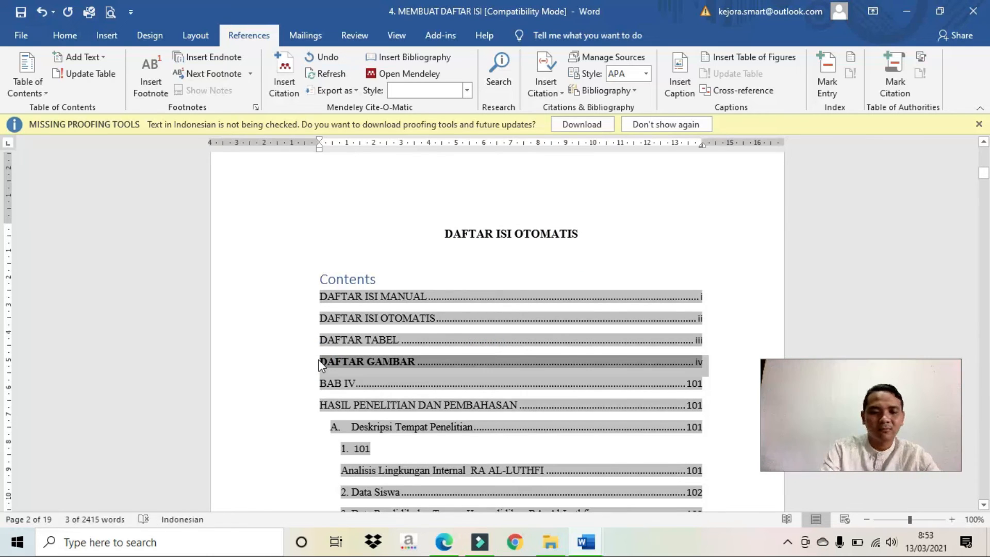
left_click(336, 379)
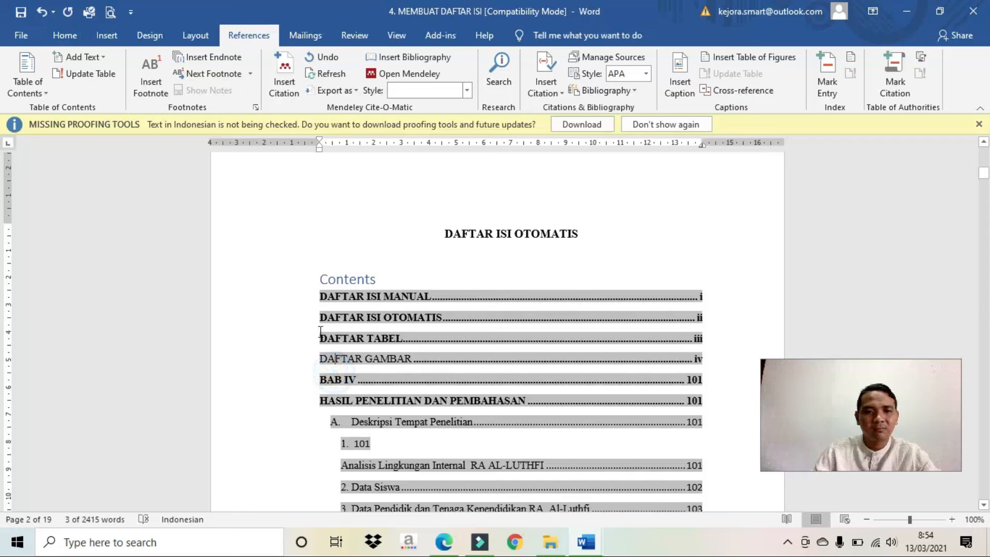
left_click_drag(317, 301, 391, 407)
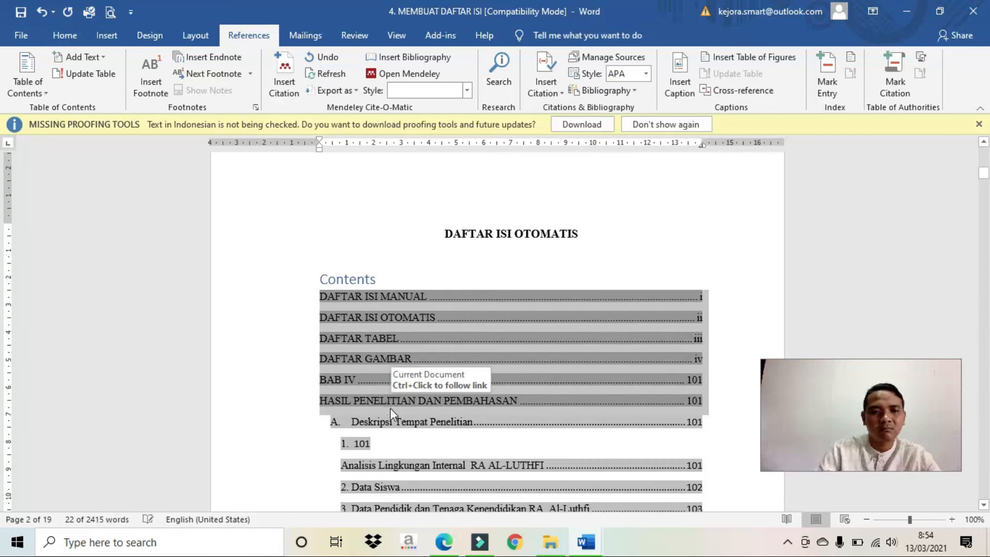
left_click(452, 446)
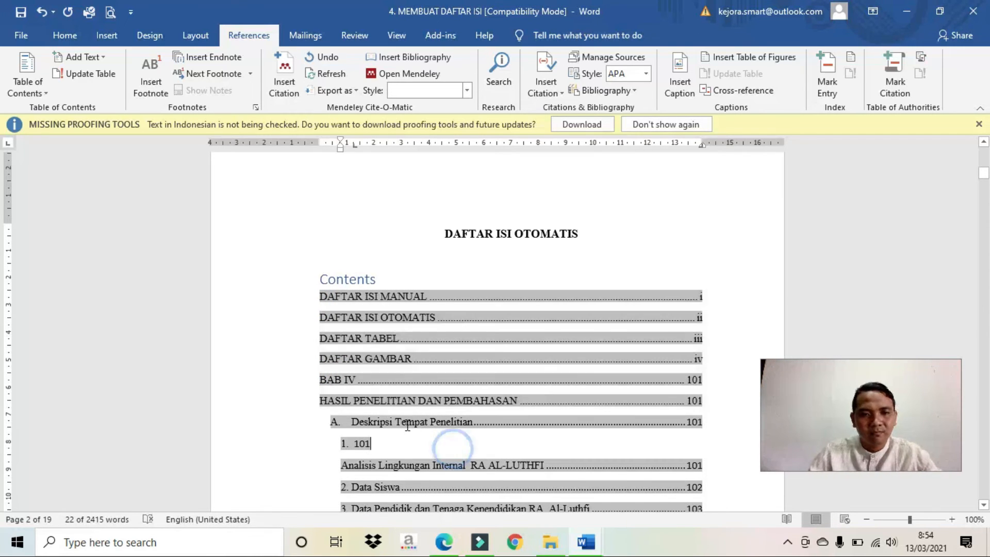
Join the BAB IV and HASIL PENELITIAN DAN PEMBAHASAN entries on one line, removing the extra page number after BAB IV
left_click(355, 380)
key("Delete")
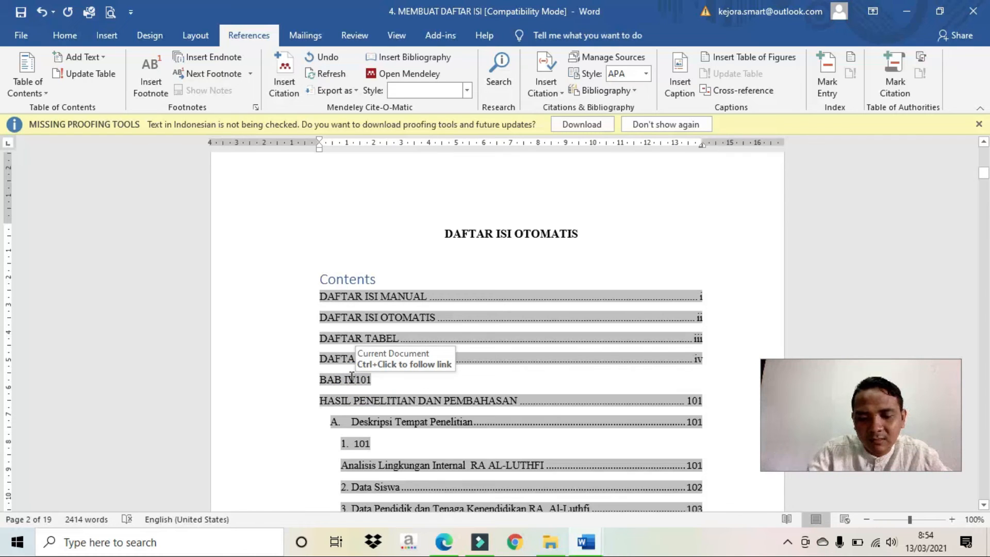
triple_click(349, 376)
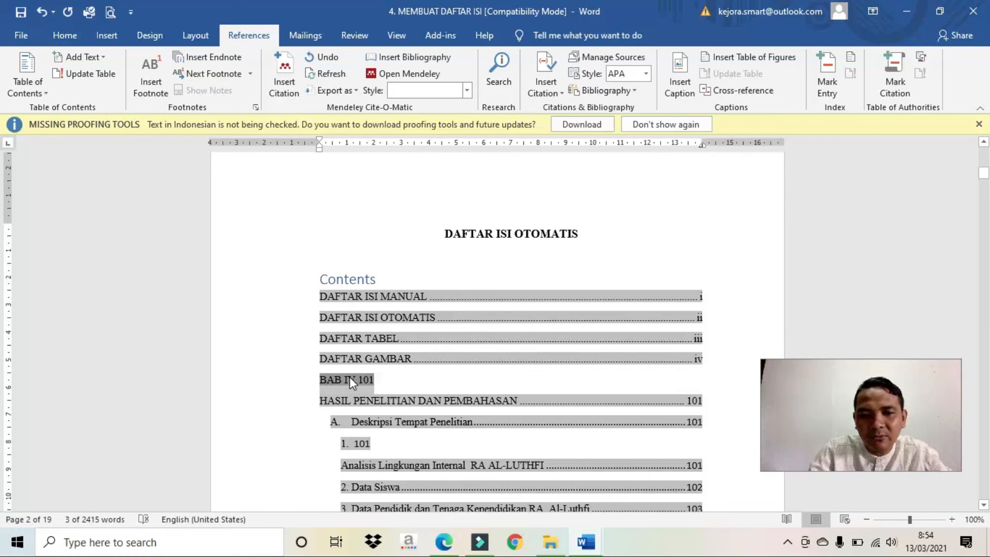
left_click(360, 380)
left_click_drag(360, 380, 377, 379)
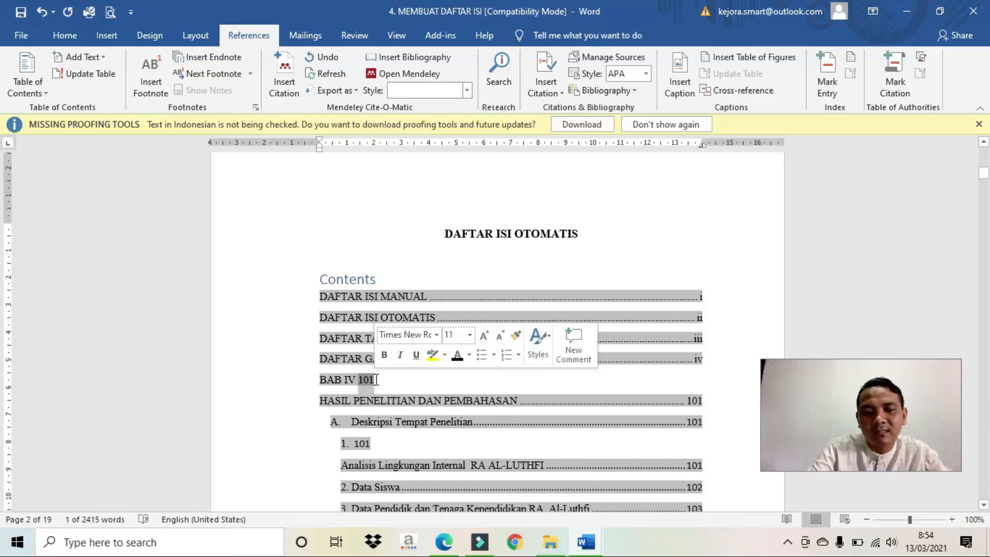
key("Delete")
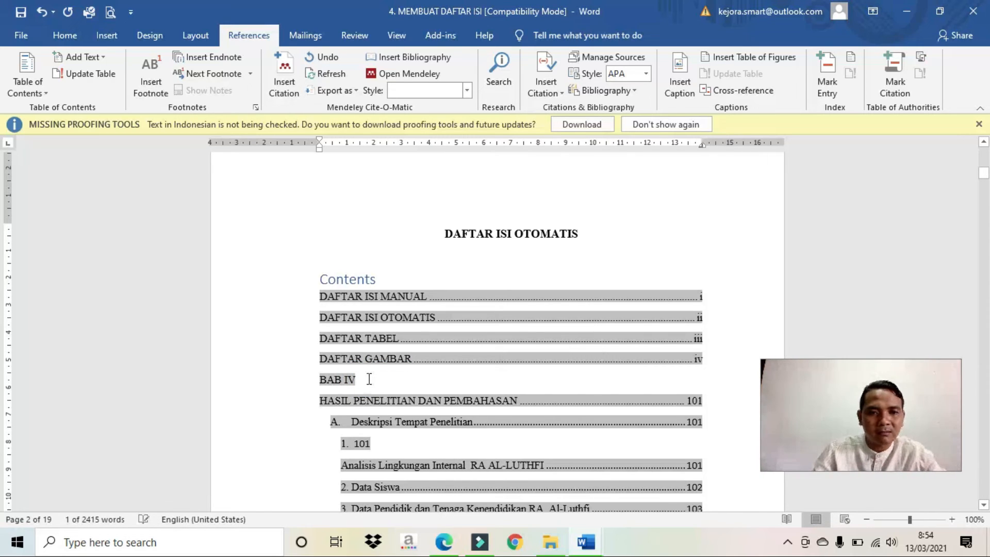
key("Delete")
left_click(369, 379)
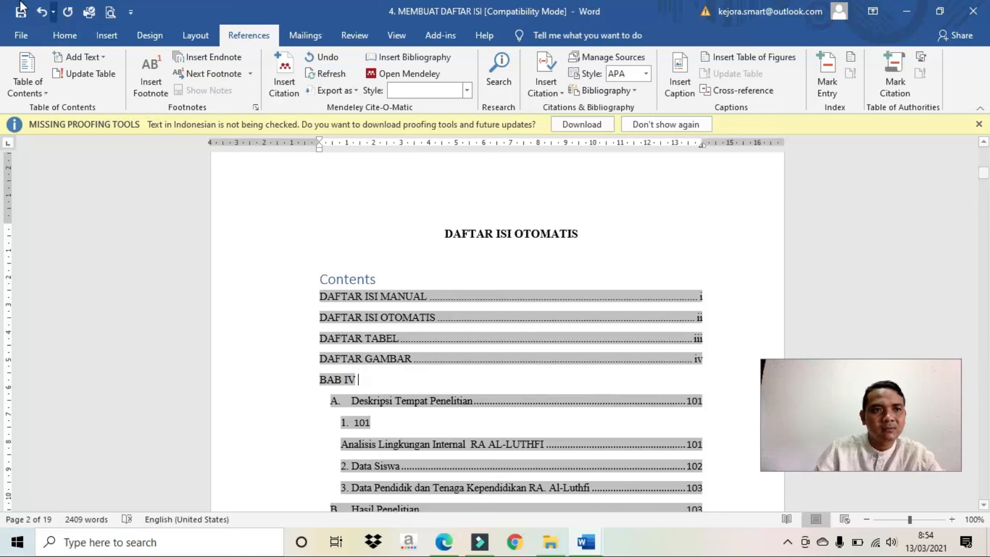
left_click(42, 13)
left_click(42, 13)
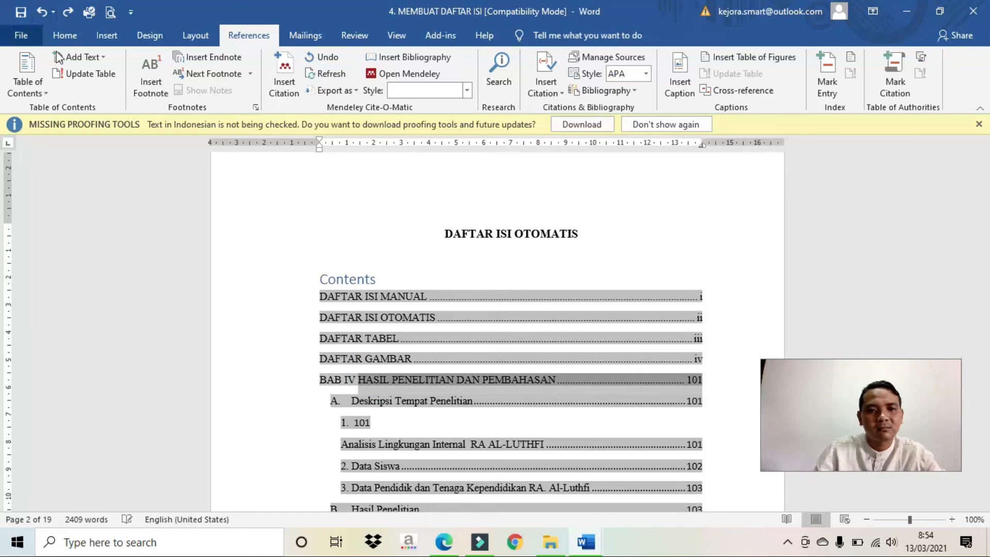
Remove the stray 101 after item 1 and join the number with the Analisis Lingkungan Internal RA AL-LUTHFI entry on one line
left_click(378, 422)
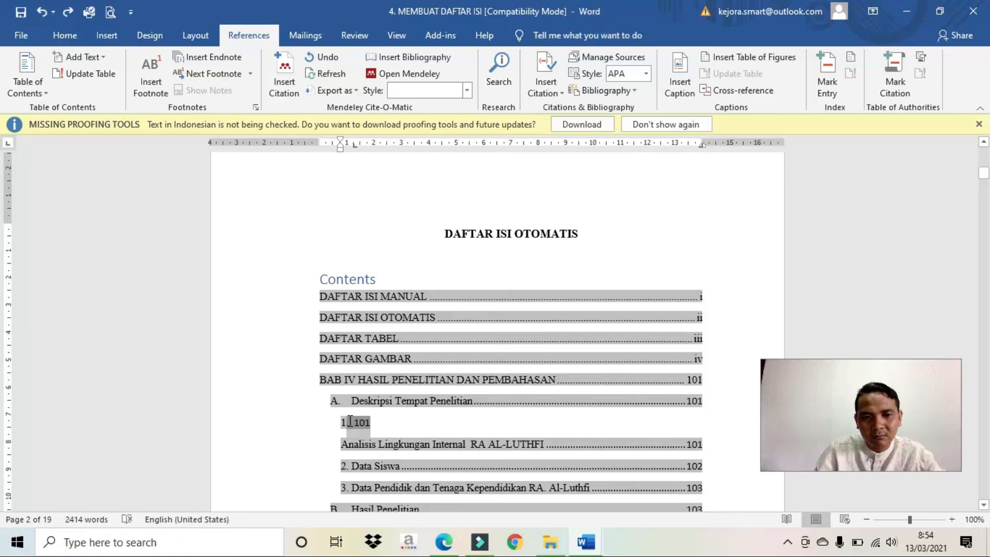
double_click(354, 421)
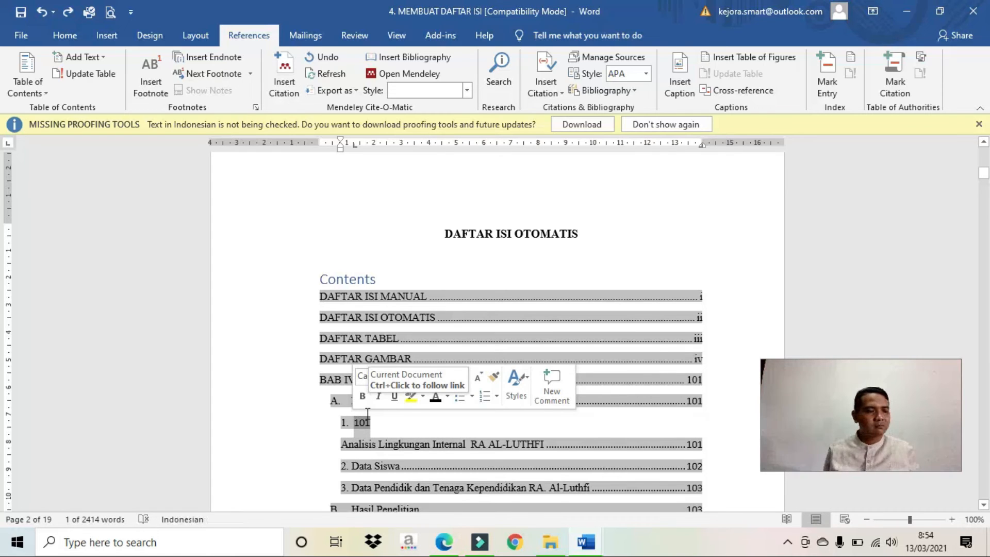
key("Delete")
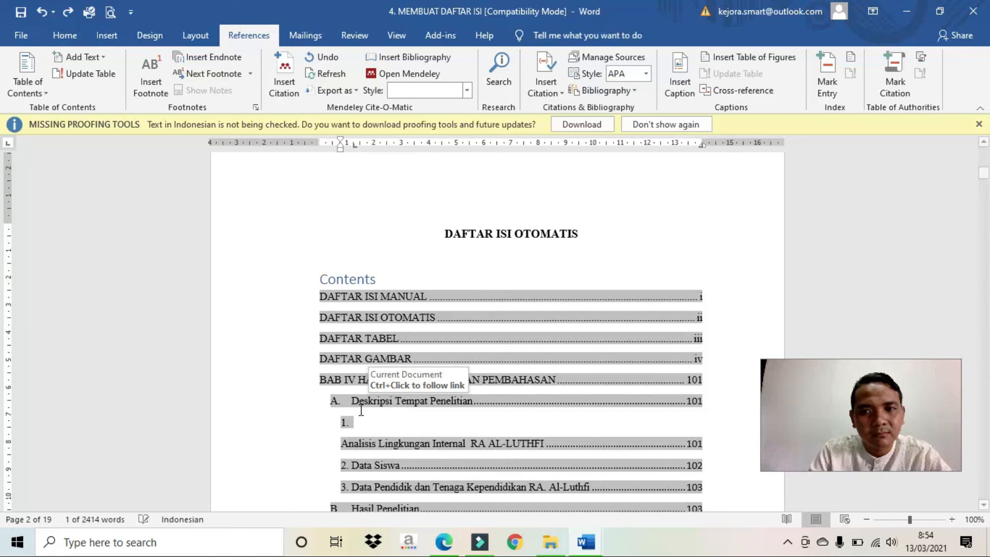
left_click(362, 412)
key("Delete")
left_click(366, 422)
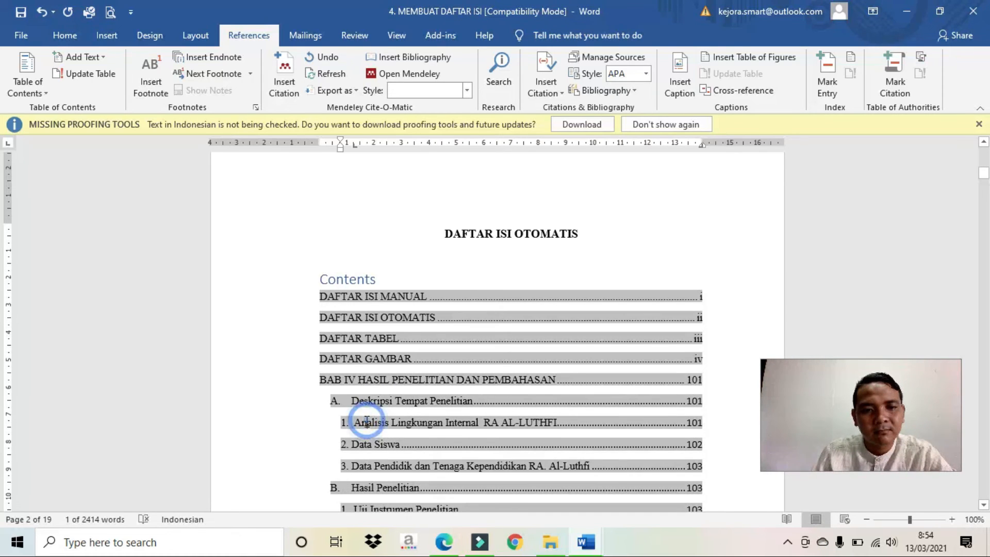
scroll(366, 422, "down", 3)
scroll(370, 421, "down", 2)
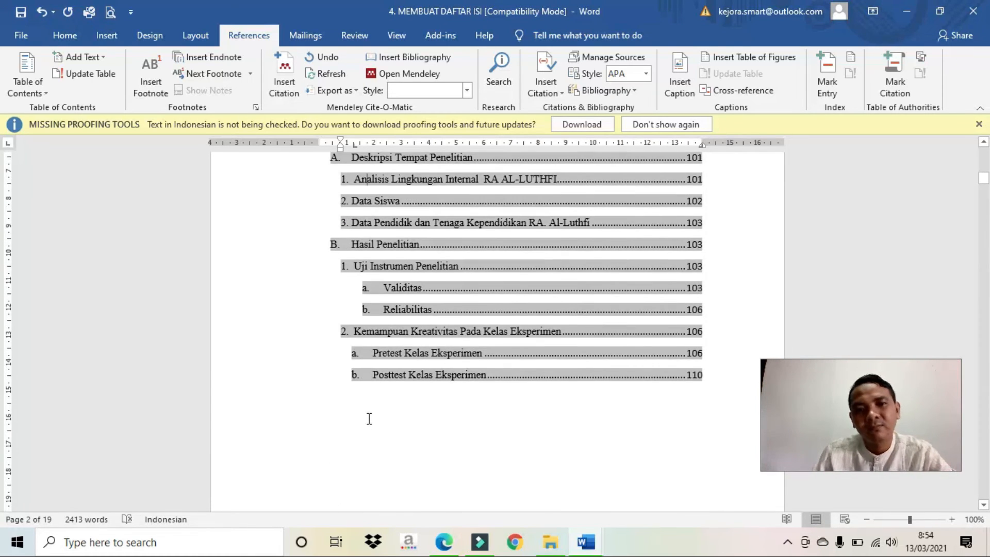
scroll(370, 419, "down", 4)
scroll(369, 418, "up", 12)
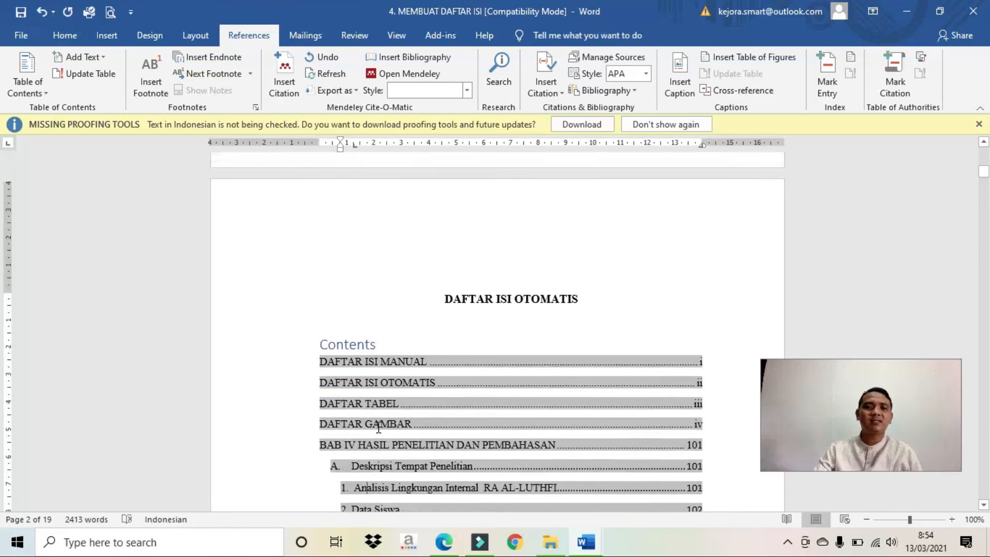
Copy the automatic contents entries from DAFTAR ISI MANUAL to Posttest Kelas Eksperimen and paste them as text only under the DAFTAR ISI MANUAL heading
left_click(320, 364)
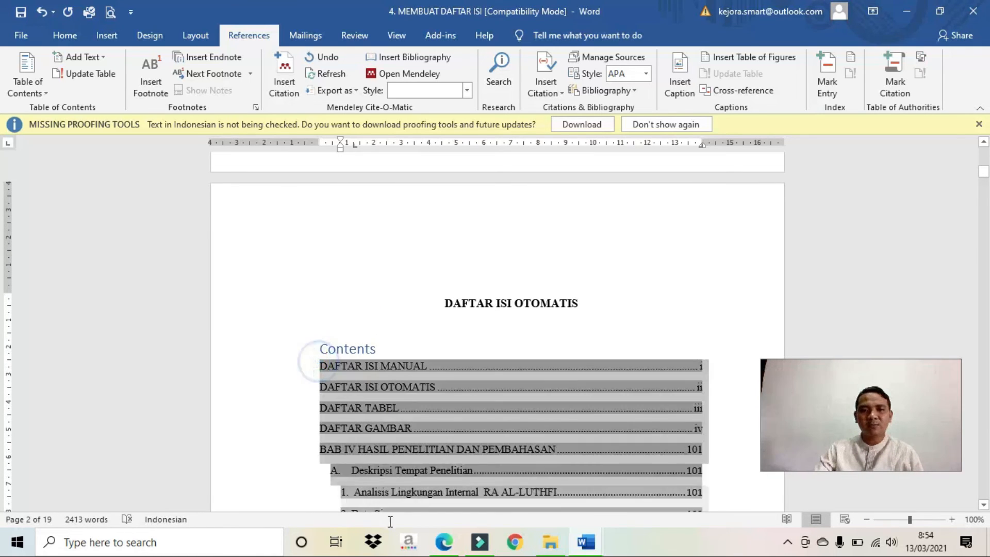
scroll(325, 371, "down", 15)
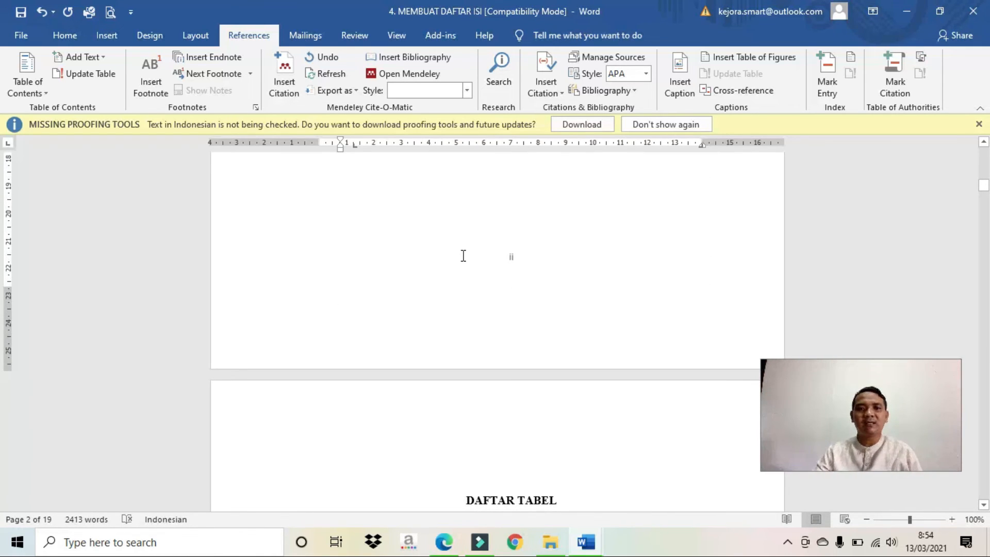
scroll(463, 256, "up", 5)
right_click(474, 261)
left_click(502, 286)
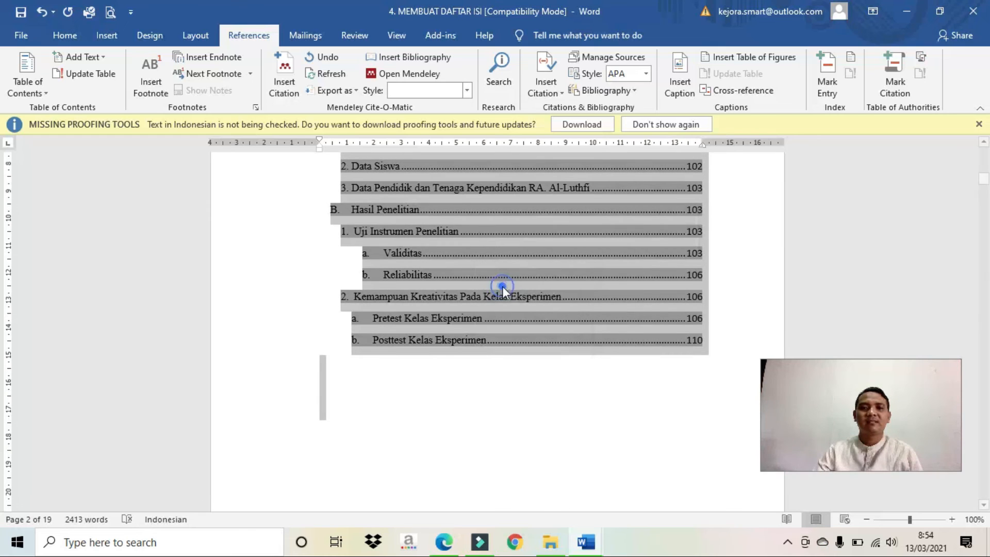
scroll(489, 287, "up", 20)
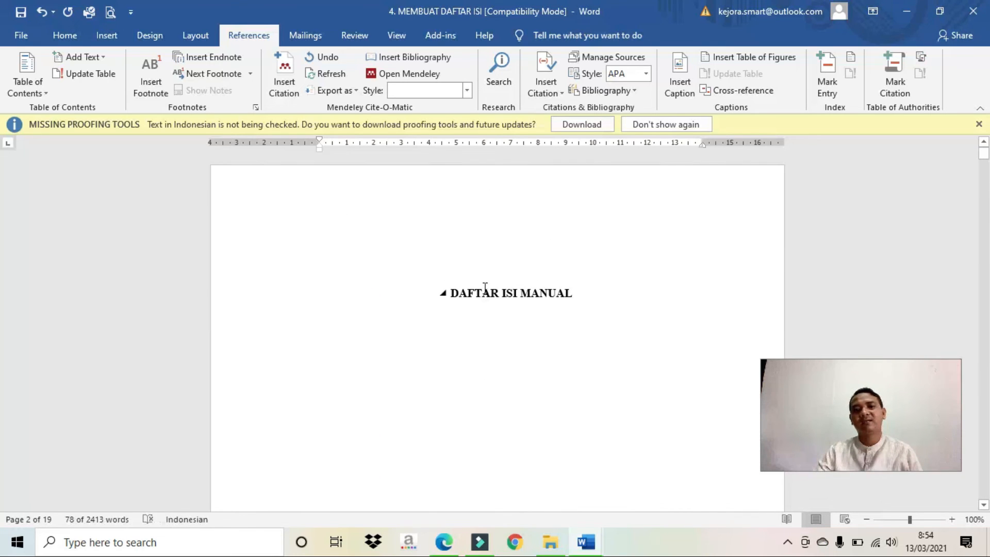
left_click(477, 339)
right_click(474, 340)
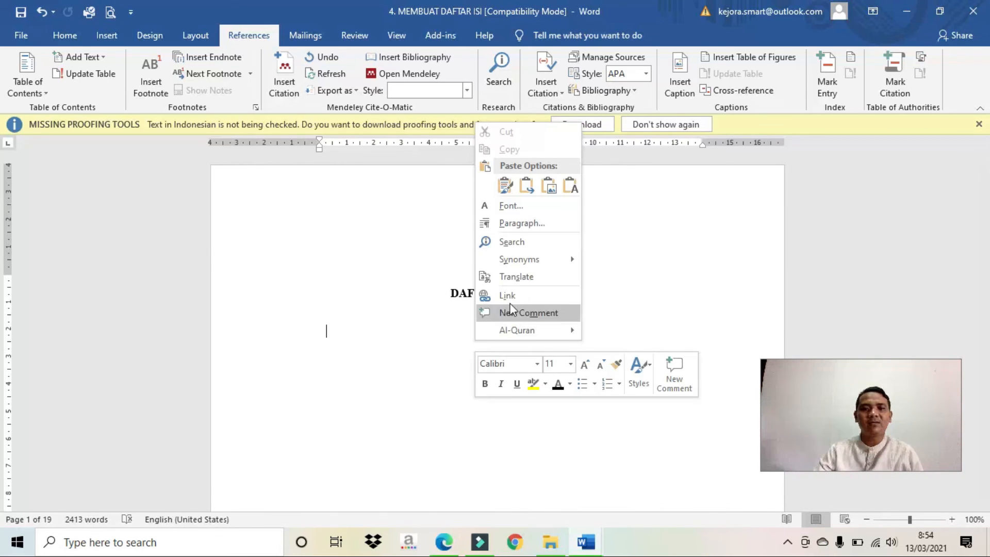
left_click(569, 186)
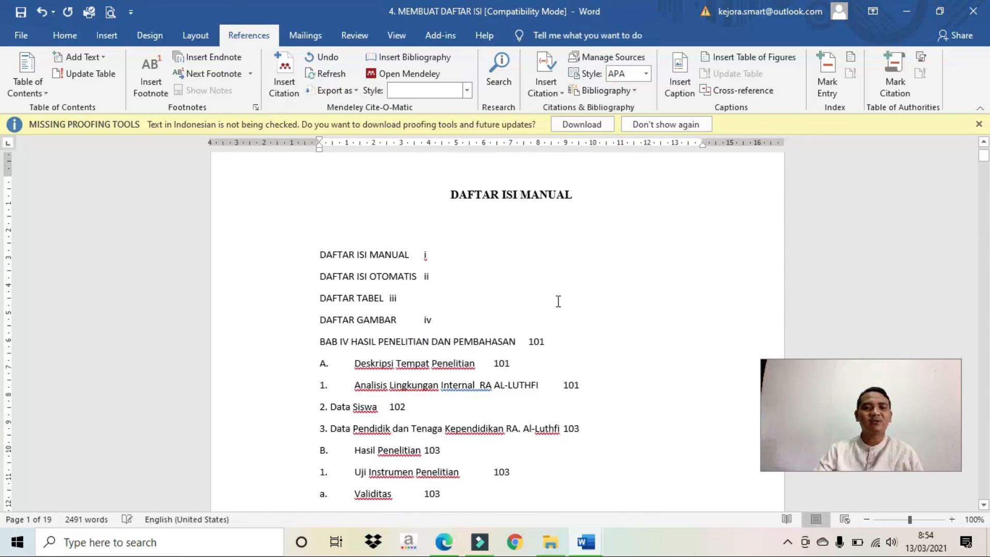
Replace the tab after the number or letter with a space in the manual entries from A. Deskripsi Tempat Penelitian to a. Validitas
left_click(320, 259)
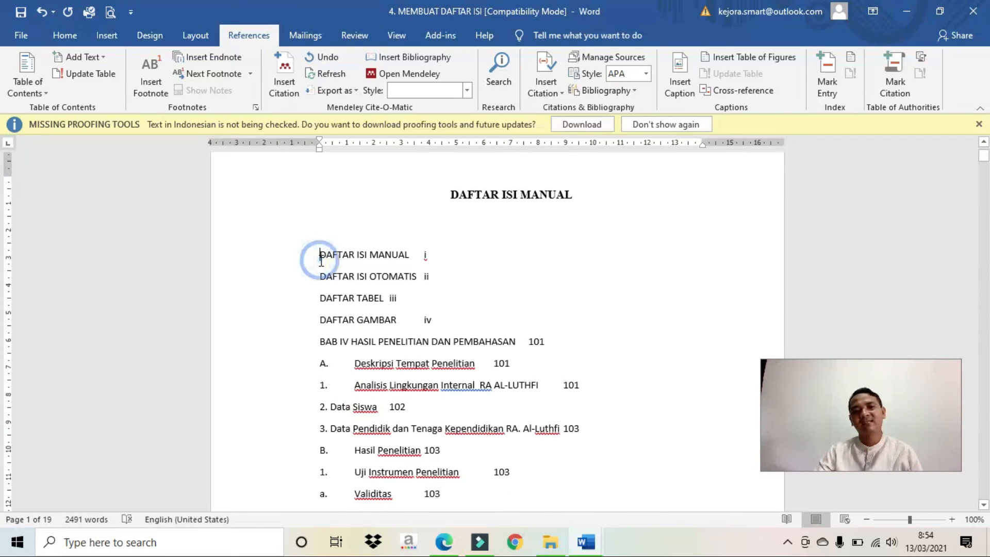
left_click(357, 361)
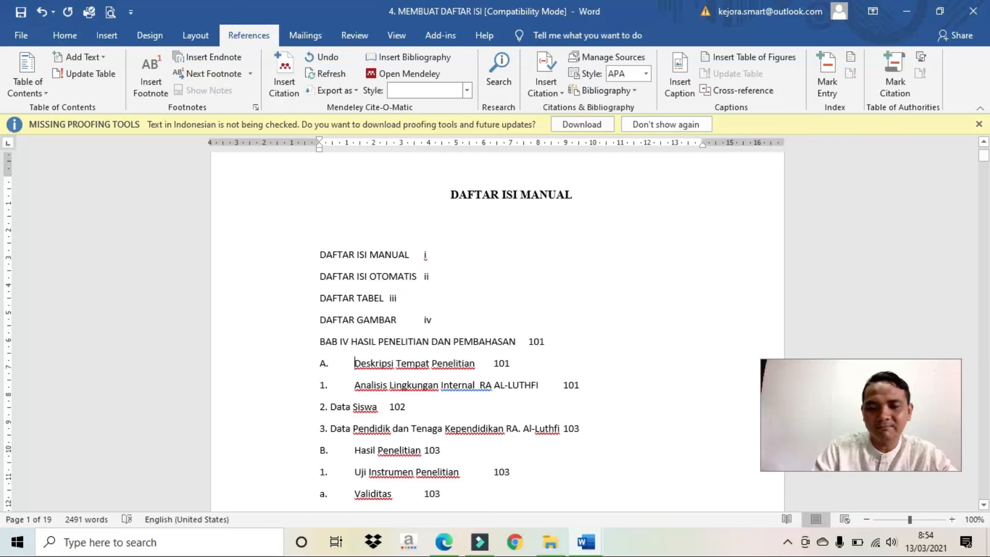
key("BackSpace")
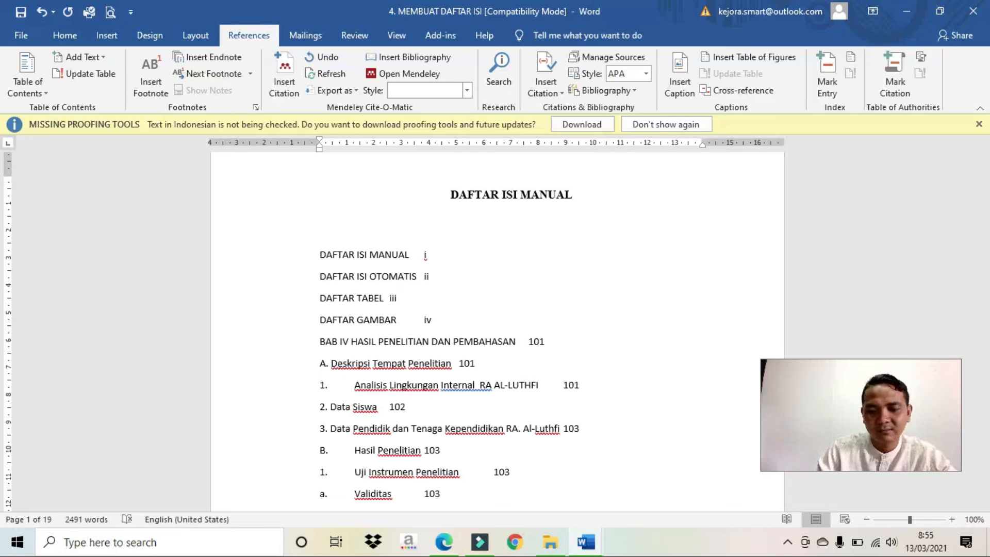
key("Delete")
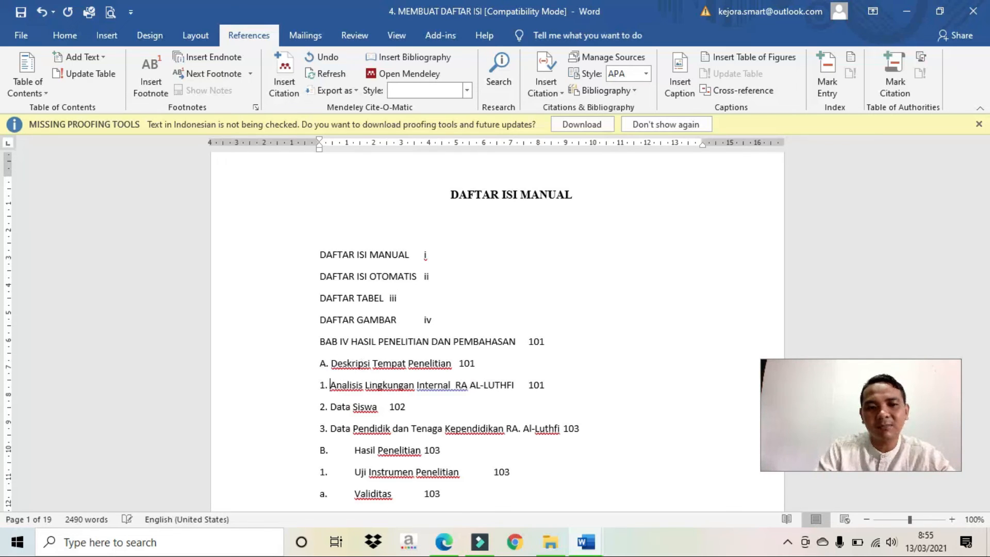
key("Delete")
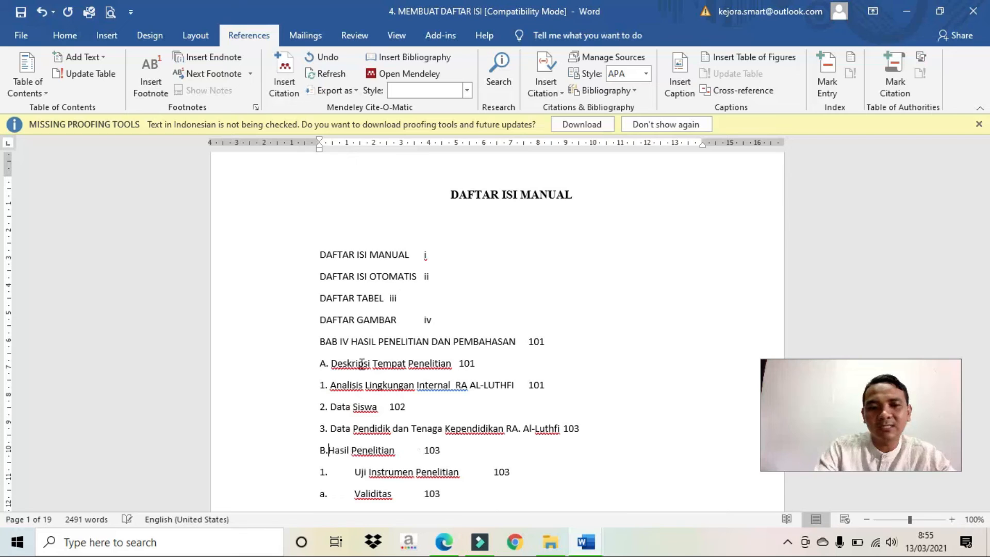
key("Delete")
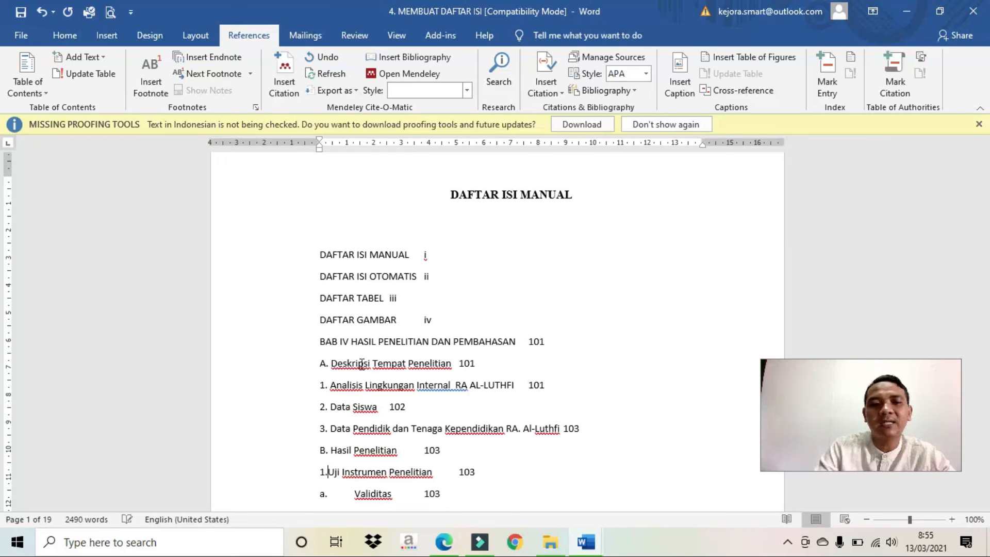
key("Delete")
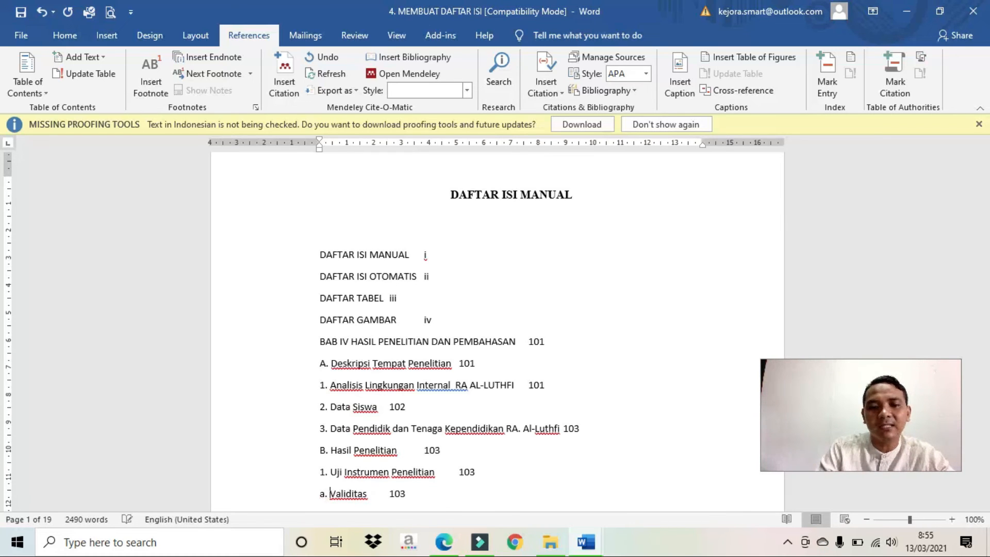
Replace the tab after the number or letter with a space in the manual entries from b. Reliabilitas to b. Posttest Kelas Eksperimen
scroll(377, 368, "down", 2)
key("Delete")
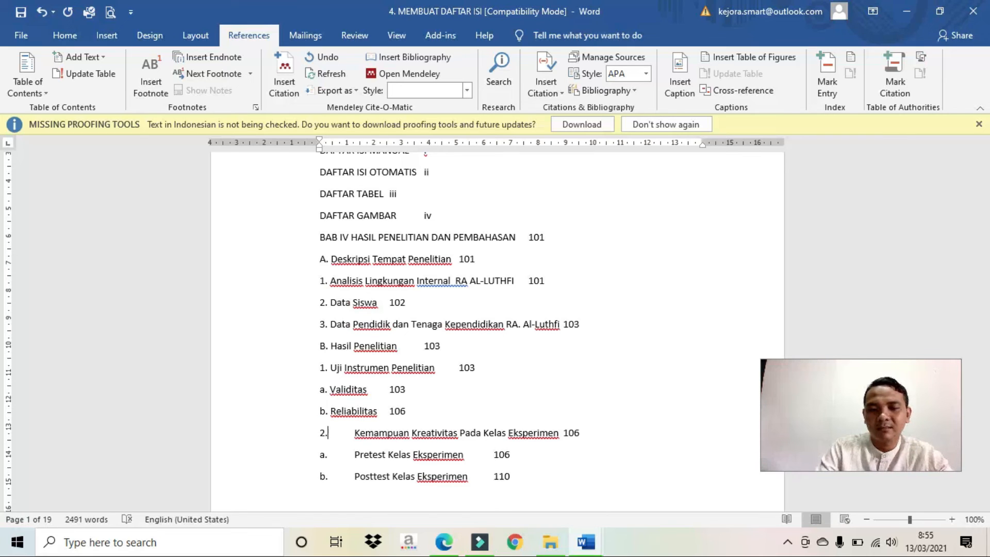
key("Delete")
key("Delete")
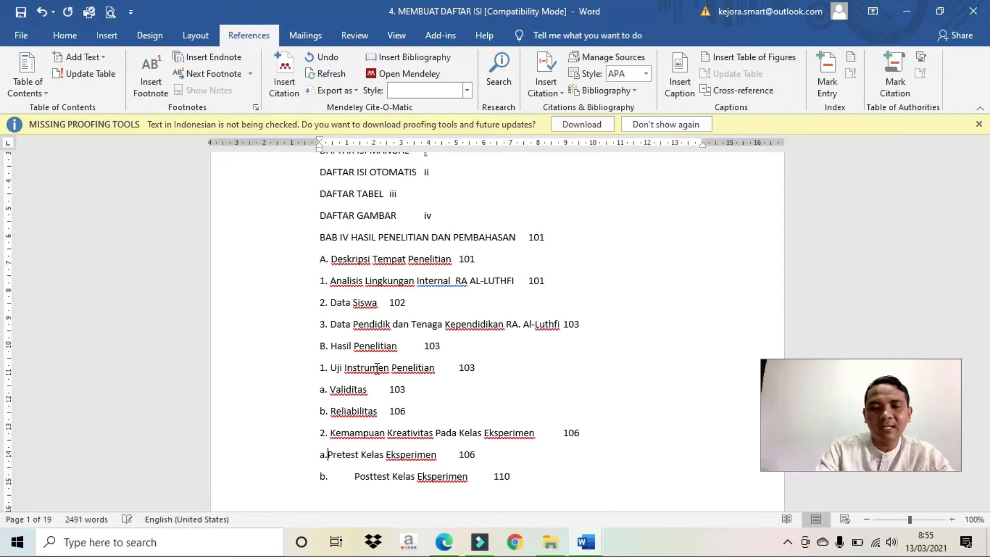
key("Delete")
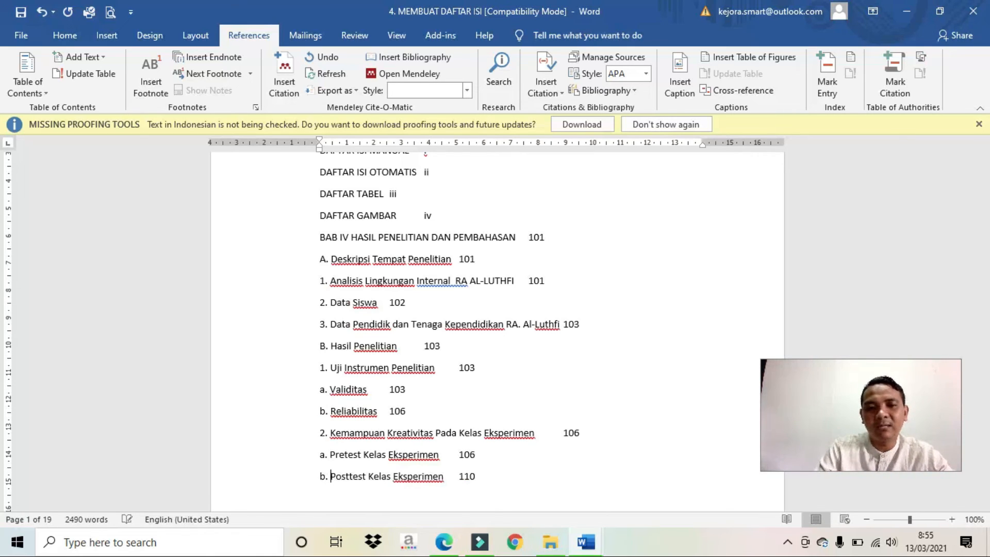
scroll(339, 376, "down", 1)
Set a left tab stop at 12,75 cm for the manual entries from DAFTAR ISI MANUAL to a. Validitas
scroll(339, 376, "up", 4)
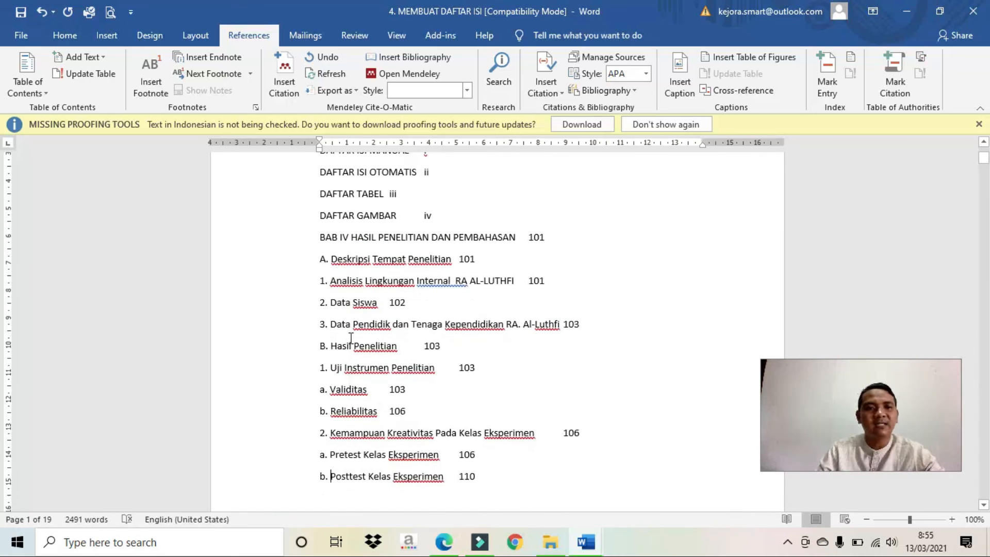
left_click(349, 228)
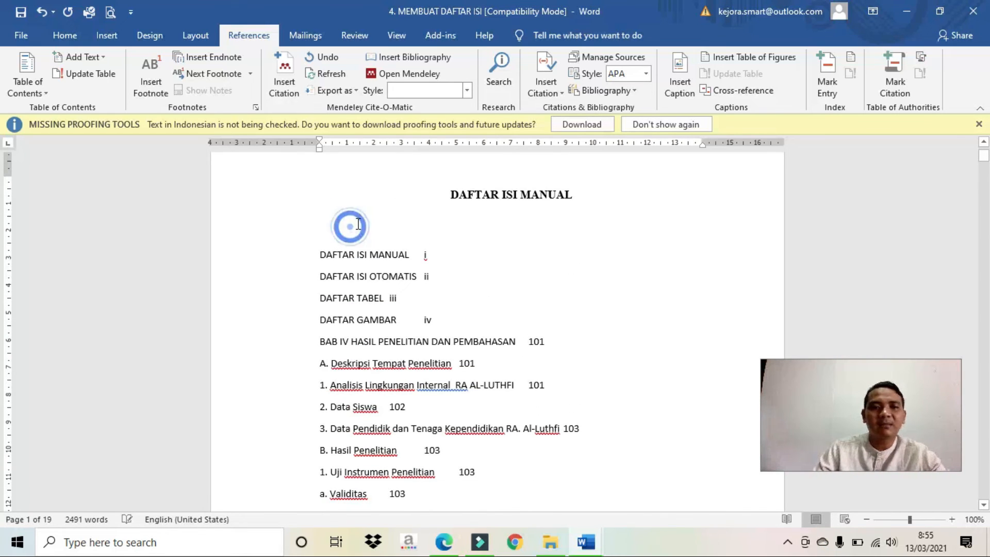
left_click_drag(320, 254, 463, 499)
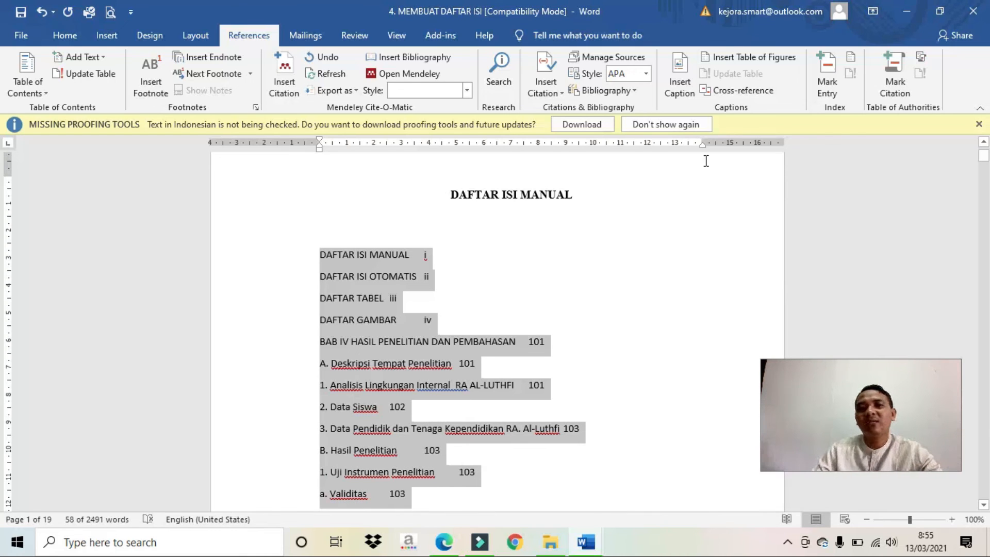
left_click(670, 144)
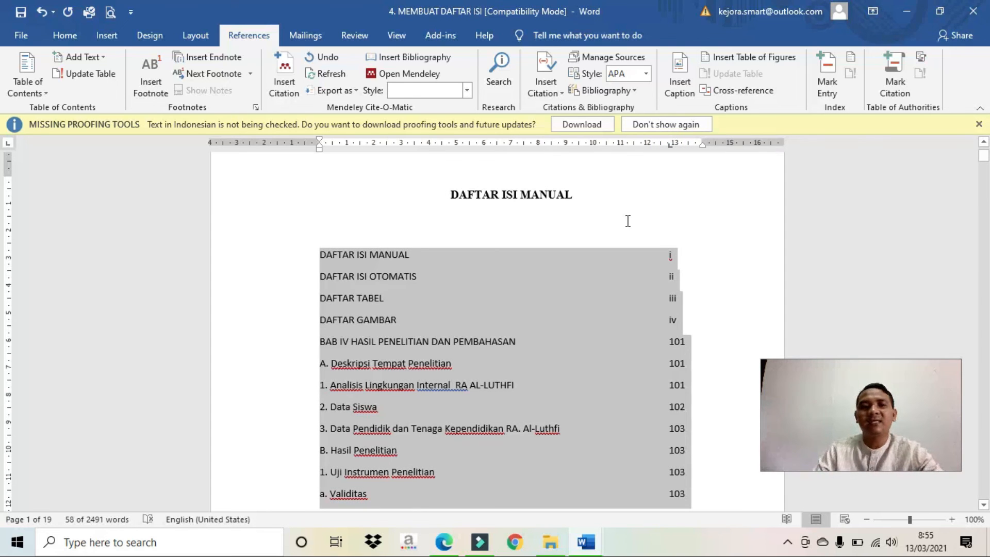
left_click(424, 272)
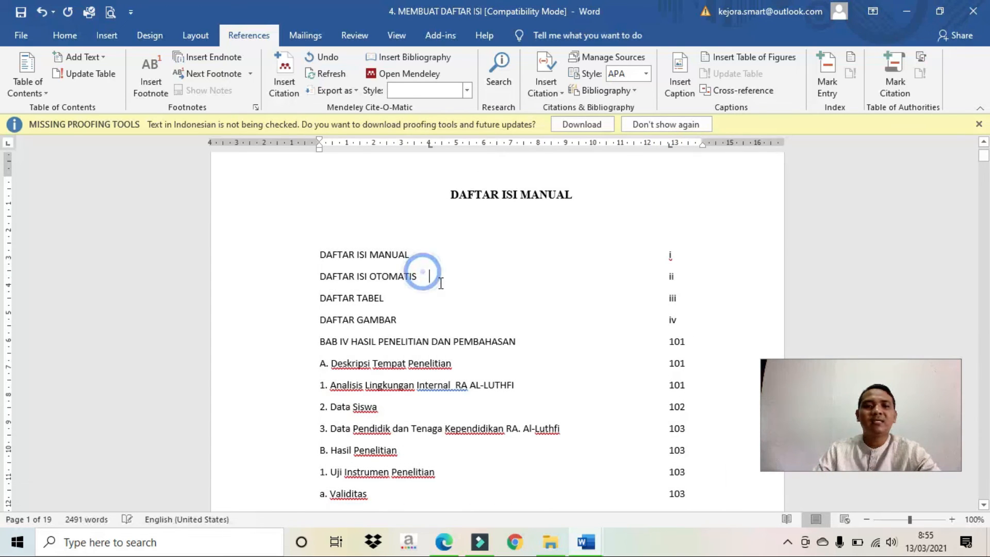
double_click(670, 145)
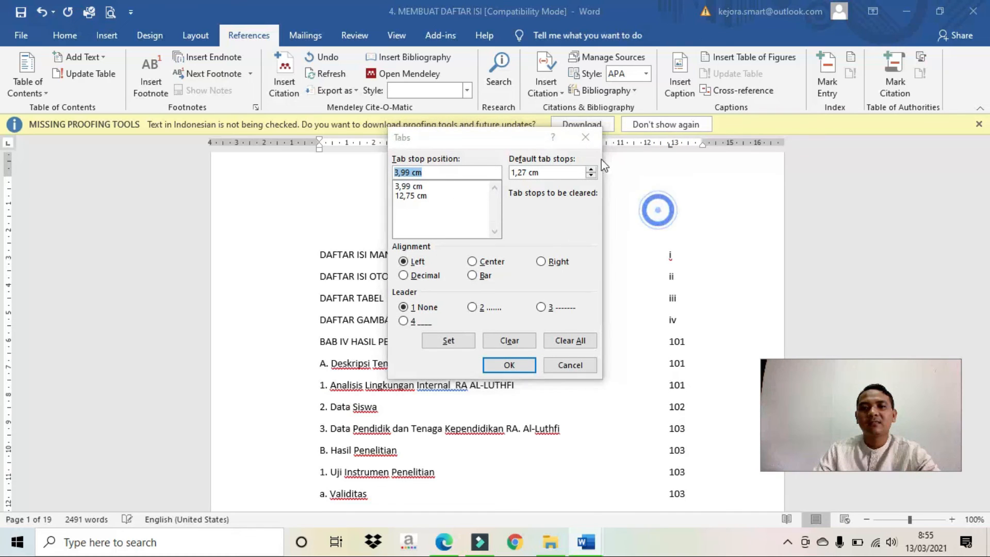
left_click(585, 137)
Select all entries of the manual table of contents and remove their tab stop at 12,75 cm
left_click_drag(317, 254, 511, 495)
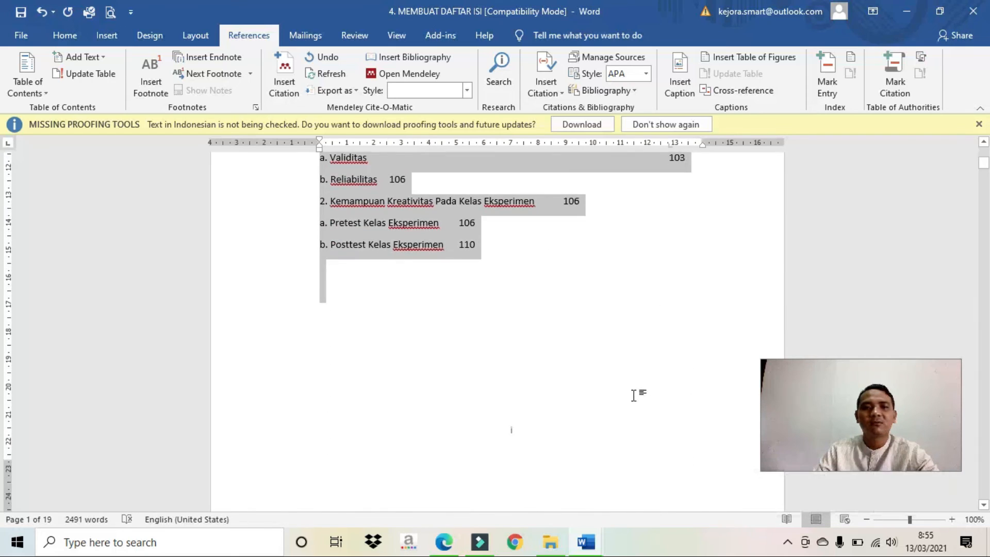
scroll(583, 346, "up", 5)
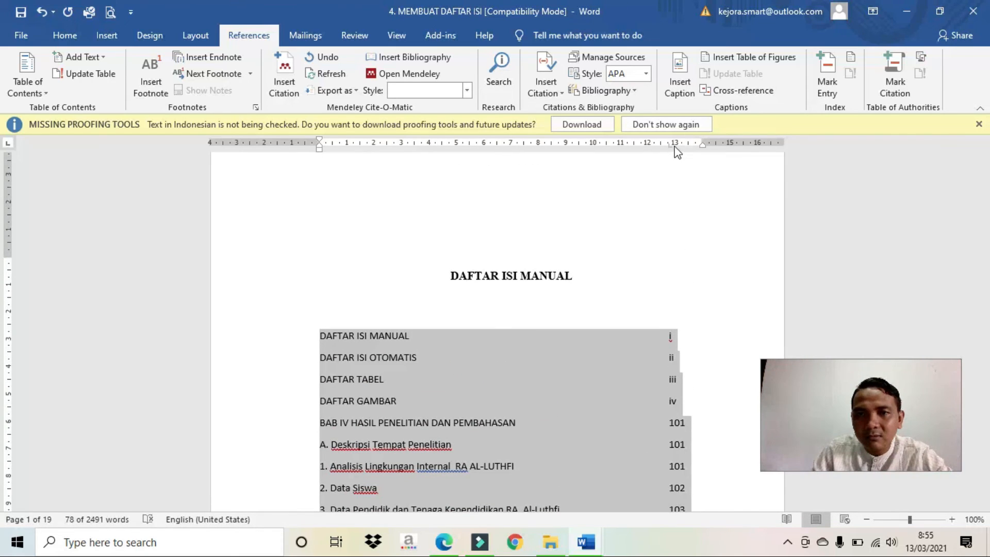
mouse_move(673, 147)
left_mouse_down()
mouse_move(663, 147)
mouse_move(679, 147)
mouse_move(675, 157)
left_mouse_up()
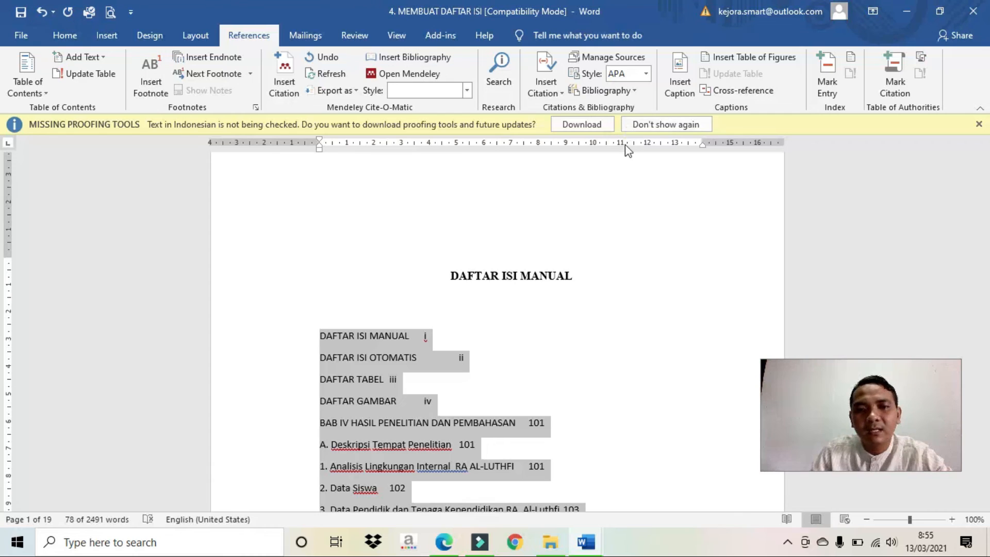
Try a left tab stop at about 12,75 cm with dotted leader 2 on all the manual entries, and undo the added tab stop
left_click(672, 145)
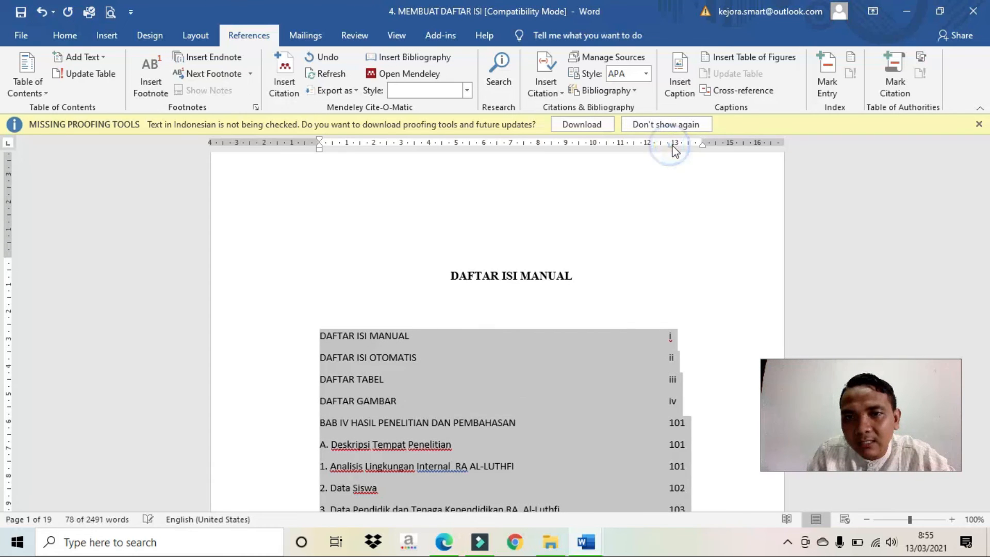
double_click(673, 146)
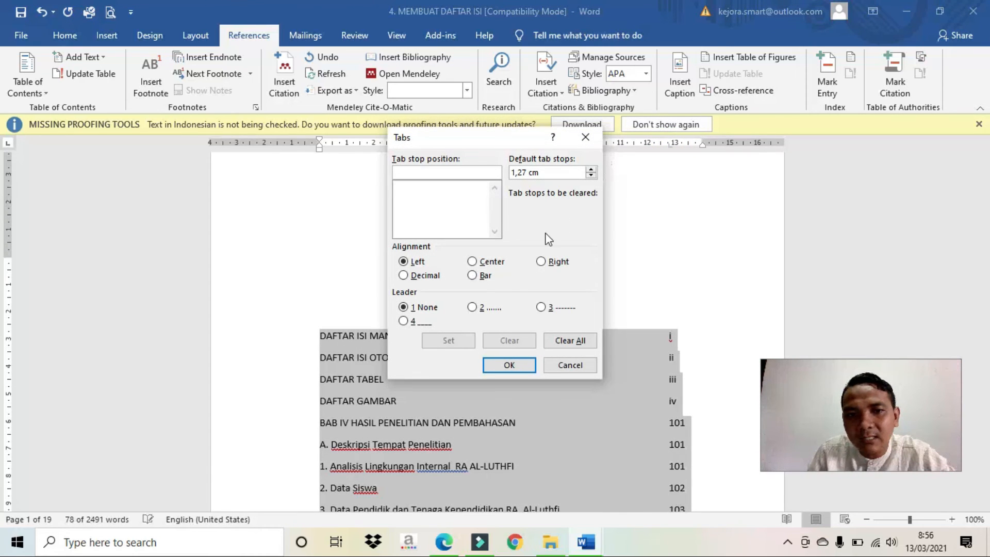
left_click(503, 307)
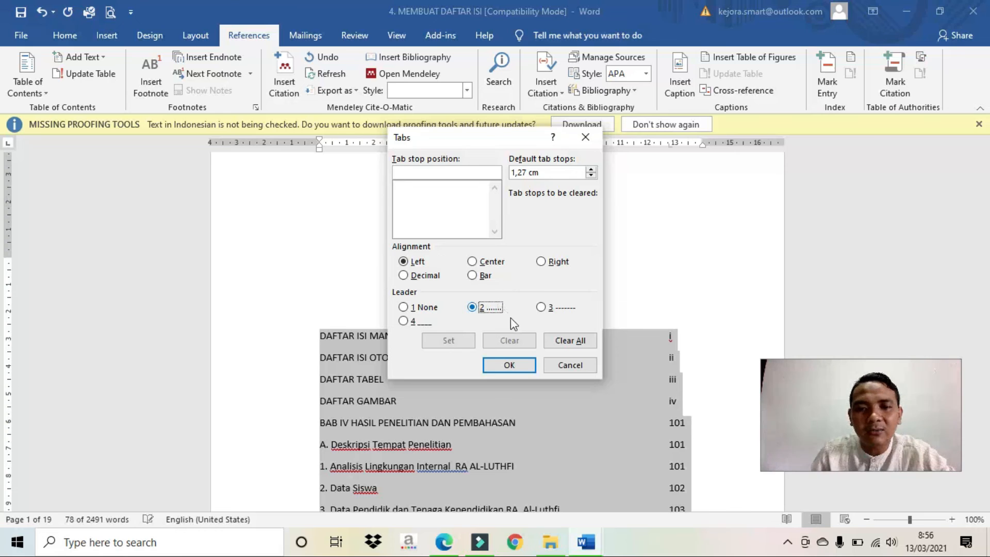
left_click(559, 308)
left_click(499, 308)
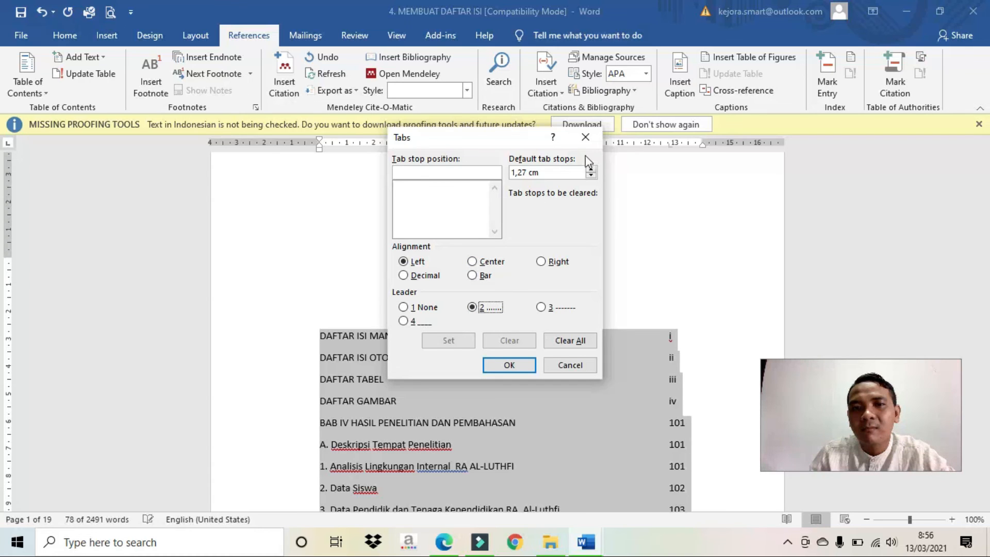
left_click(585, 137)
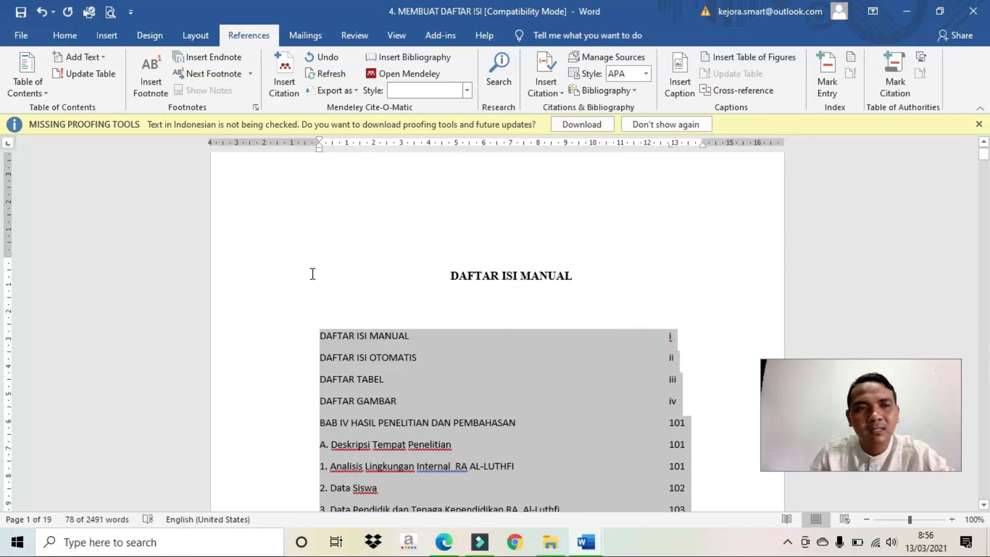
left_click(38, 18)
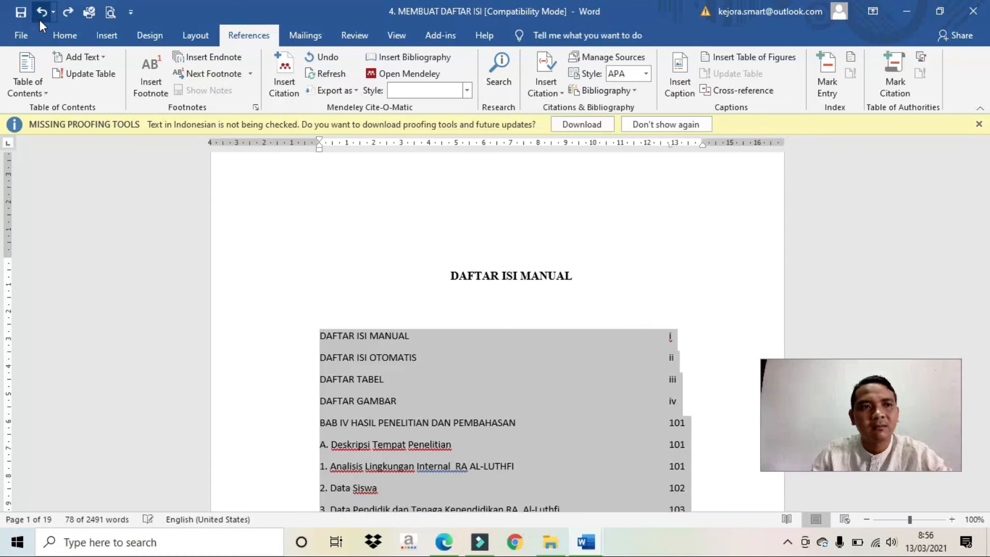
left_click(41, 18)
Try a left tab stop near 13 cm with dotted leader 2 on all the manual entries, and undo the added tab stop
scroll(359, 311, "down", 6)
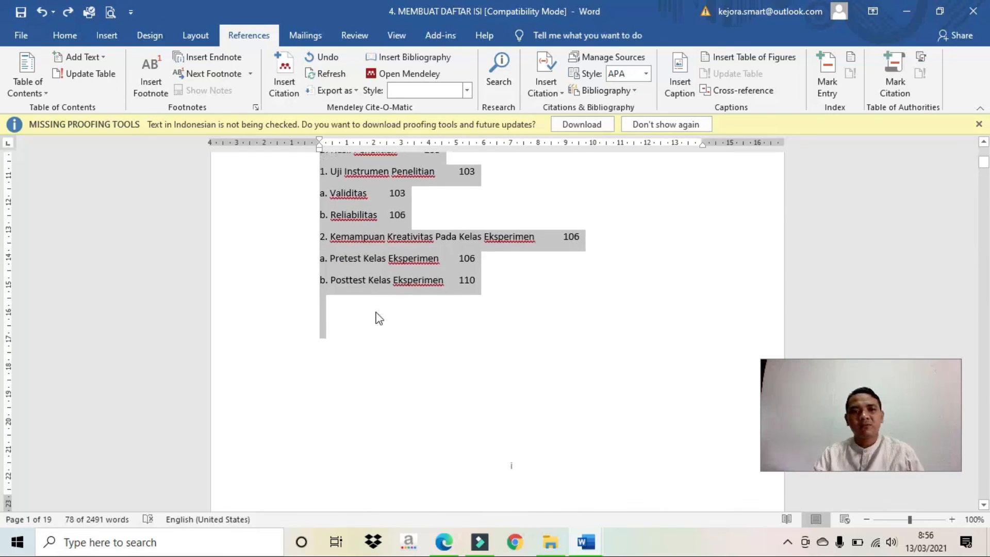
scroll(375, 318, "up", 6)
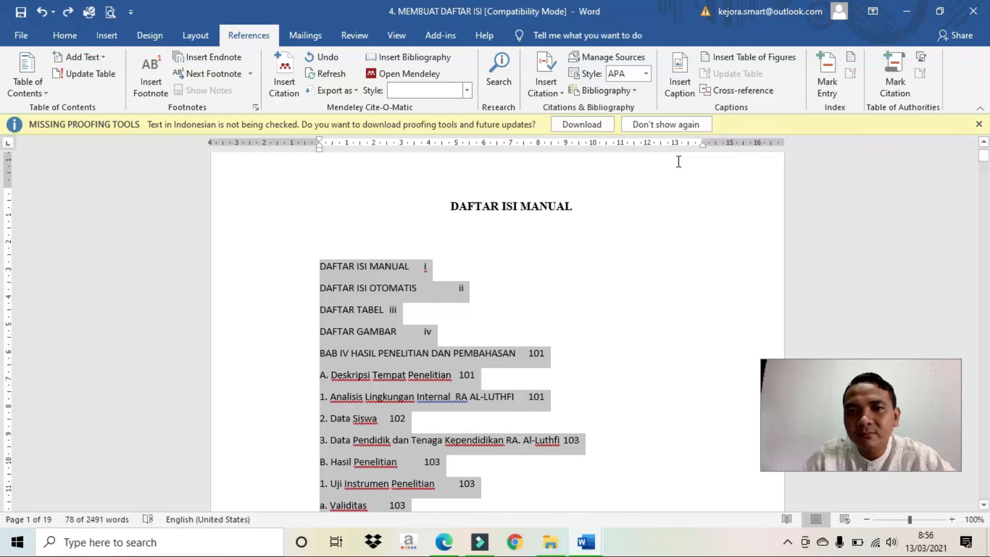
double_click(671, 144)
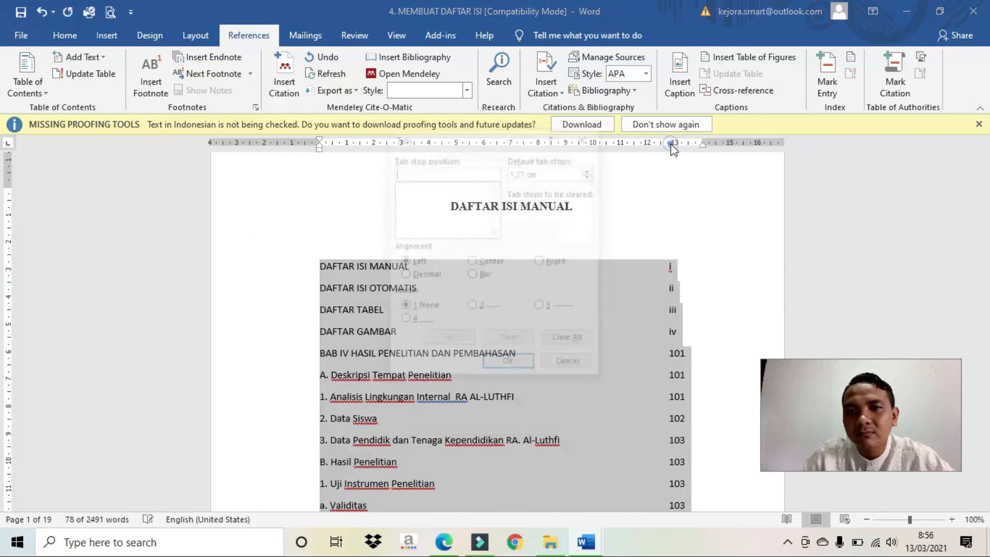
left_click(484, 309)
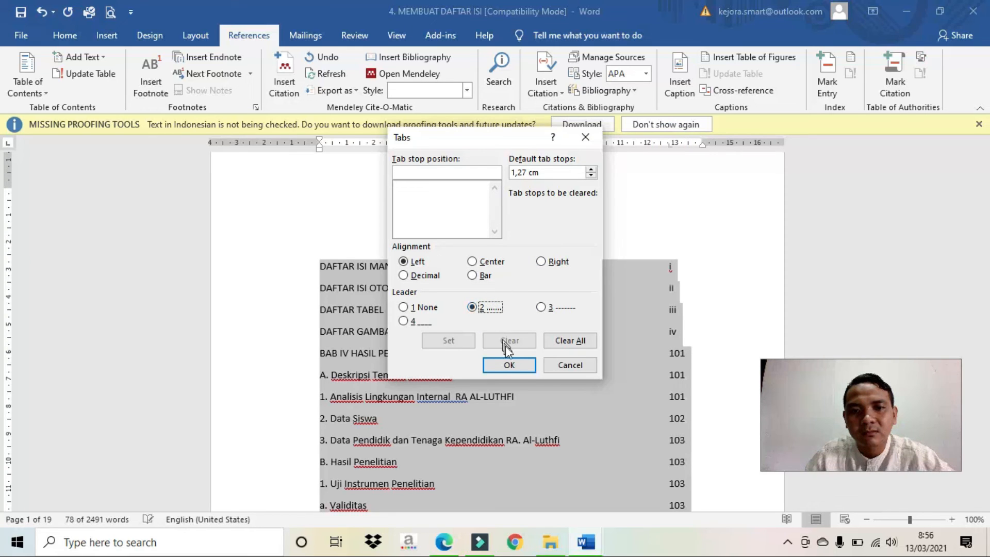
left_click(510, 365)
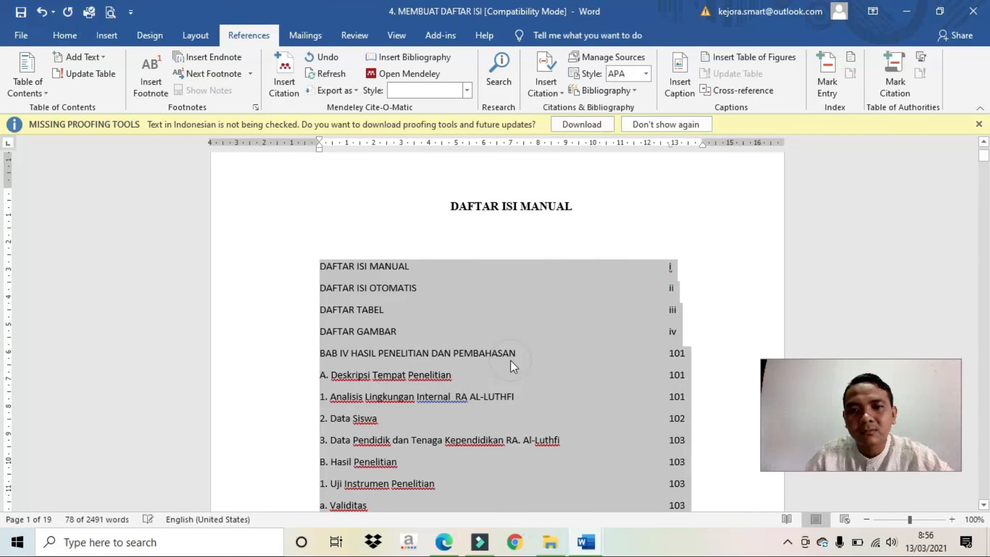
double_click(668, 147)
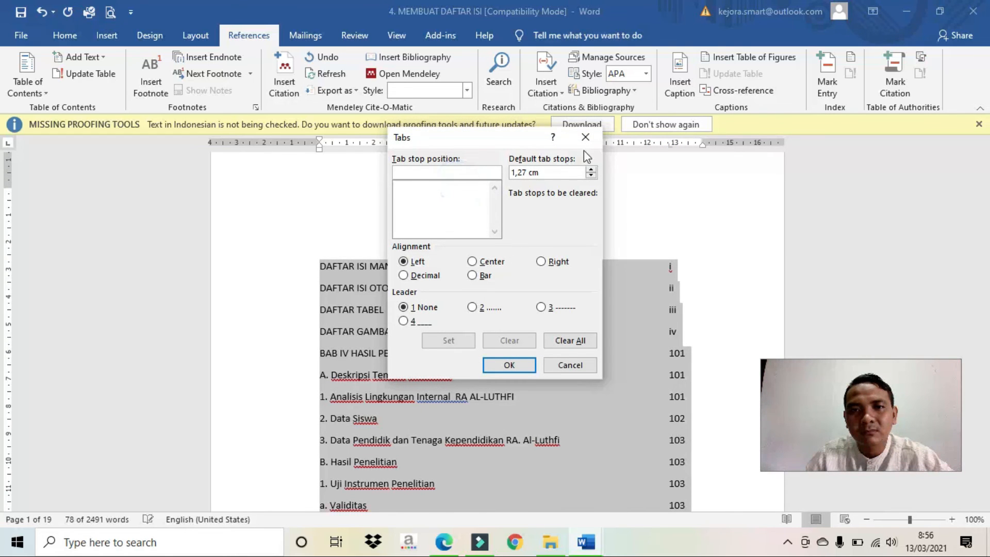
left_click(585, 137)
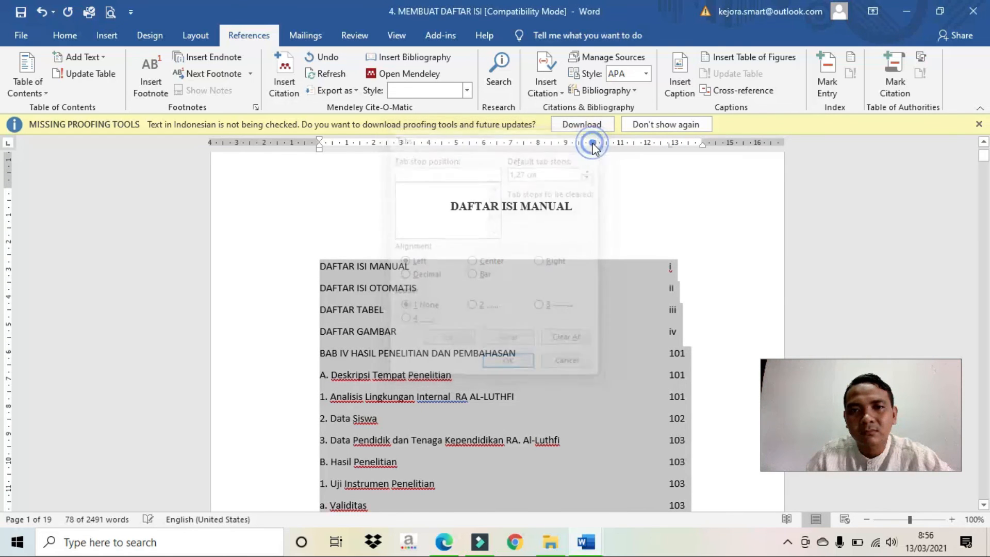
left_click(42, 13)
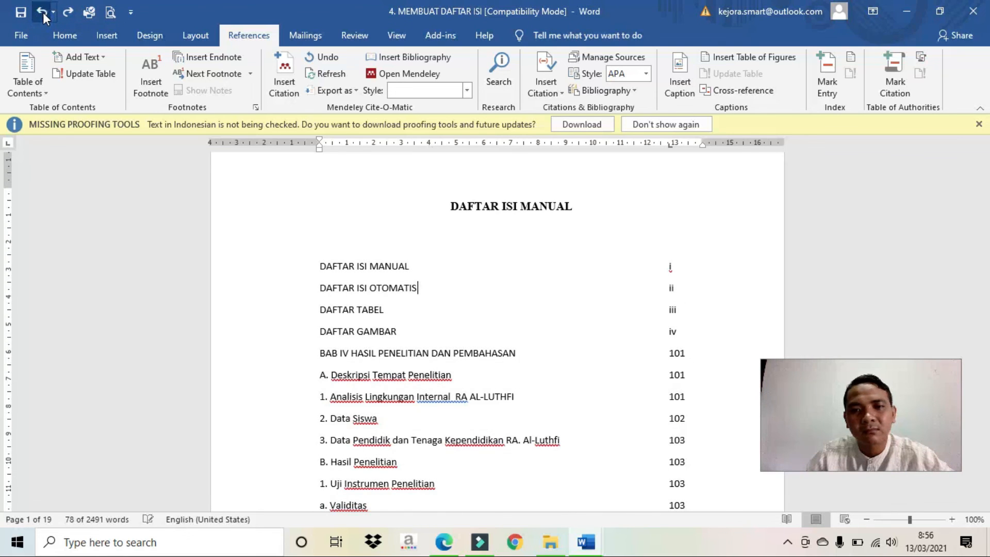
left_click(358, 298)
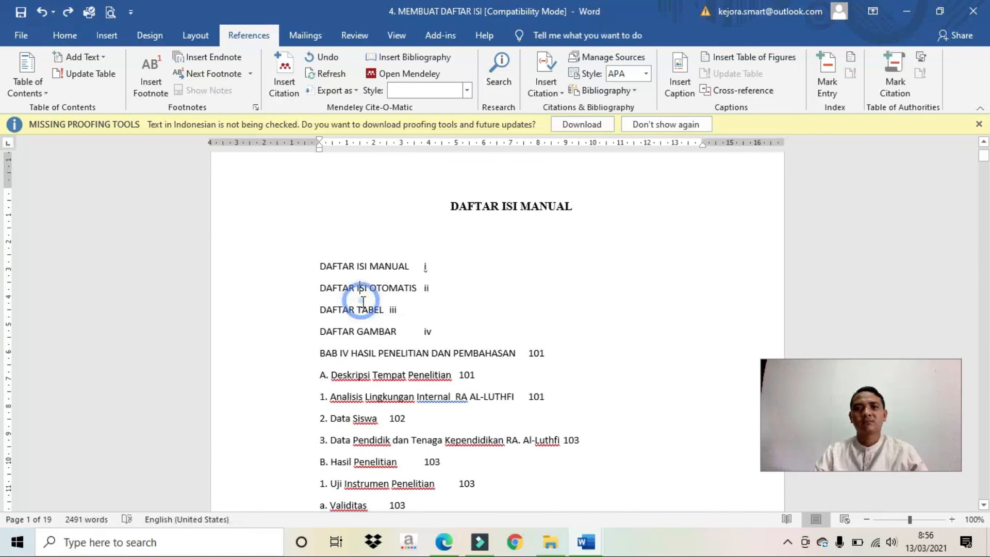
Select all entries of the manual table of contents and give them a left tab stop at 12,5 cm with dotted leader 2
left_click_drag(318, 266, 459, 546)
scroll(669, 364, "up", 4)
scroll(669, 360, "up", 5)
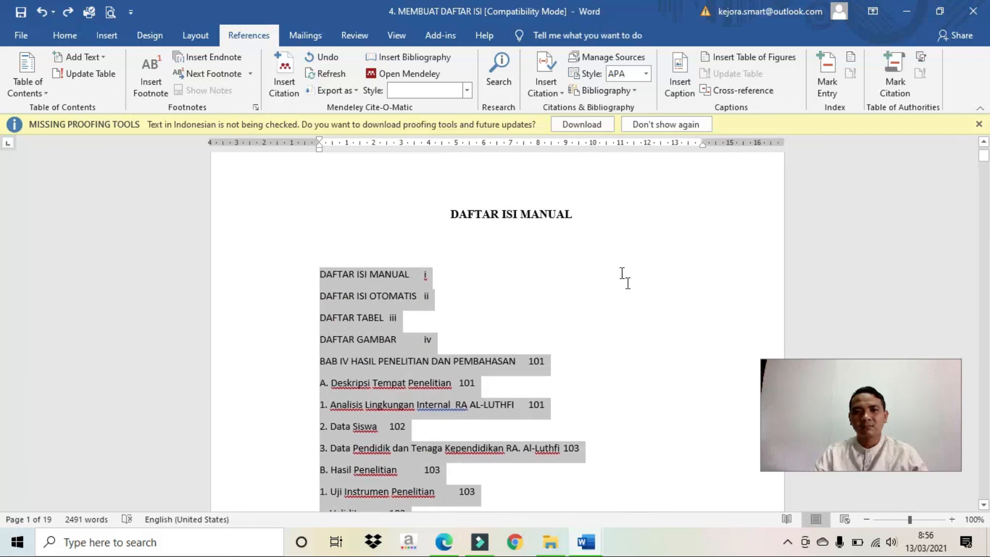
left_click(665, 143)
left_click_drag(665, 144, 665, 145)
double_click(665, 145)
left_click(496, 308)
left_click(448, 342)
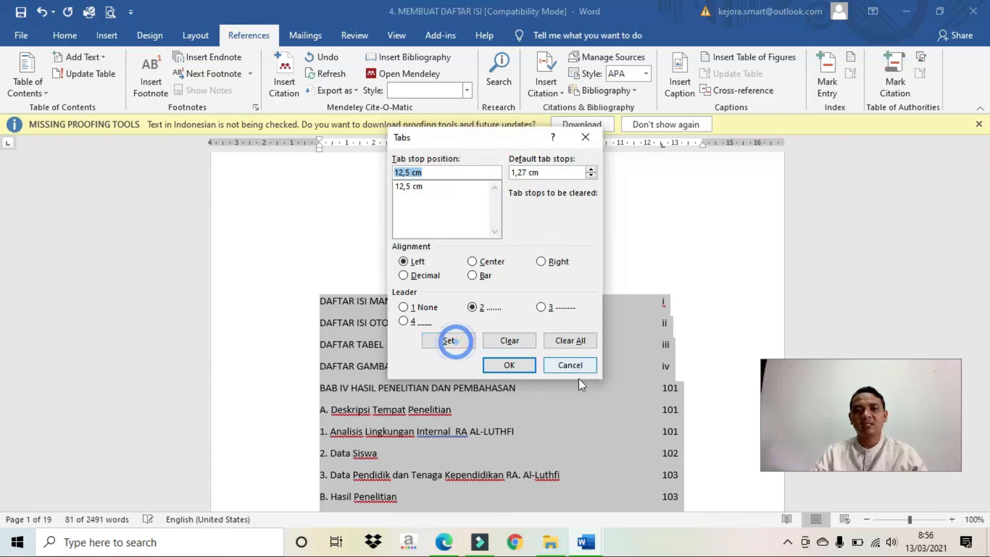
left_click(516, 366)
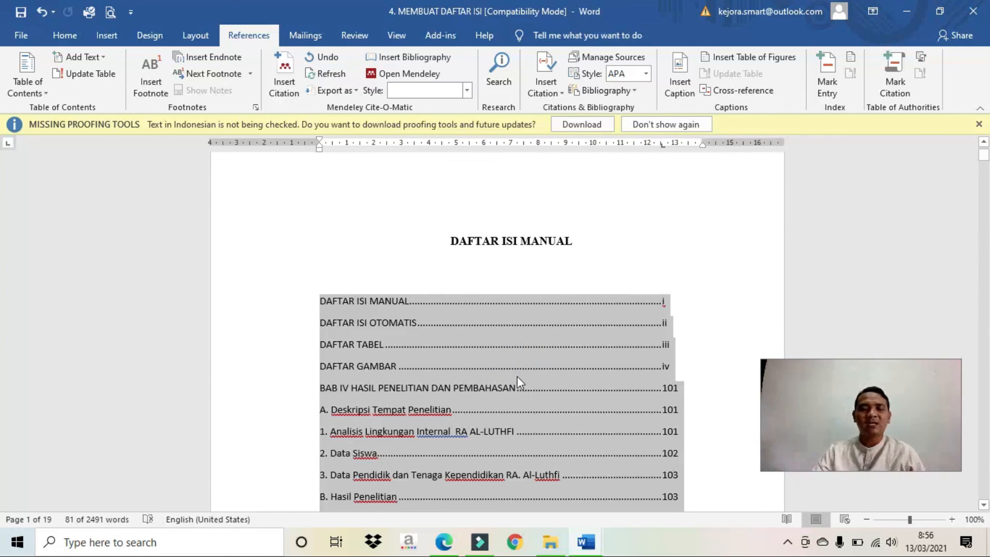
Indent the manual entries from A. Deskripsi Tempat Penelitian to b. Posttest Kelas Eksperimen to about 0,75 cm, with the hanging indent at about 1,25 cm
scroll(517, 375, "up", 1)
scroll(514, 363, "down", 5)
scroll(516, 361, "up", 5)
scroll(519, 361, "down", 4)
left_click(715, 229)
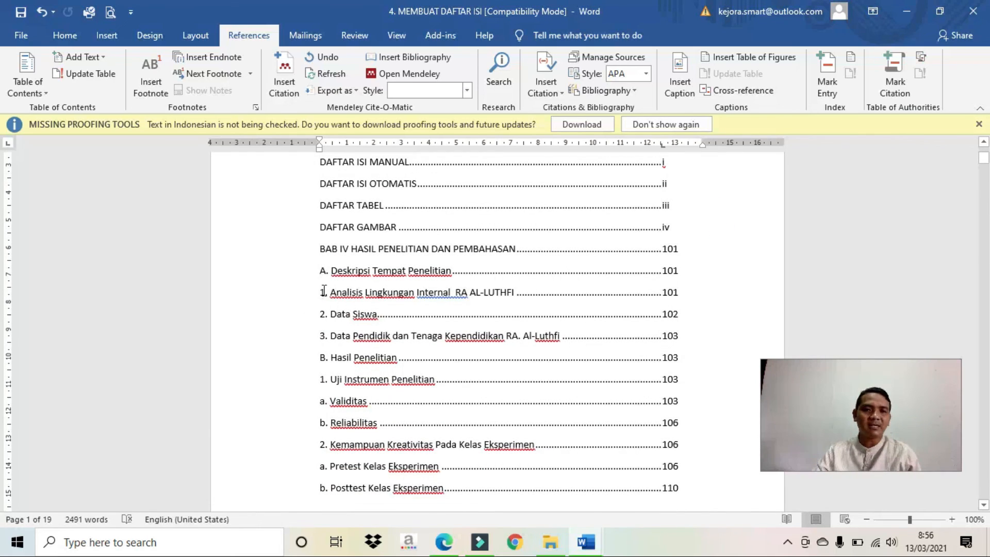
left_click_drag(320, 276, 386, 435)
scroll(345, 346, "up", 7)
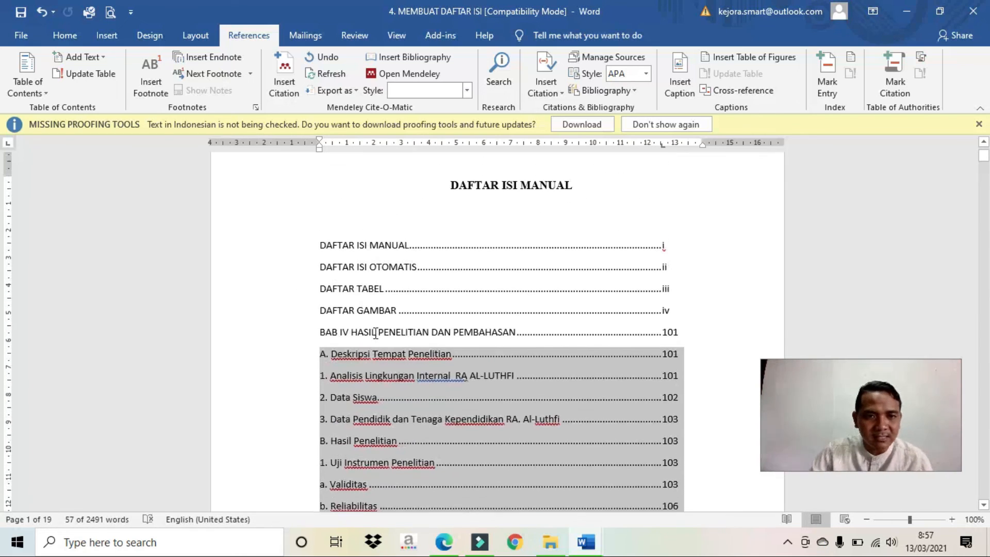
left_click_drag(320, 140, 354, 147)
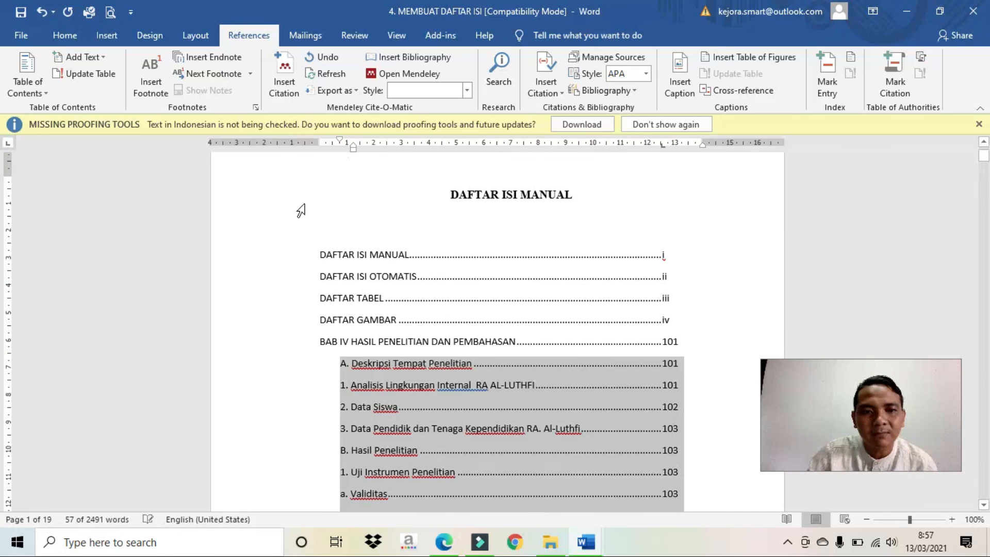
Indent entries 1 to 3 under A and all entries below B. Hasil Penelitian to about 1,25 cm, with the hanging indent at about 1,75 cm
scroll(348, 327, "down", 3)
left_click(355, 317)
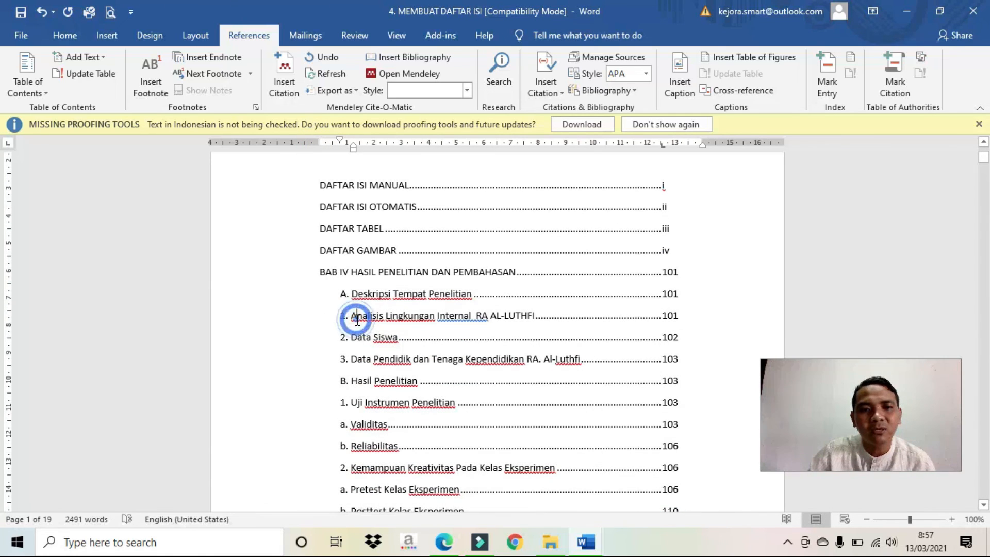
left_click_drag(352, 316, 367, 361)
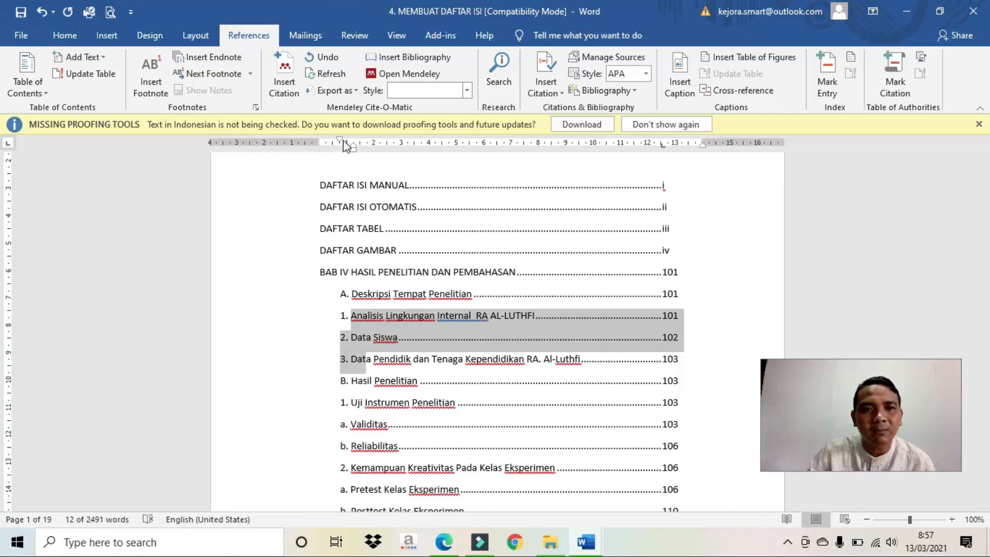
left_click_drag(341, 141, 369, 149)
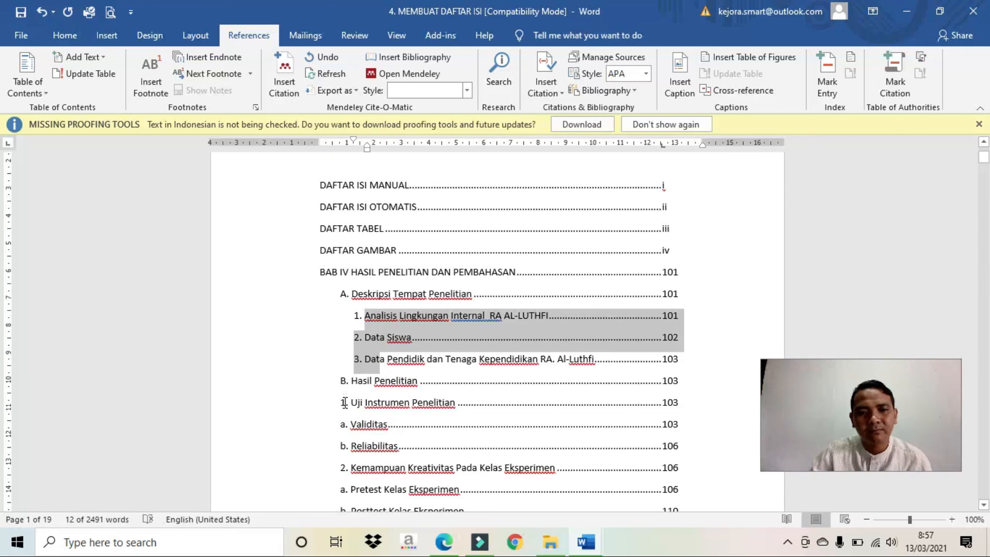
left_click_drag(344, 403, 380, 449)
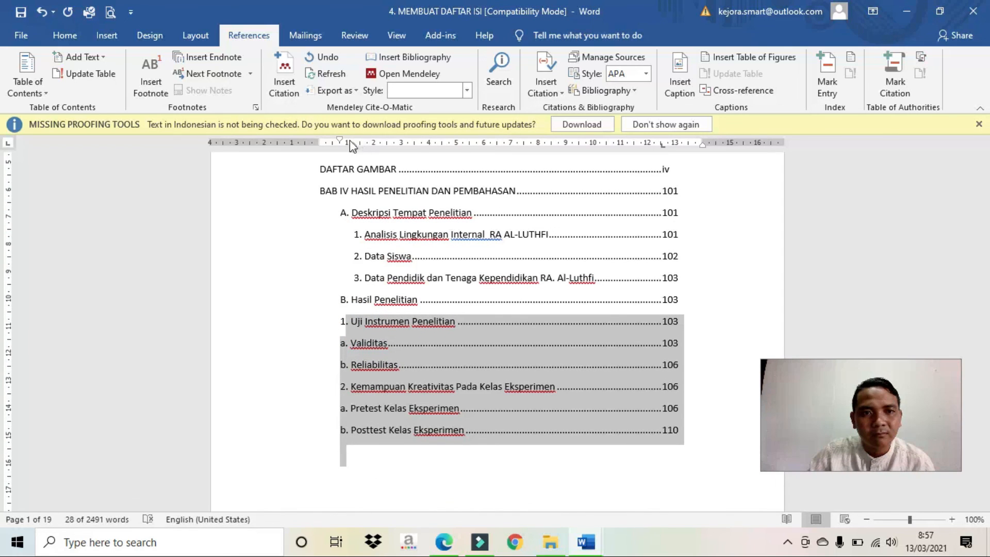
left_click_drag(344, 138, 371, 149)
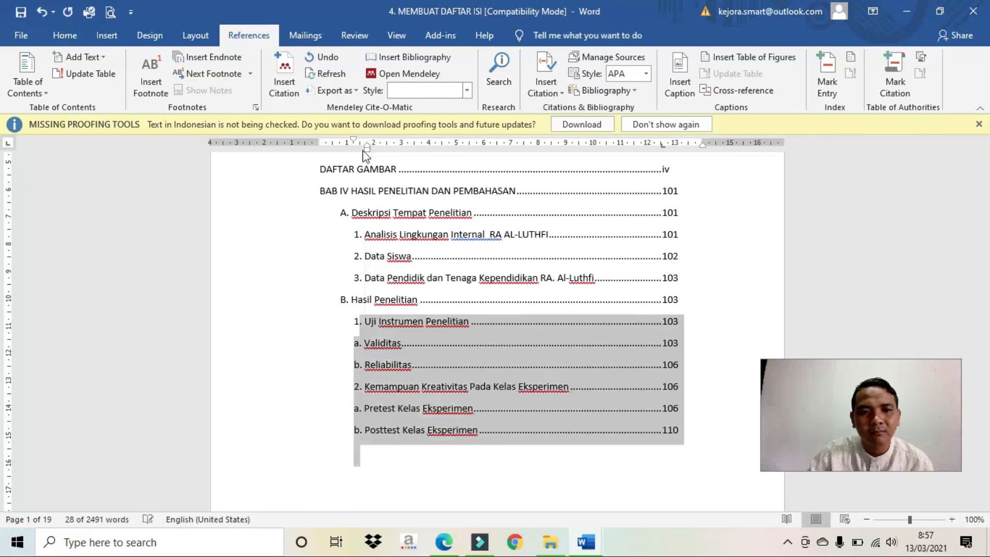
Indent the a and b entries under Uji Instrumen Penelitian and Kemampuan Kreativitas to about 1,75 cm, with the hanging indent at about 2,25 cm
left_click(349, 347)
left_click_drag(354, 344, 411, 366)
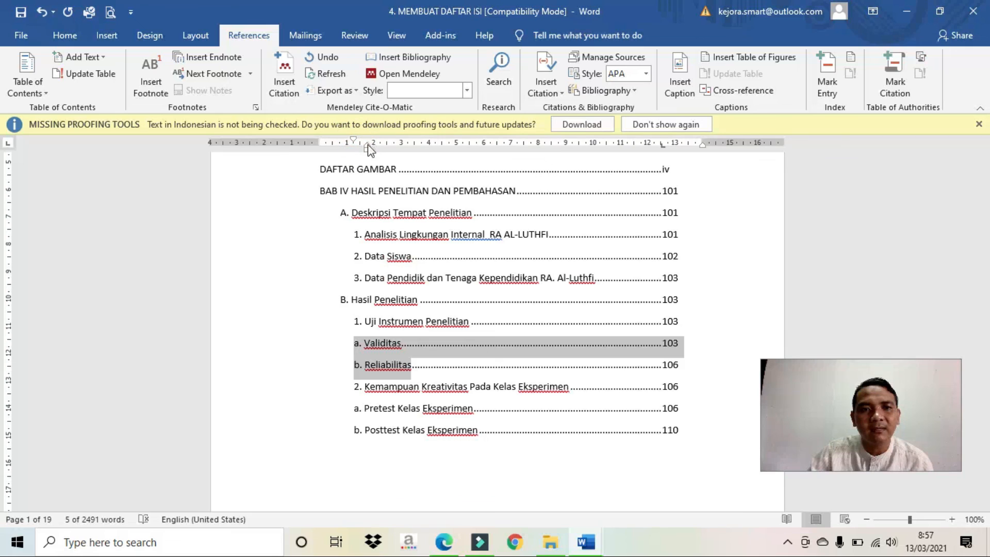
left_click_drag(355, 142, 381, 144)
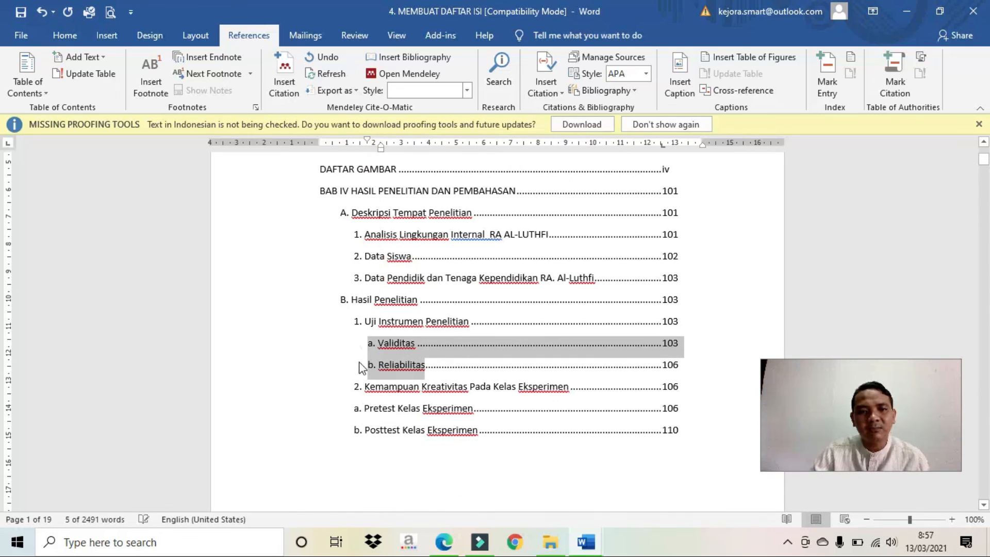
left_click_drag(349, 414, 401, 431)
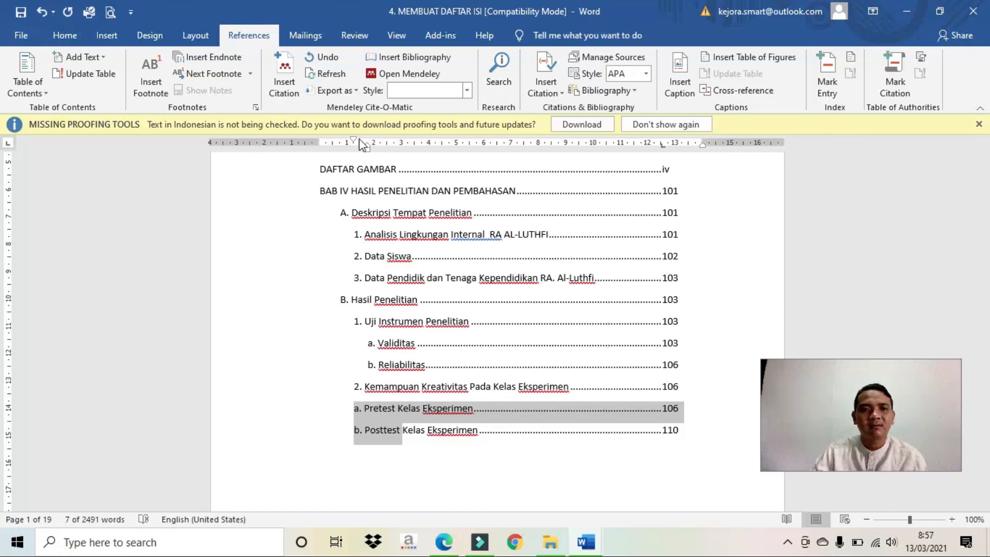
left_click_drag(355, 144, 380, 150)
left_click(360, 316)
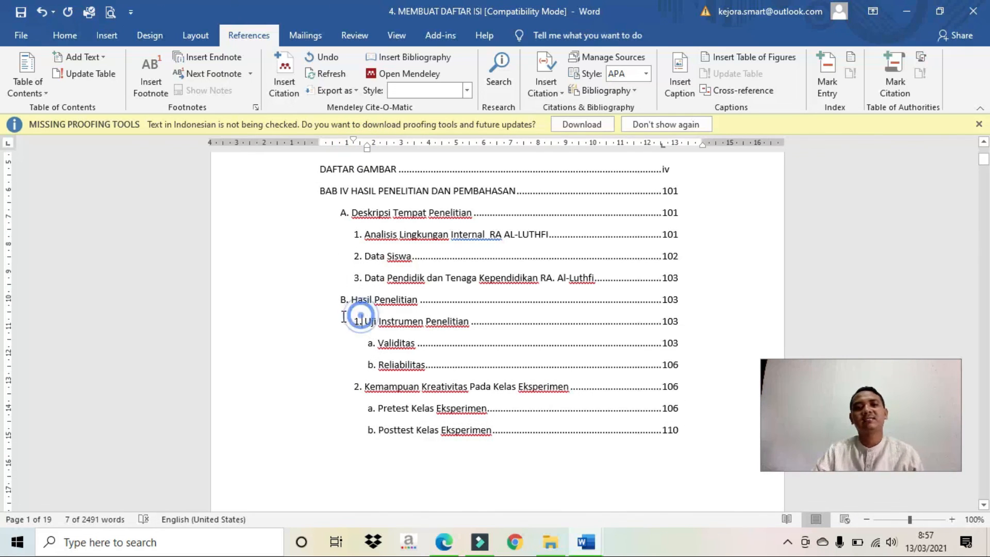
Select all entries of the manual table of contents and add a second left tab stop at about 13,25 cm
scroll(377, 323, "up", 5)
scroll(380, 323, "up", 1)
scroll(397, 338, "down", 4)
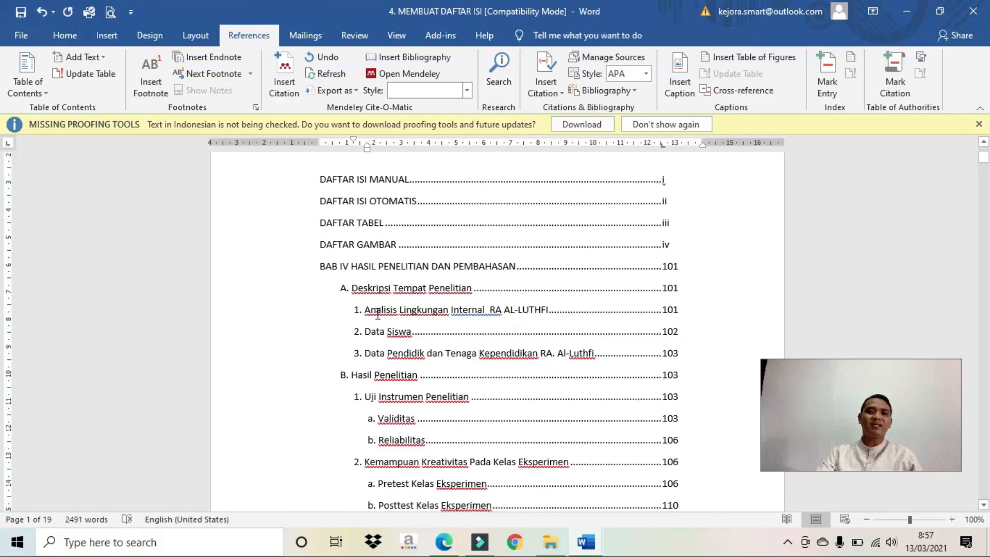
scroll(384, 321, "up", 1)
scroll(605, 306, "down", 2)
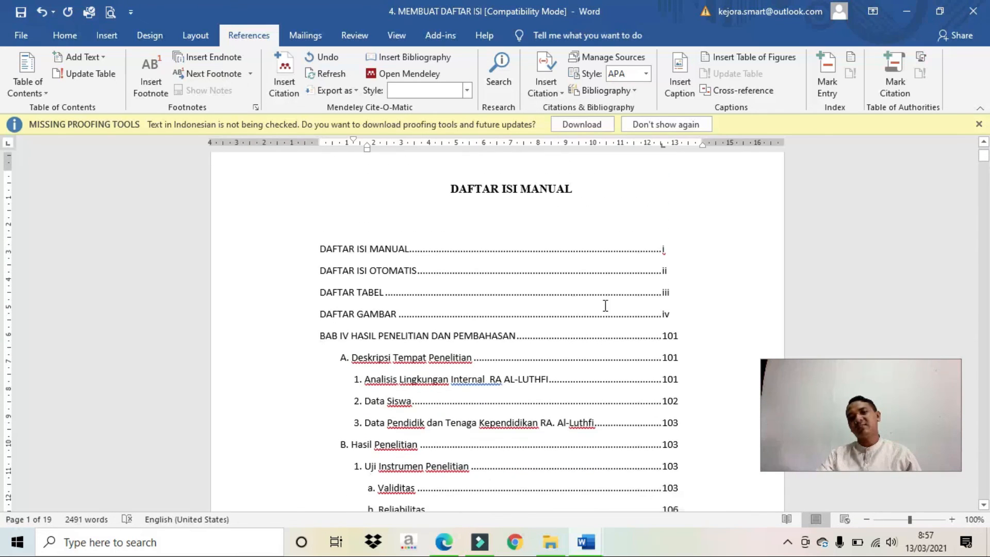
left_click_drag(324, 251, 678, 500)
scroll(642, 372, "up", 9)
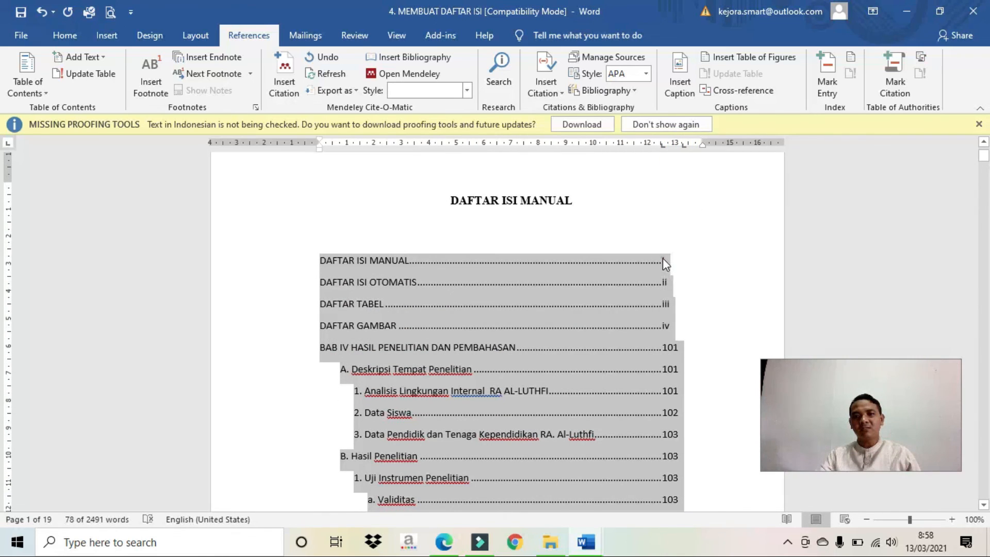
Try inserting extra tabs before the page number i of DAFTAR ISI MANUAL, and undo them
left_click(663, 257)
key("Tab")
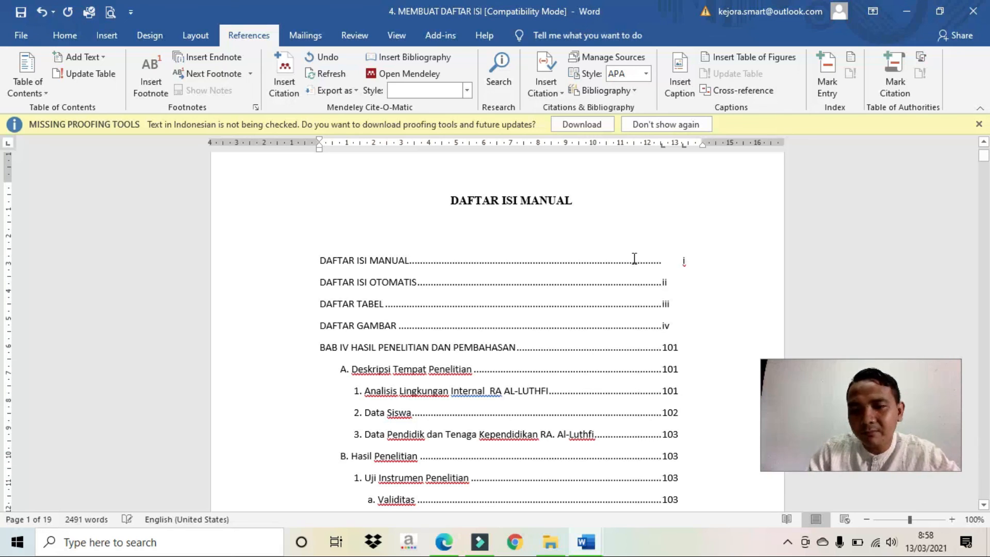
key("Tab")
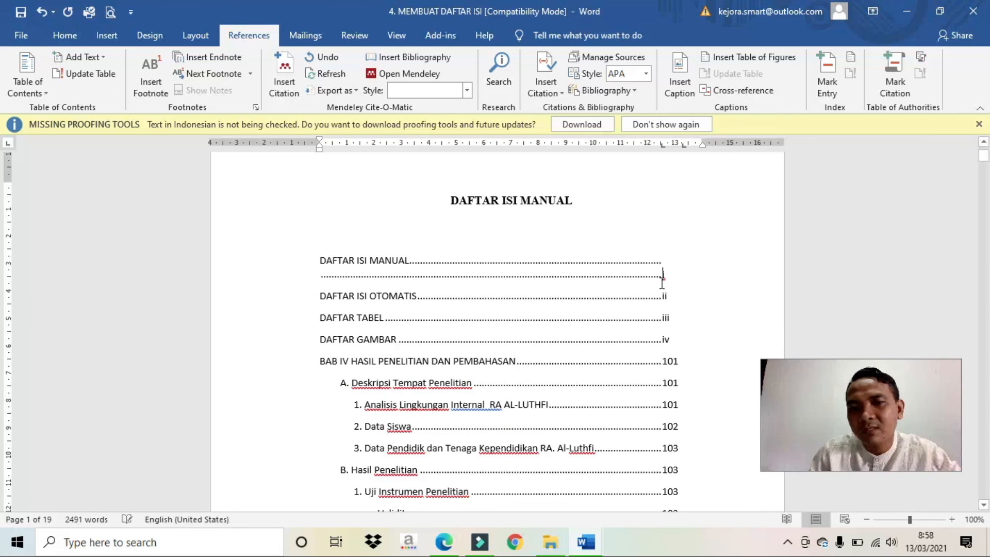
left_click(41, 13)
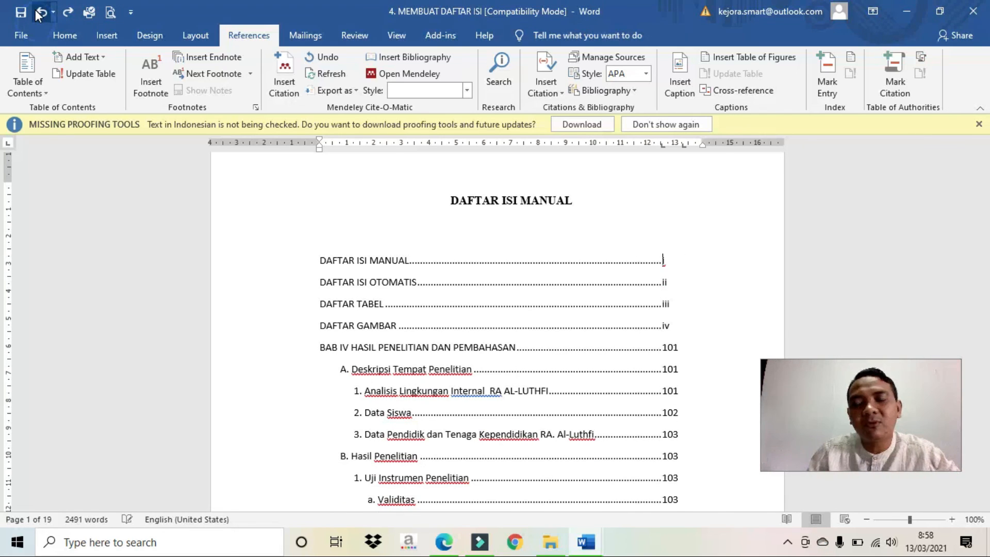
Insert a tab before the page number of each entry from DAFTAR ISI OTOMATIS to A. Deskripsi Tempat Penelitian
left_click(664, 285)
key("Tab")
left_click(664, 304)
key("Tab")
left_click(665, 325)
key("Tab")
left_click(661, 348)
key("Tab")
left_click(663, 369)
key("Tab")
Insert a tab before the page numbers of Analisis Lingkungan Internal, Data Siswa and Data Pendidik dan Tenaga Kependidikan
scroll(664, 310, "down", 3)
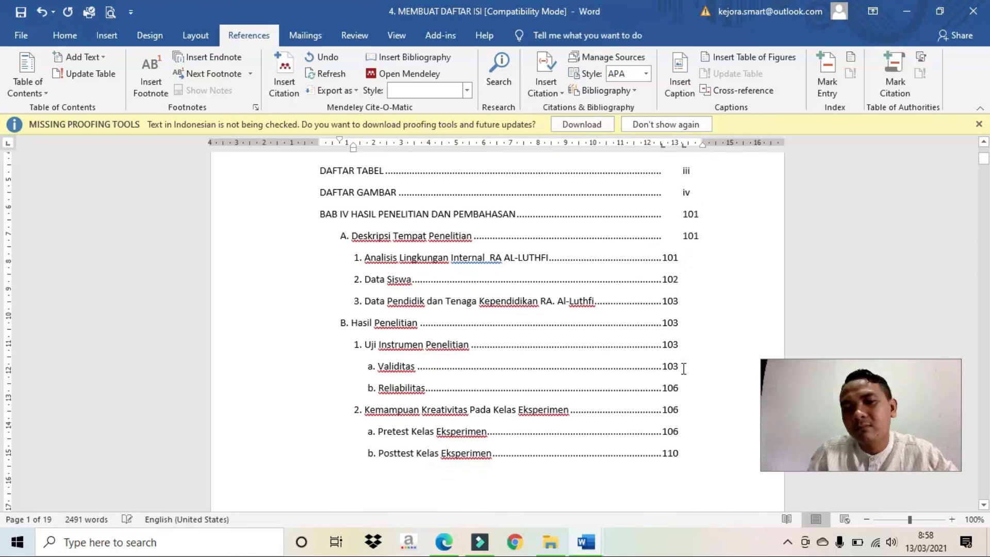
left_click(663, 253)
key("Tab")
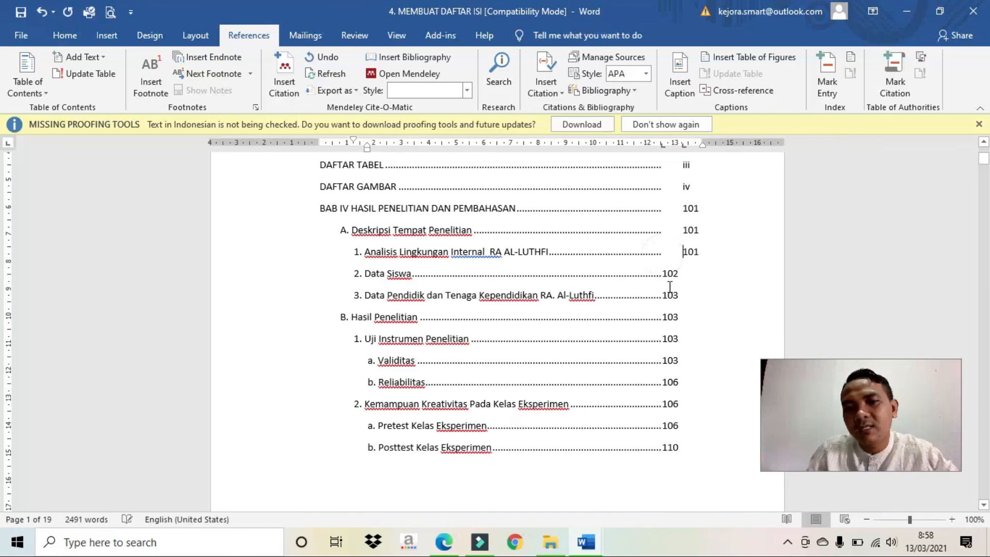
left_click(665, 275)
key("Tab")
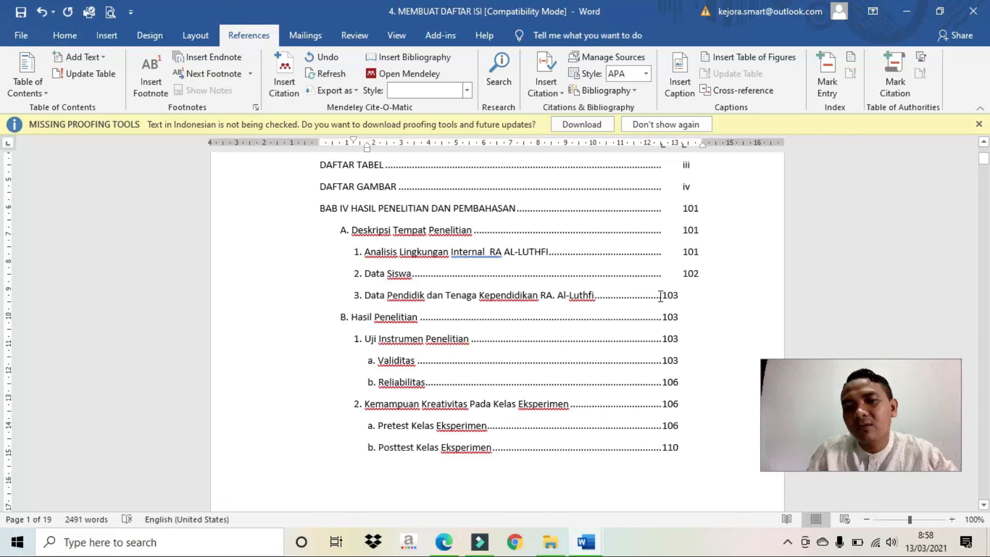
left_click(664, 295)
key("Tab")
Insert a tab before the page numbers of B. Hasil Penelitian, Uji Instrumen Penelitian, Validitas and Reliabilitas
left_click(665, 317)
key("Tab")
left_click(664, 340)
key("Tab")
left_click(665, 359)
key("Tab")
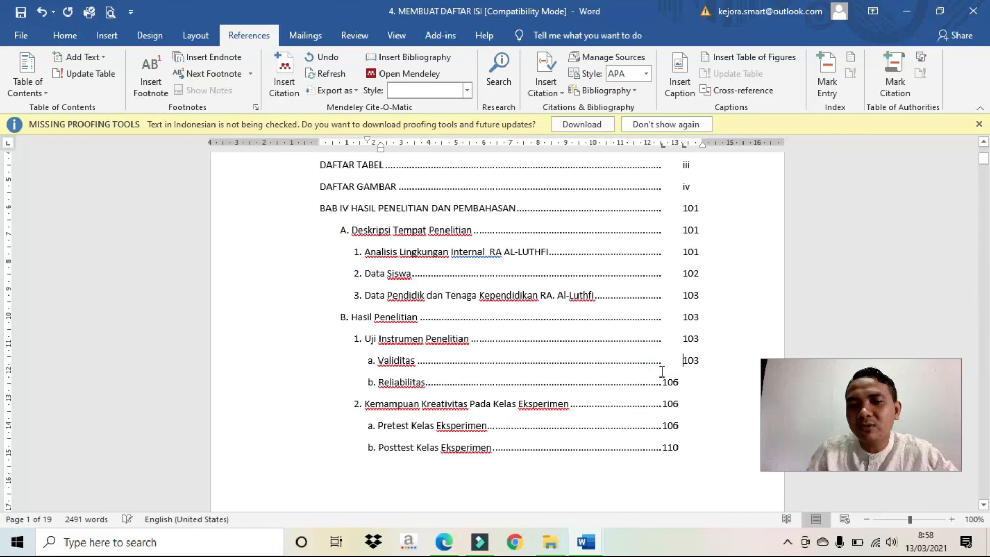
left_click(665, 382)
key("Tab")
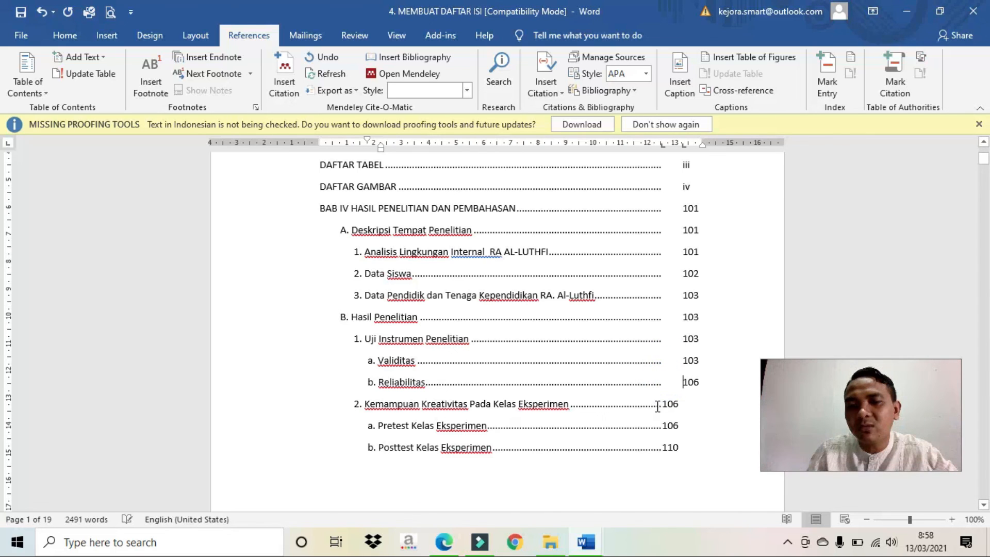
Insert a tab before the page numbers of Kemampuan Kreativitas Pada Kelas Eksperimen, Pretest Kelas Eksperimen and Posttest Kelas Eksperimen
left_click(666, 404)
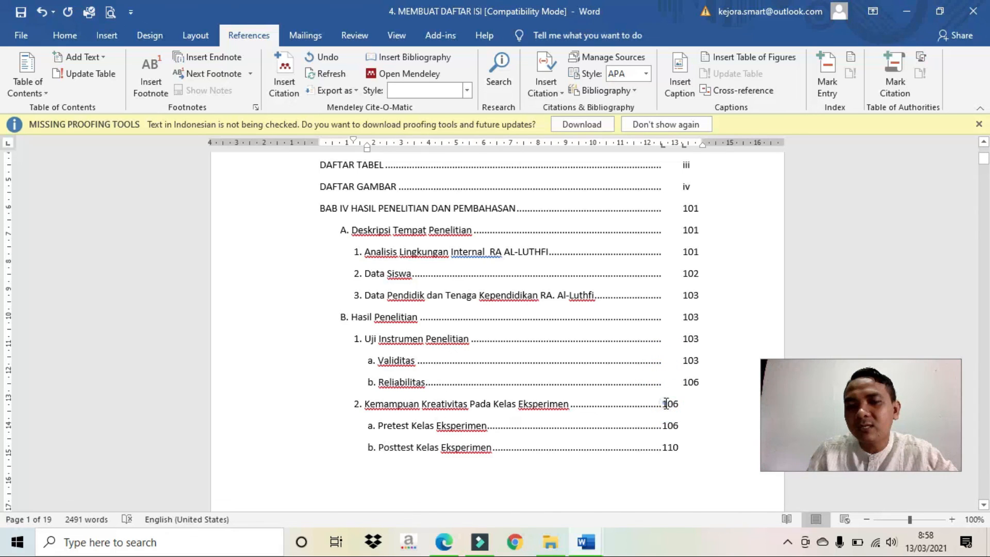
key("Tab")
left_click(664, 425)
key("Tab")
left_click(664, 447)
key("Tab")
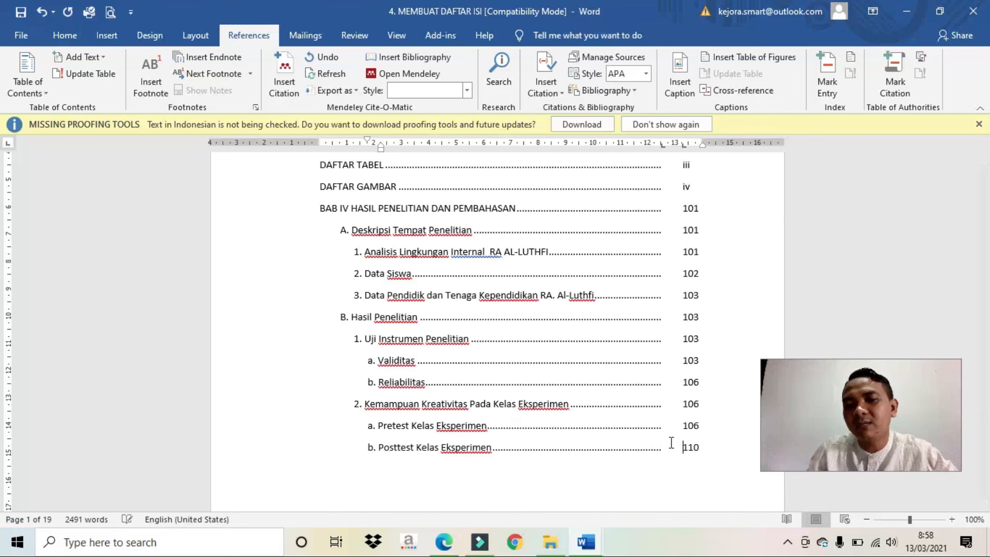
Compare the page number alignment in the manual table of contents with the automatic one under DAFTAR ISI OTOMATIS
scroll(631, 436, "up", 3)
scroll(645, 412, "down", 6)
scroll(653, 383, "up", 6)
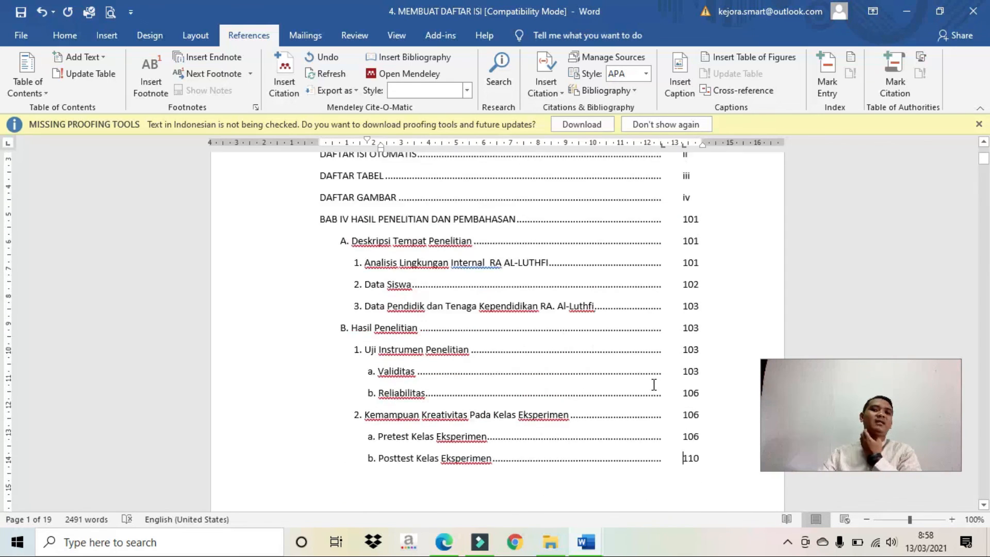
scroll(654, 366, "down", 12)
scroll(652, 348, "down", 1)
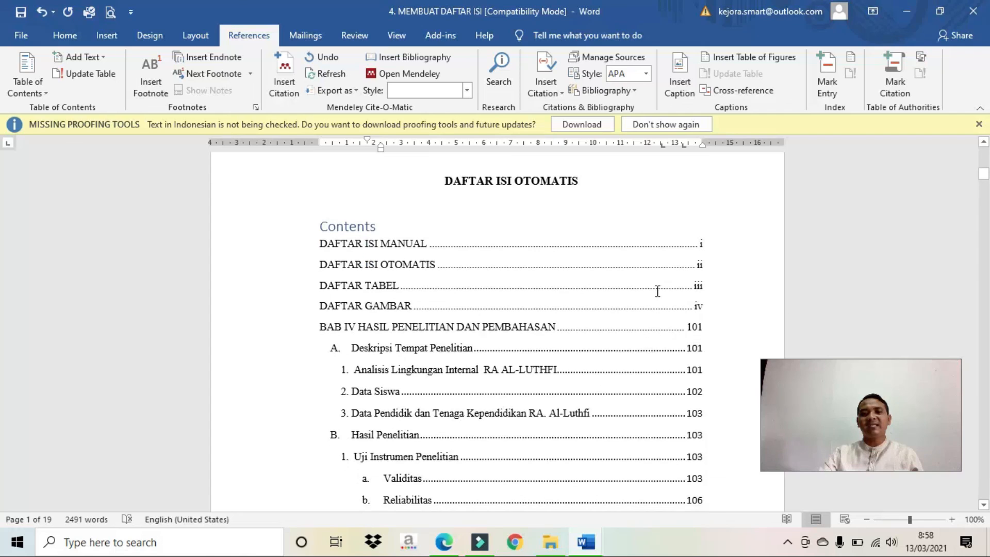
left_click_drag(687, 248, 764, 545)
scroll(734, 396, "down", 3)
scroll(725, 364, "up", 9)
left_click(582, 302)
scroll(583, 302, "up", 5)
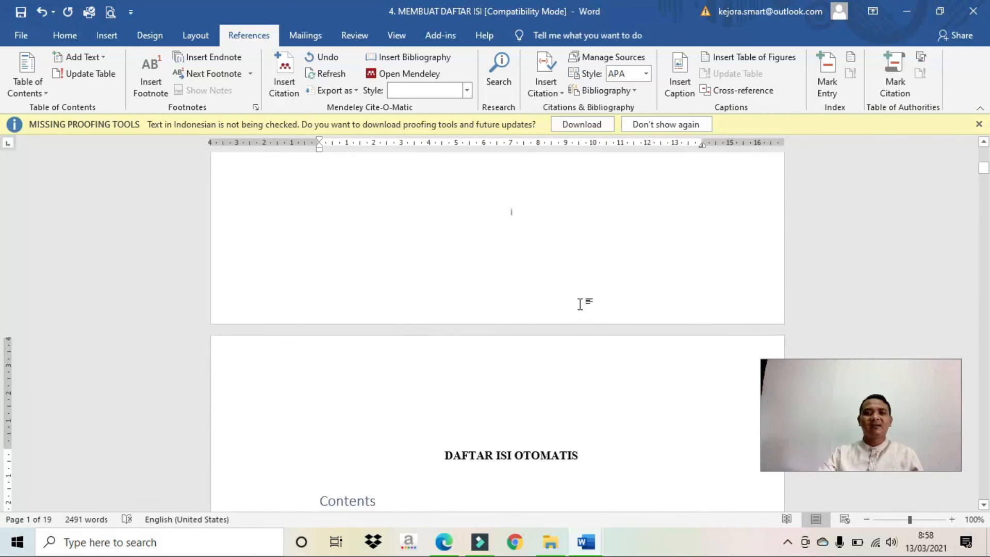
scroll(587, 312, "down", 4)
scroll(587, 317, "up", 1)
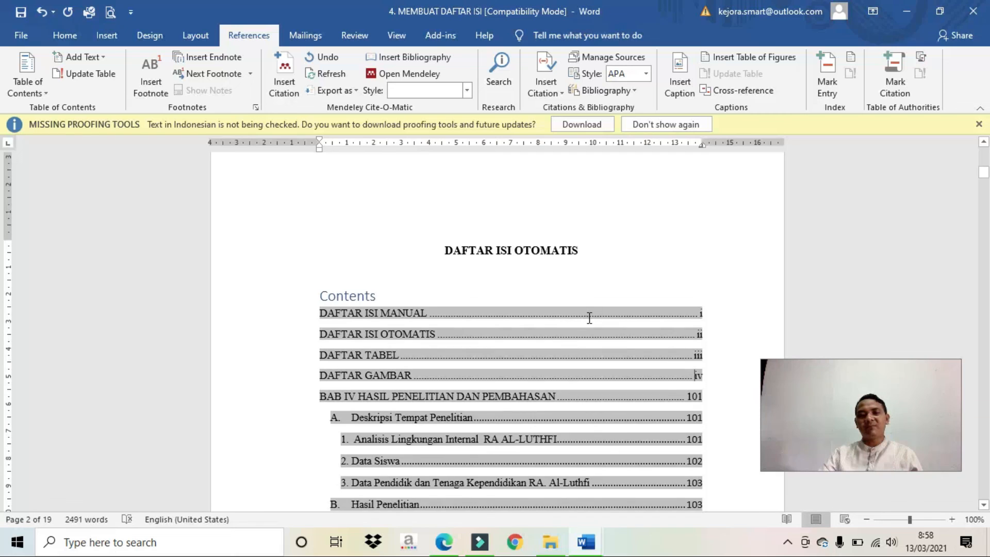
scroll(590, 318, "up", 12)
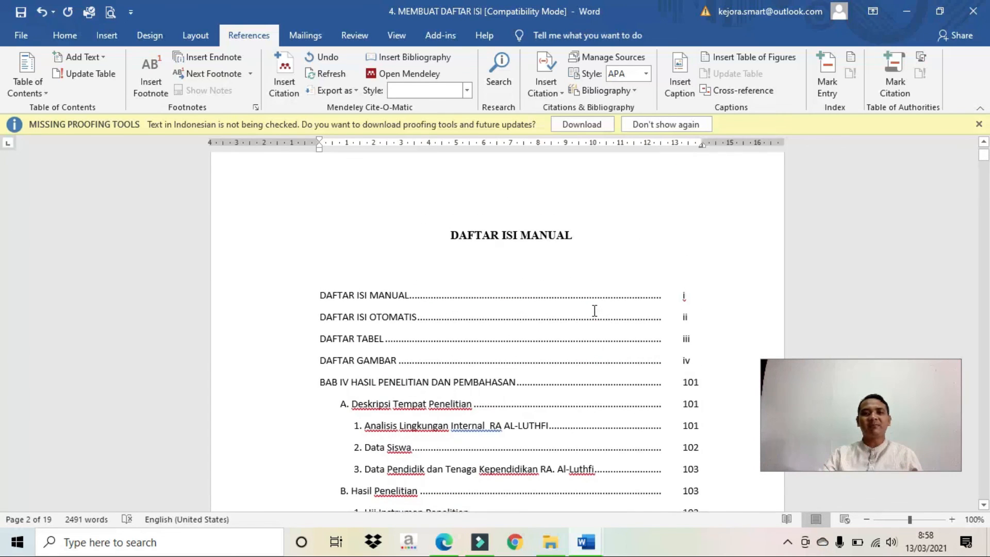
Review the list of tables under DAFTAR TABEL and the list of figures that follows it
scroll(491, 273, "down", 15)
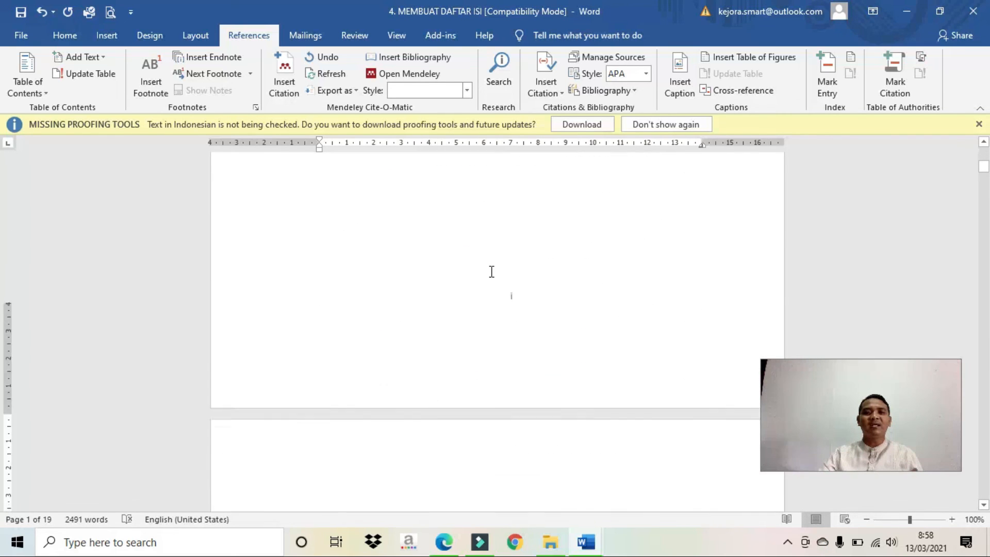
scroll(496, 272, "down", 20)
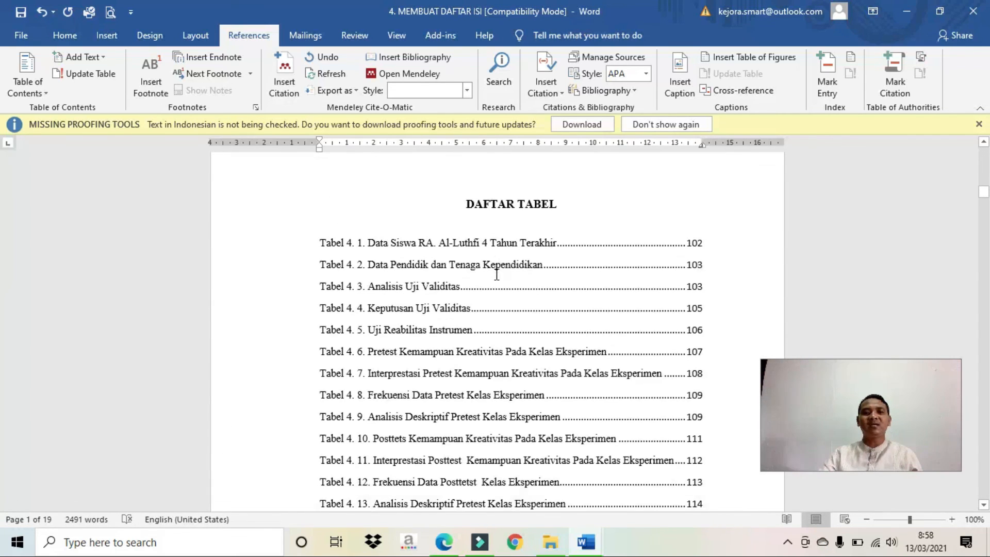
scroll(505, 274, "down", 15)
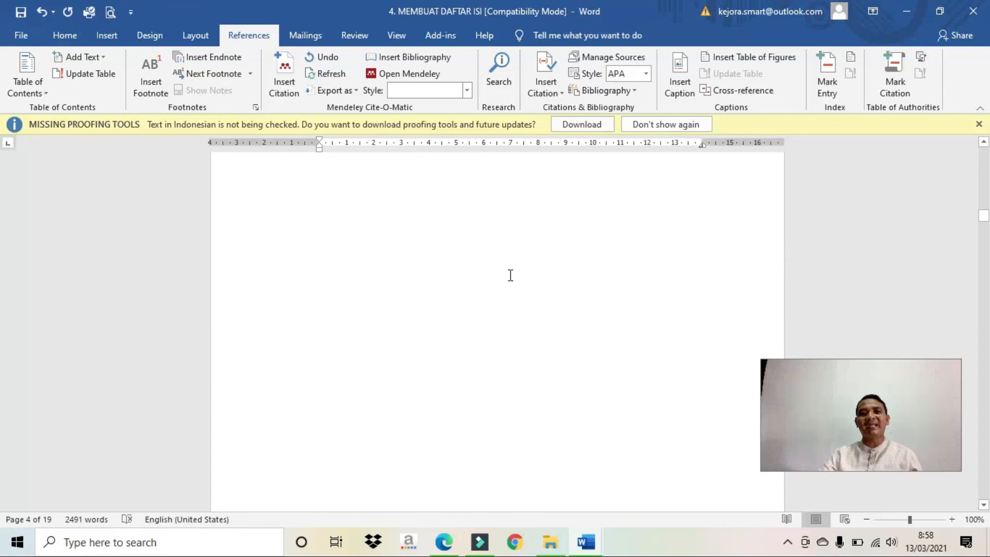
scroll(511, 274, "up", 4)
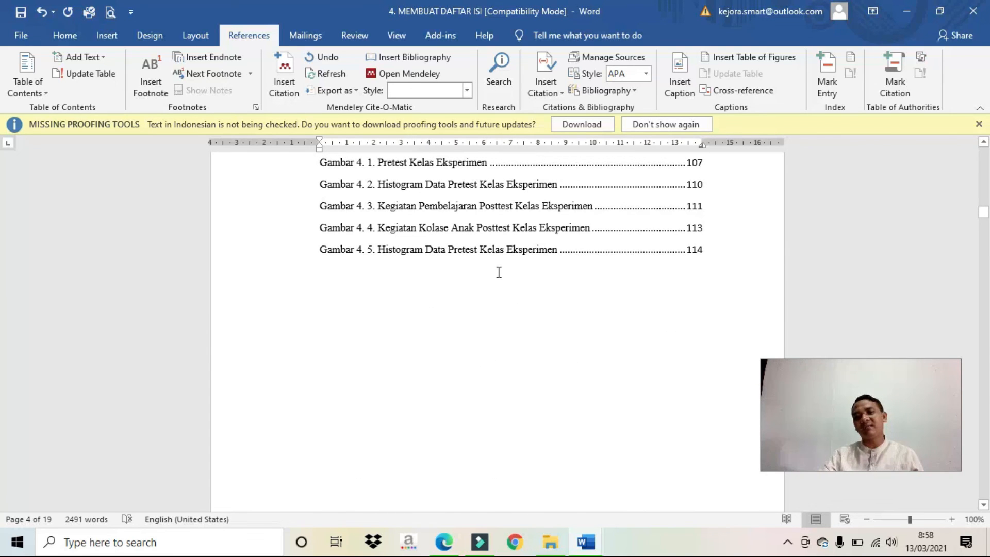
scroll(503, 272, "down", 3)
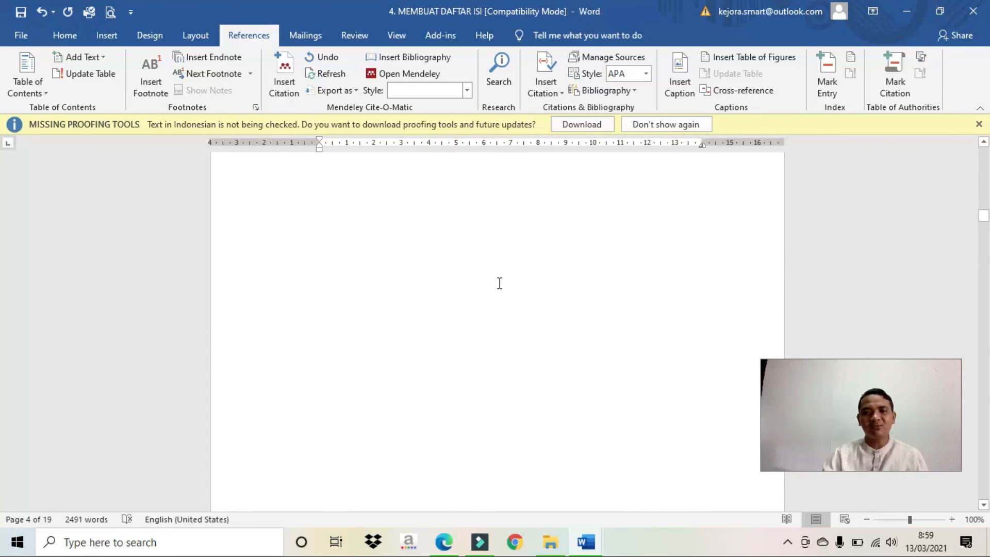